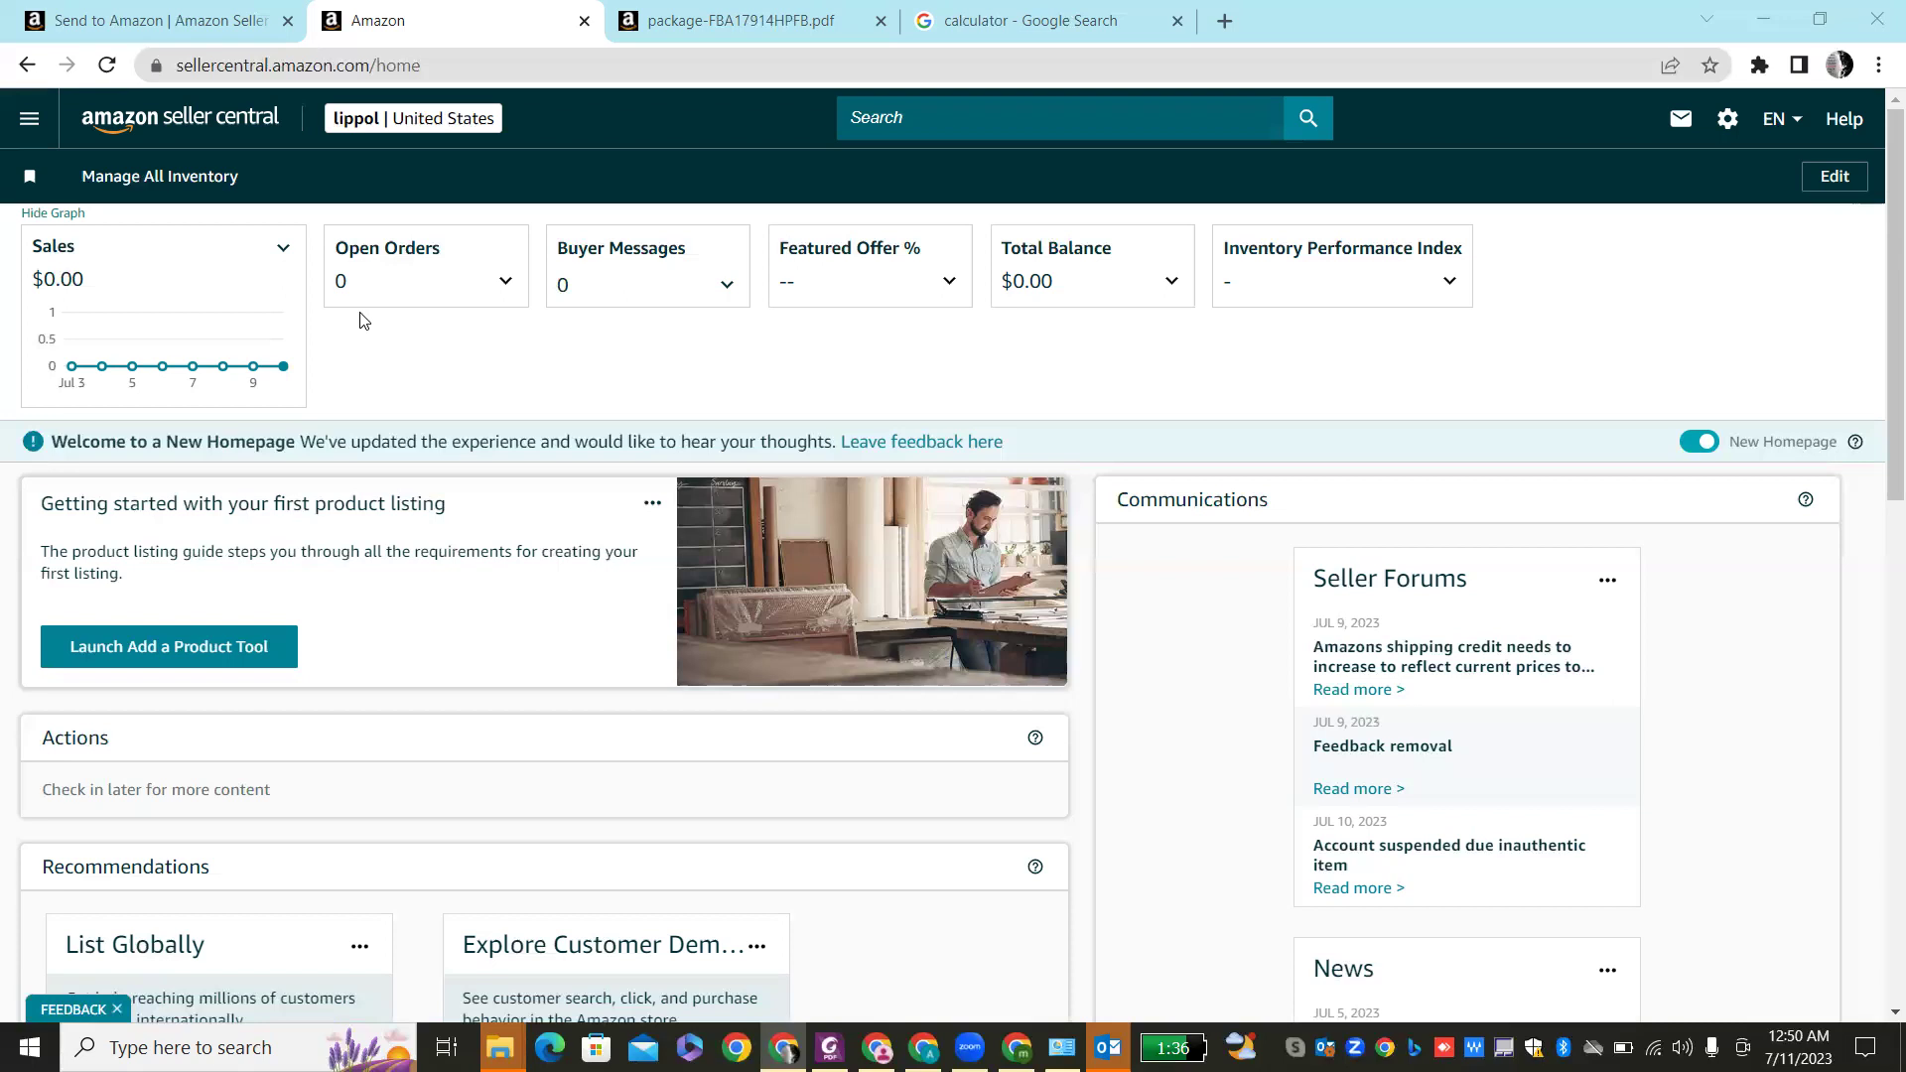
- Go to the FBA shipments page and open the Send to Amazon workflow
left_click(34, 127)
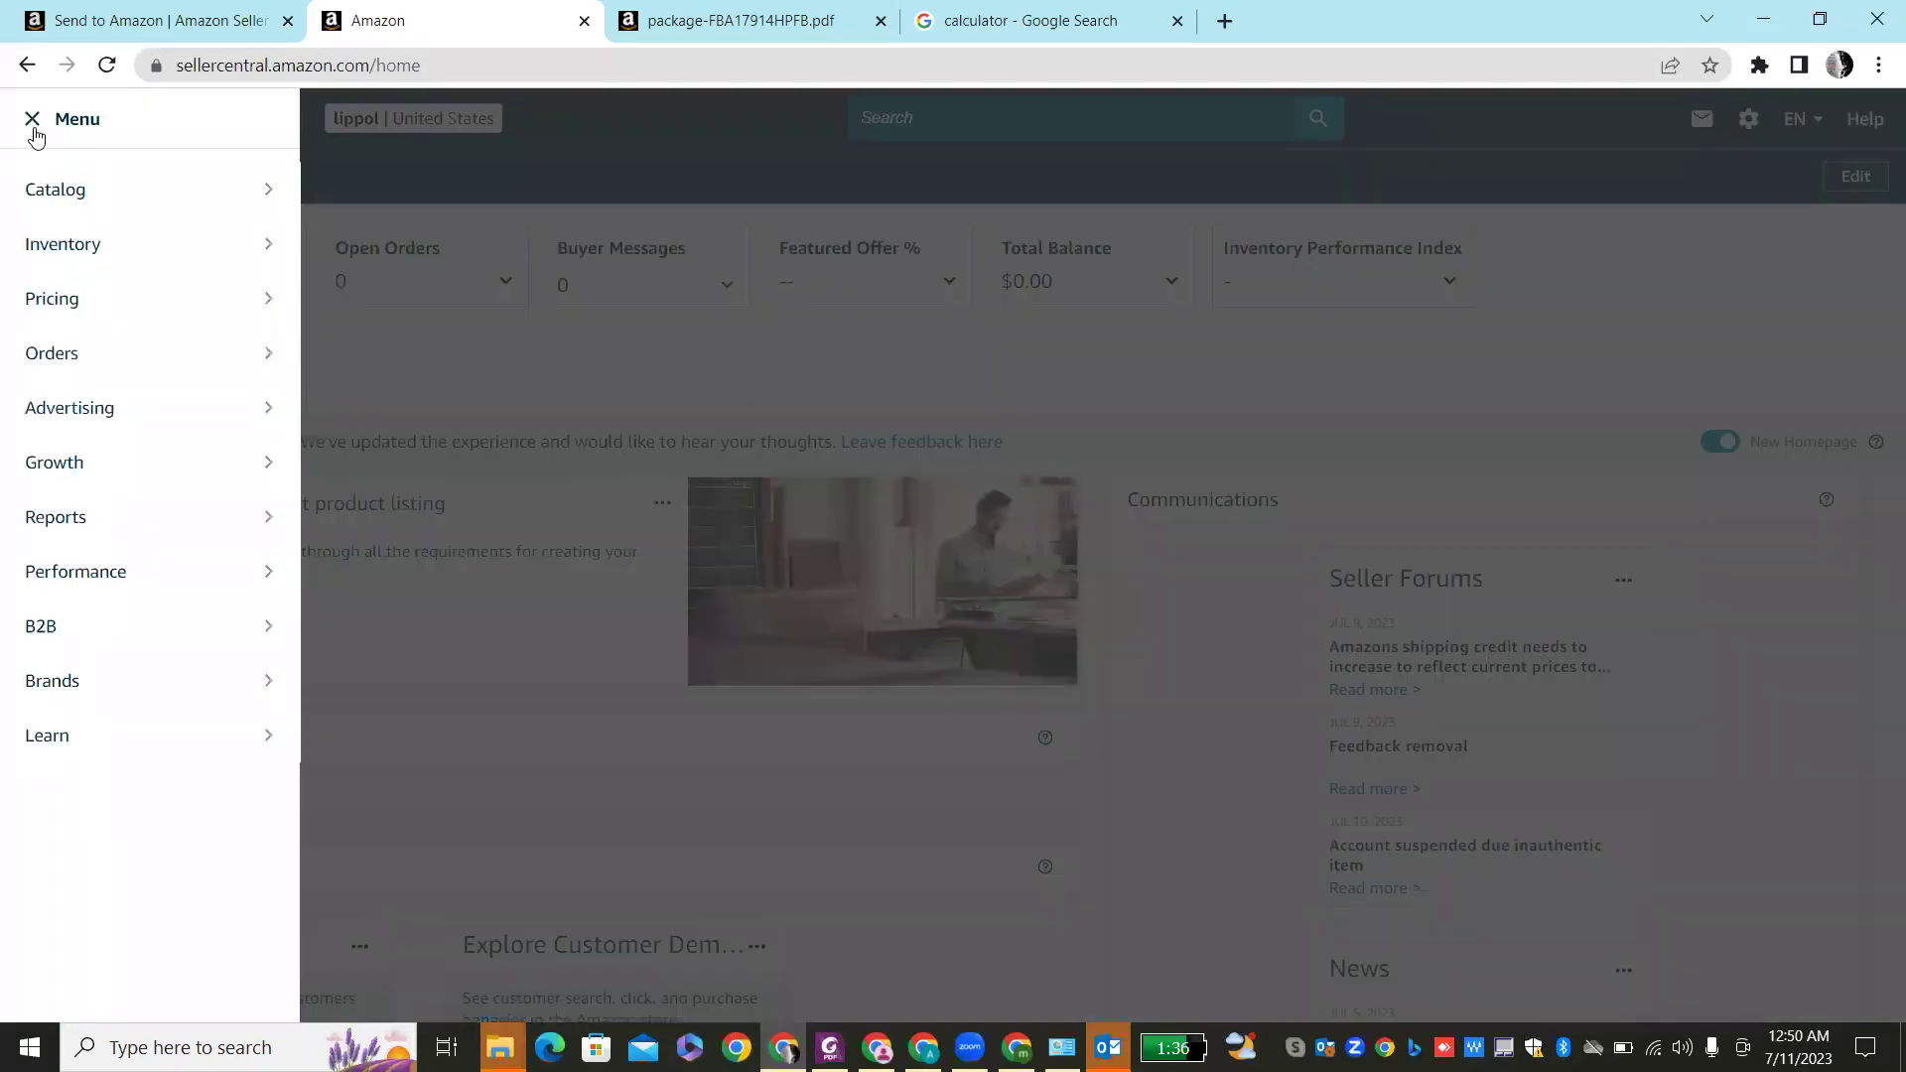
mouse_move(147, 270)
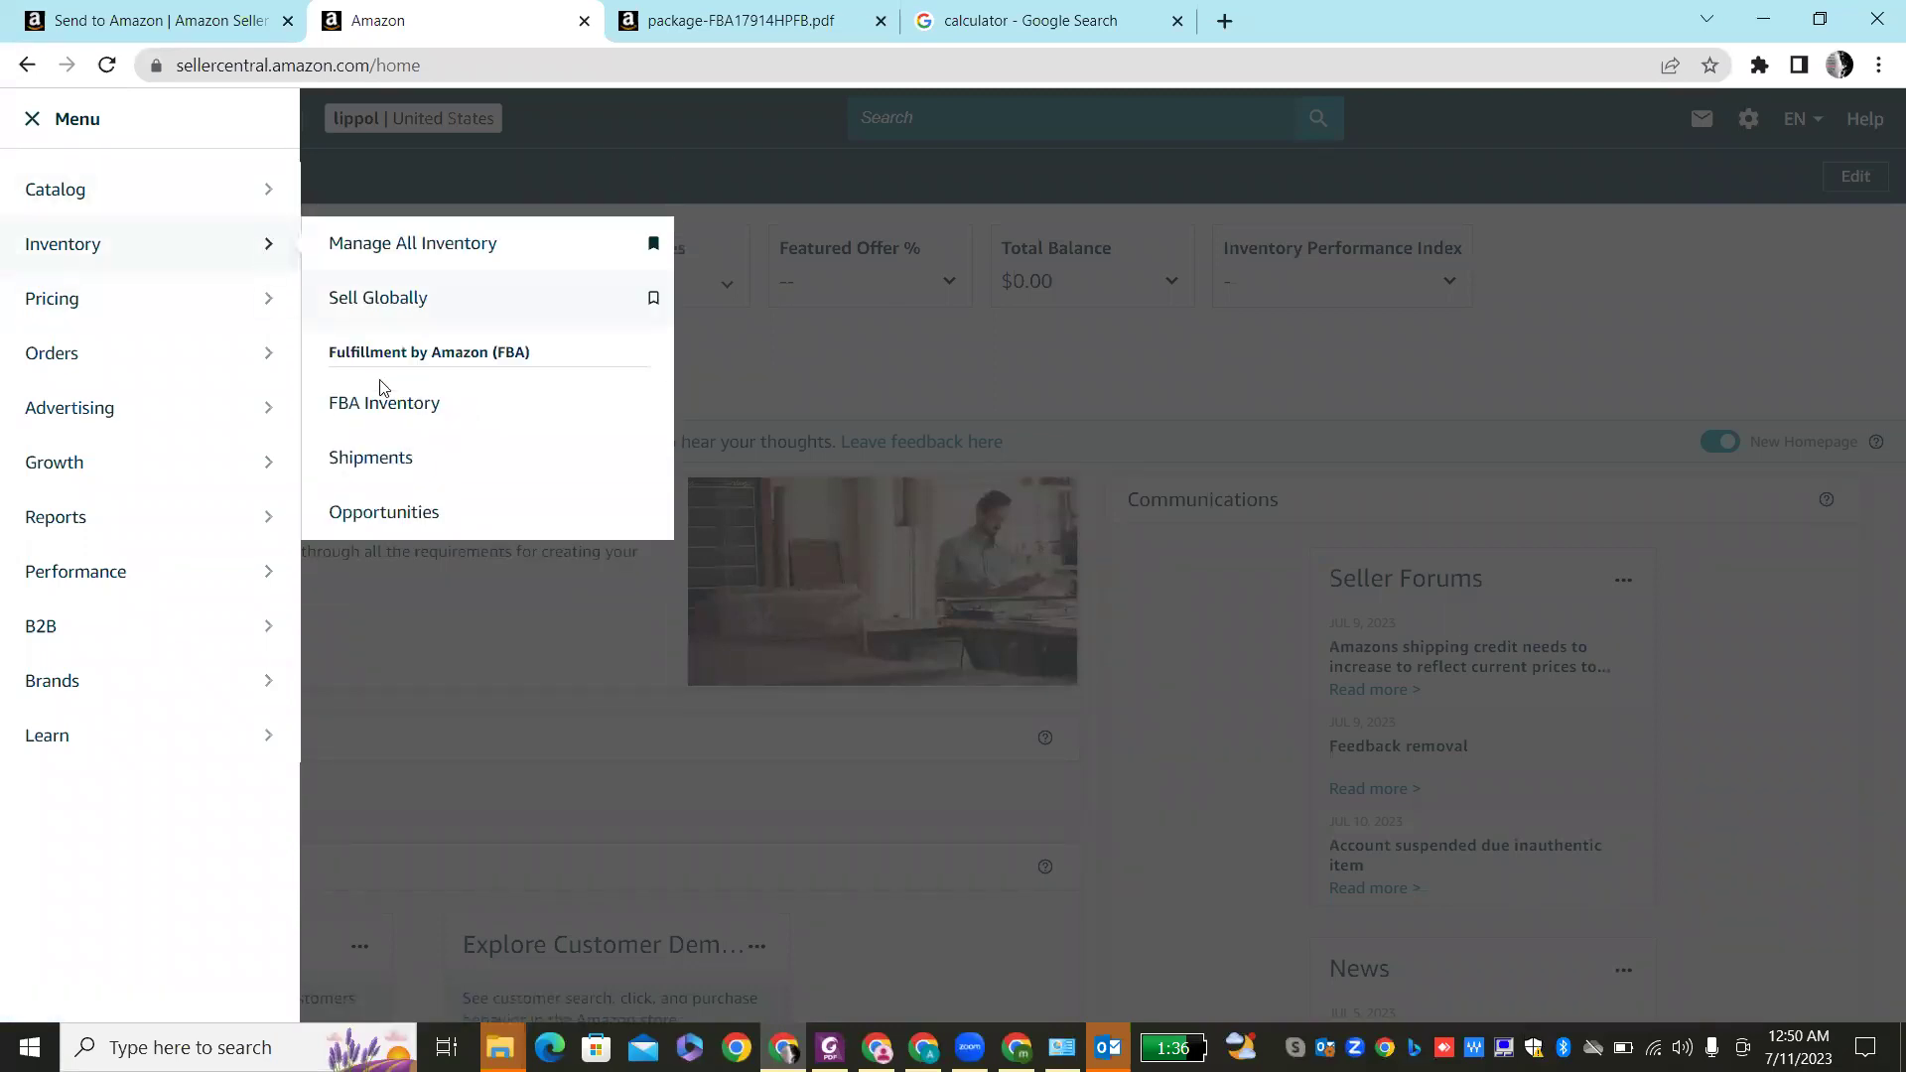
left_click(432, 467)
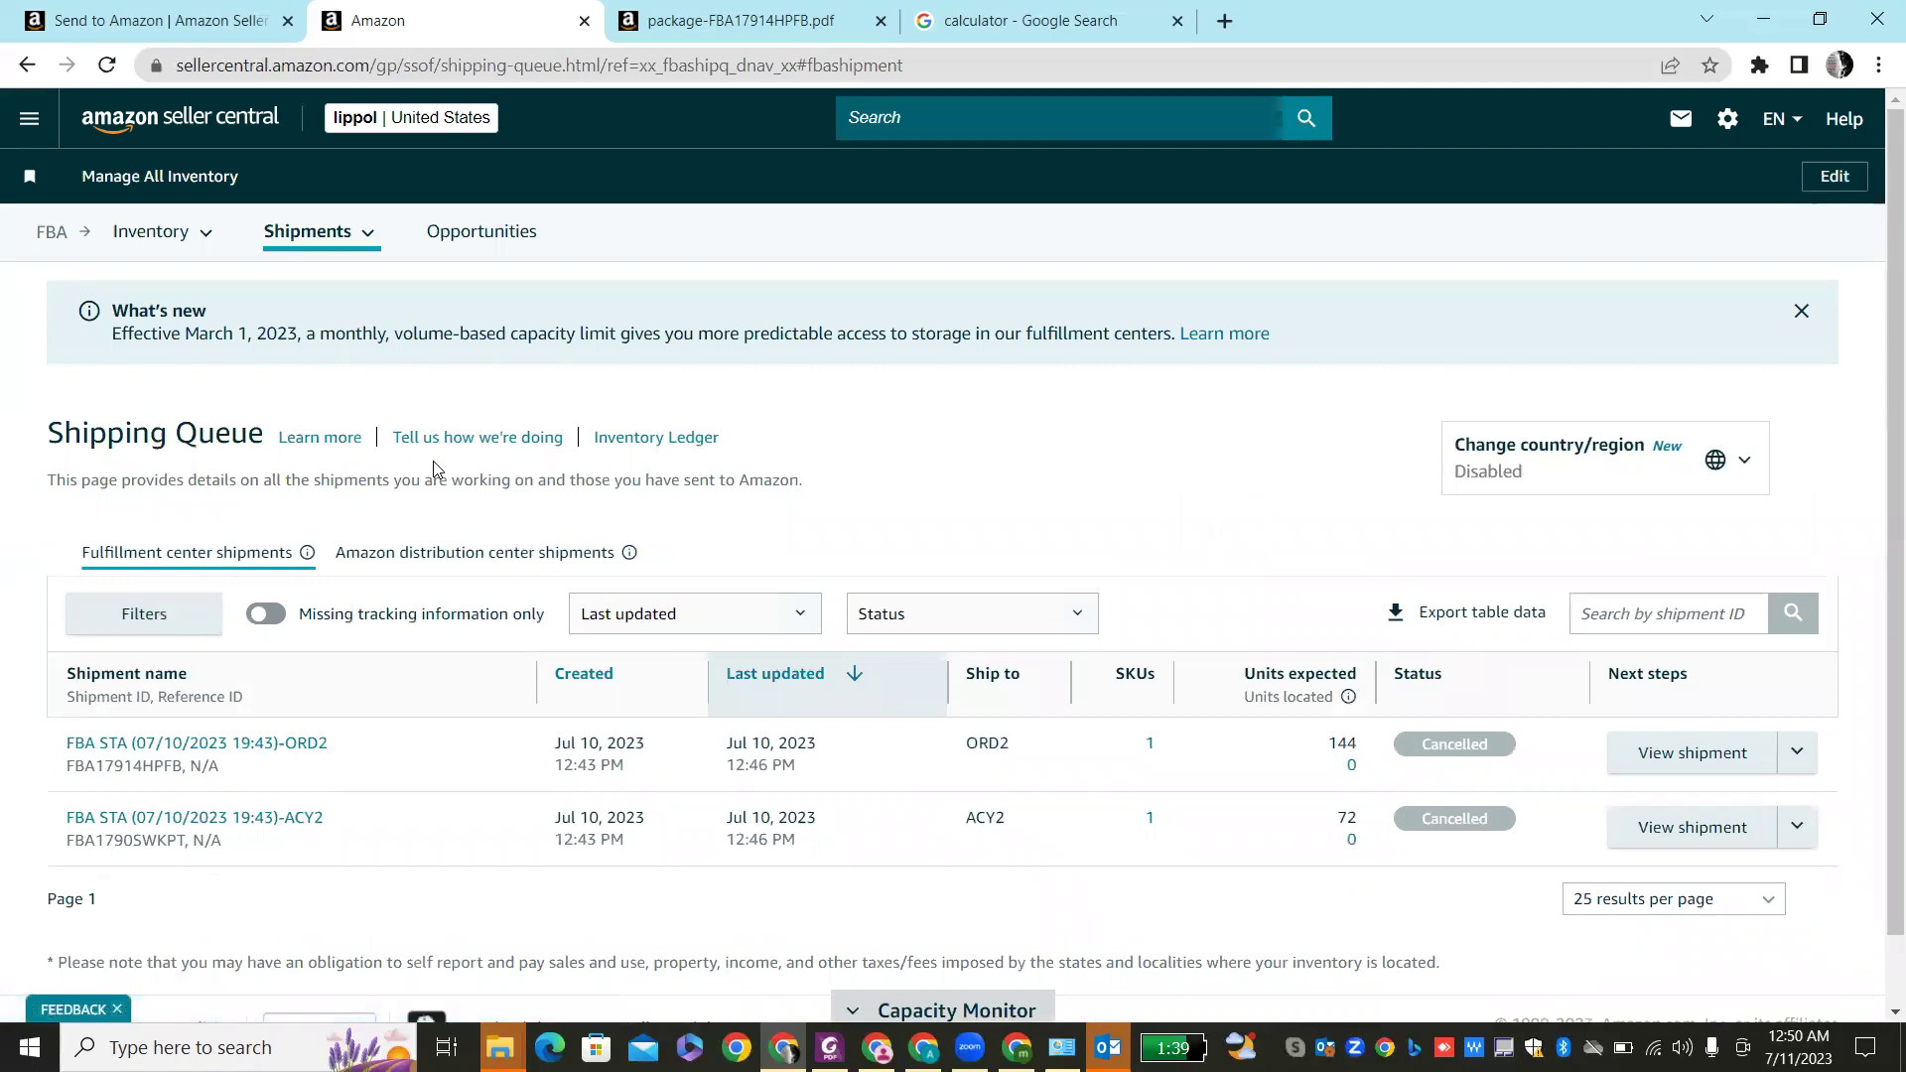
mouse_move(328, 241)
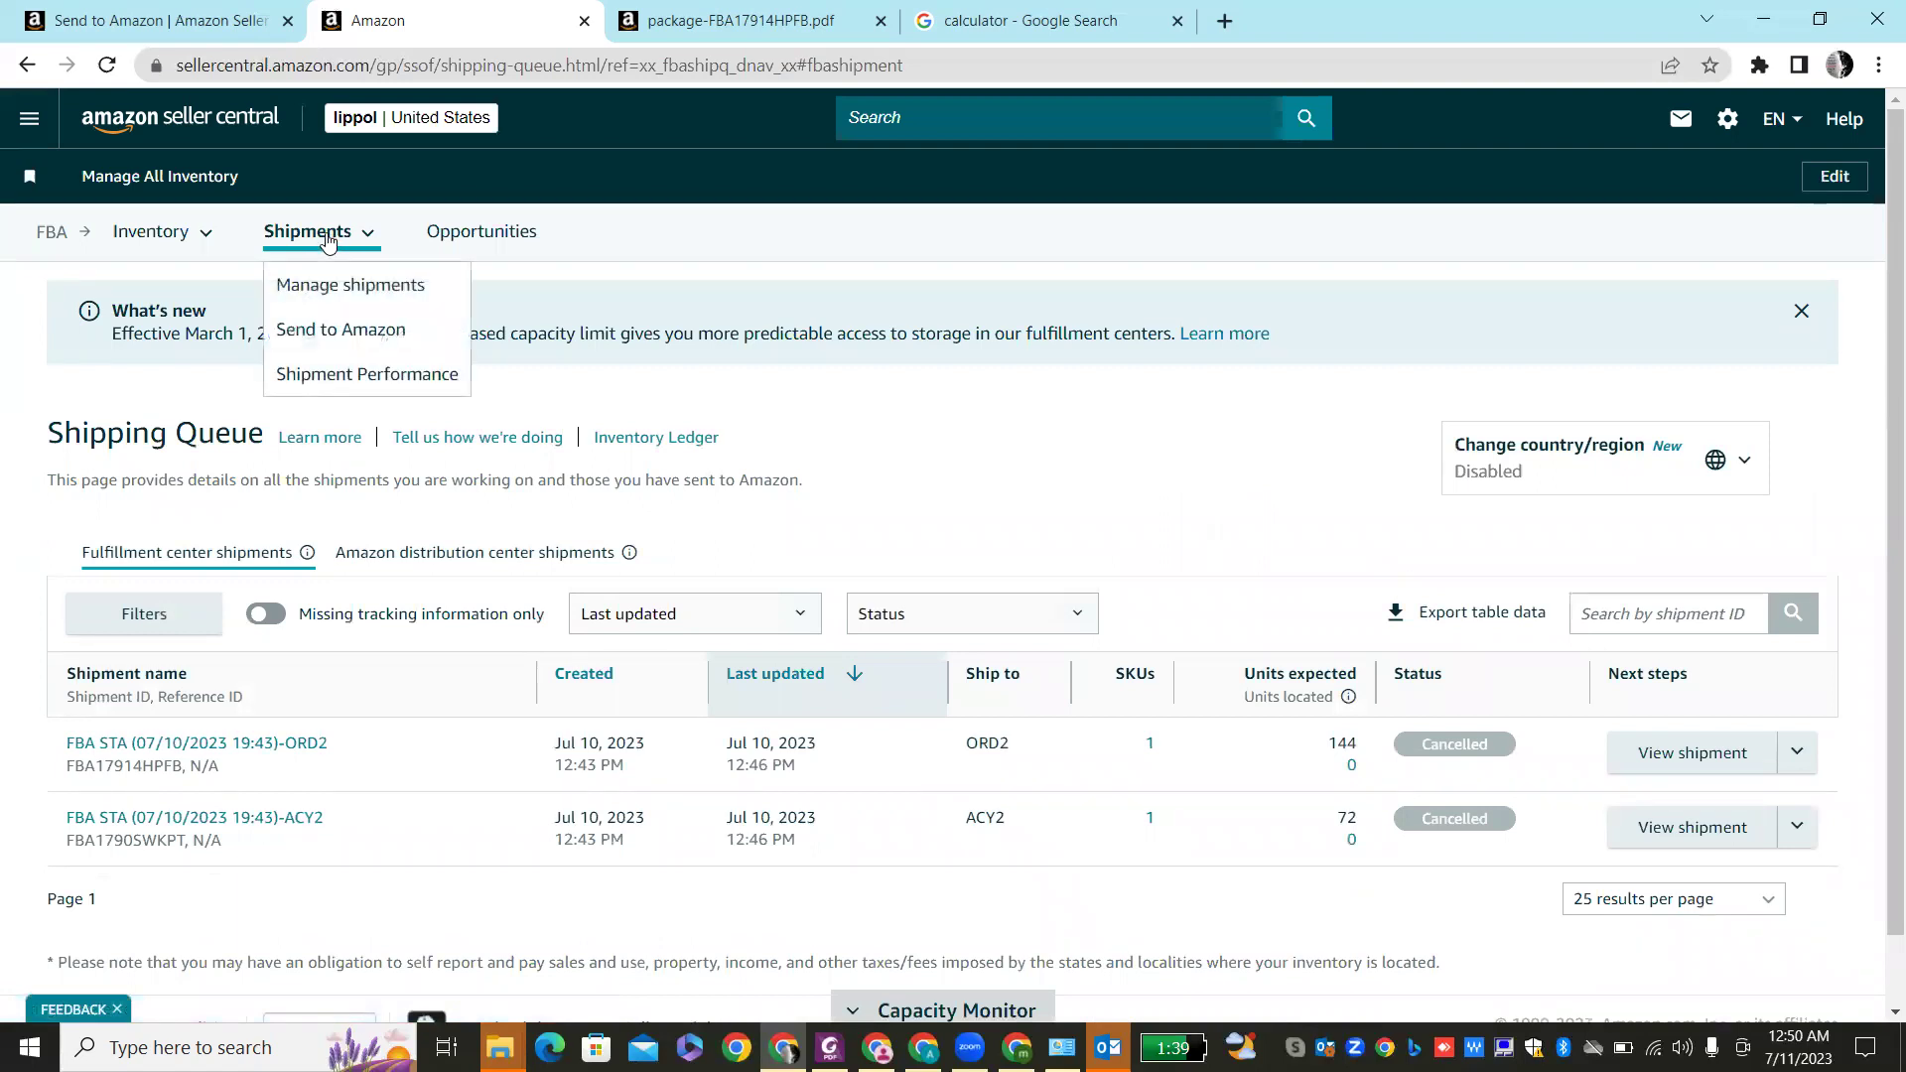
left_click(351, 341)
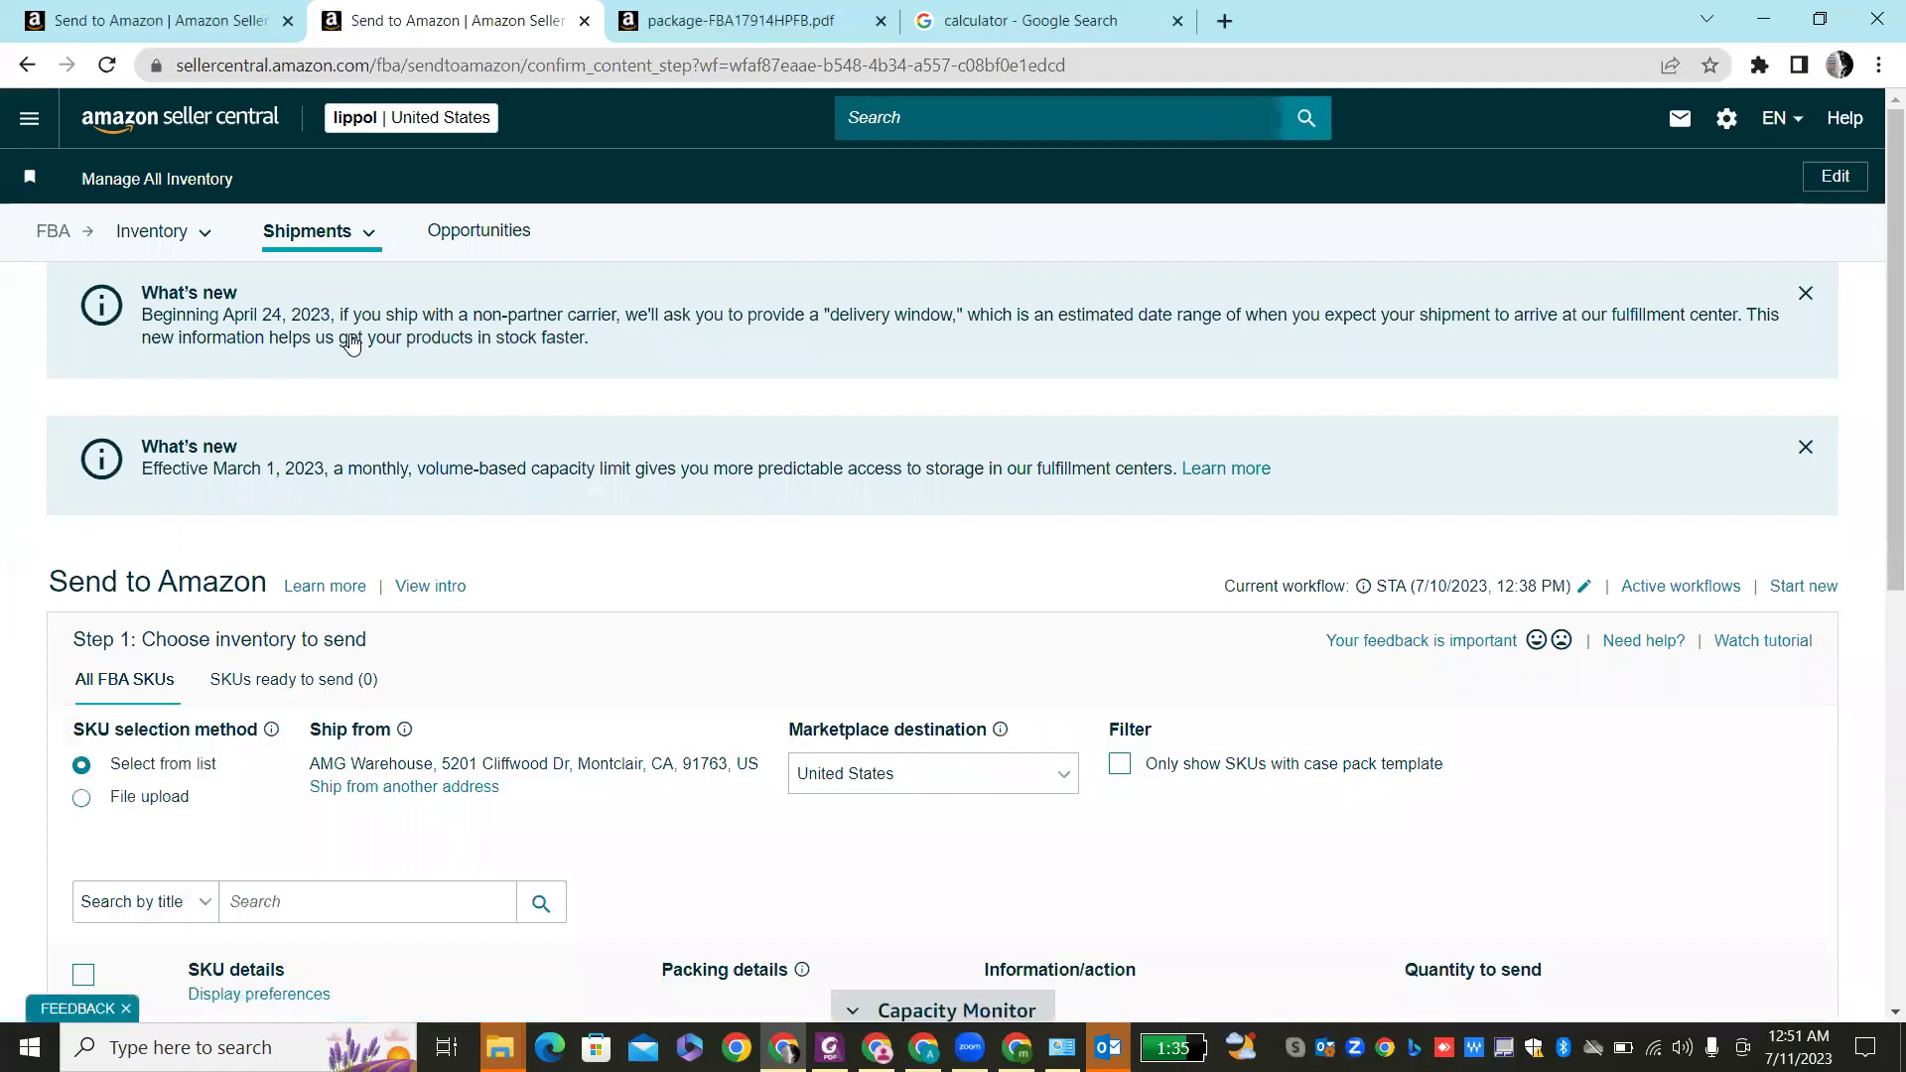
- Look over the form for adding a new ship-from address, discard it, and continue with AMG Warehouse as the ship-from address
left_click(455, 789)
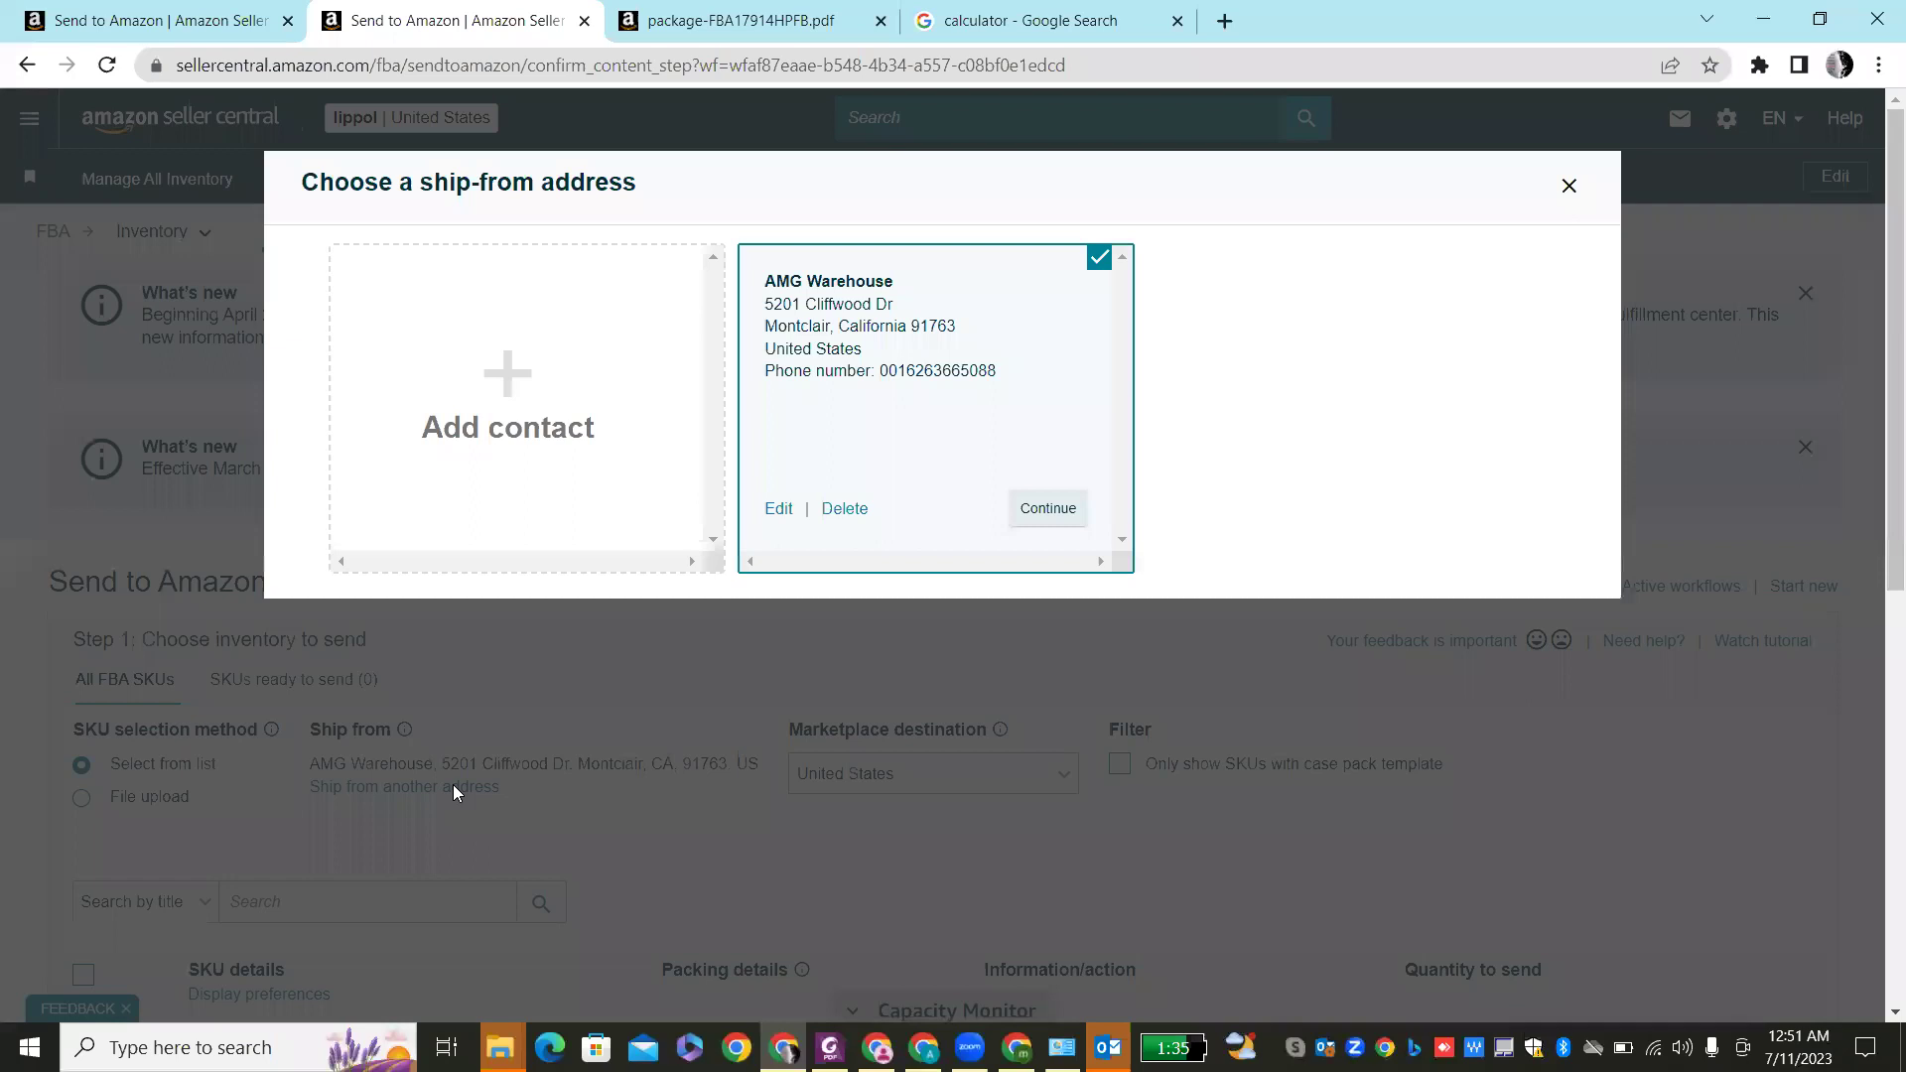
left_click(551, 467)
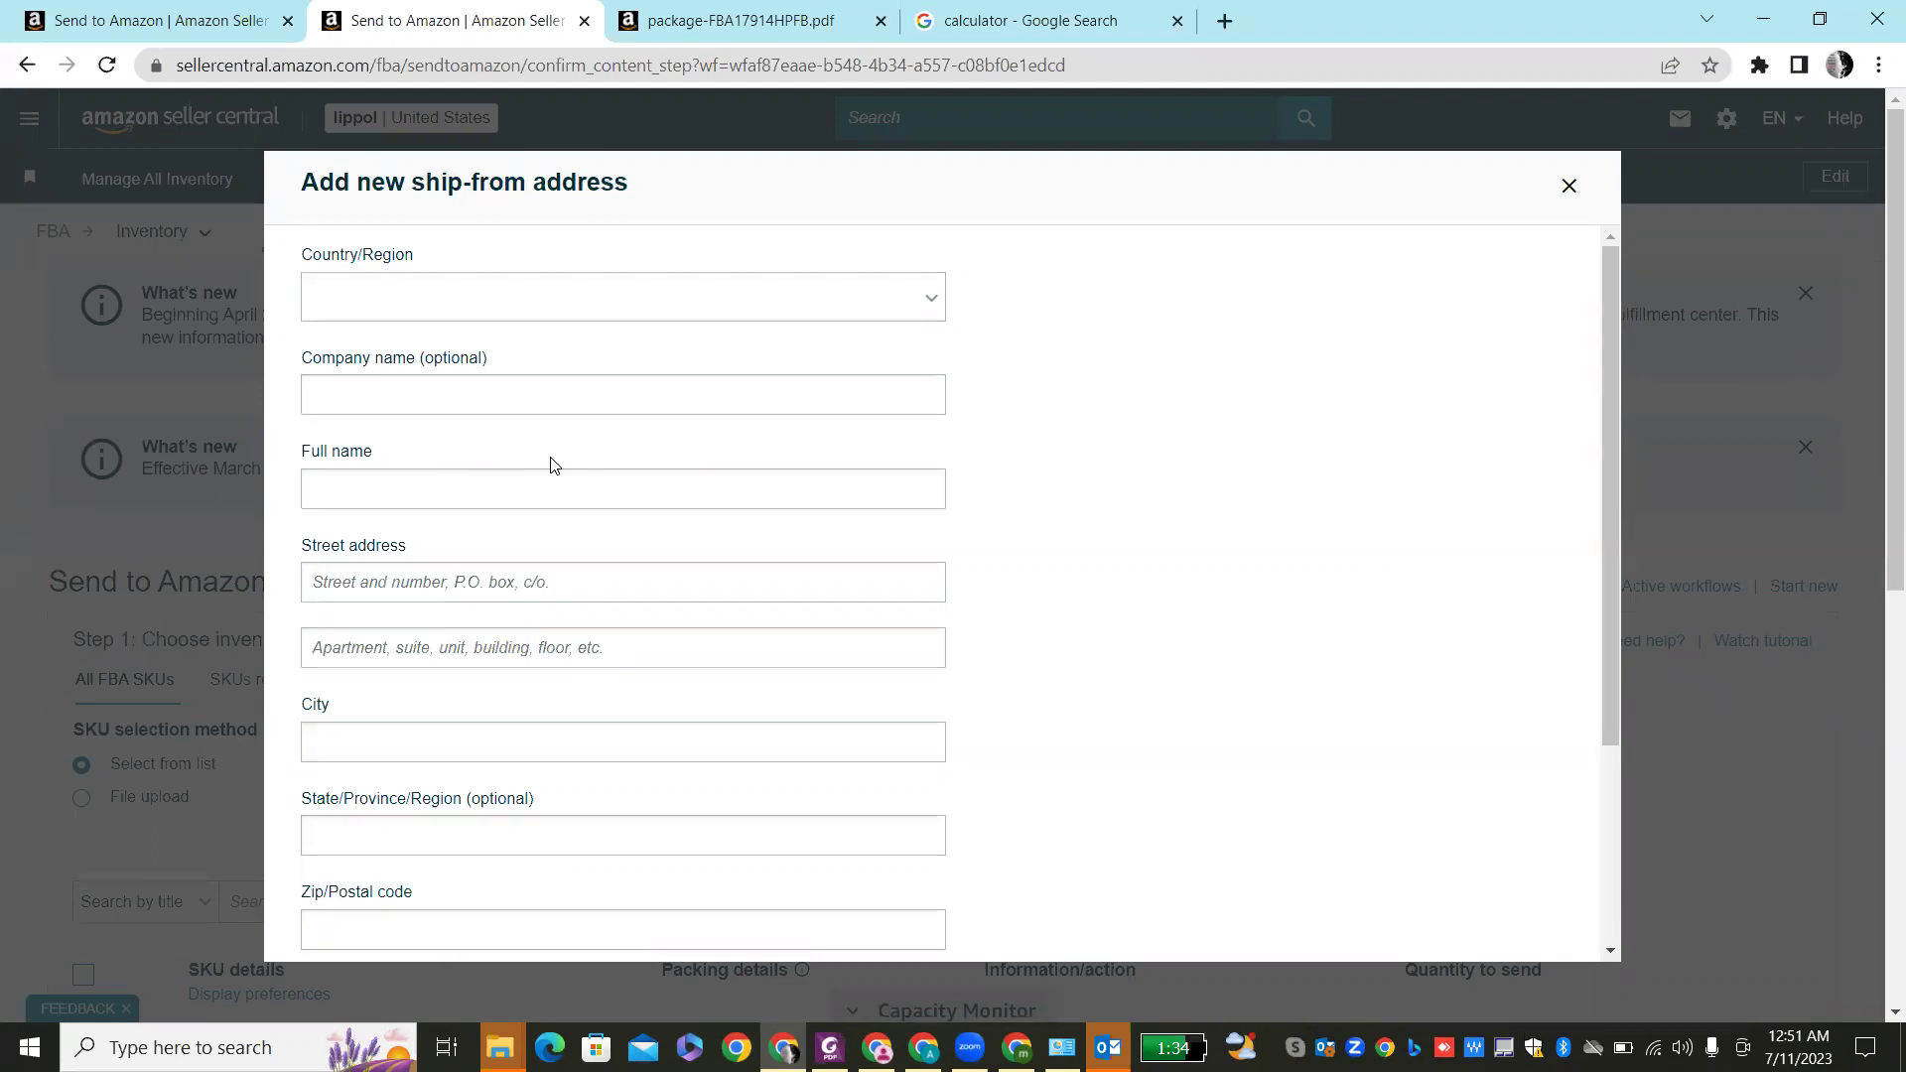
scroll(553, 464, "down", 3)
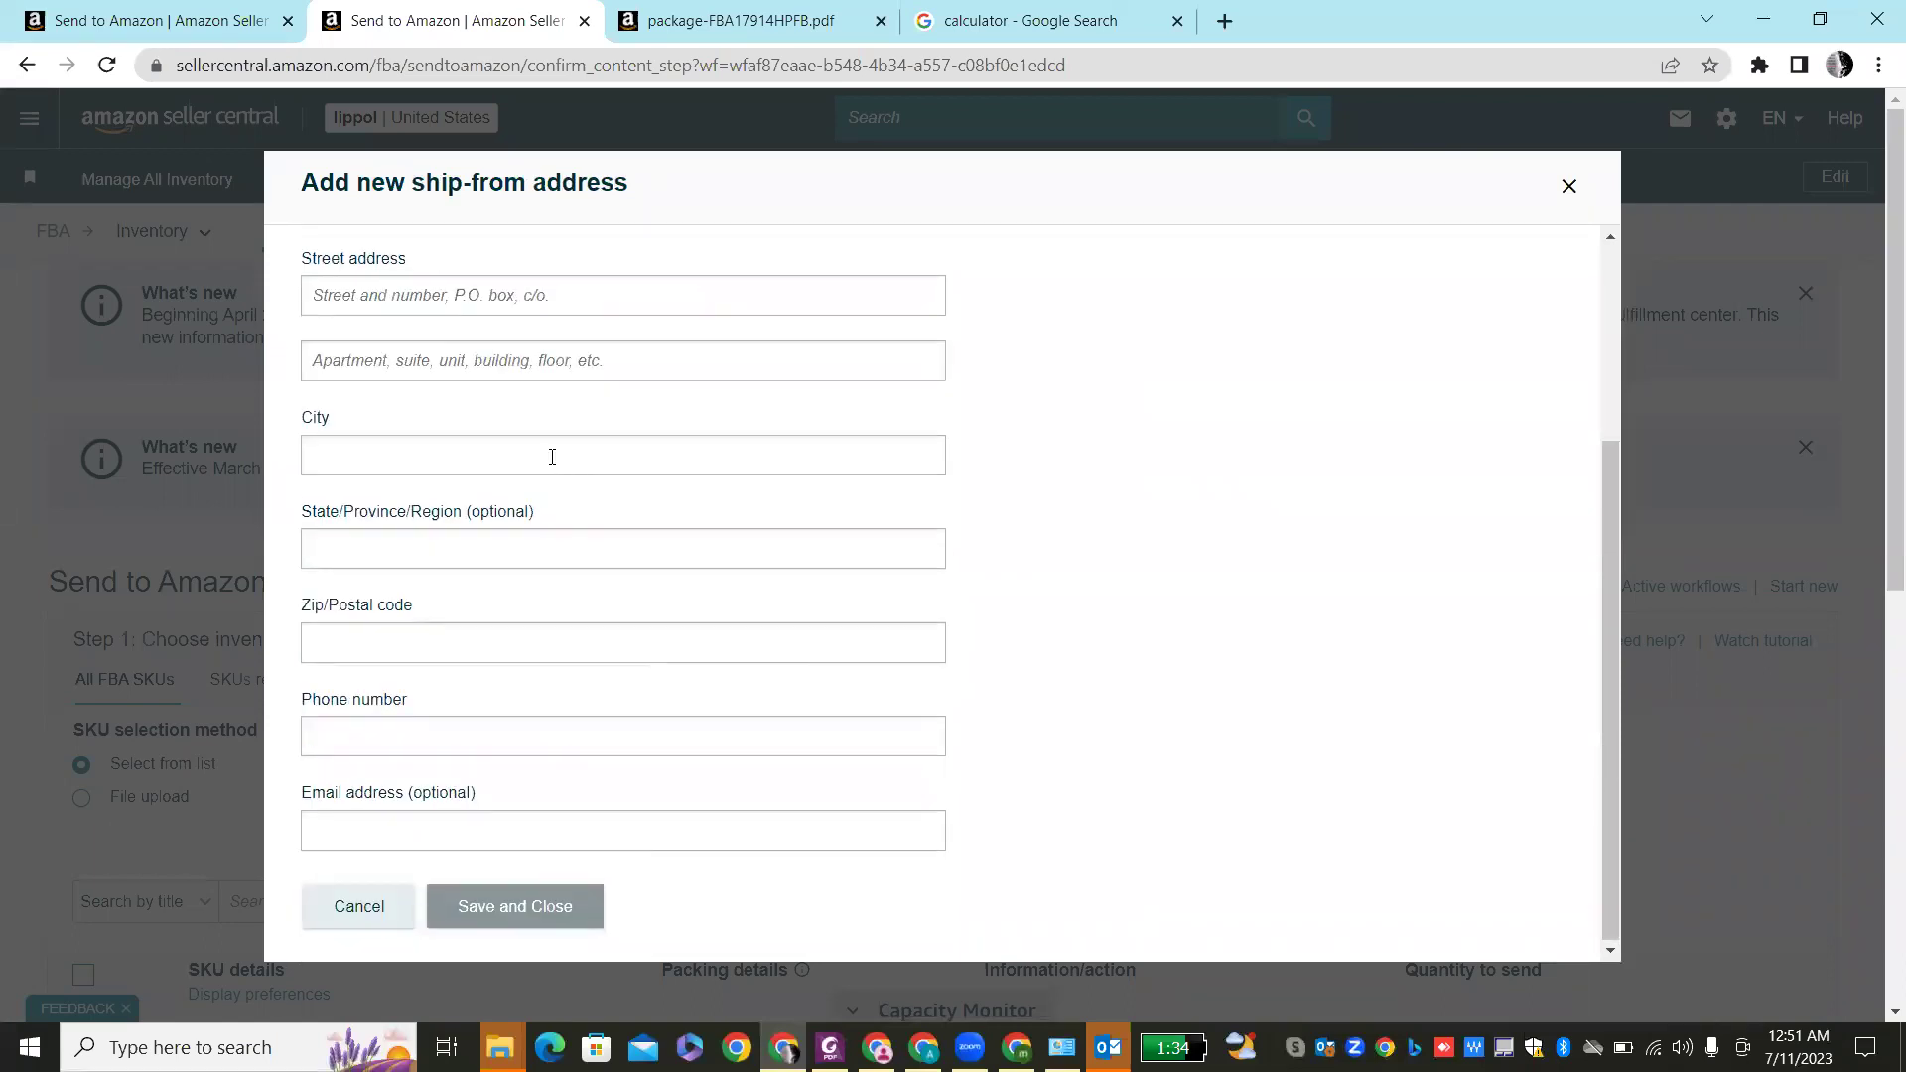
left_click(1570, 186)
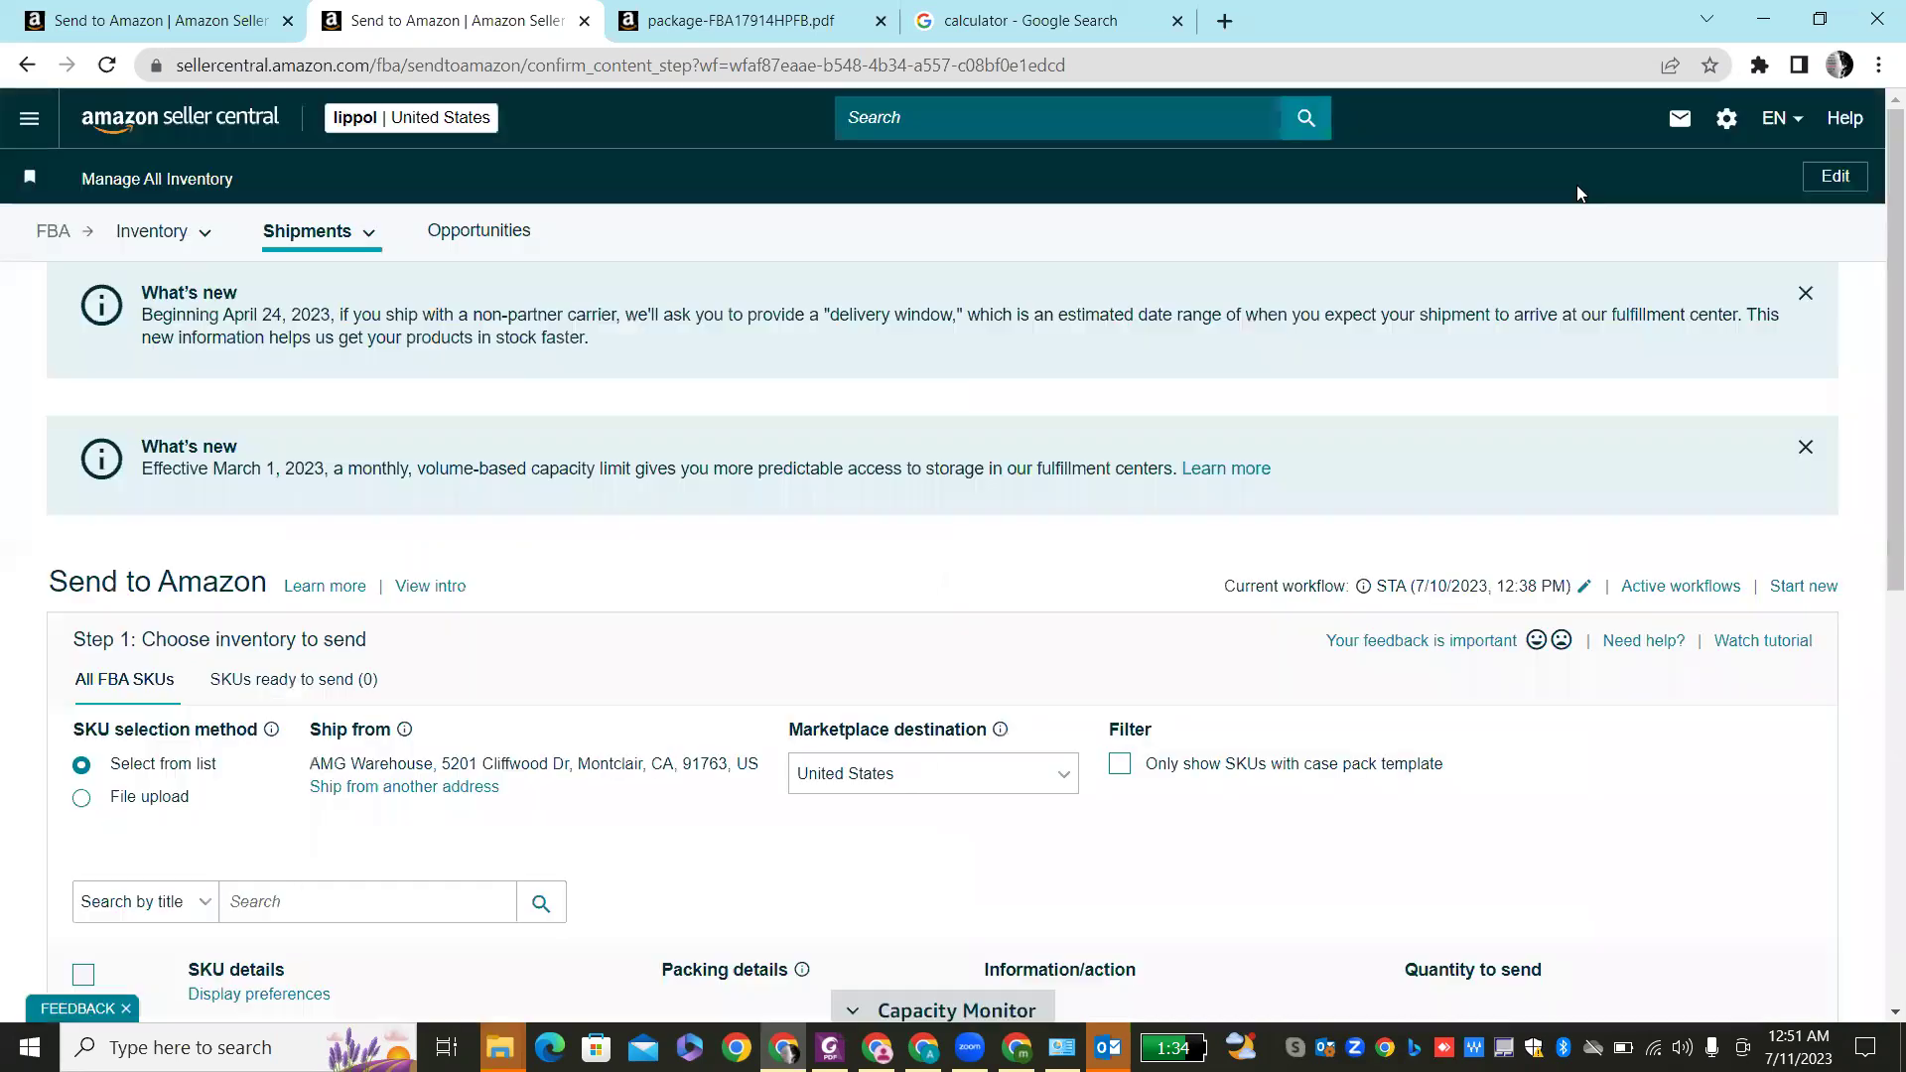
left_click(377, 789)
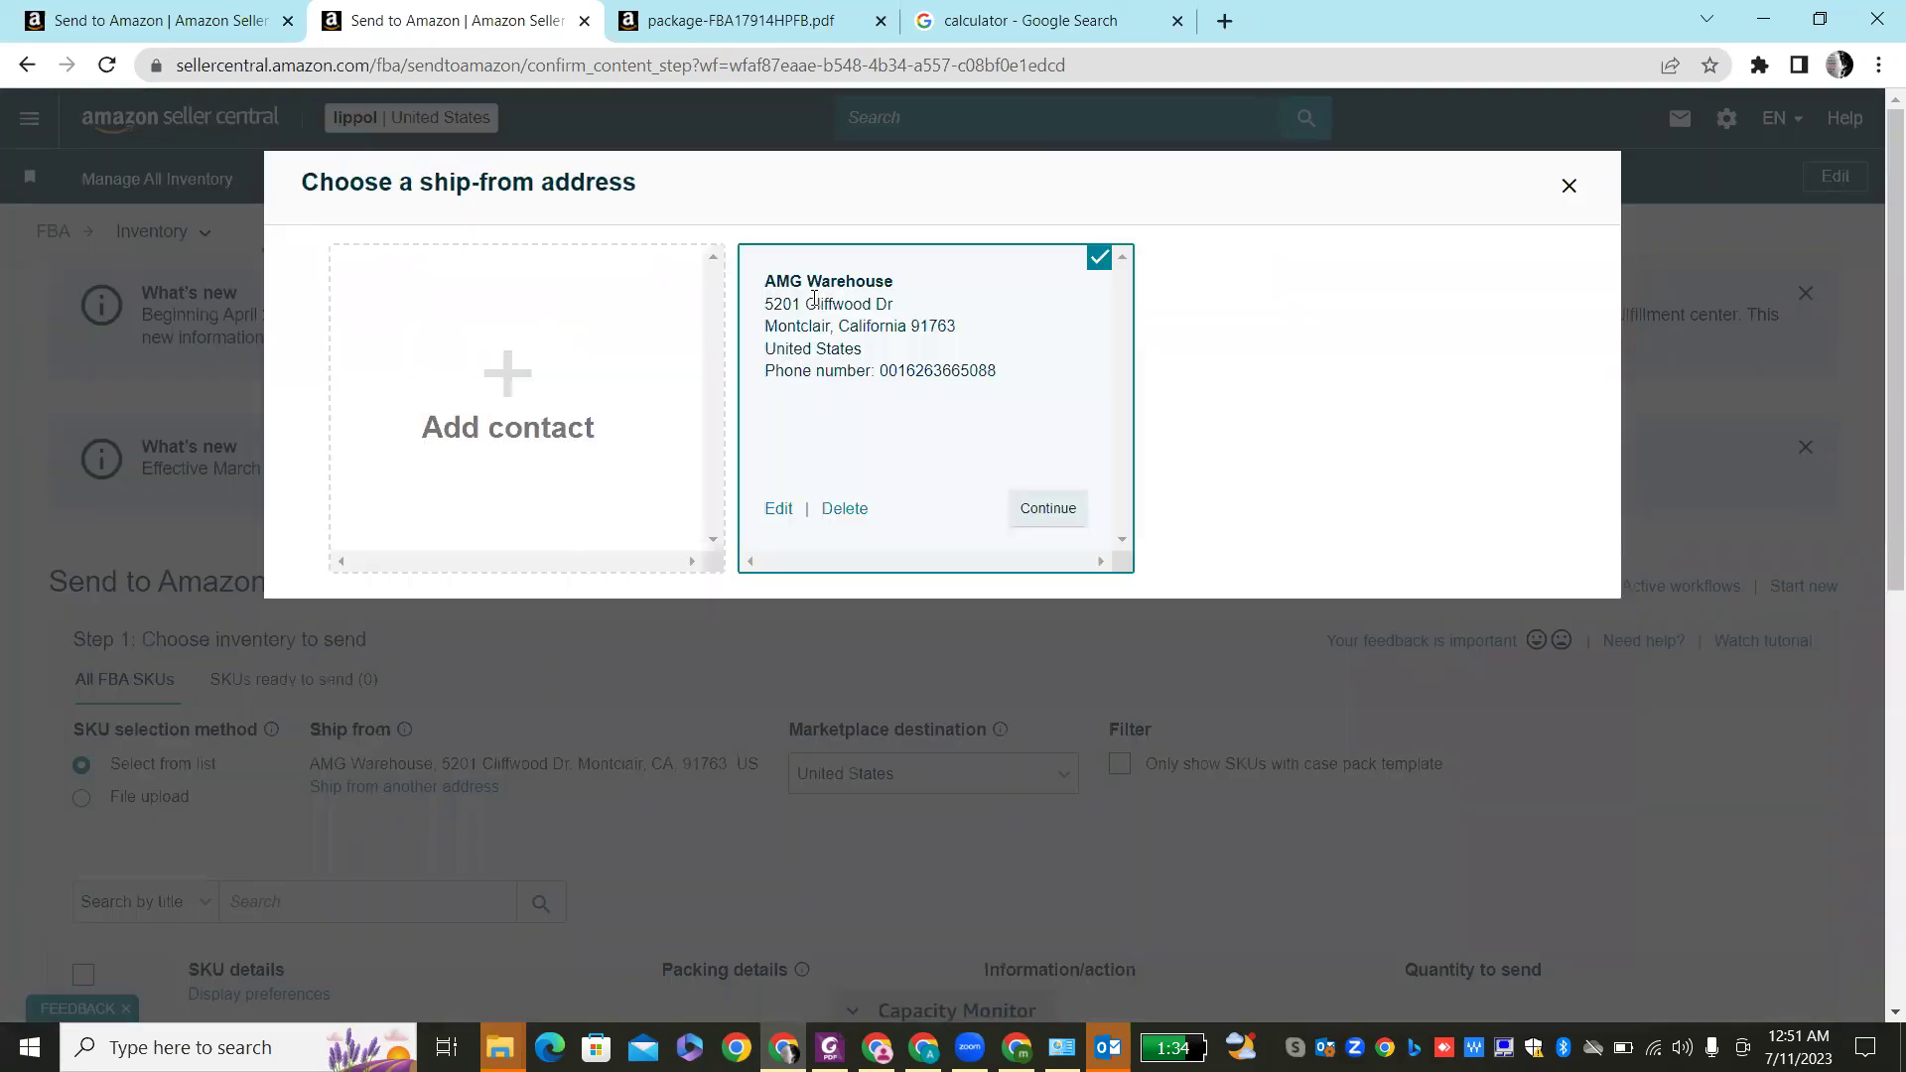
left_click(1048, 509)
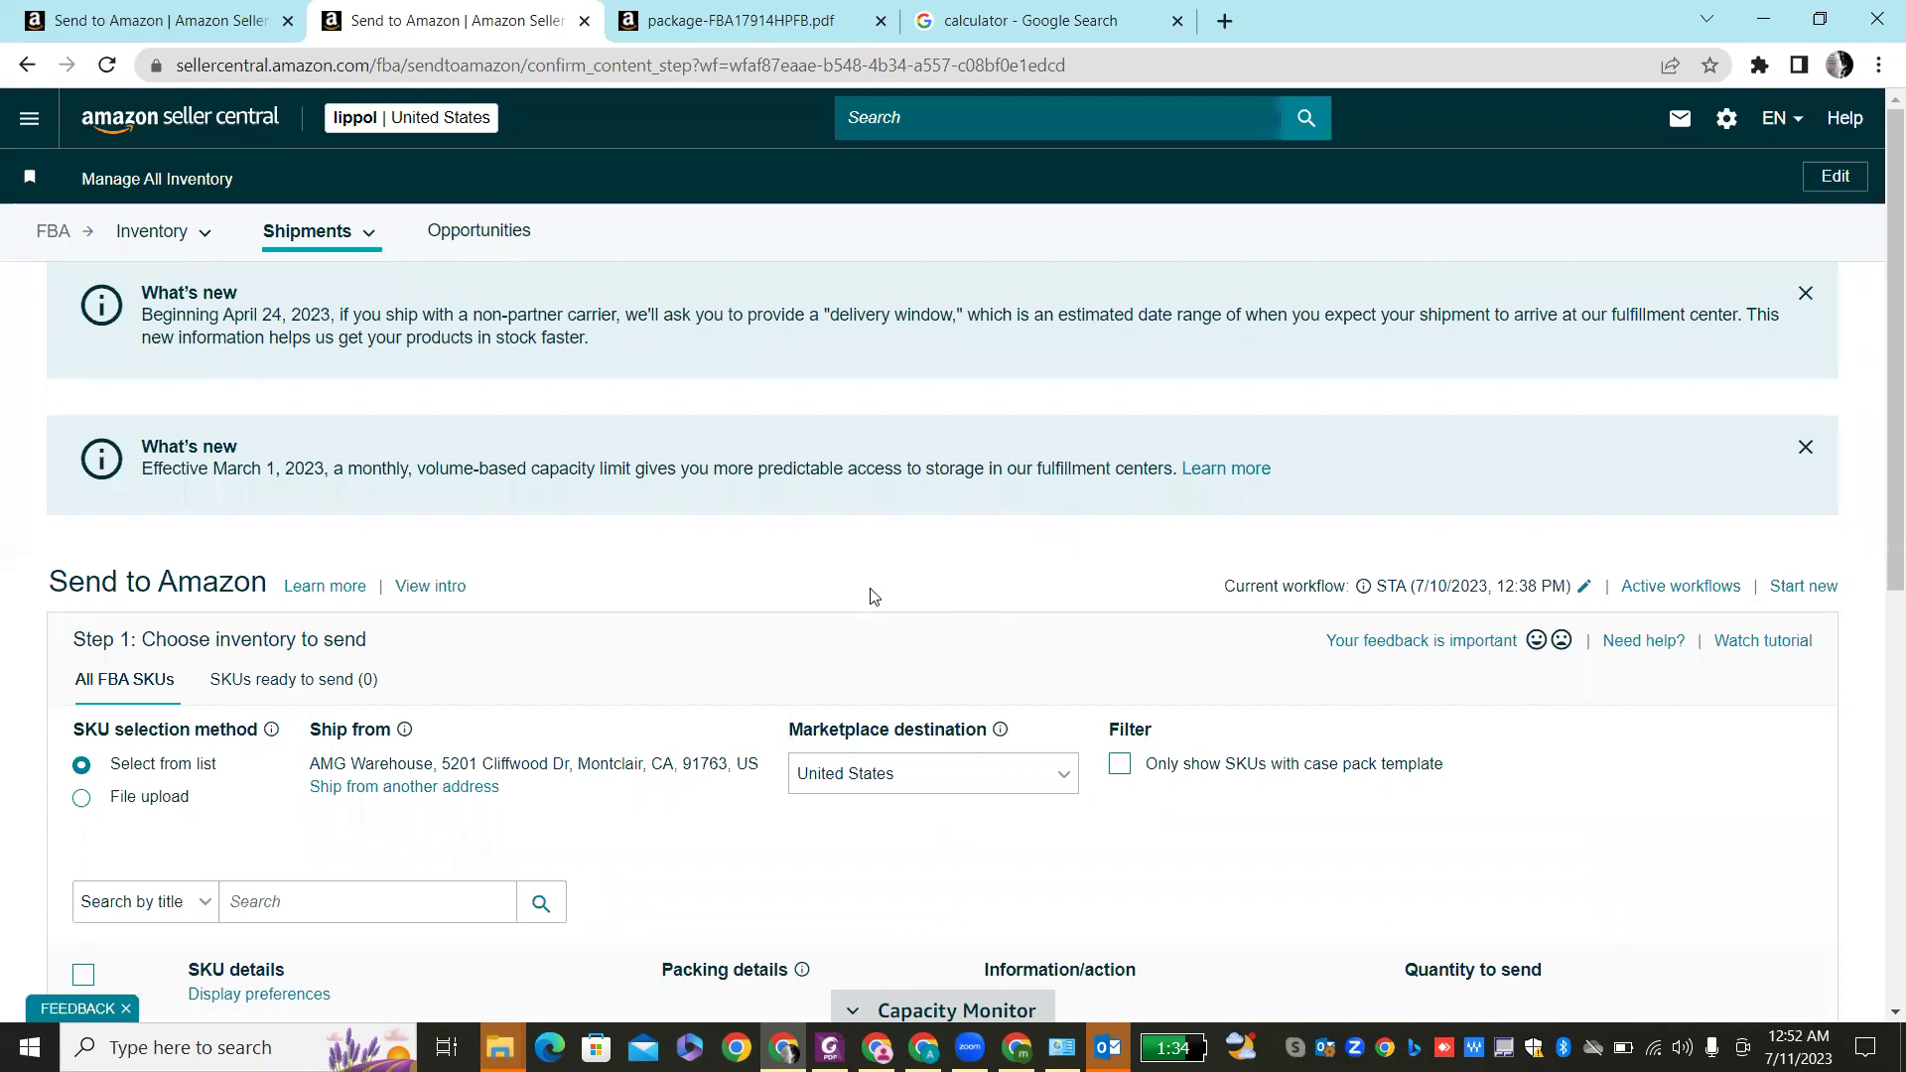
- Start a new packing template for the Lippol night light projector and name it Projector 1
scroll(874, 592, "down", 5)
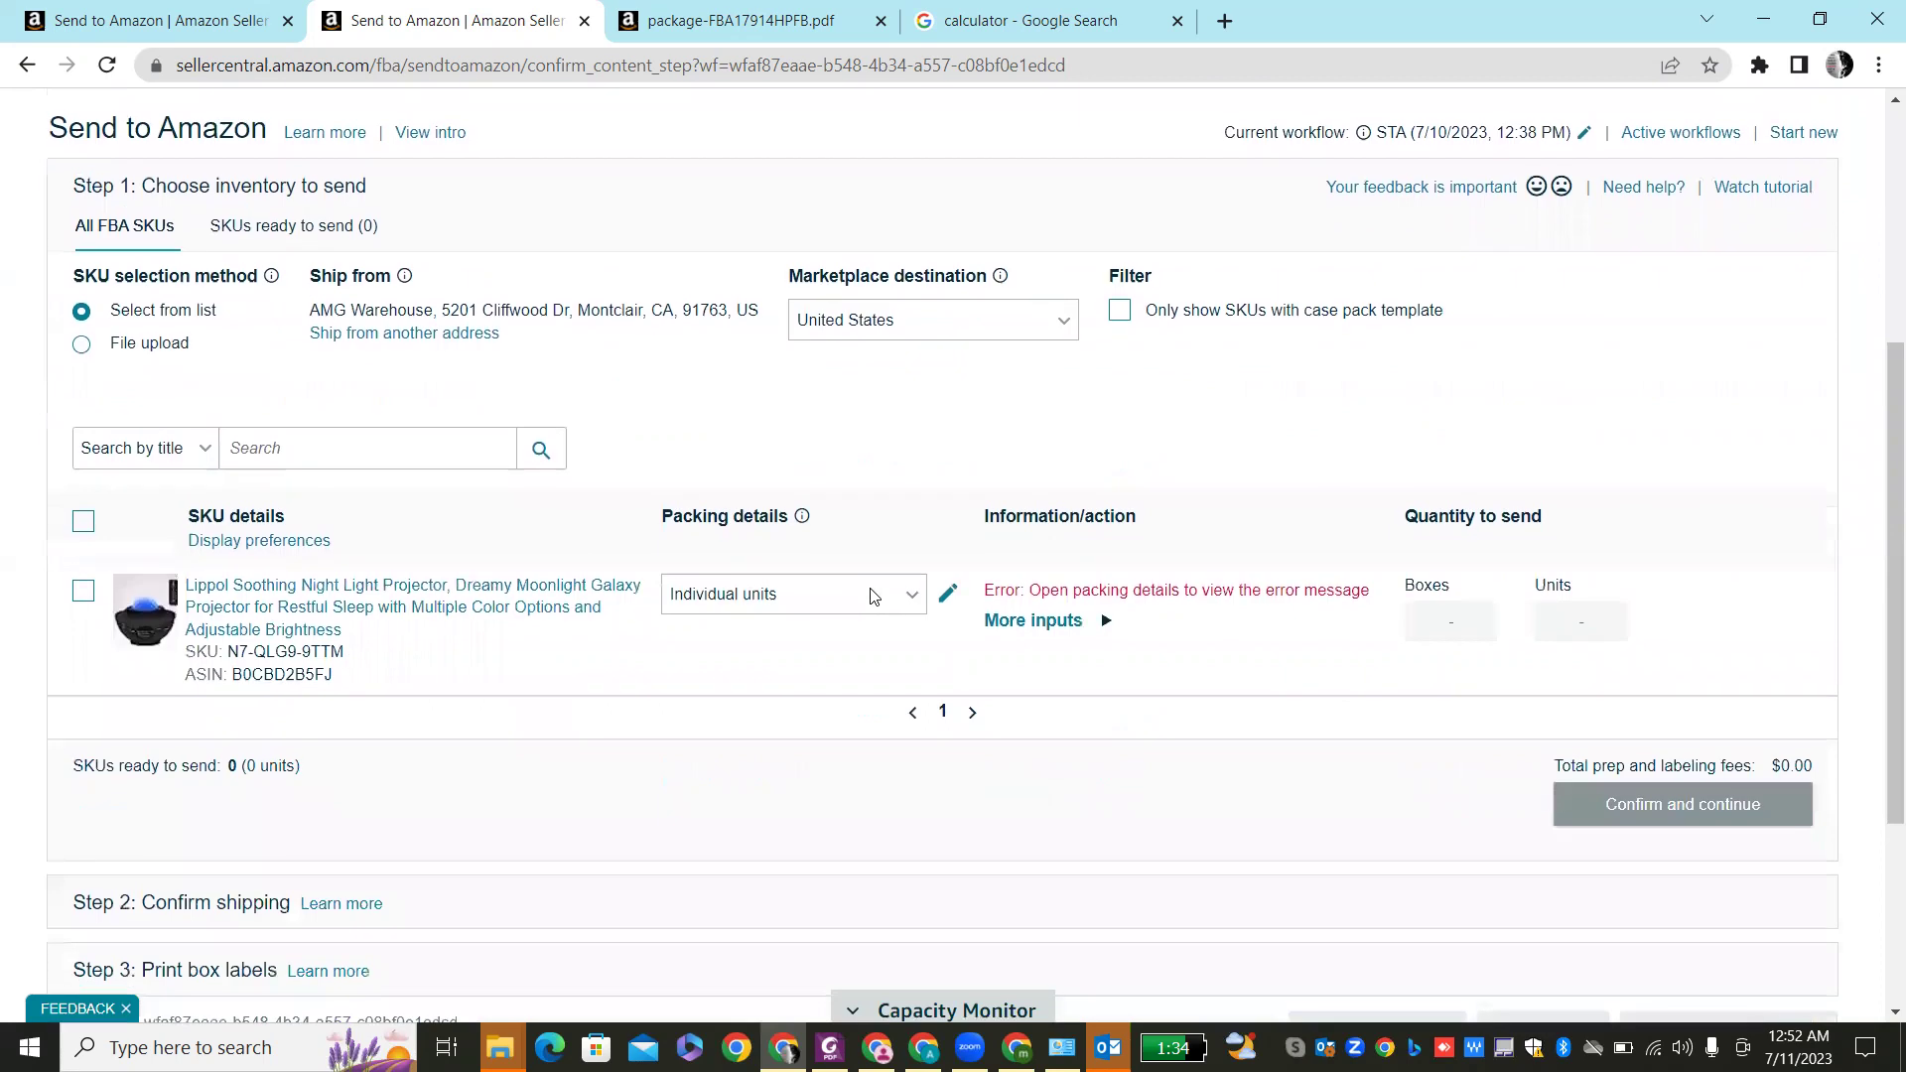
left_click(922, 607)
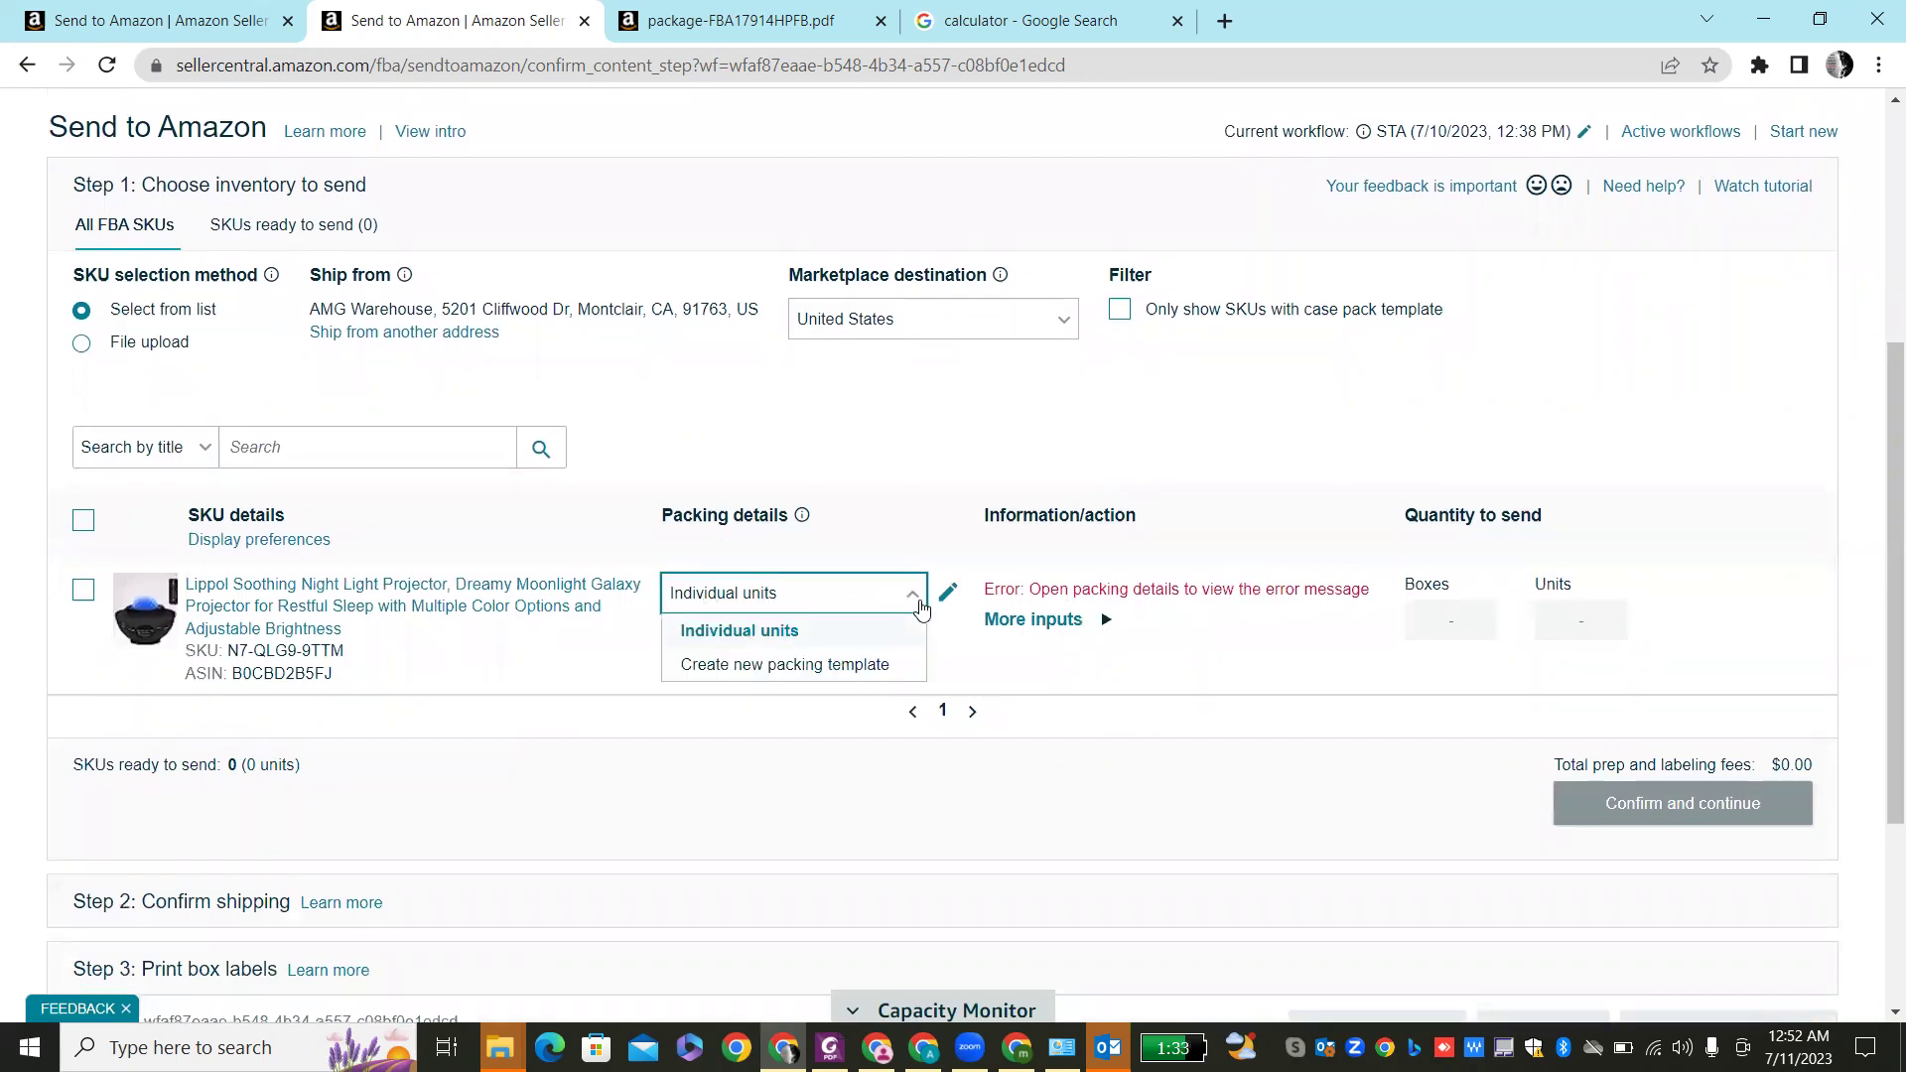
left_click(820, 676)
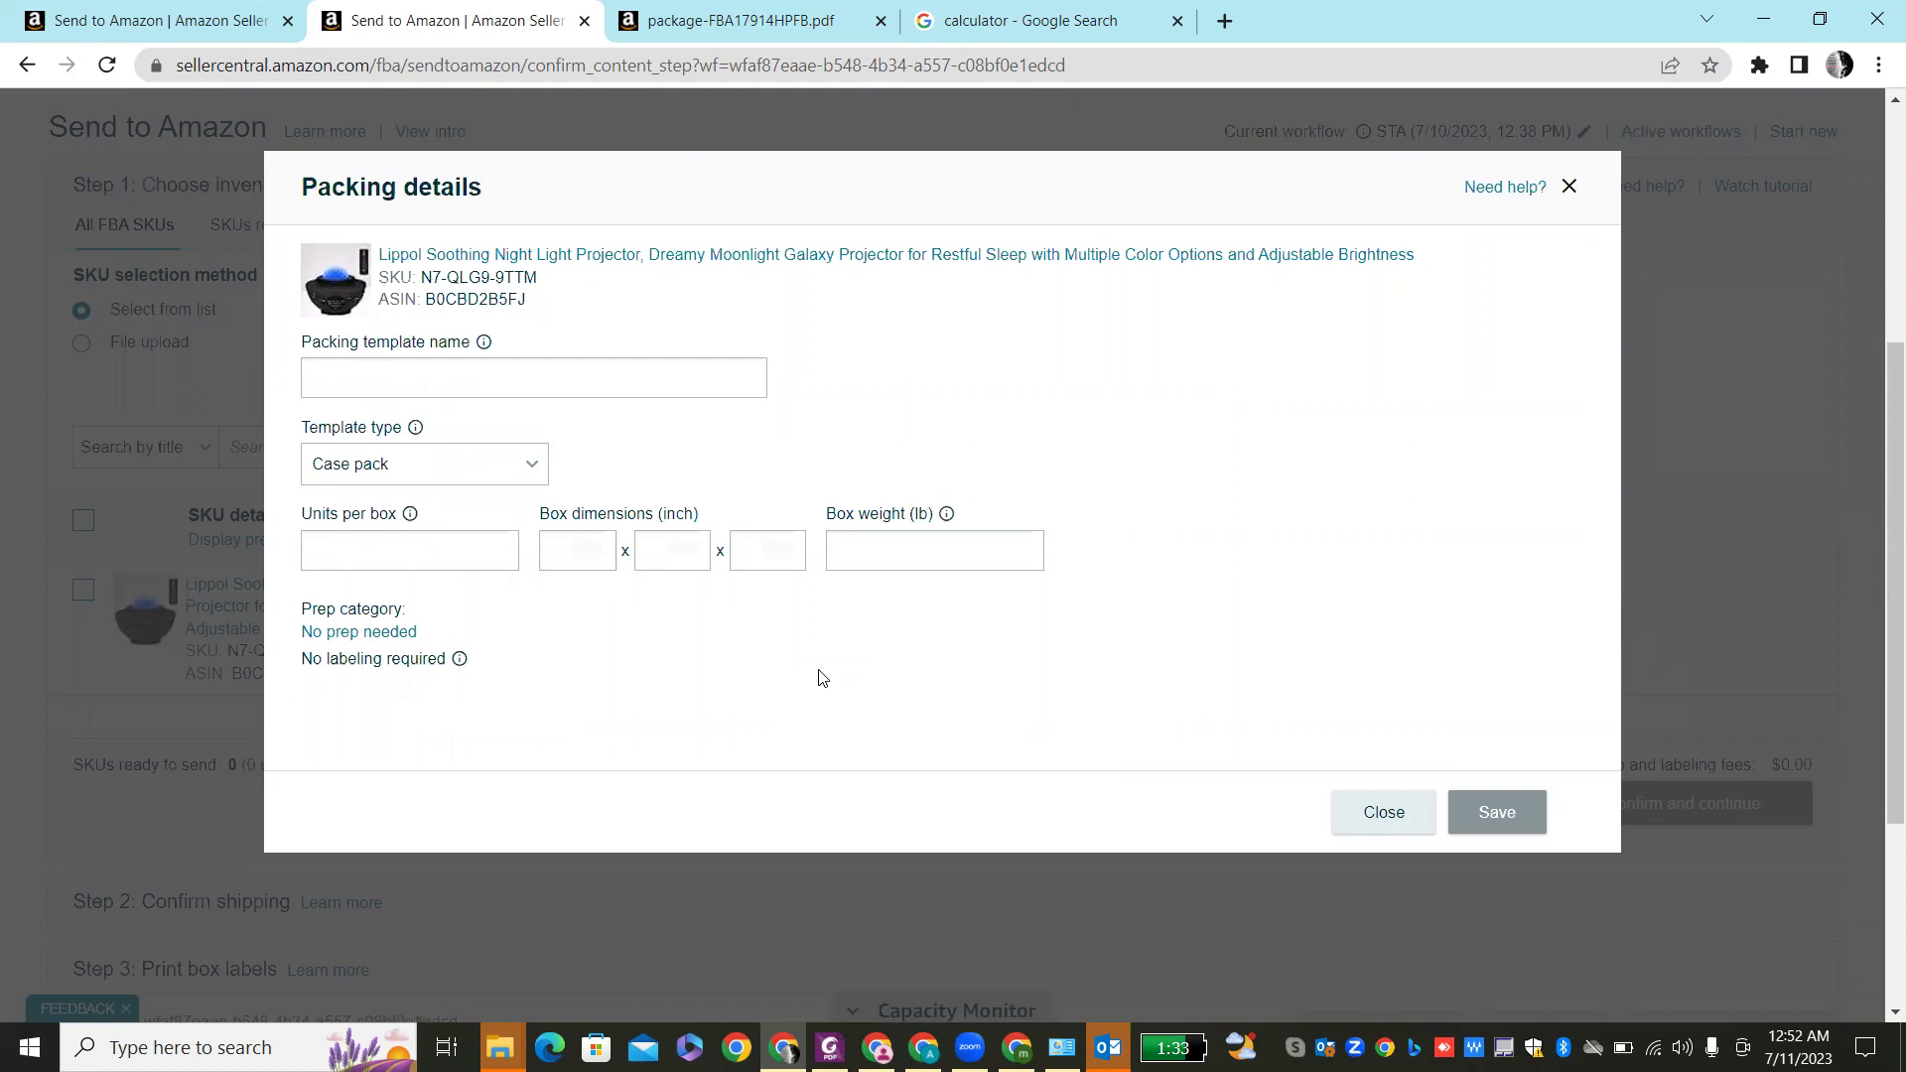
left_click(423, 372)
type("Projector 1")
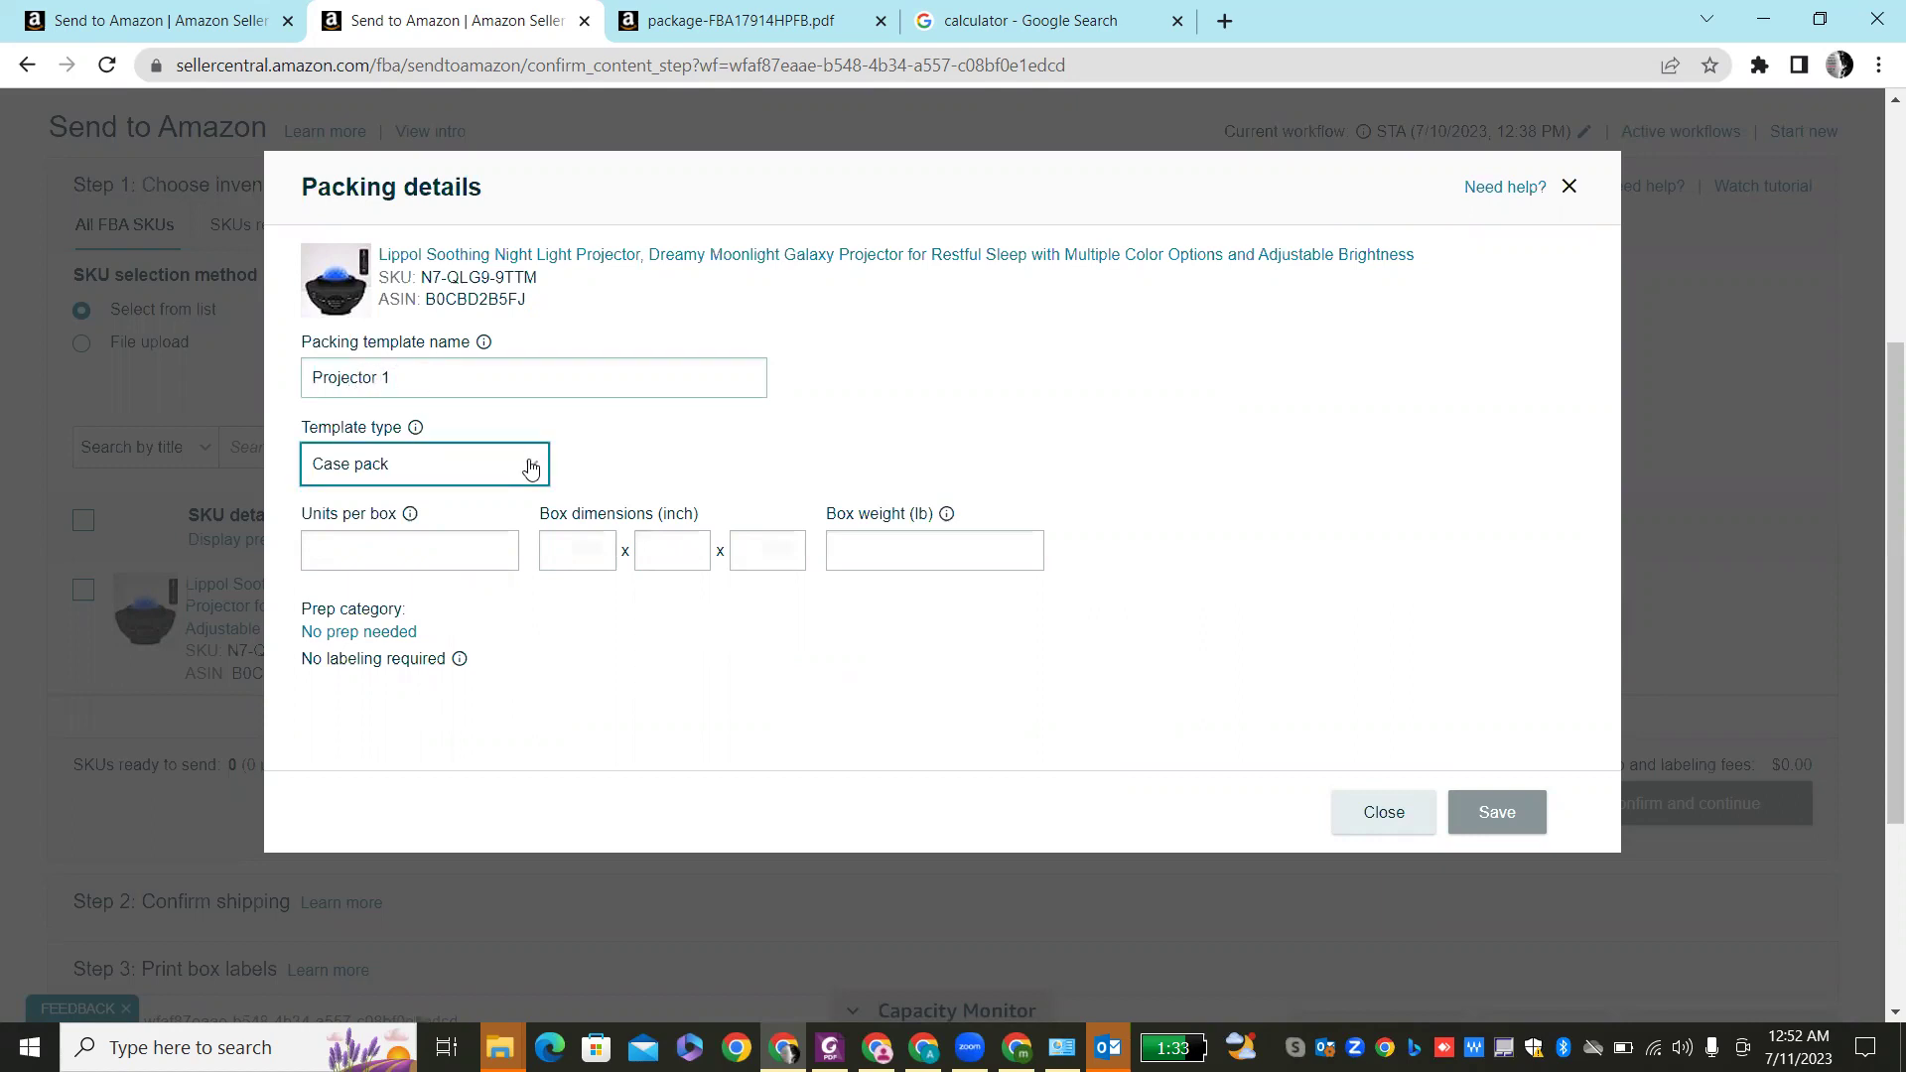
- Set the template type to Single SKU pallet and the units per box to 18
mouse_move(415, 427)
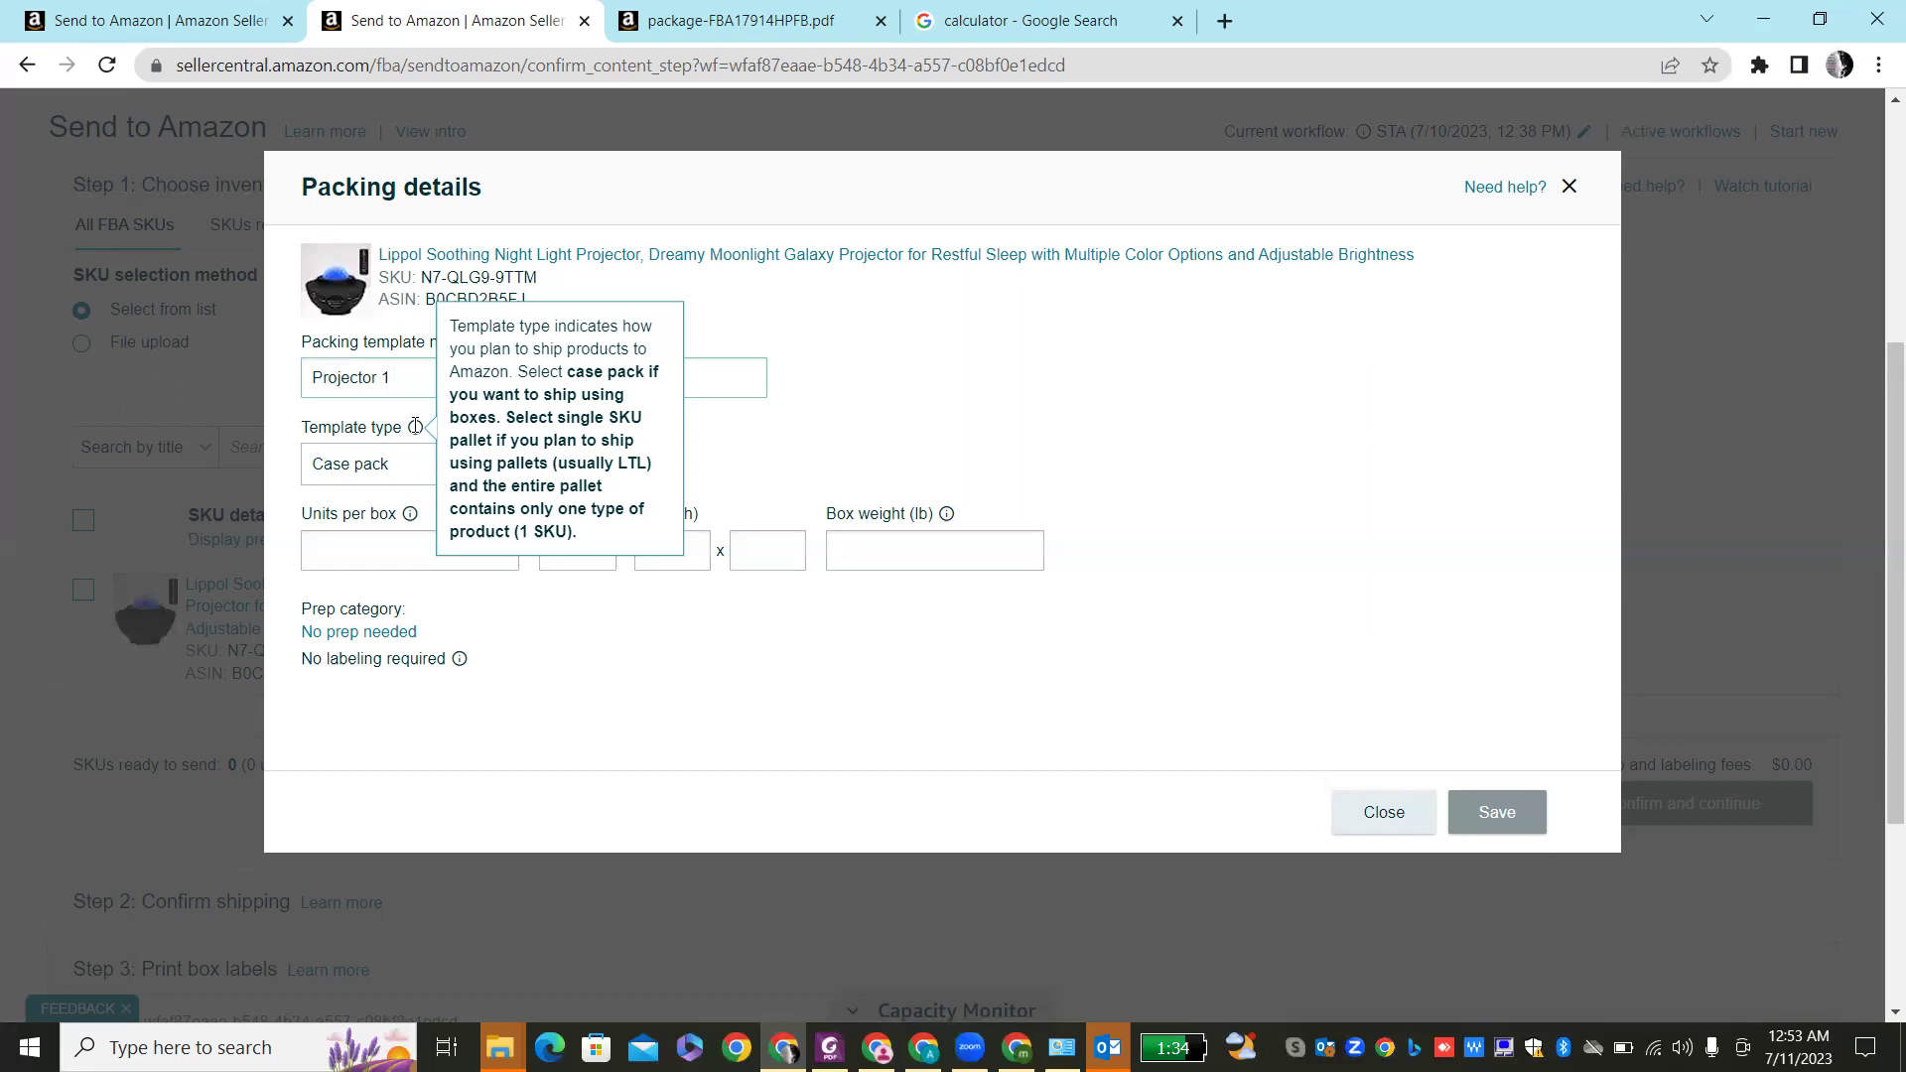
left_click(387, 475)
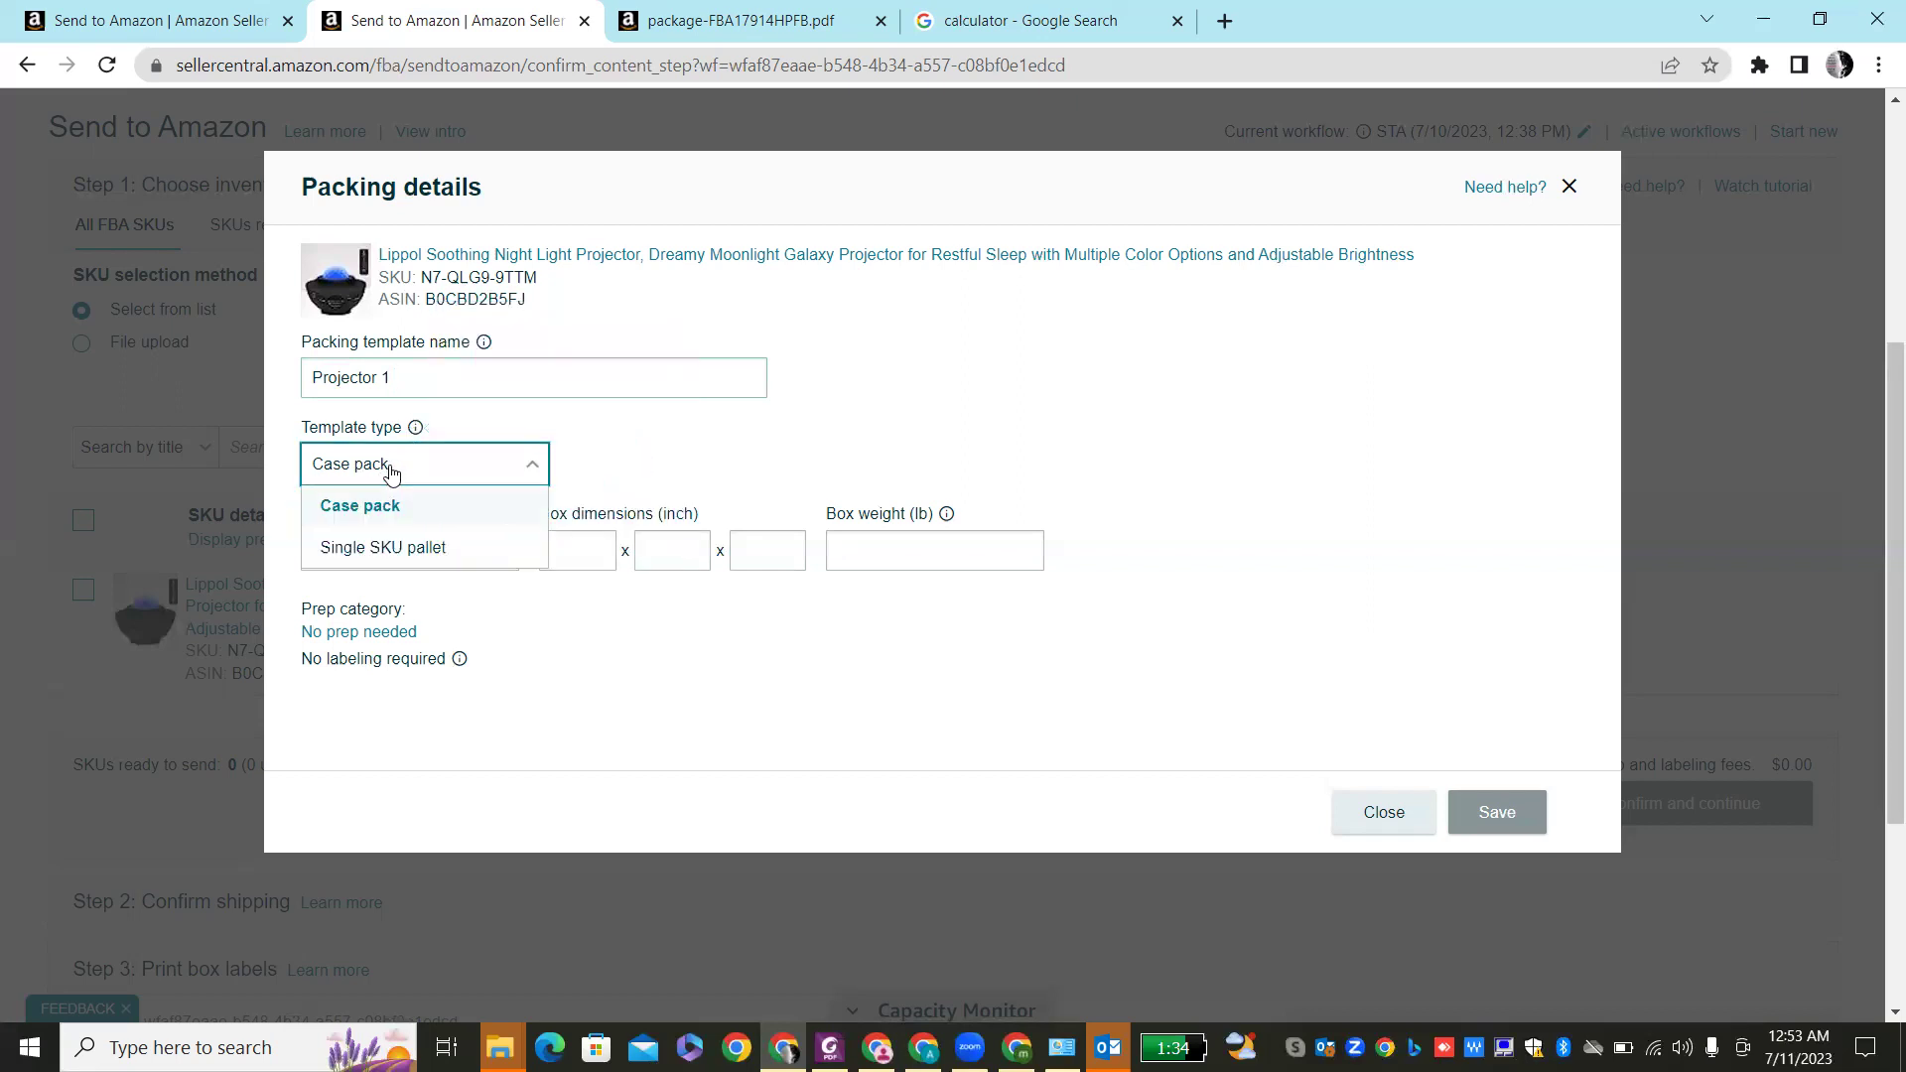
left_click(433, 554)
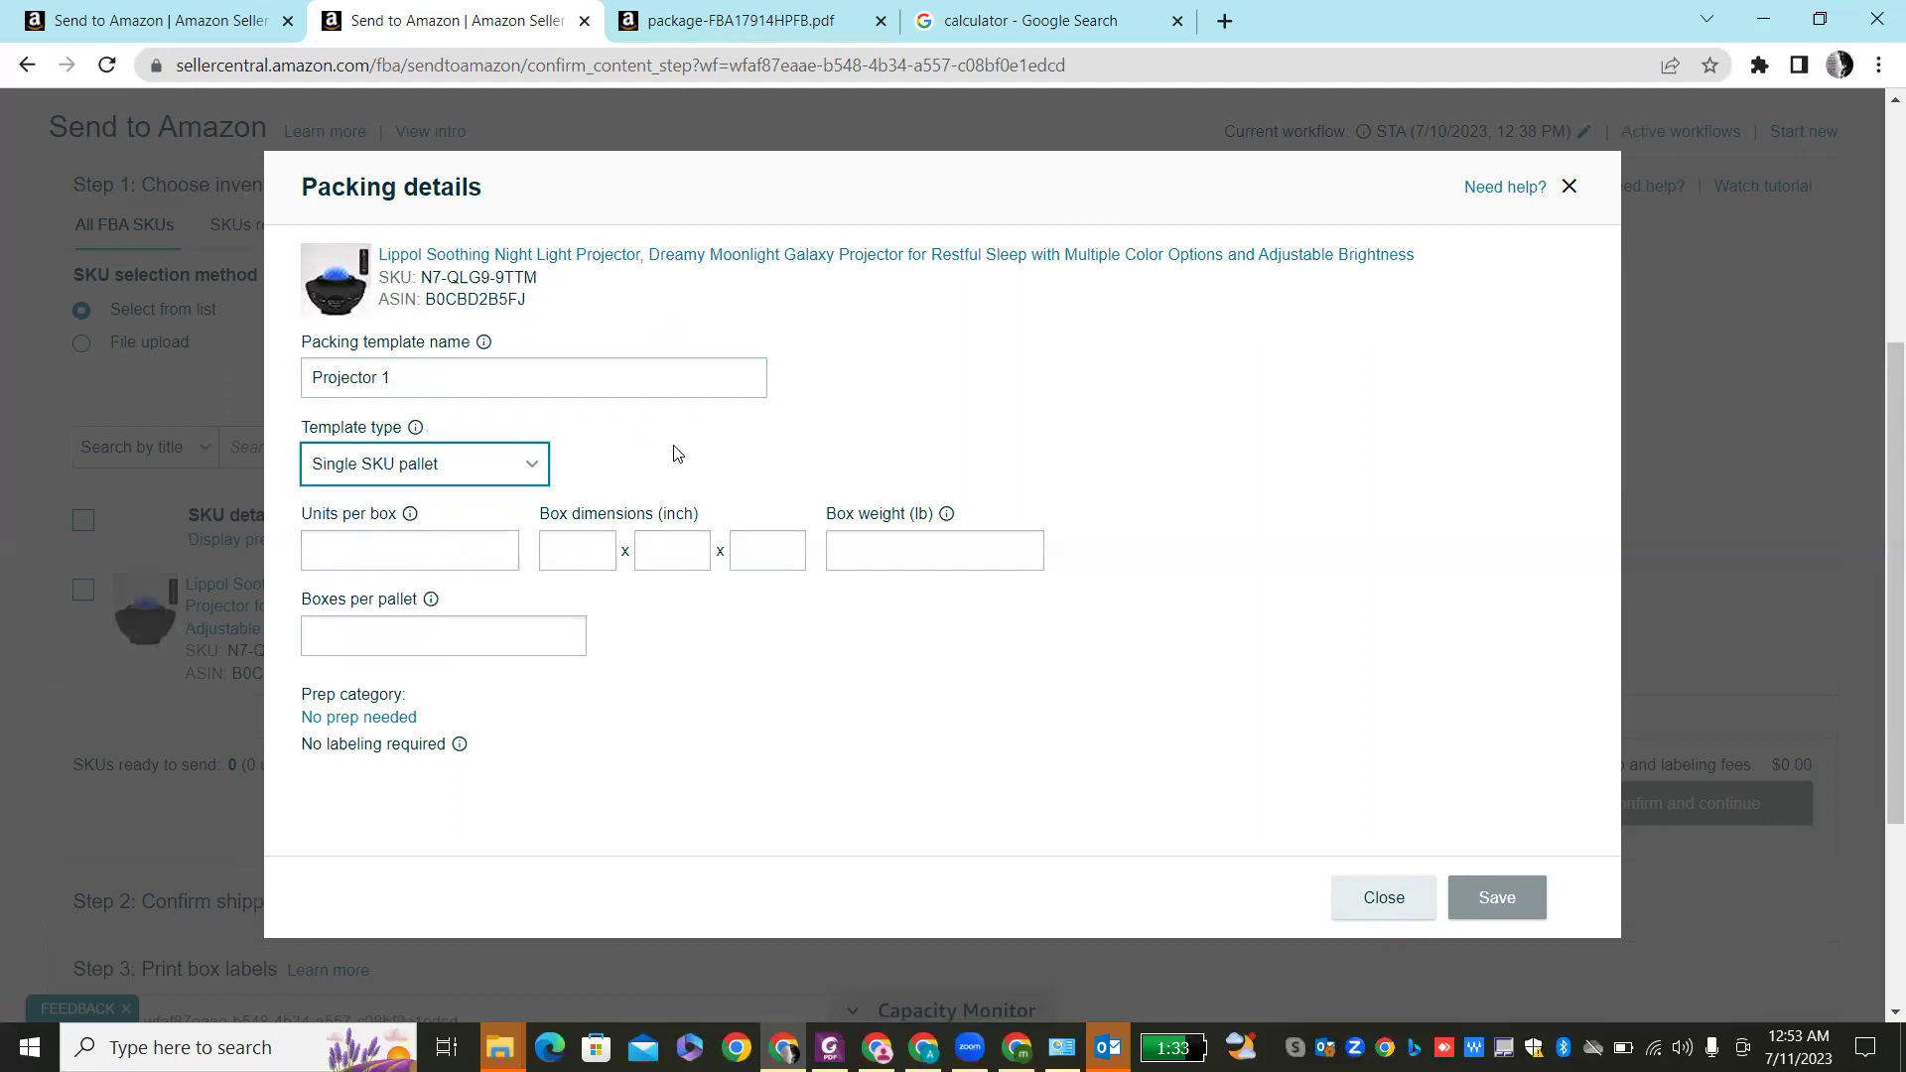
left_click(409, 559)
type("18")
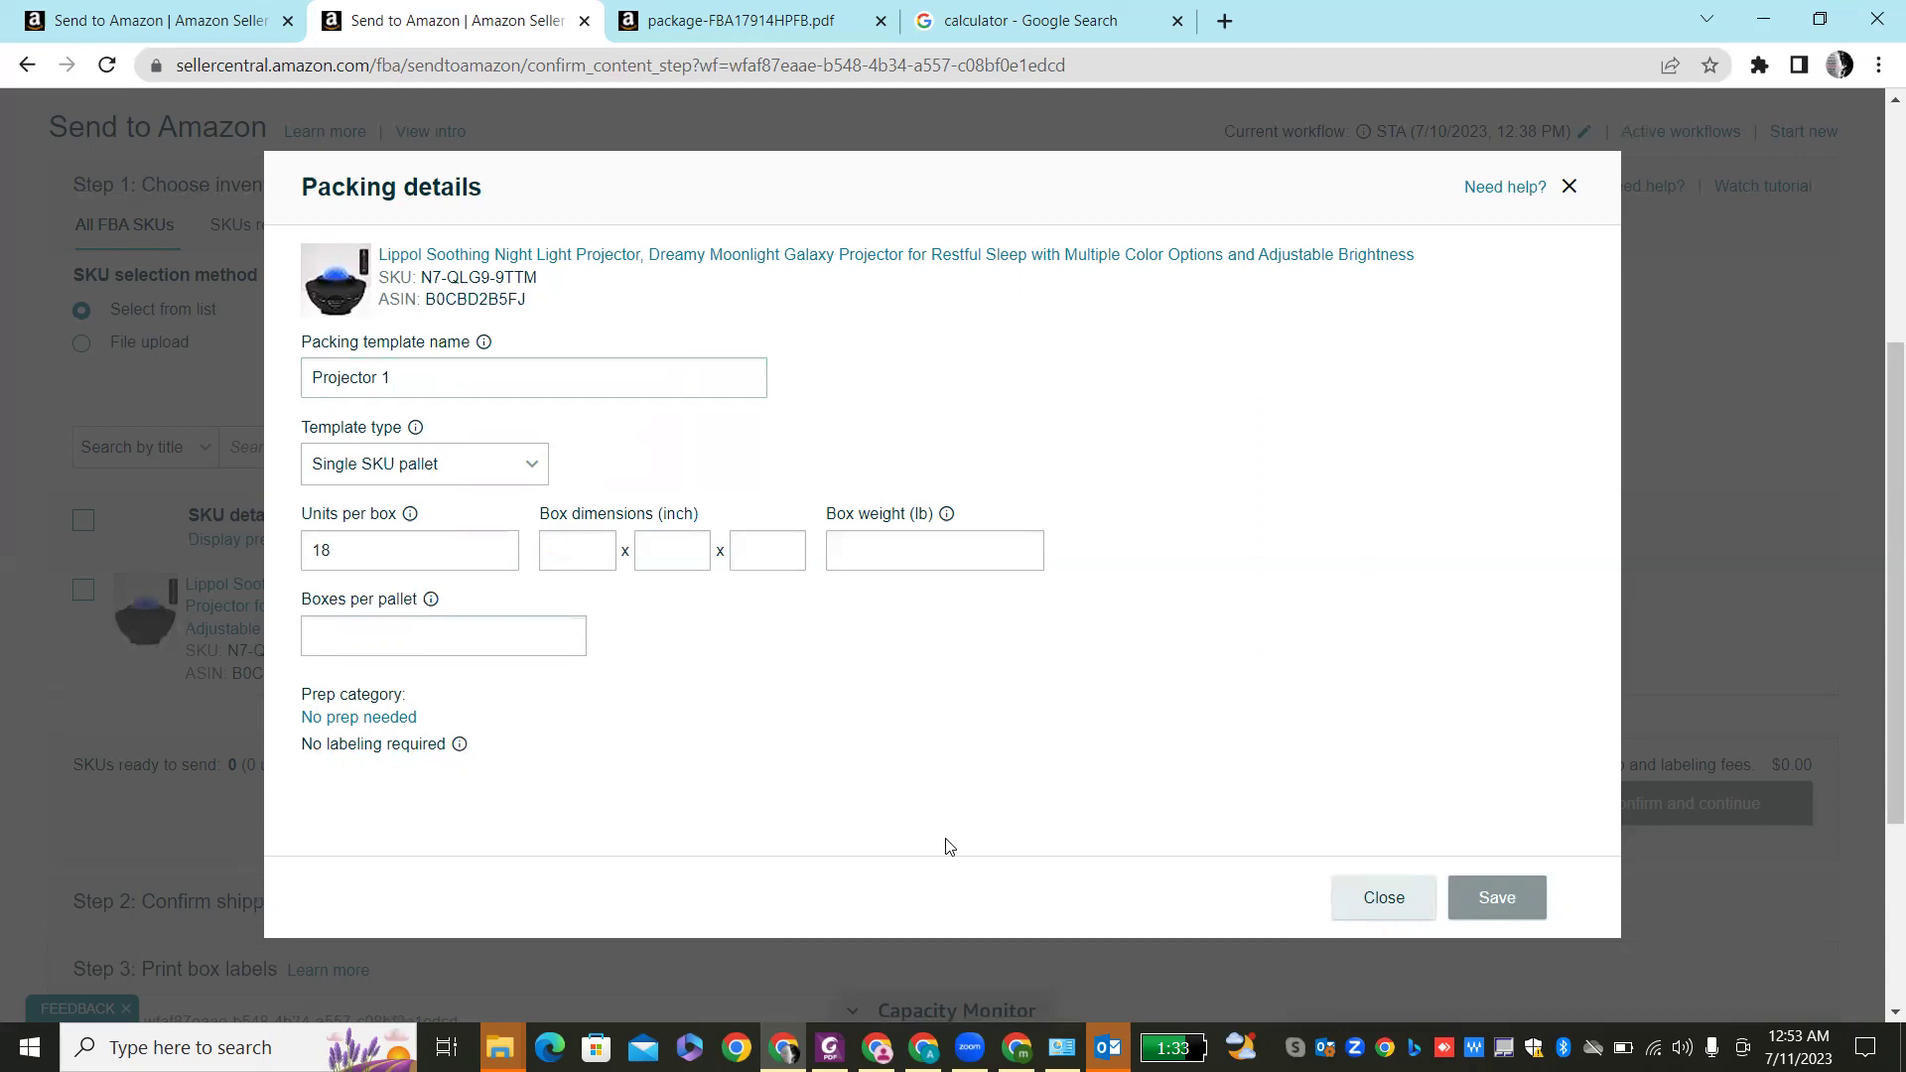
- Check the master carton size in the projector catalogue in Foxit PDF Editor, and convert 51 cm into inches with a Google search in Chrome
left_click(829, 1047)
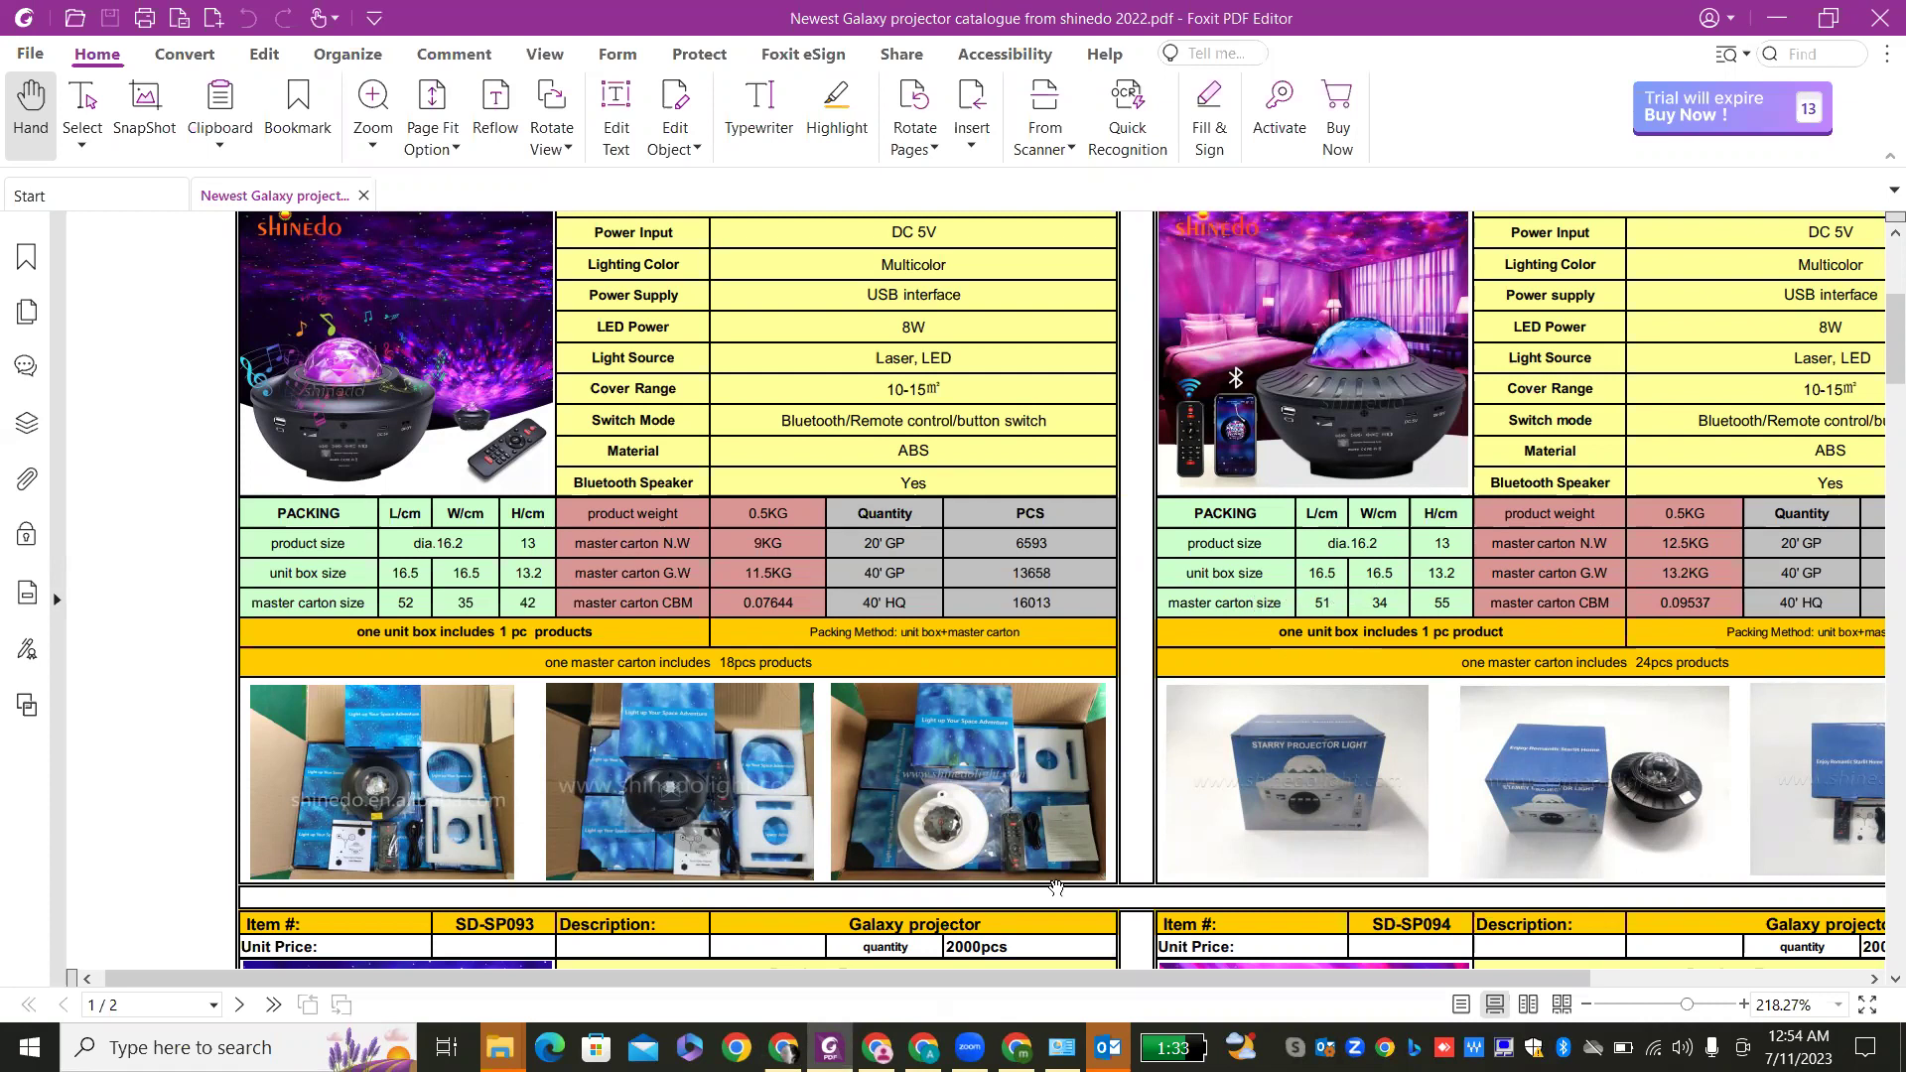
left_click(784, 1048)
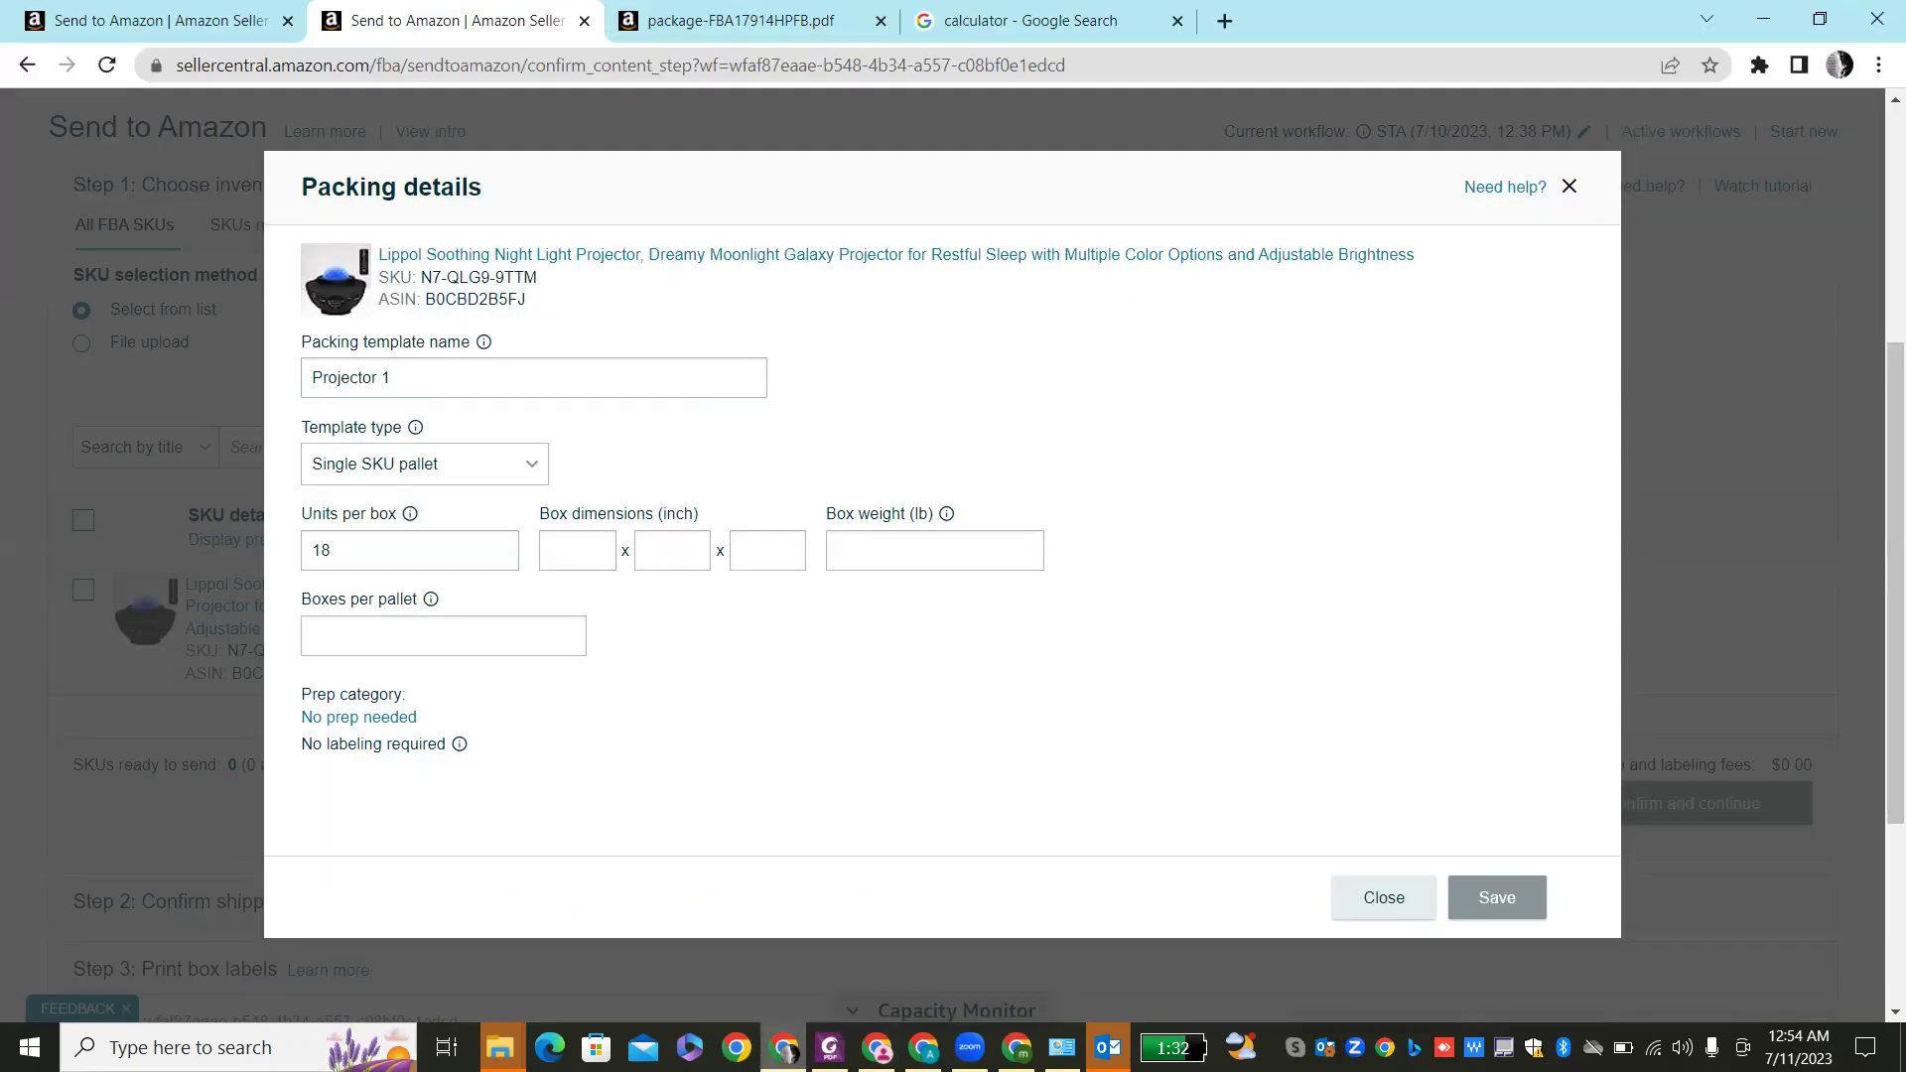
left_click(1224, 20)
type("51")
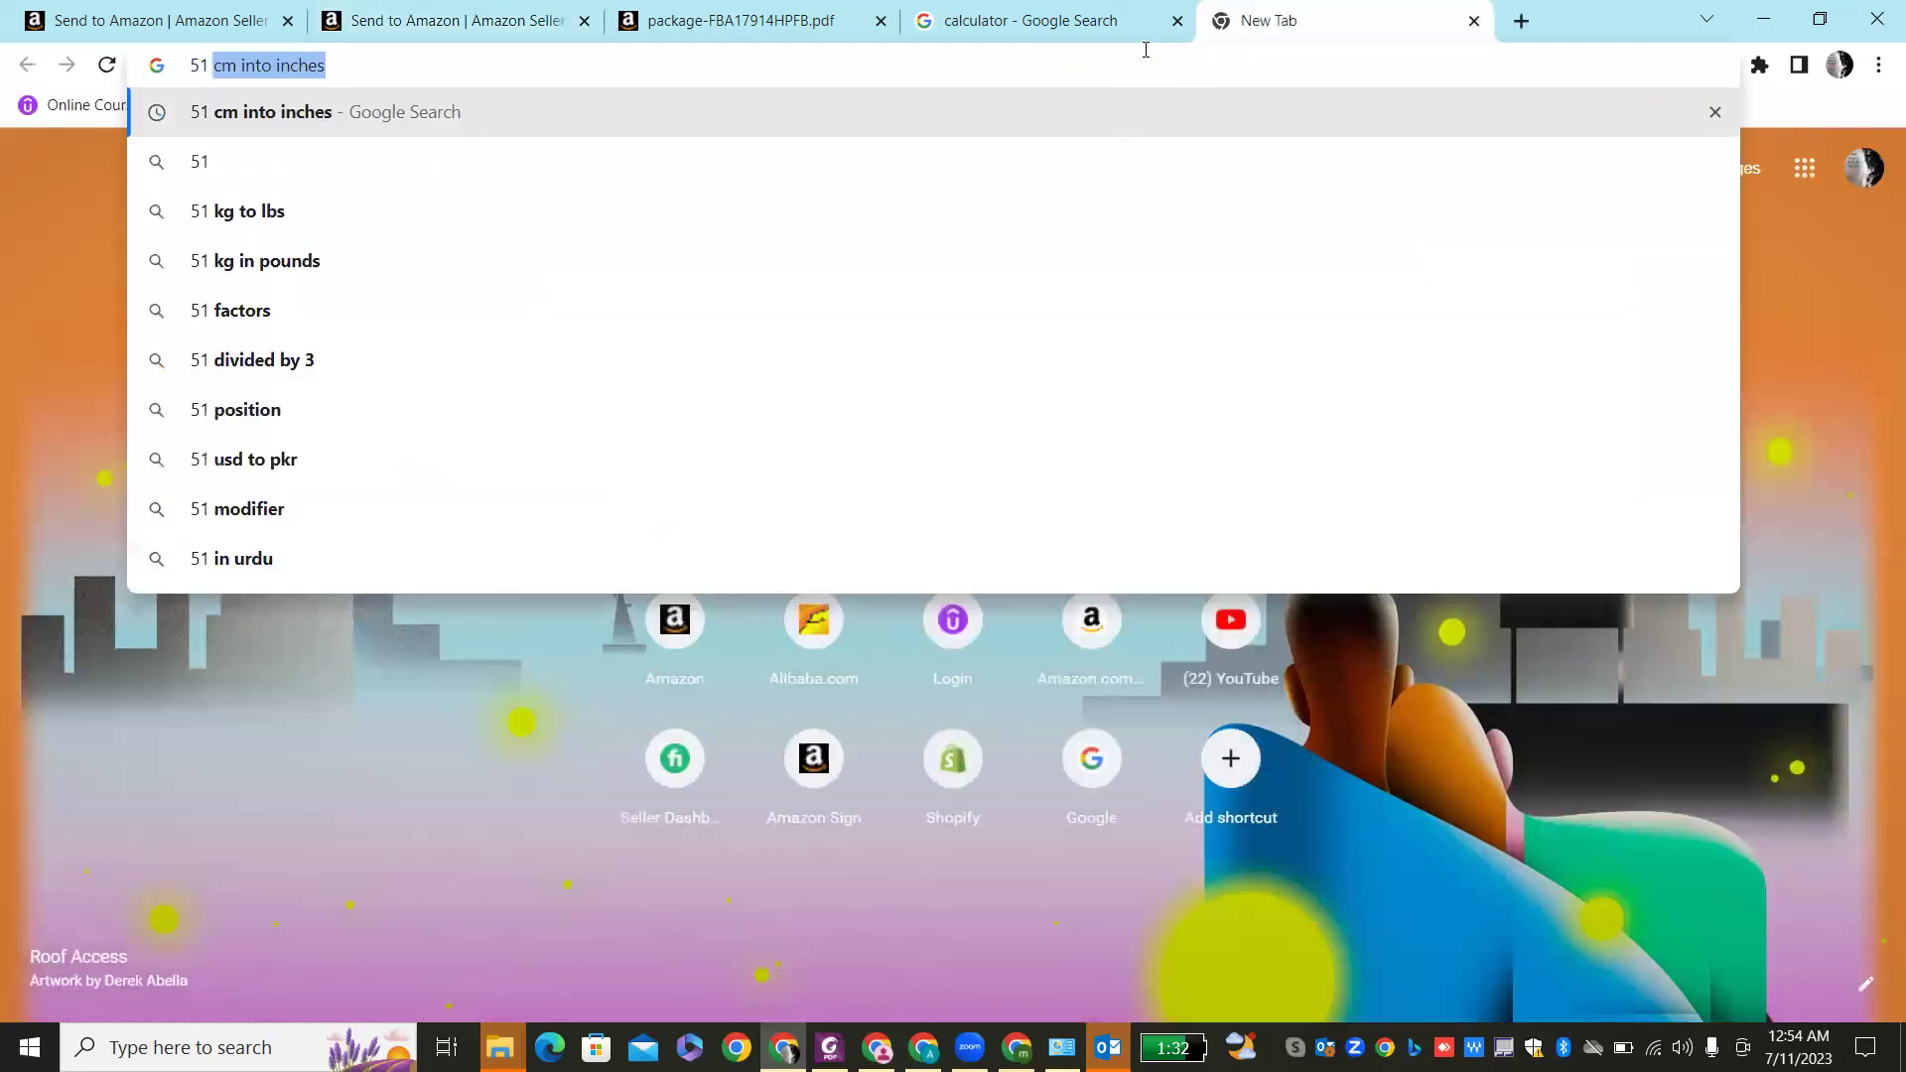
key("Return")
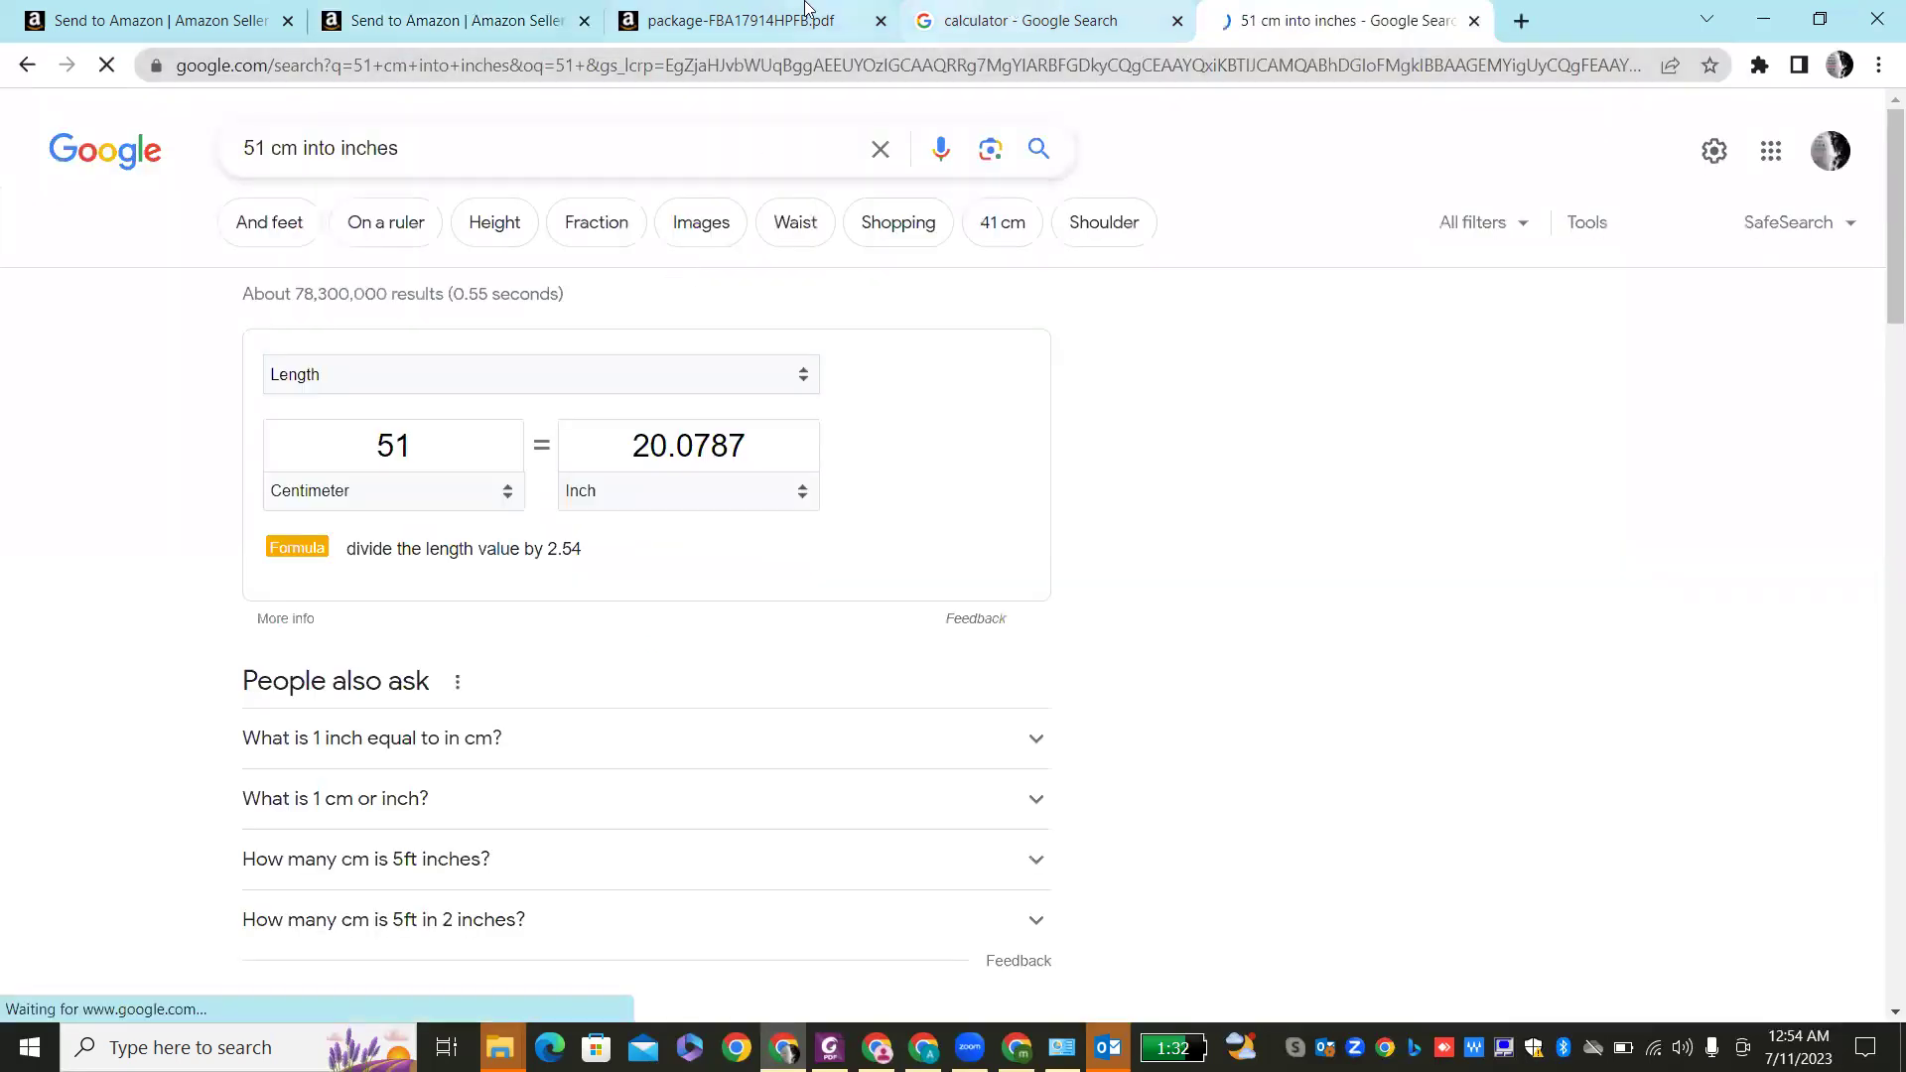
- Close the browser tab with the package labels PDF and set the template's first box dimension to 20.07 inches
left_click(733, 10)
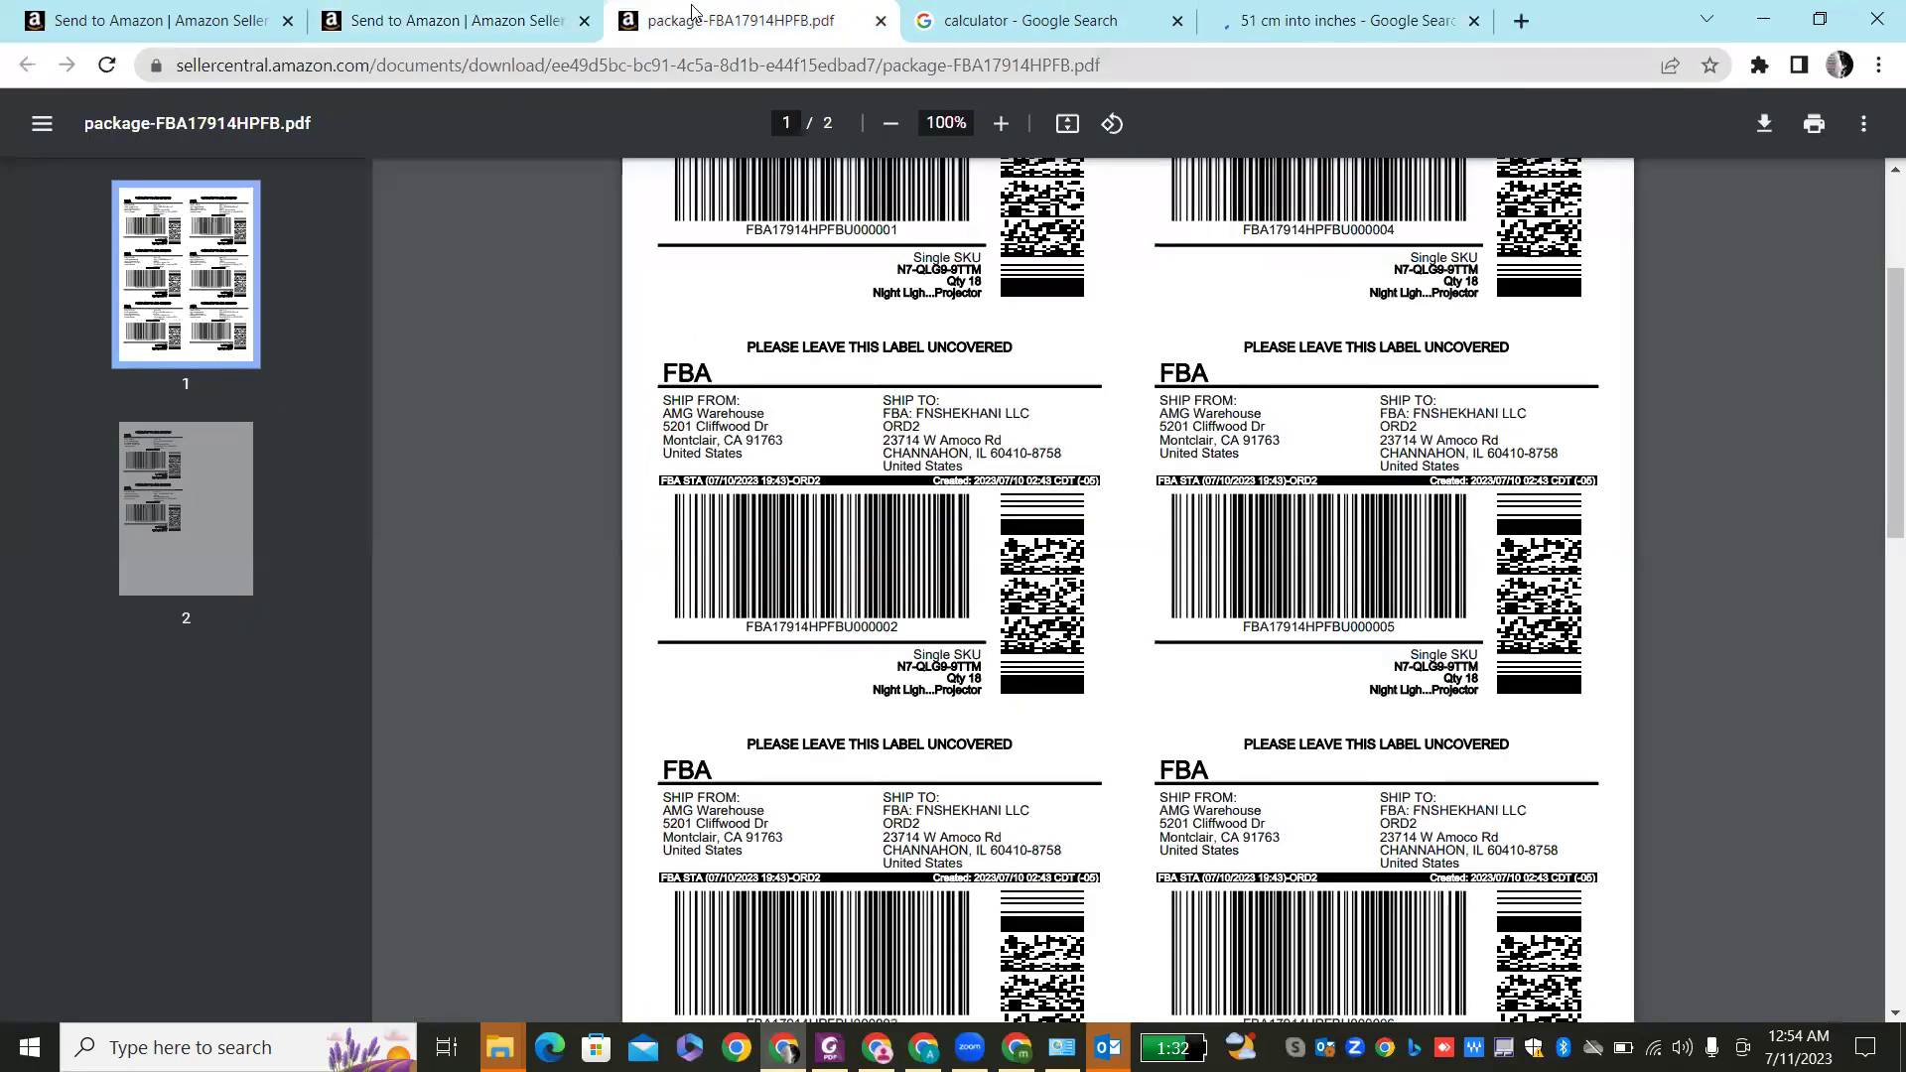
key("ctrl+Tab")
middle_click(814, 12)
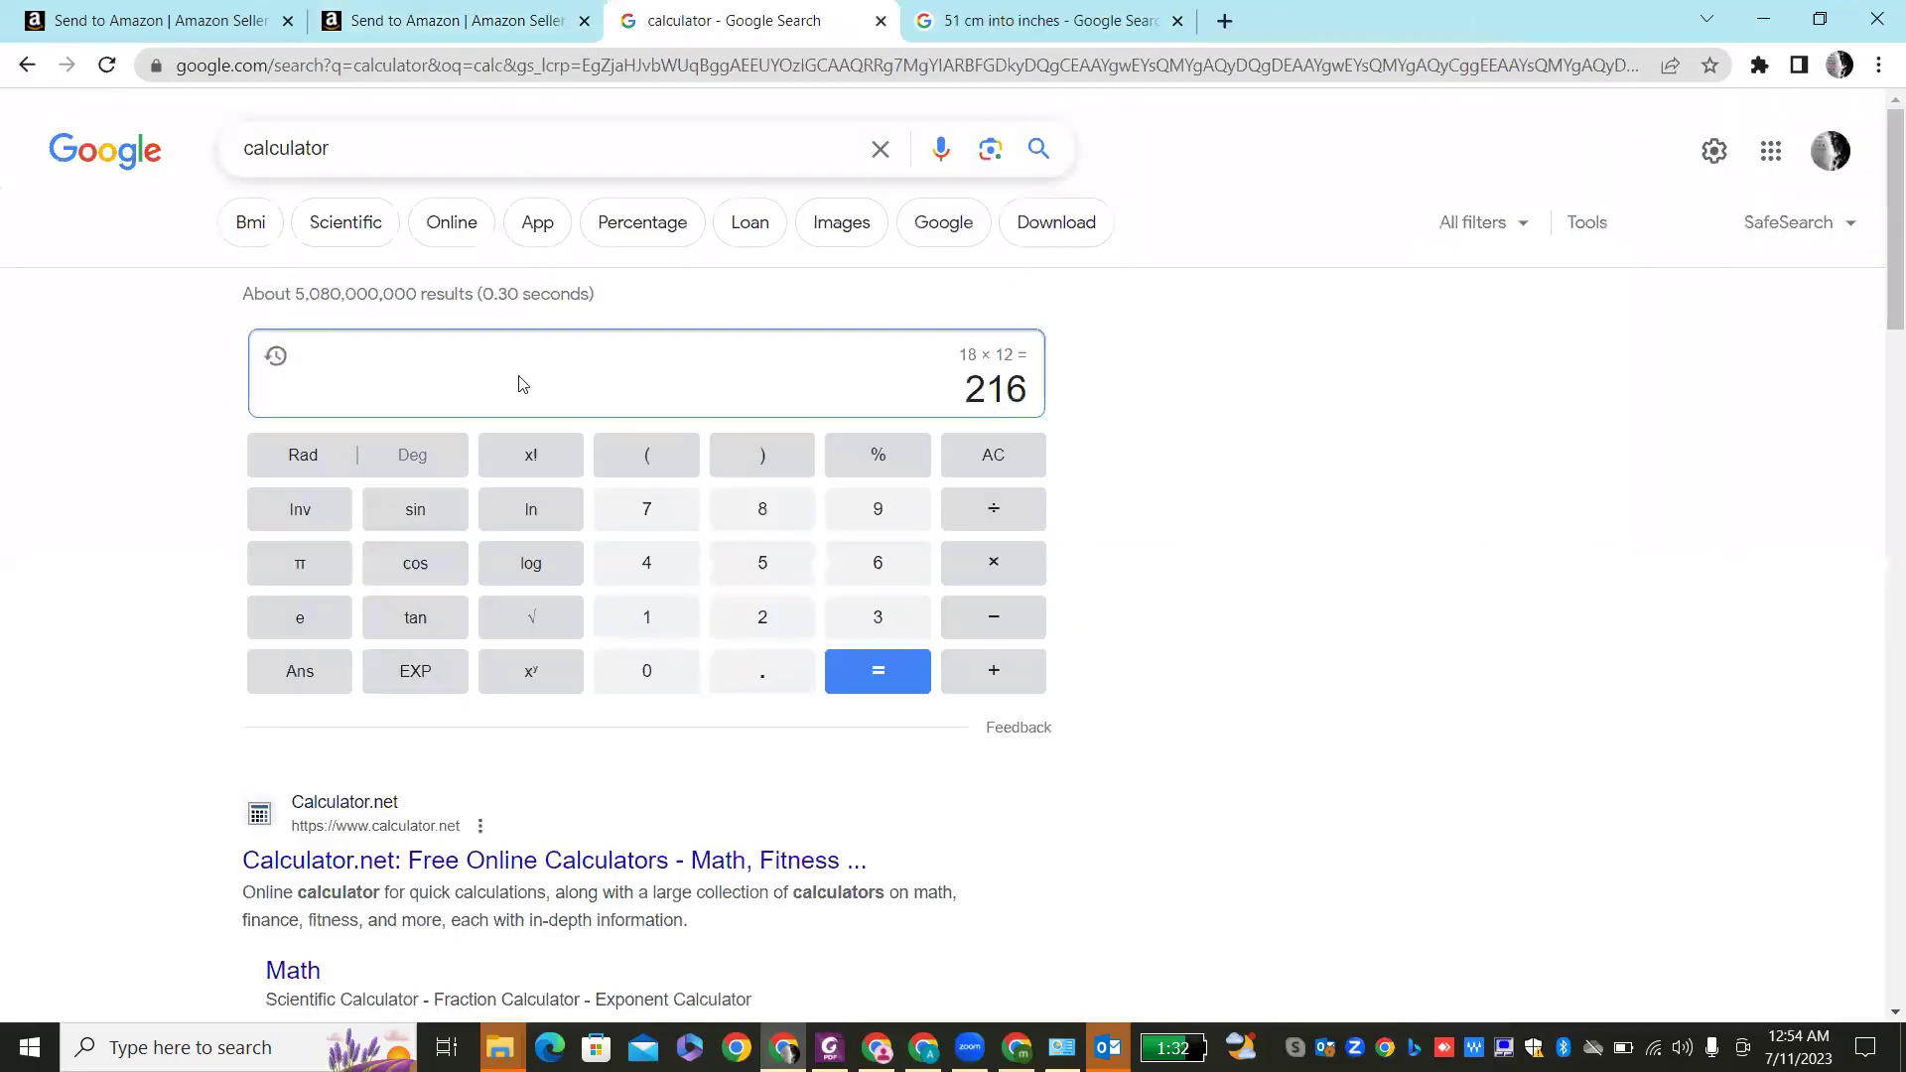
left_click(461, 10)
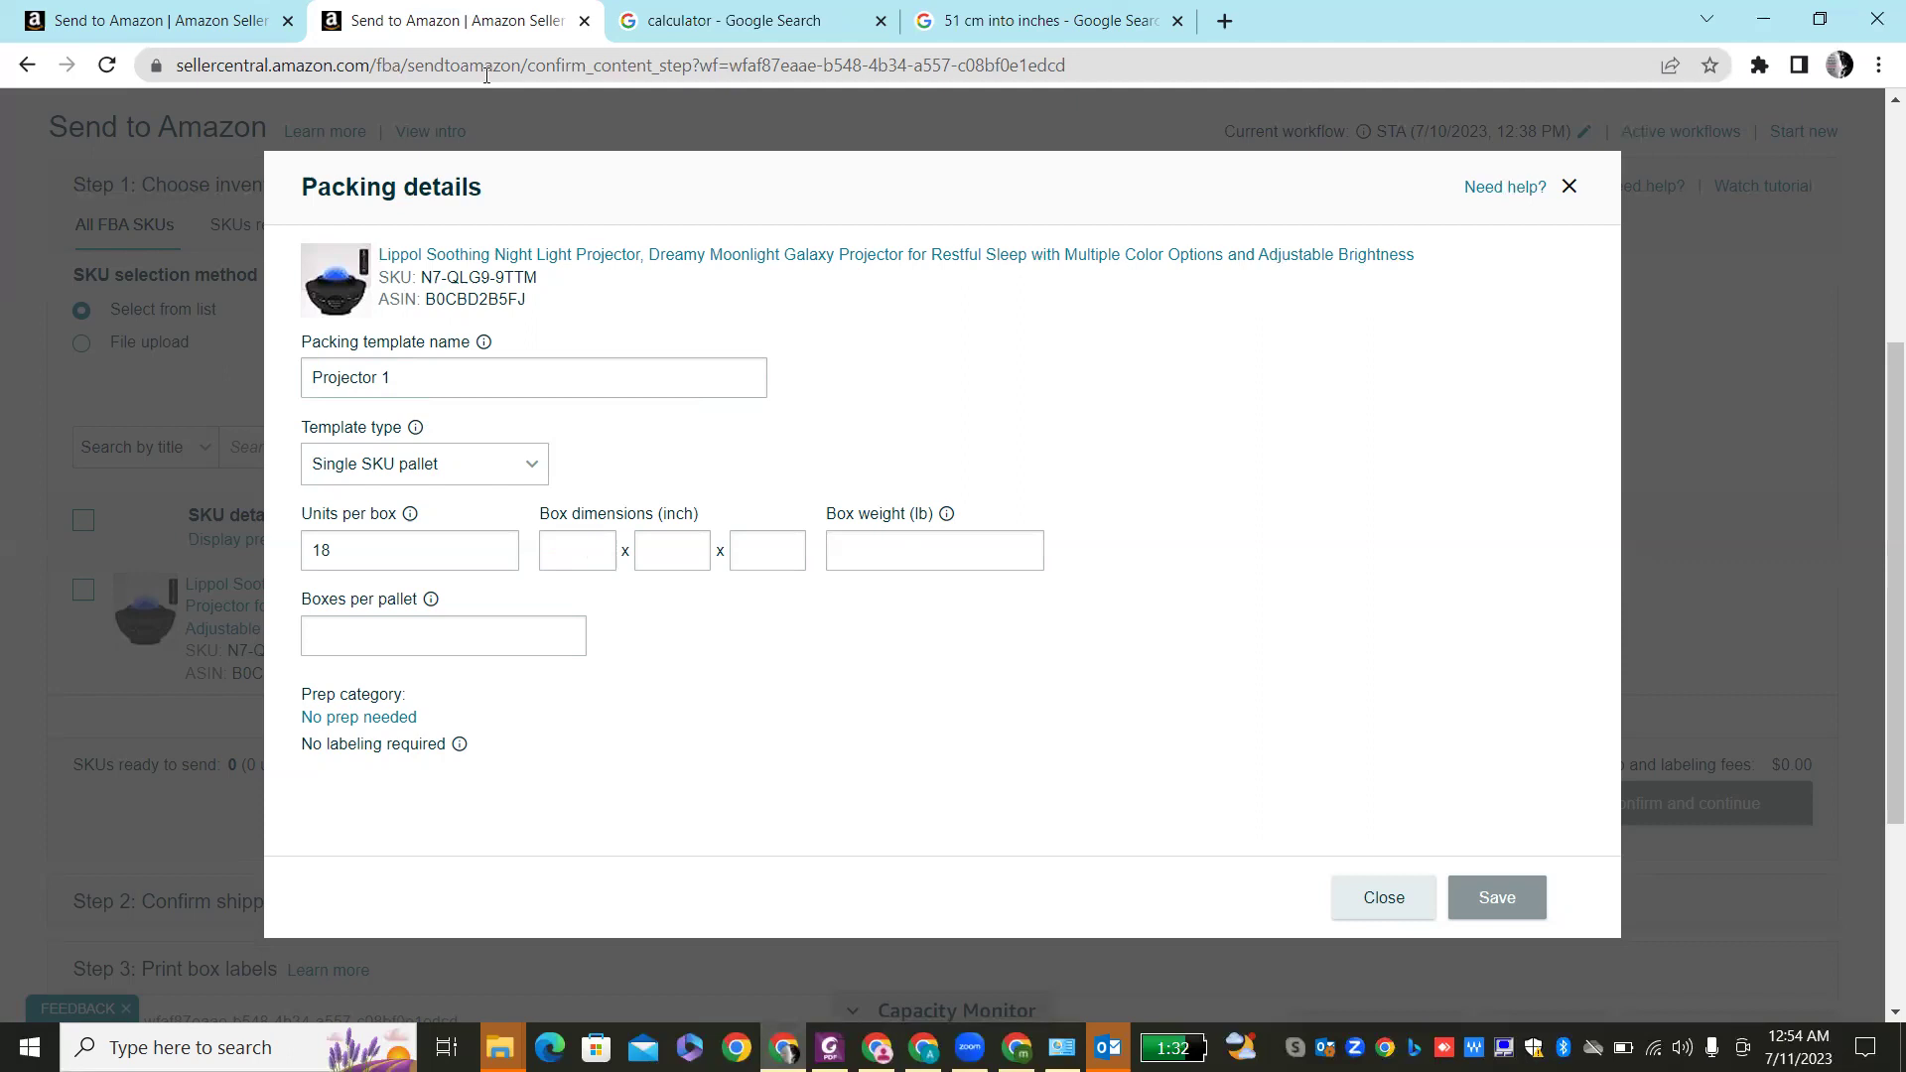
left_click(578, 553)
type("20.07")
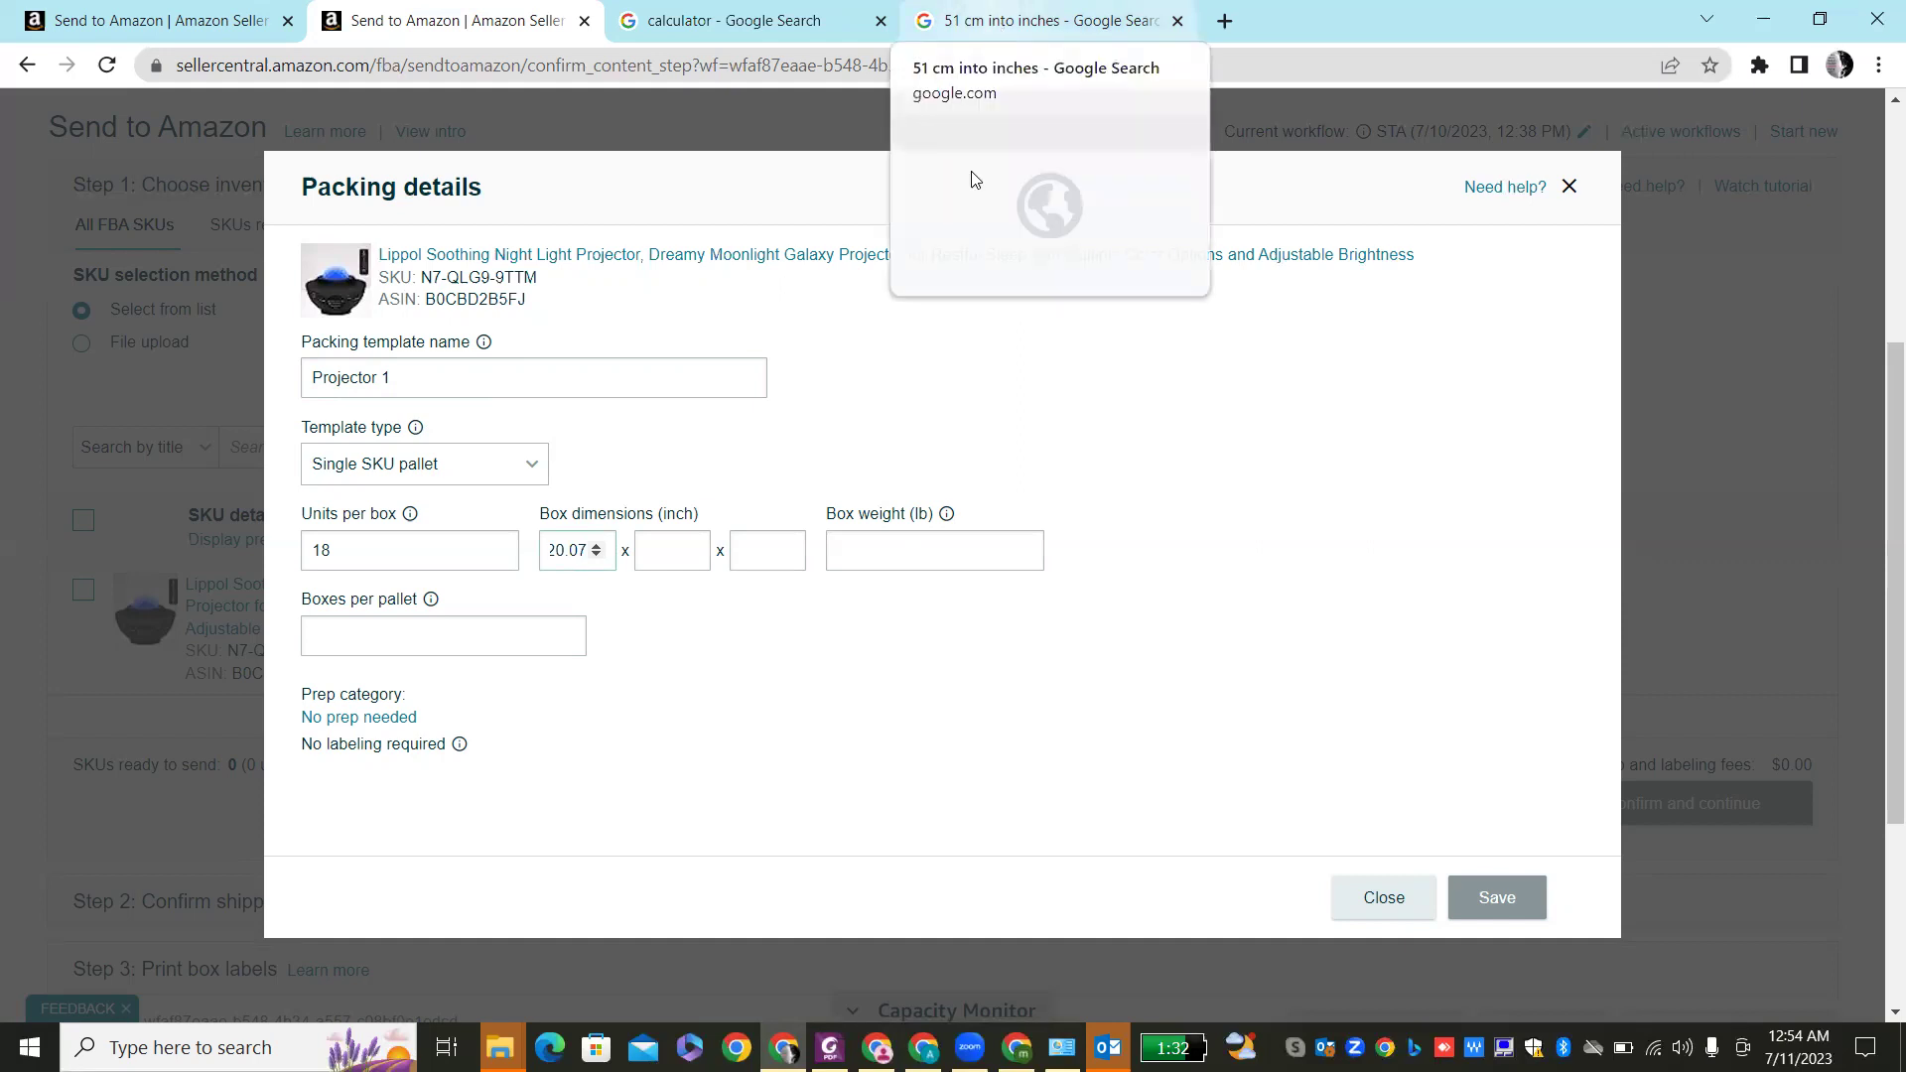
- Recheck the carton size in the Foxit catalogue, convert 34 cm into inches in Chrome, and set the second box dimension to 13.3 inches
left_click(830, 1047)
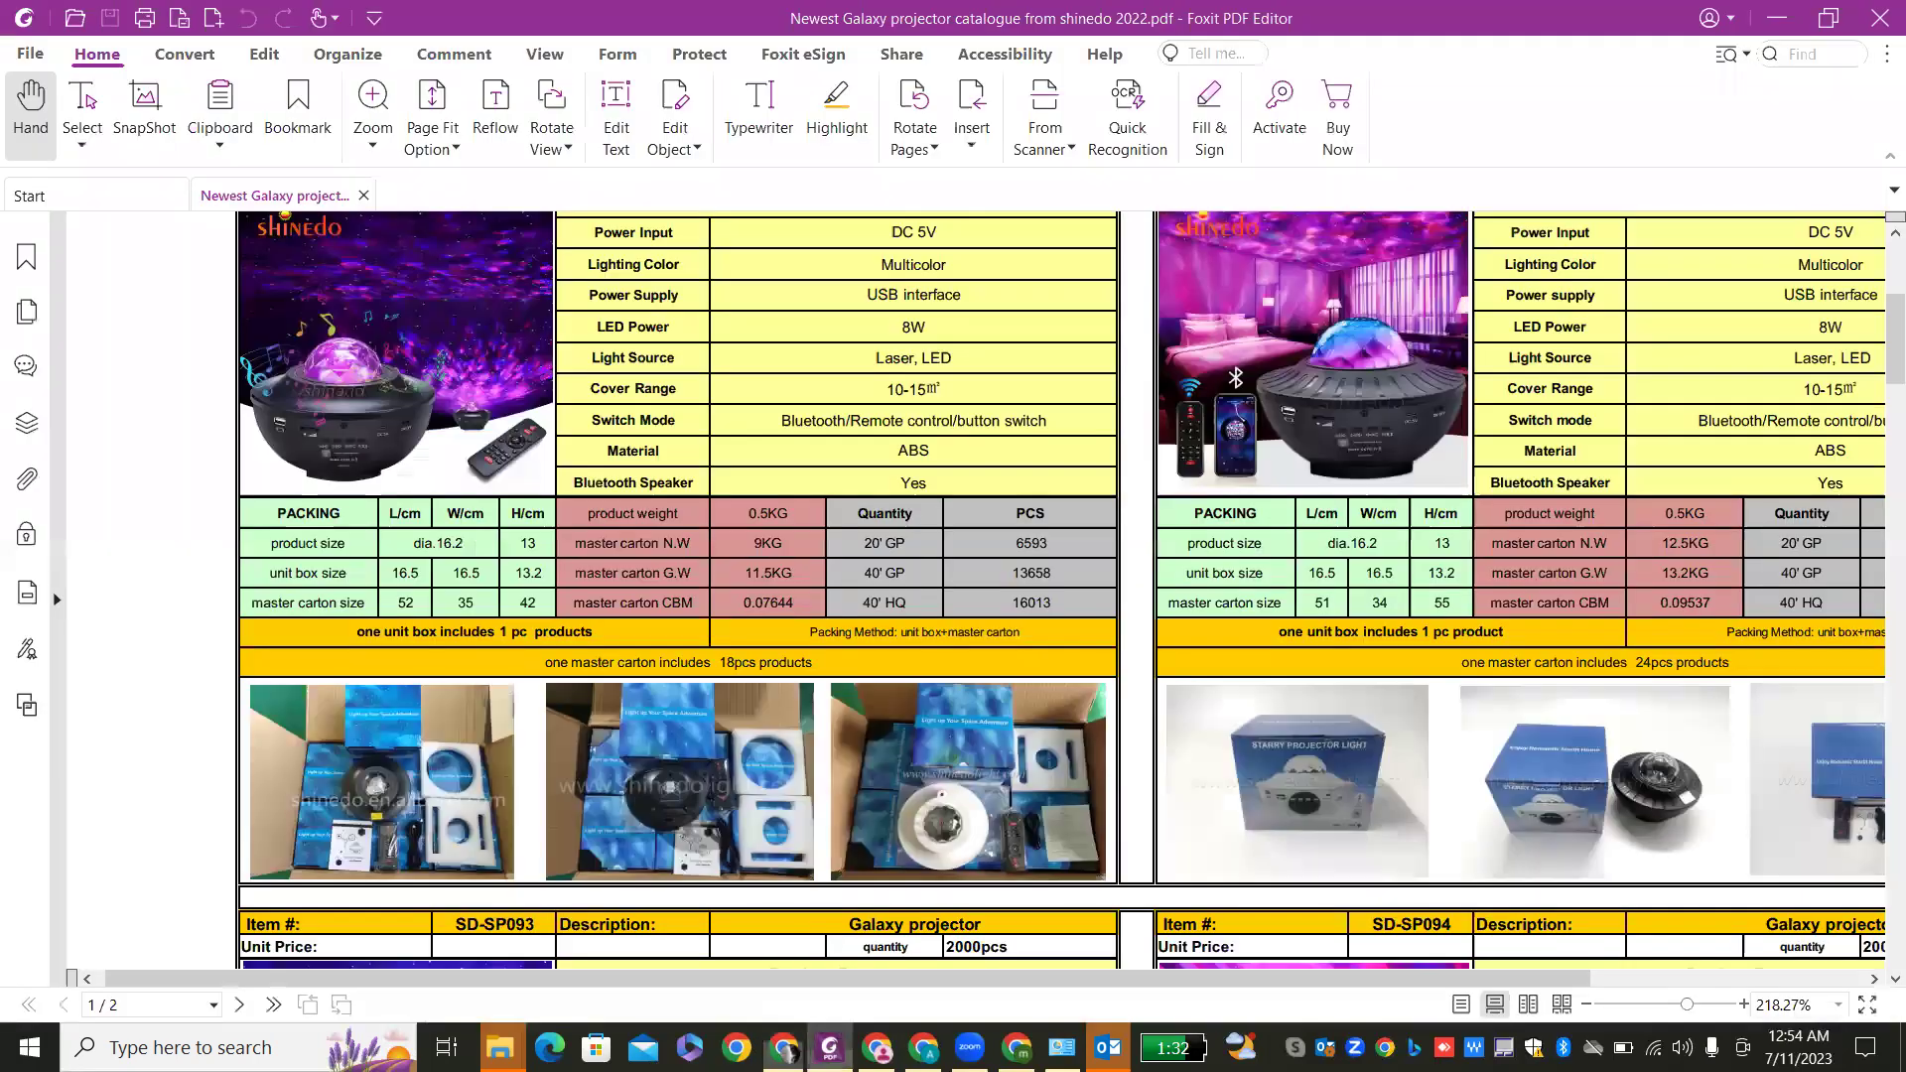
key("alt+Tab")
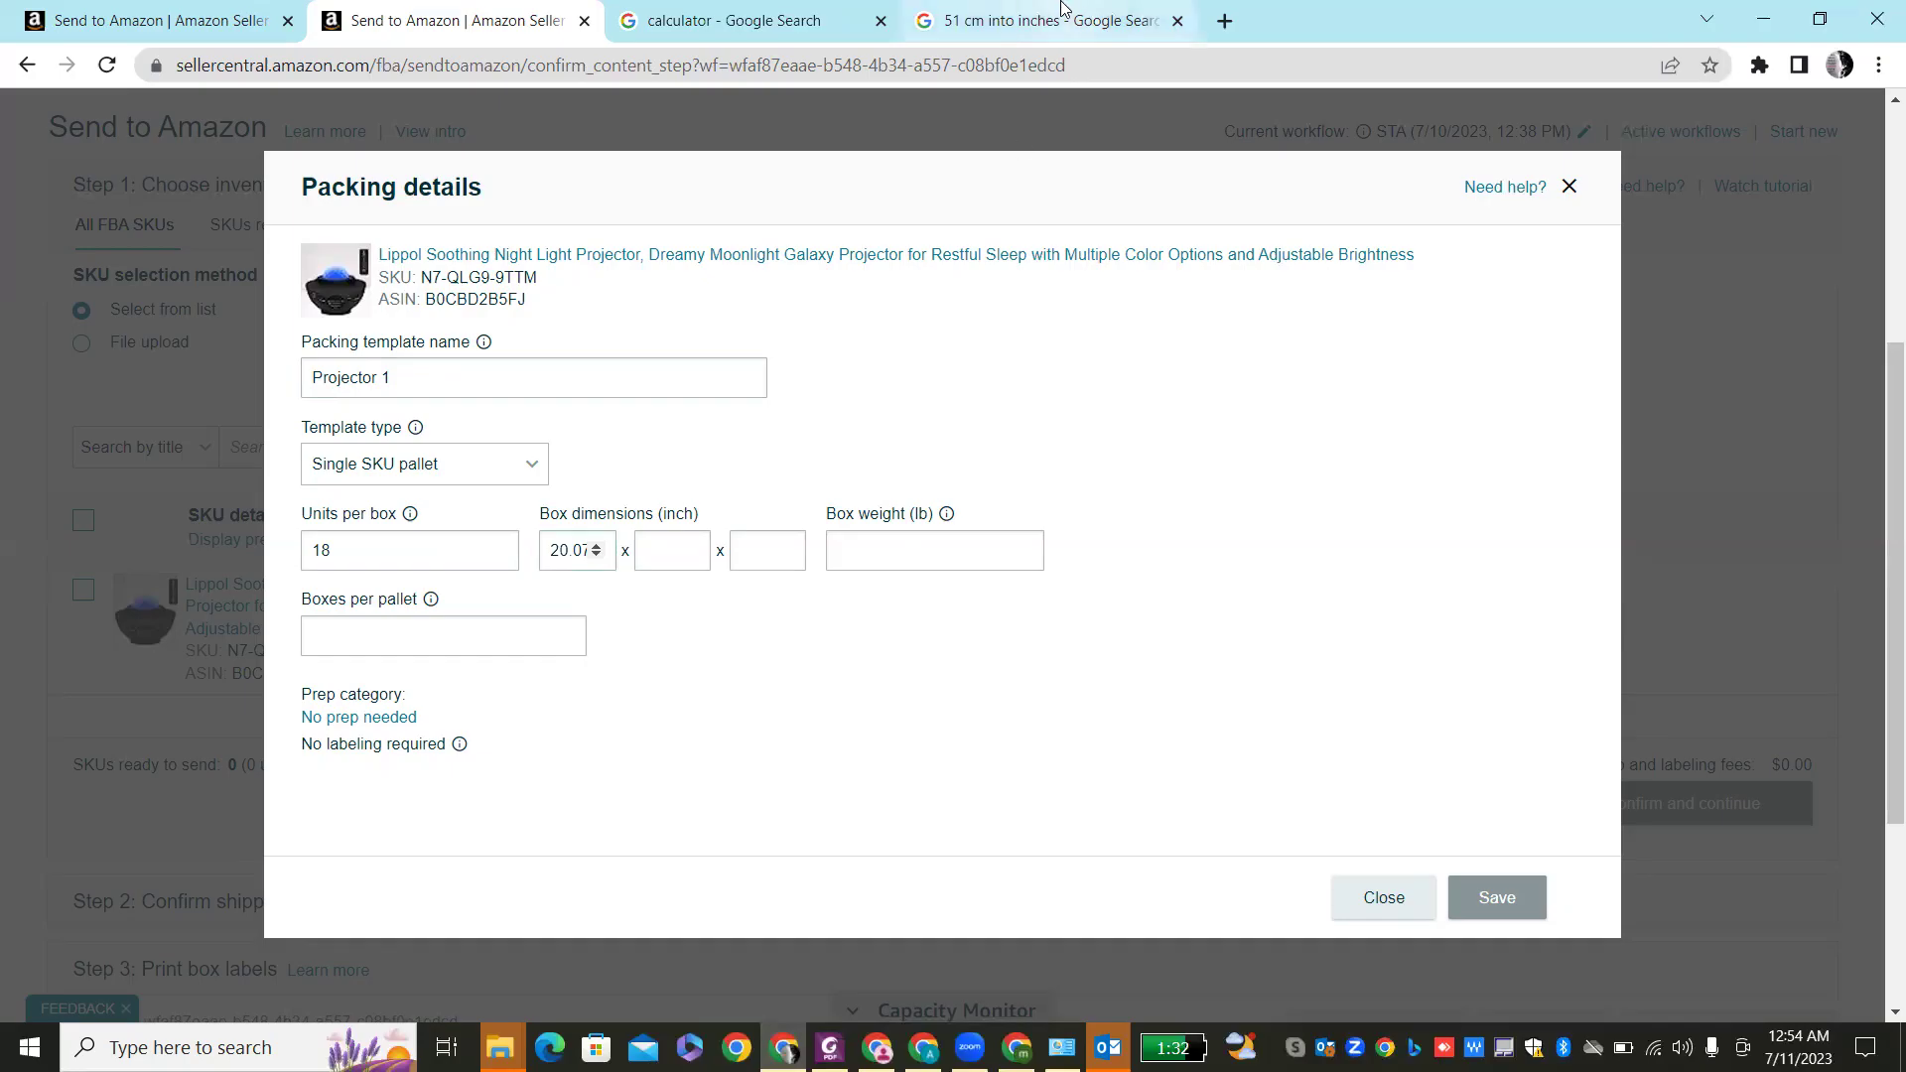
left_click(1060, 8)
double_click(430, 437)
key("BackSpace")
type("34")
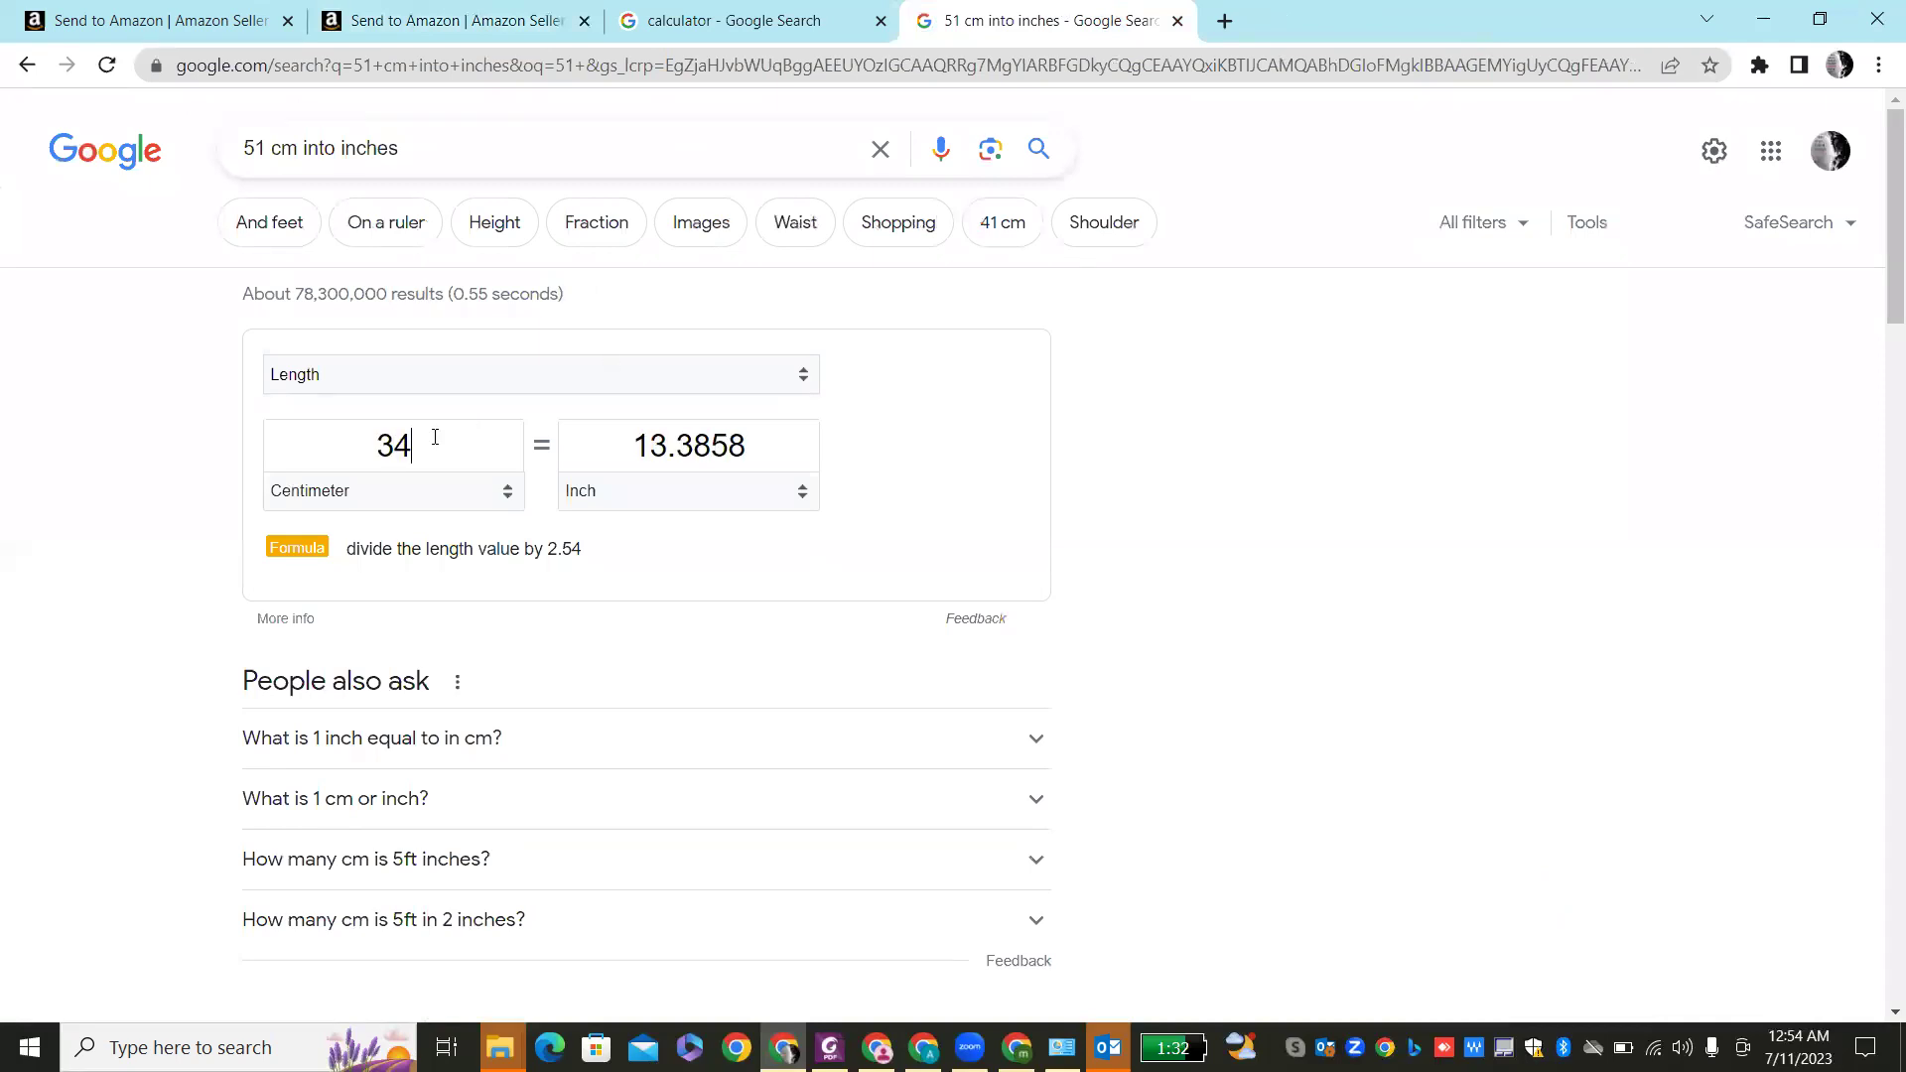
left_click(477, 8)
left_click(661, 549)
type("13.3")
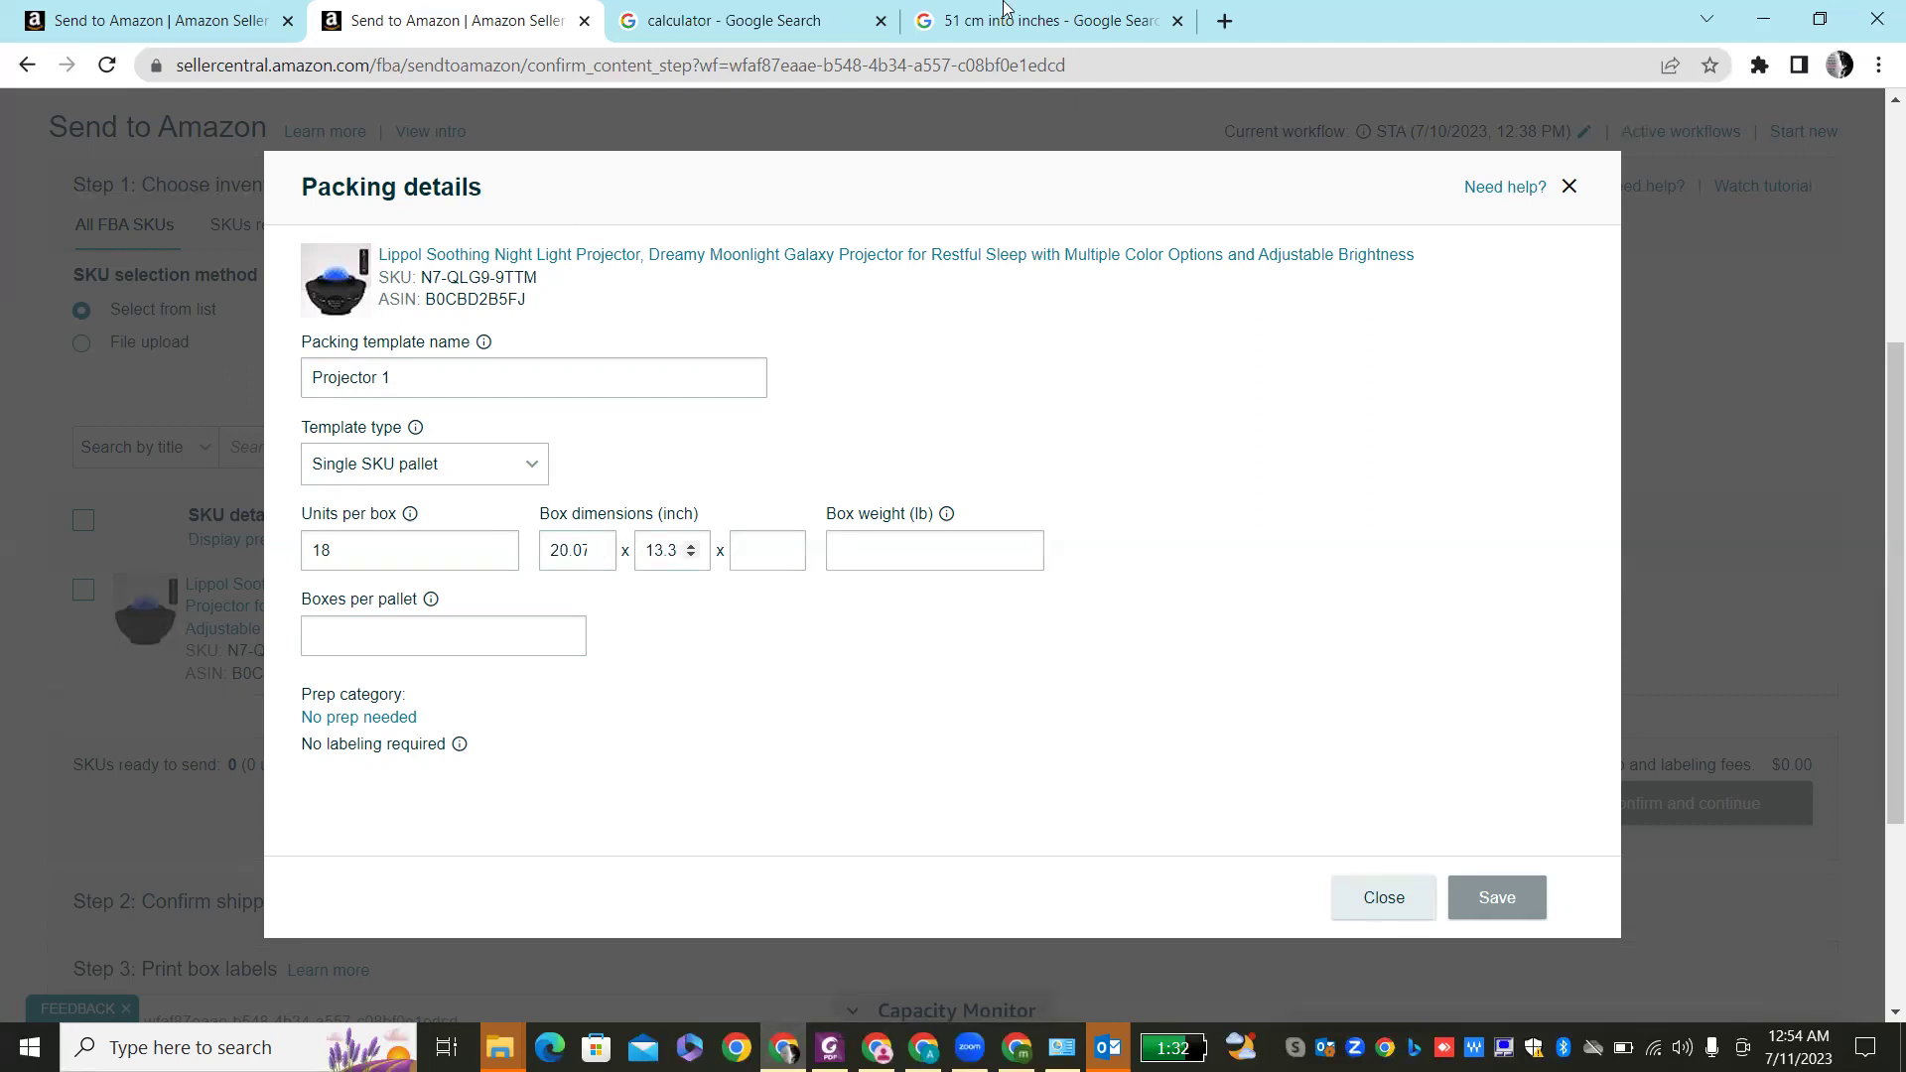
- Convert 55 cm into inches in the Google length converter and set the third box dimension to 21.65 inches
left_click(1062, 8)
left_click(439, 433)
key("BackSpace")
key("BackSpace")
type("55")
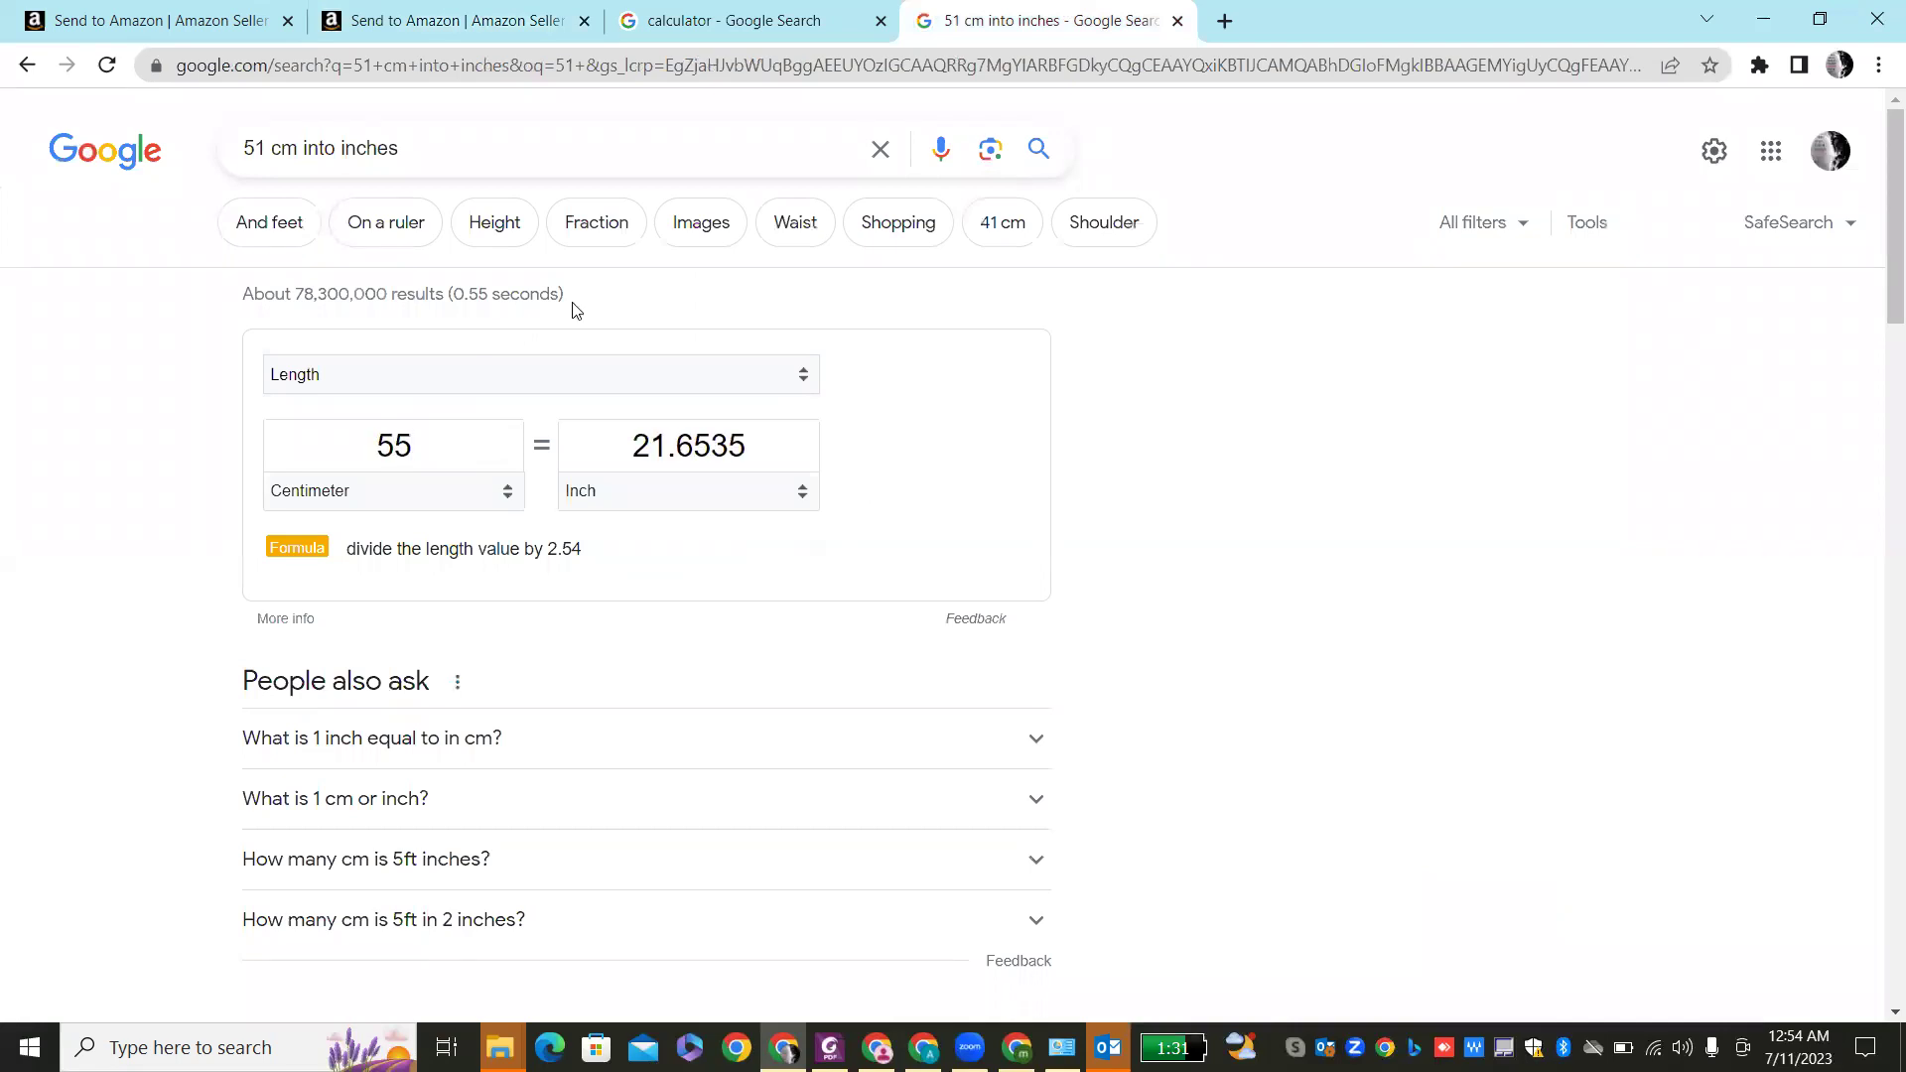
left_click(521, 8)
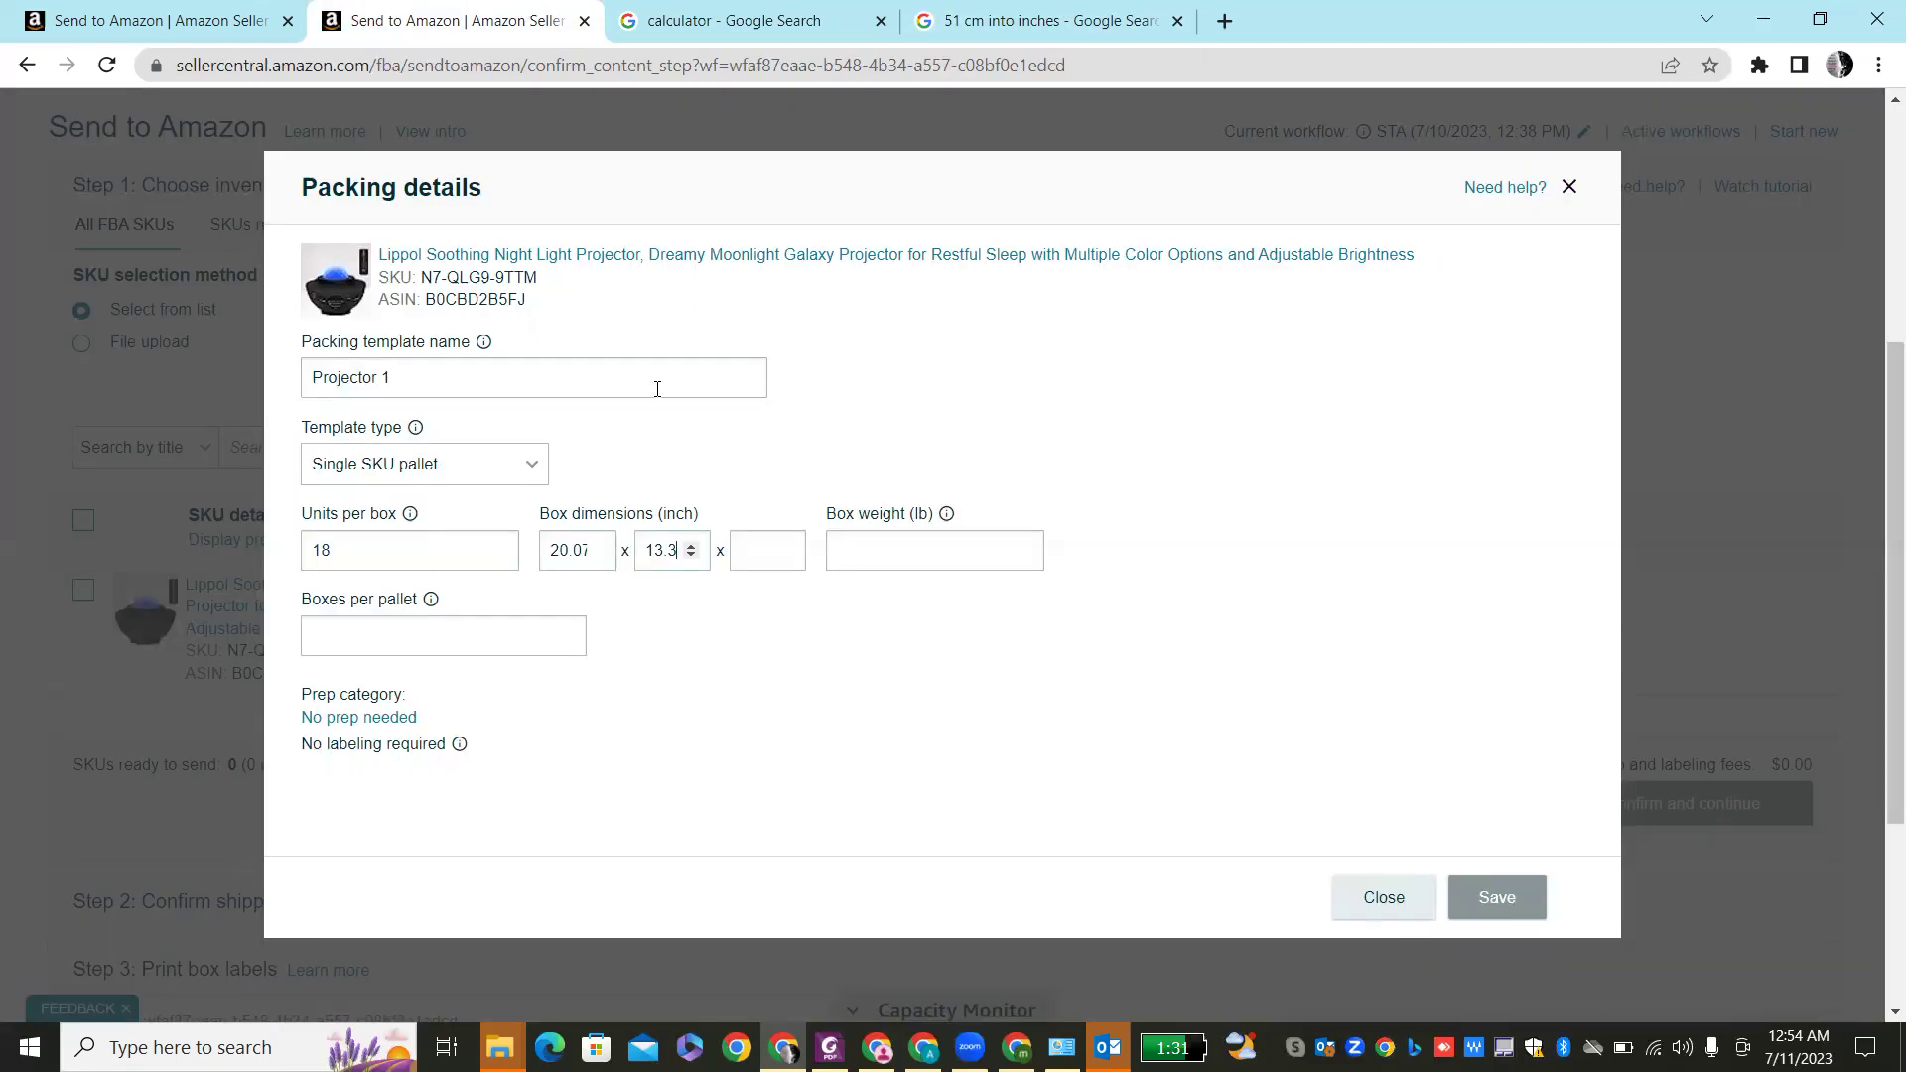
left_click(770, 552)
type("21.65")
- Divide 177 by 12 in the Google calculator to work out the weight per box
left_click(866, 549)
left_click(1052, 20)
left_click(809, 15)
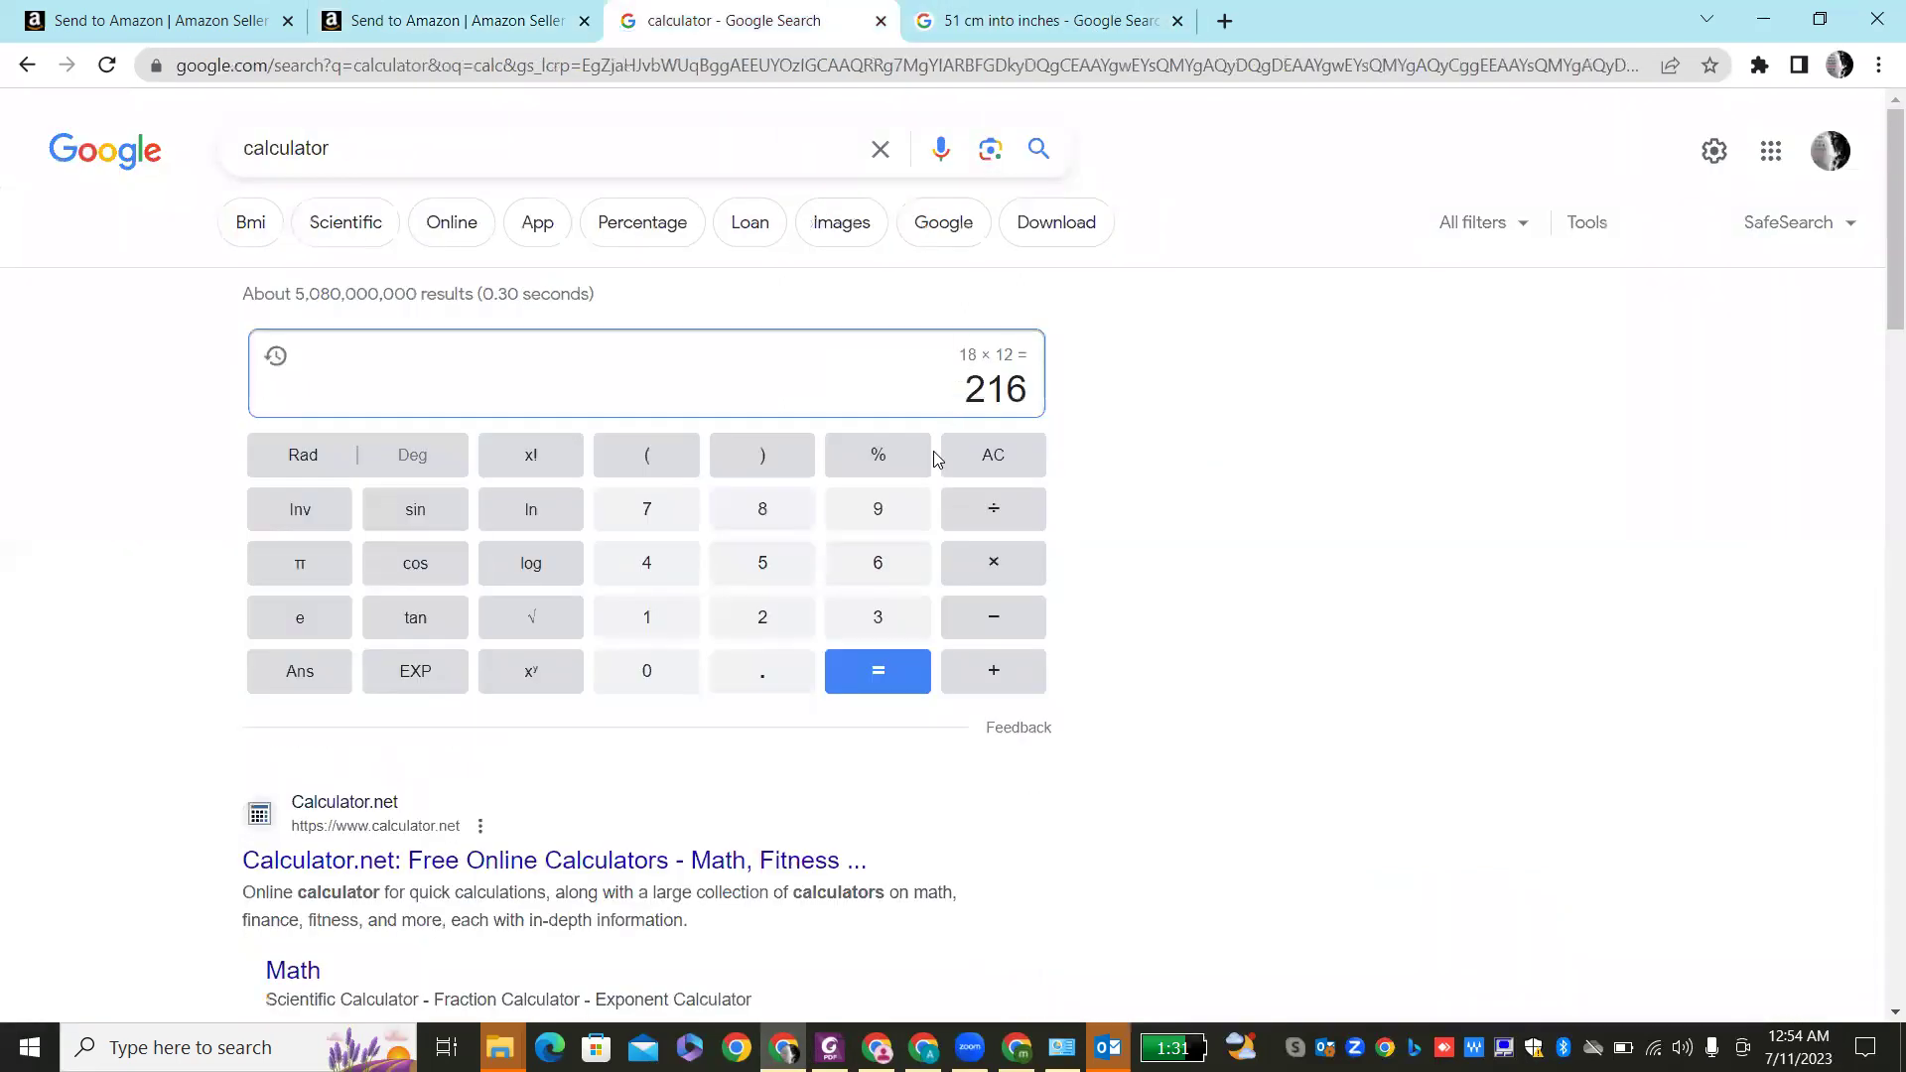
left_click(987, 454)
type("177")
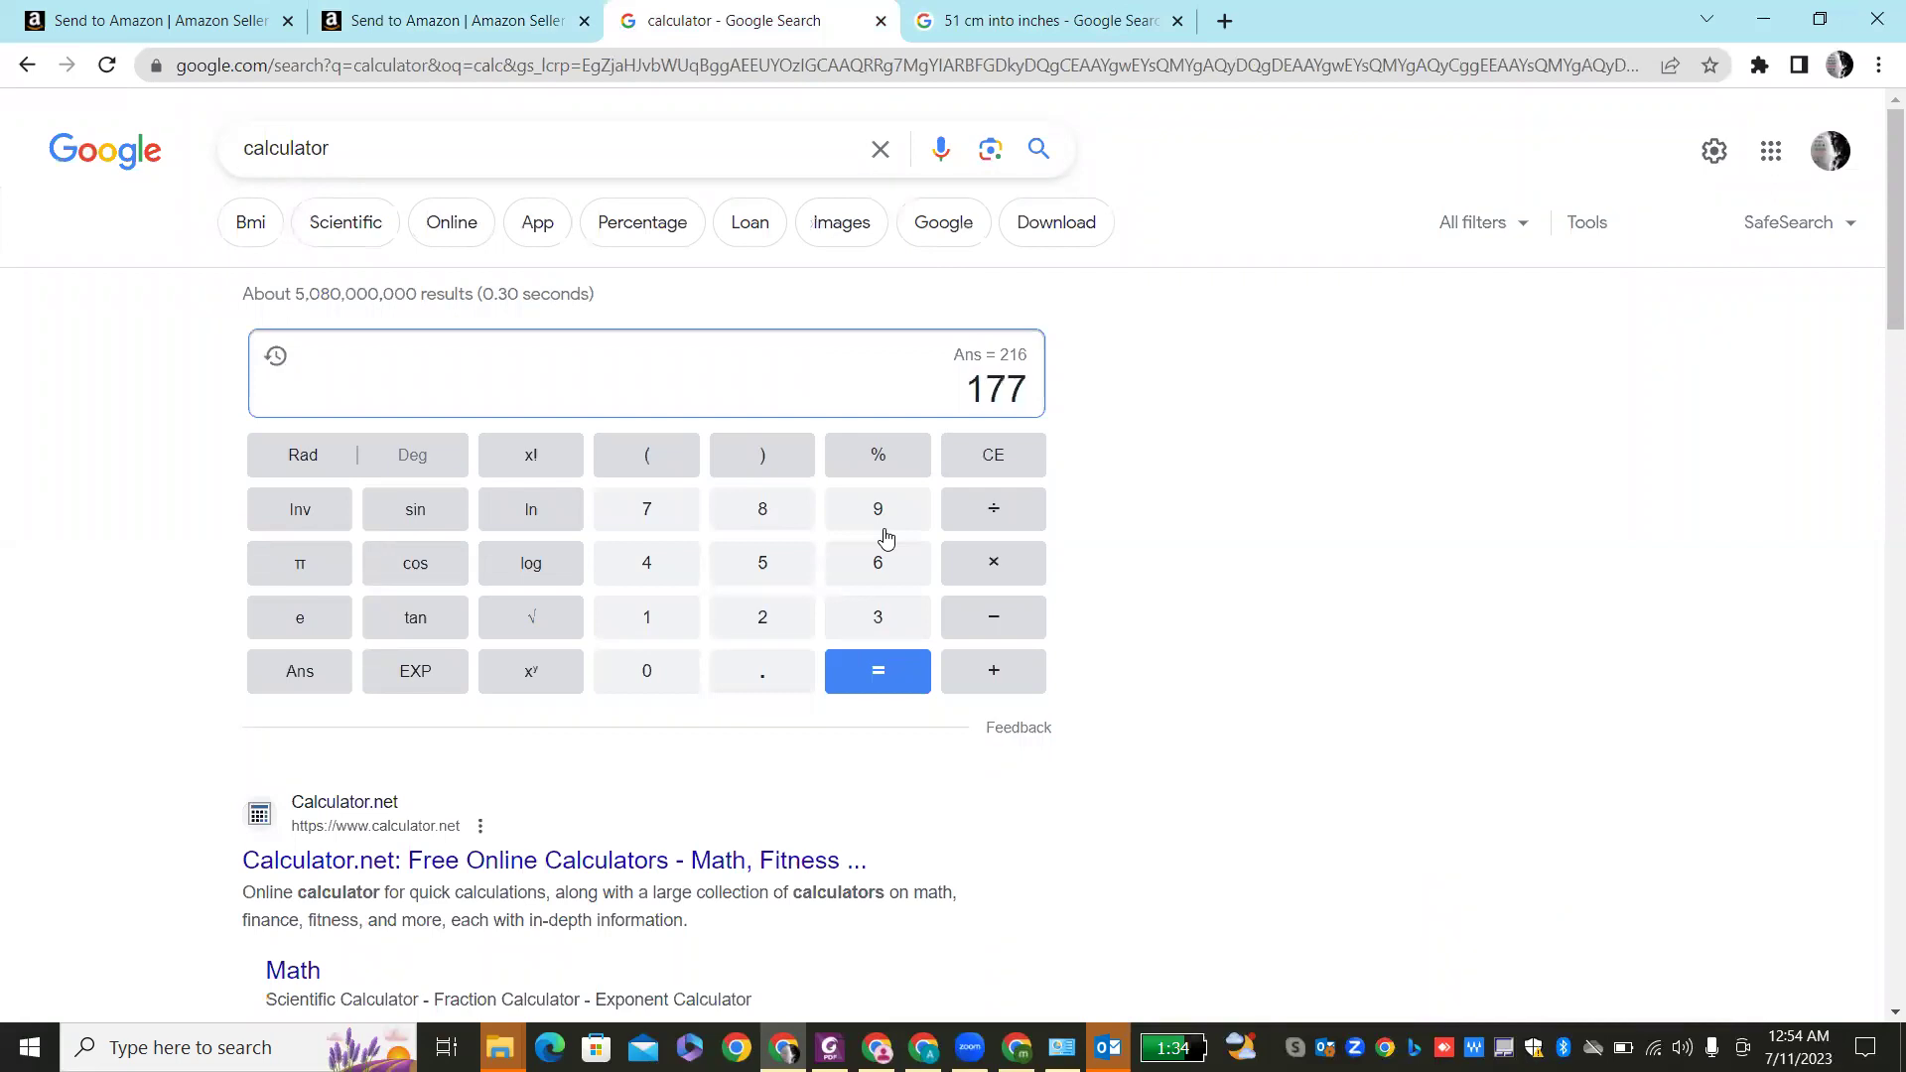
left_click(988, 527)
type("12")
key("Return")
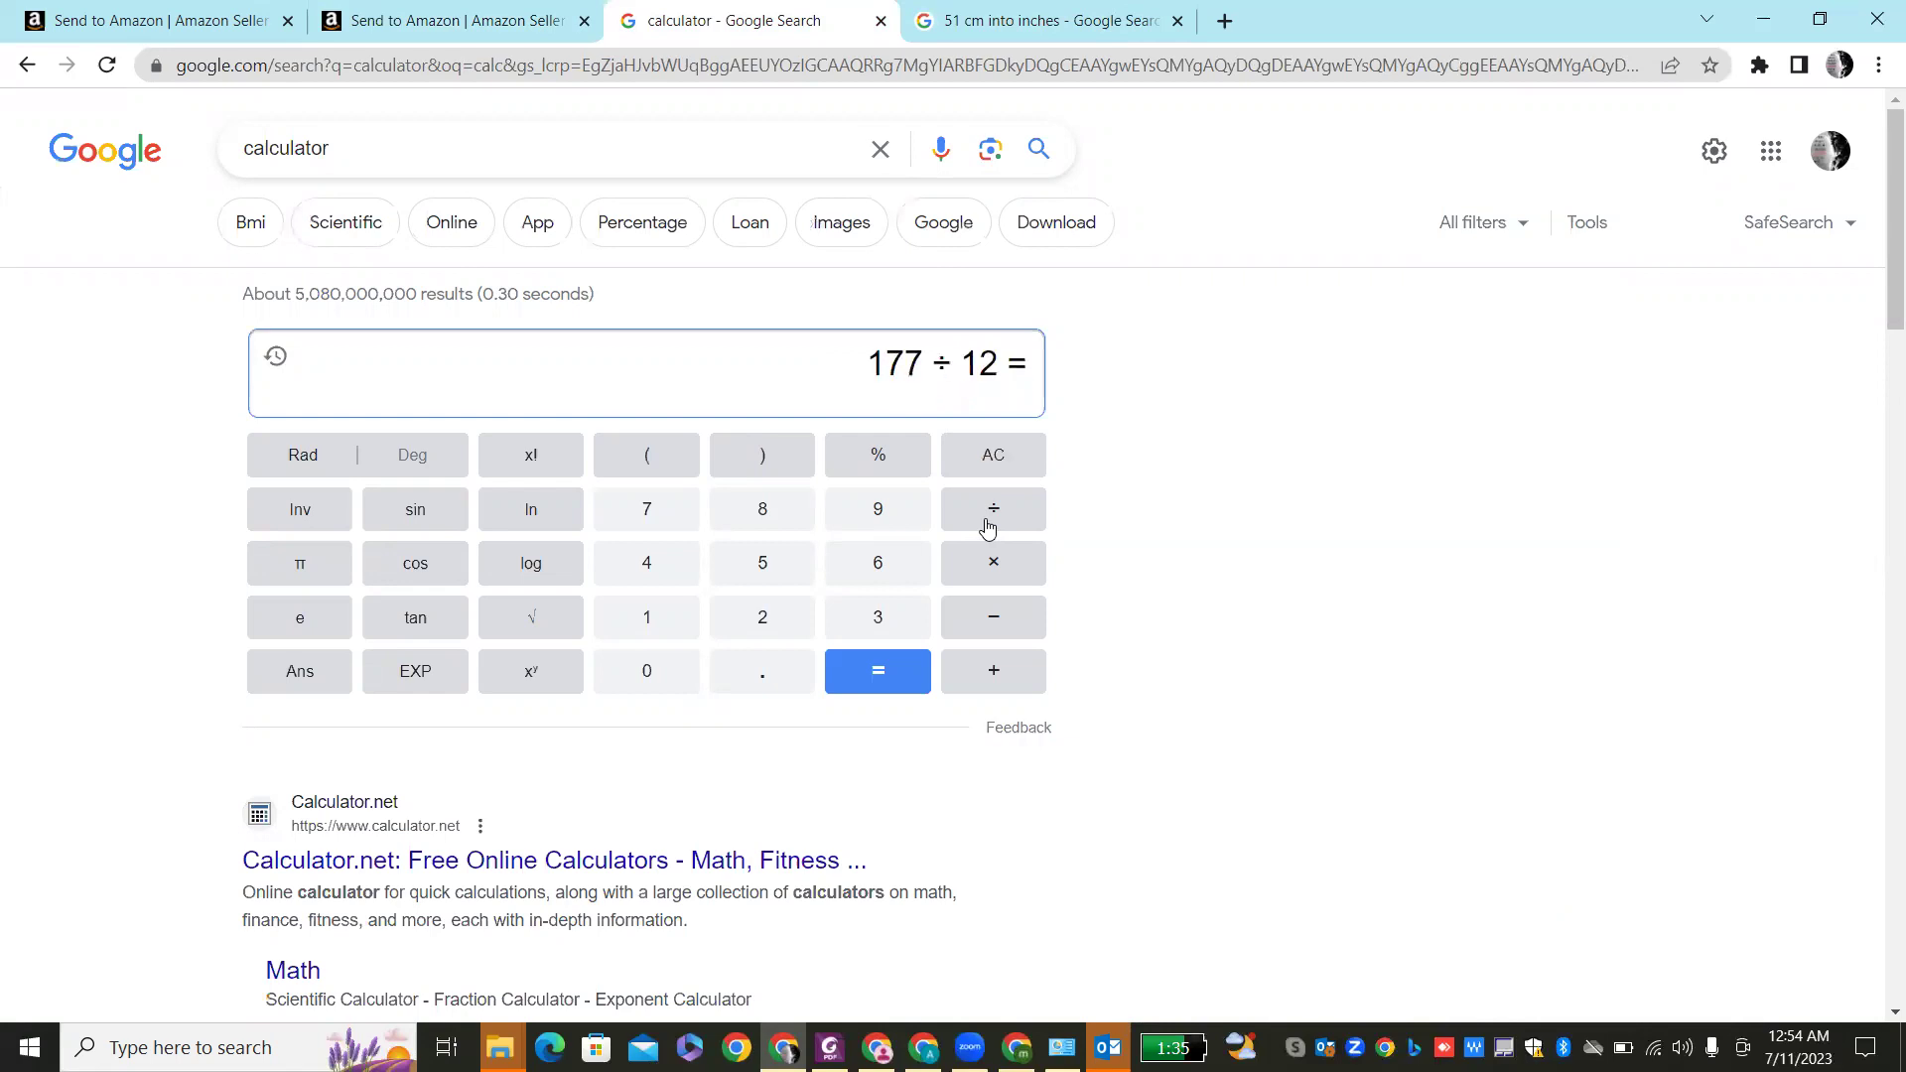
- Convert 14.75 kg into pounds with a Google search
left_click(990, 20)
left_click(808, 52)
type("14")
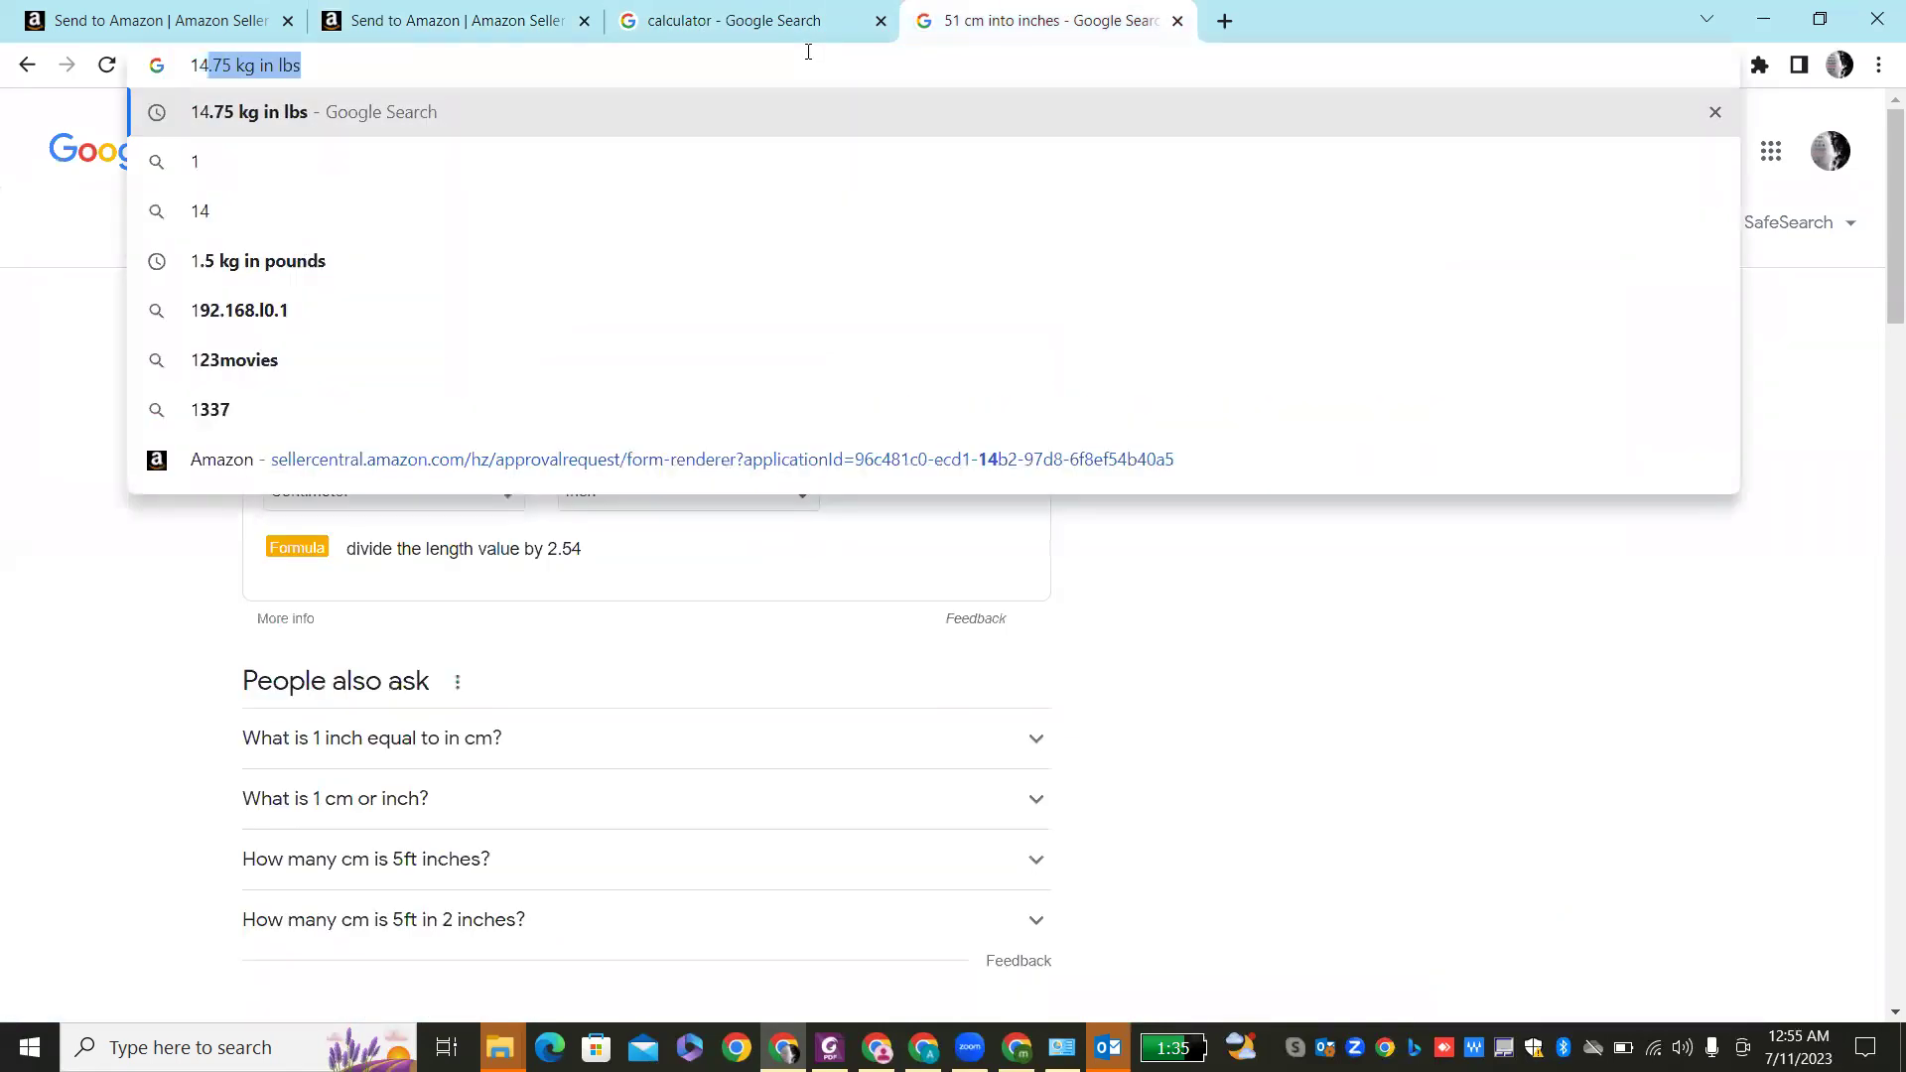
type(".75k")
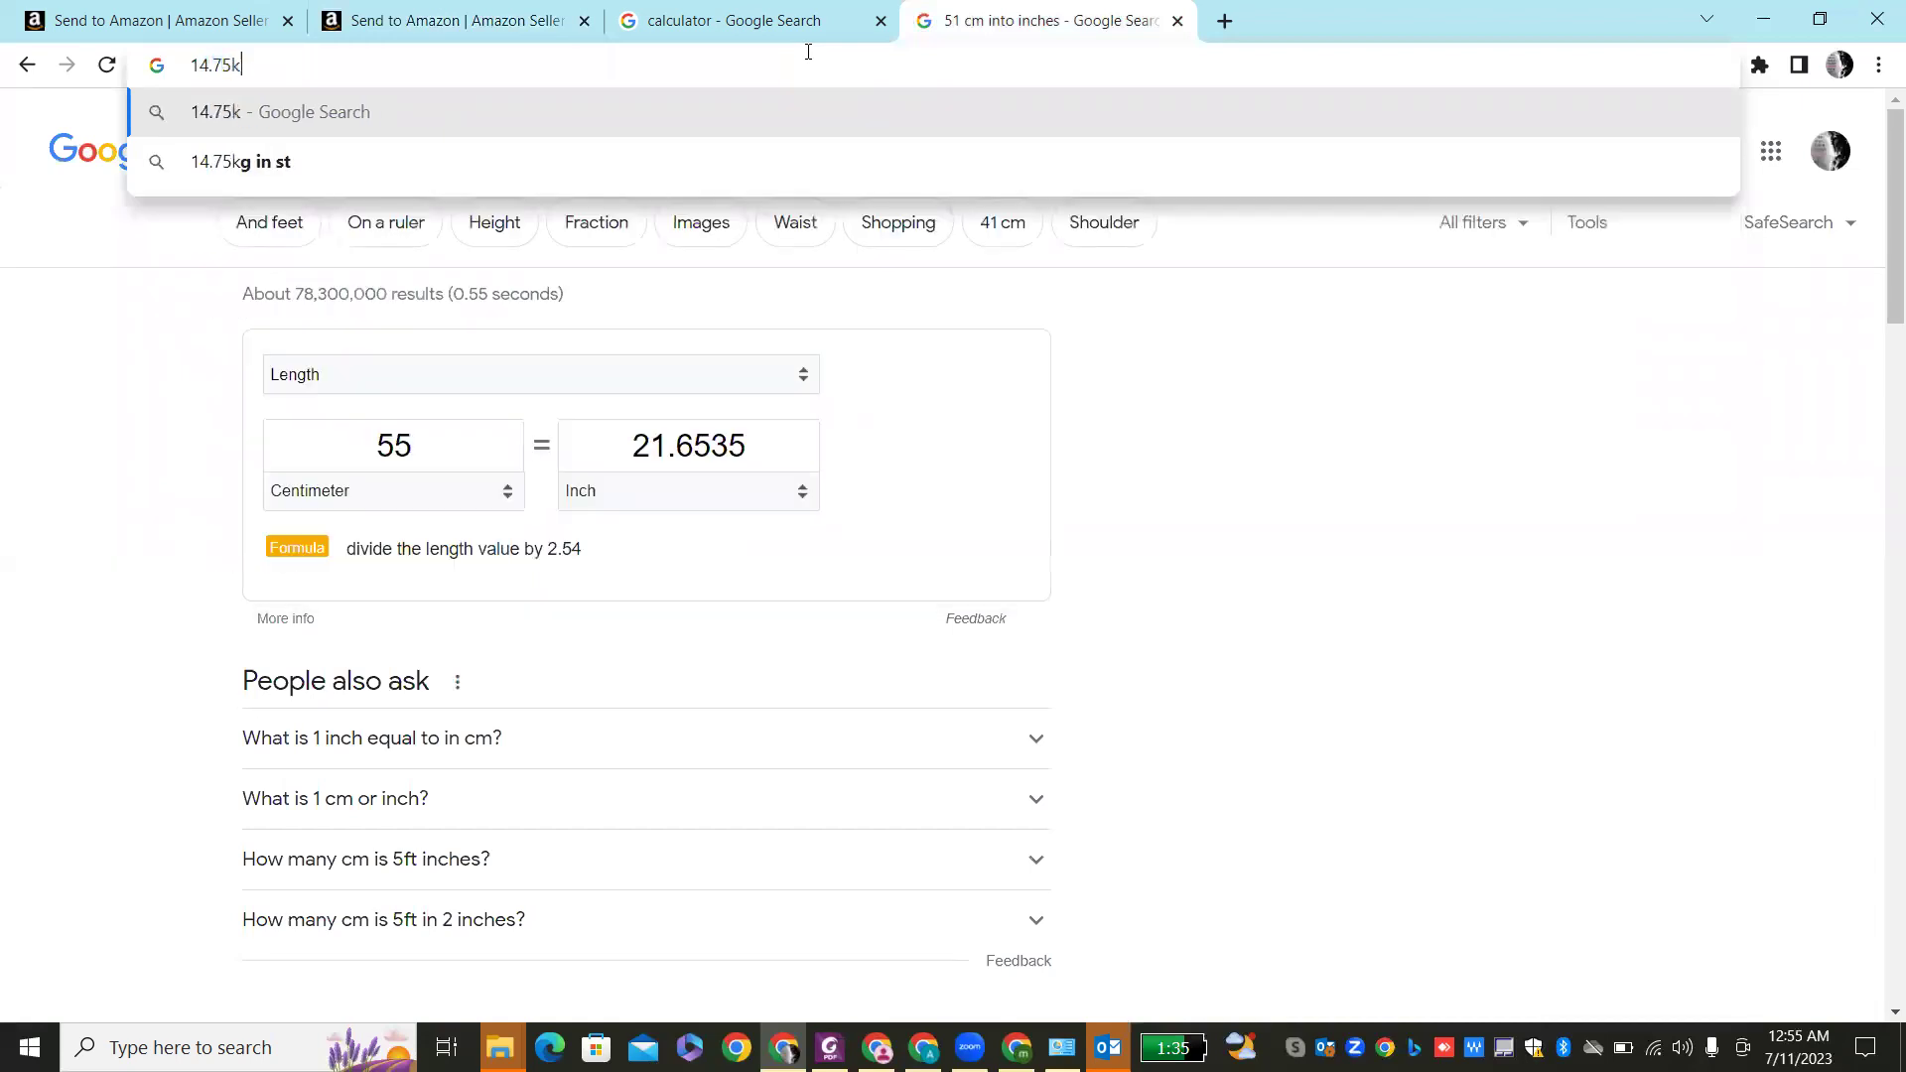
type("g into lb")
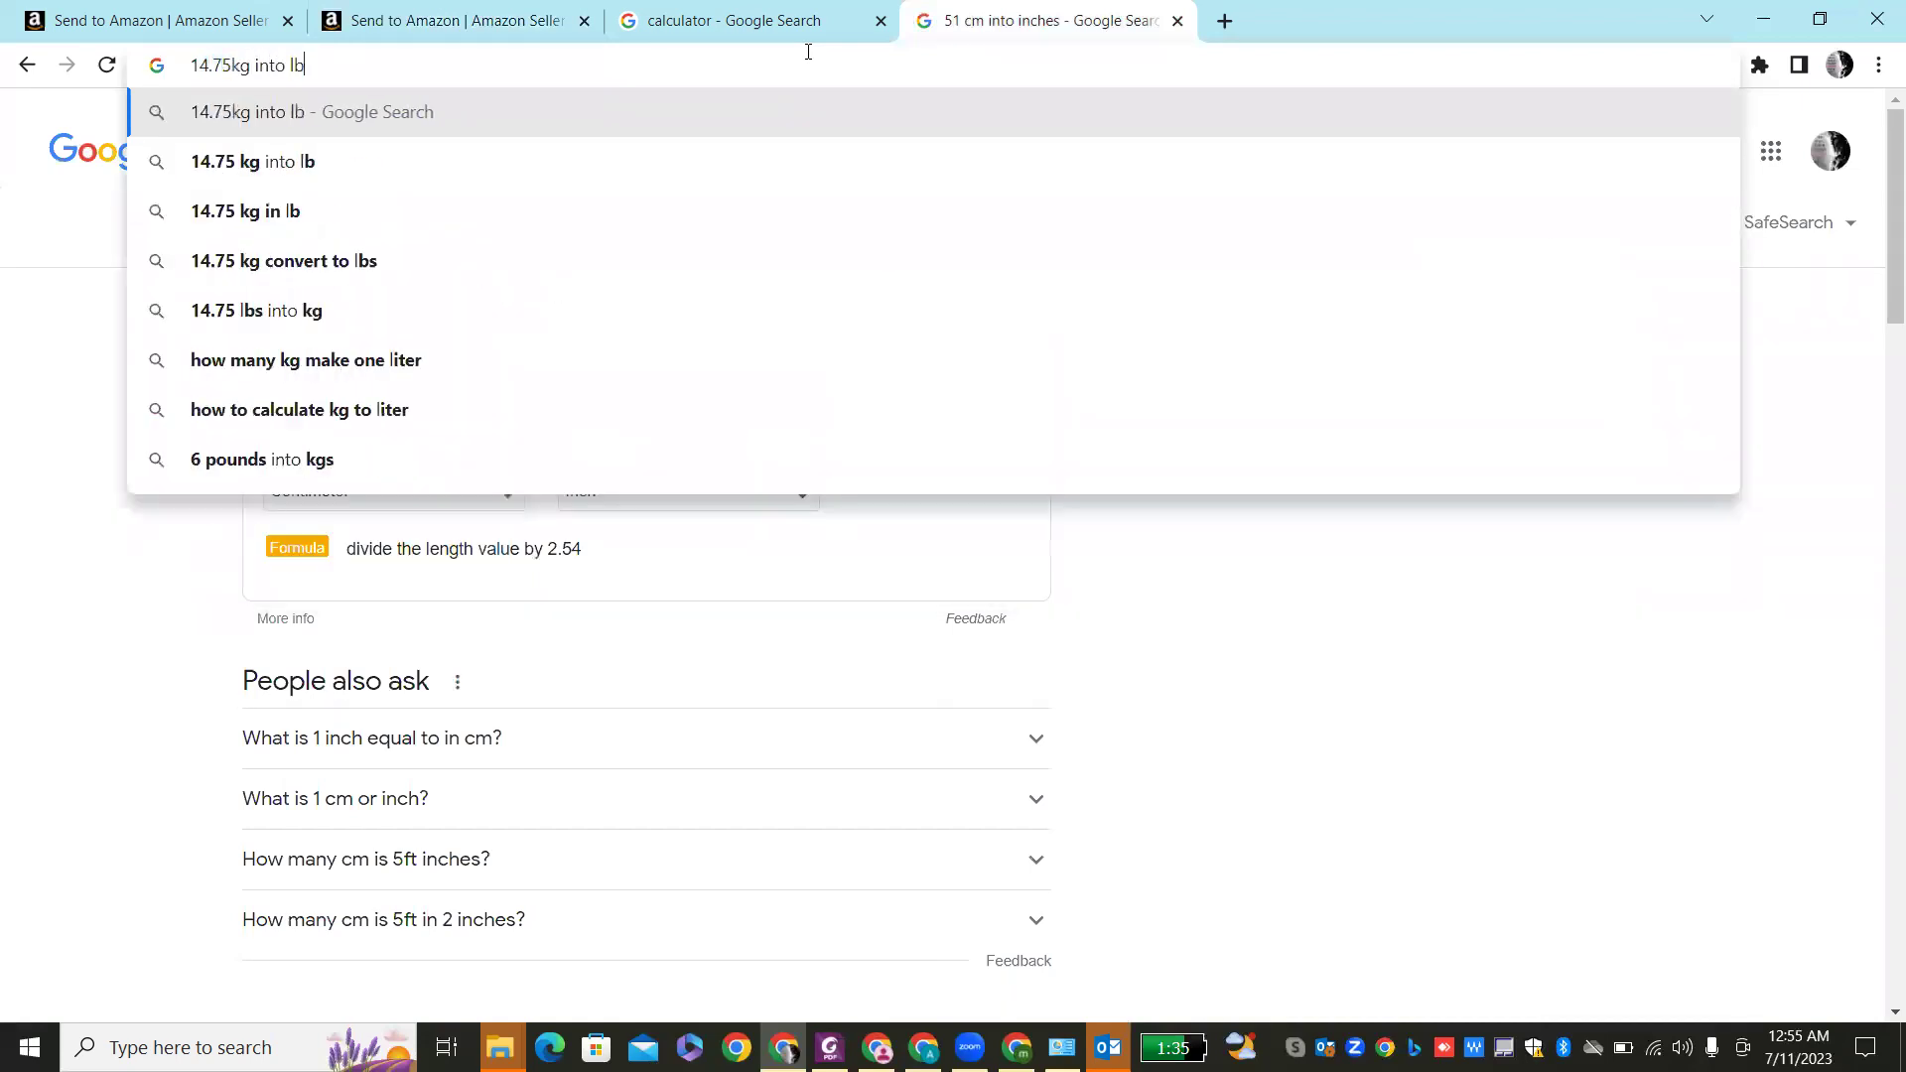
key("Return")
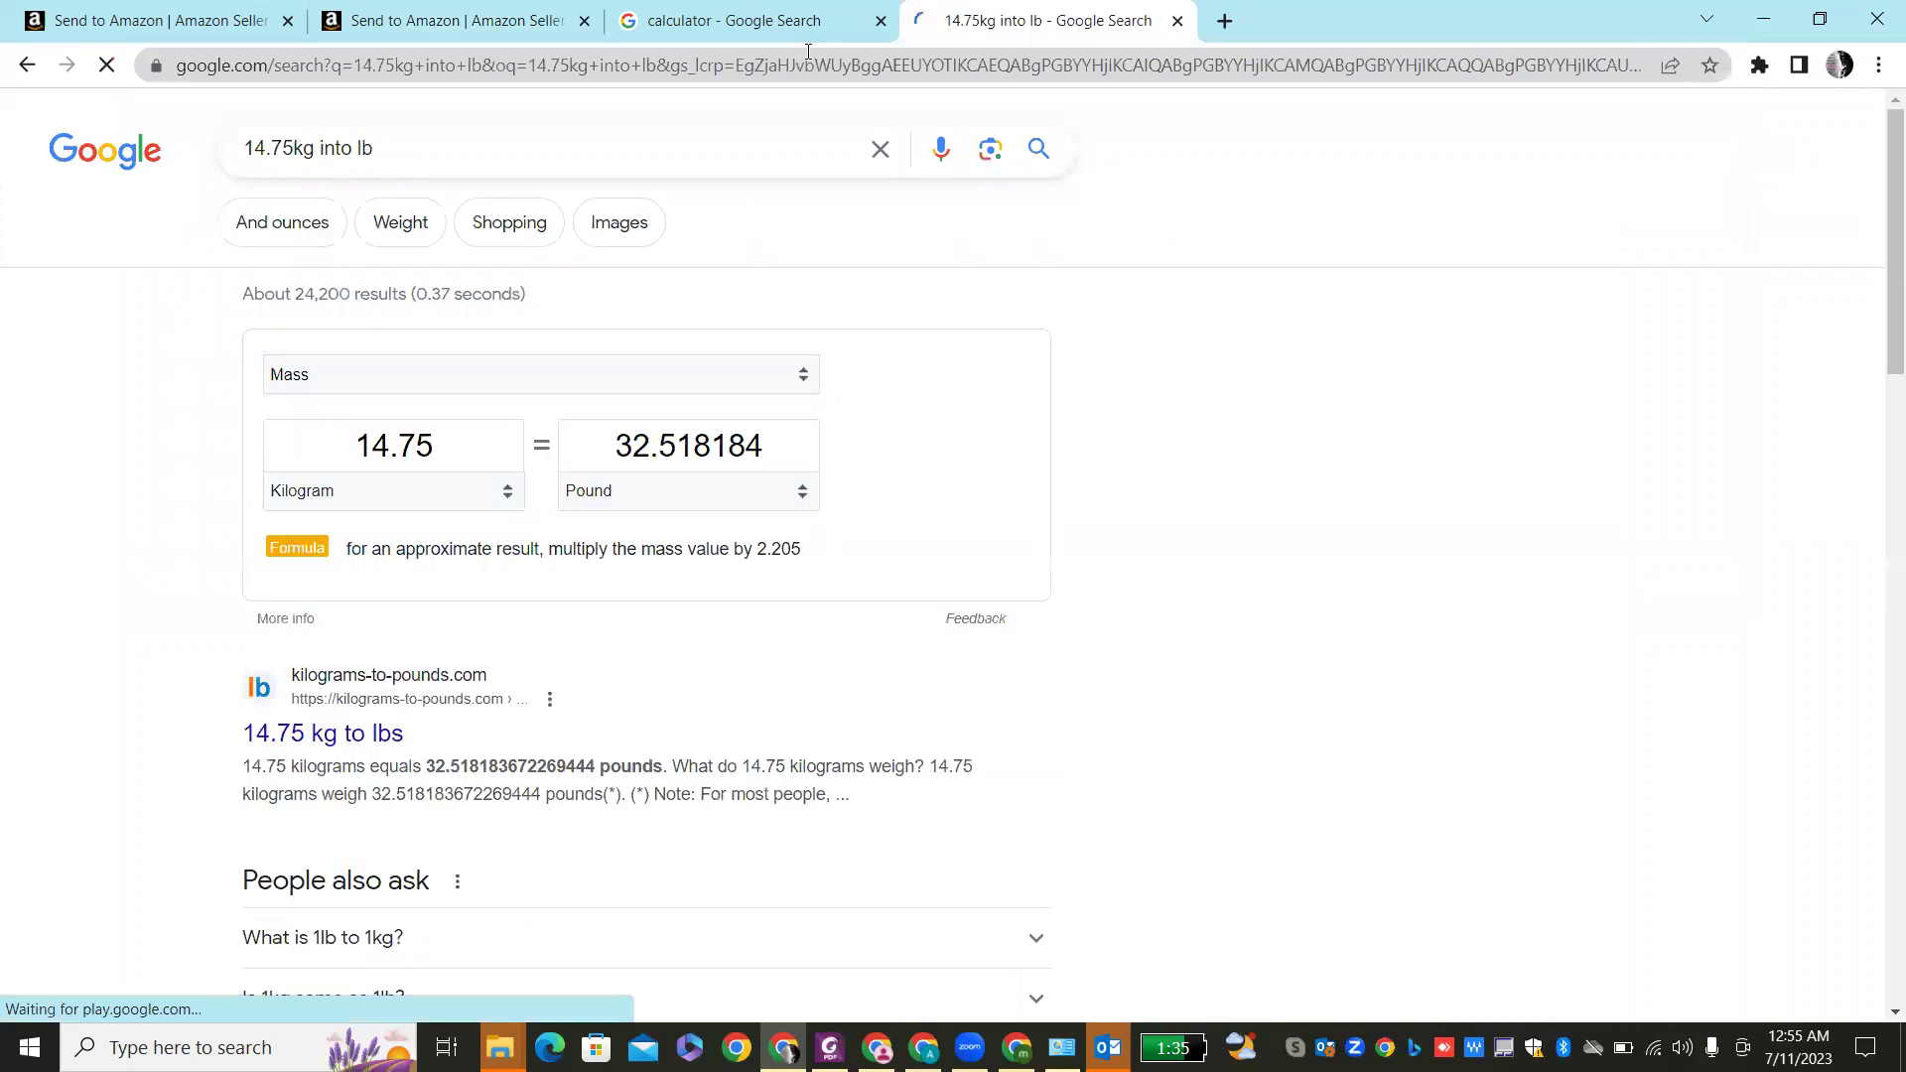
- Set the packing template's box weight to 32.5 lb and the boxes per pallet to 12
left_click(657, 12)
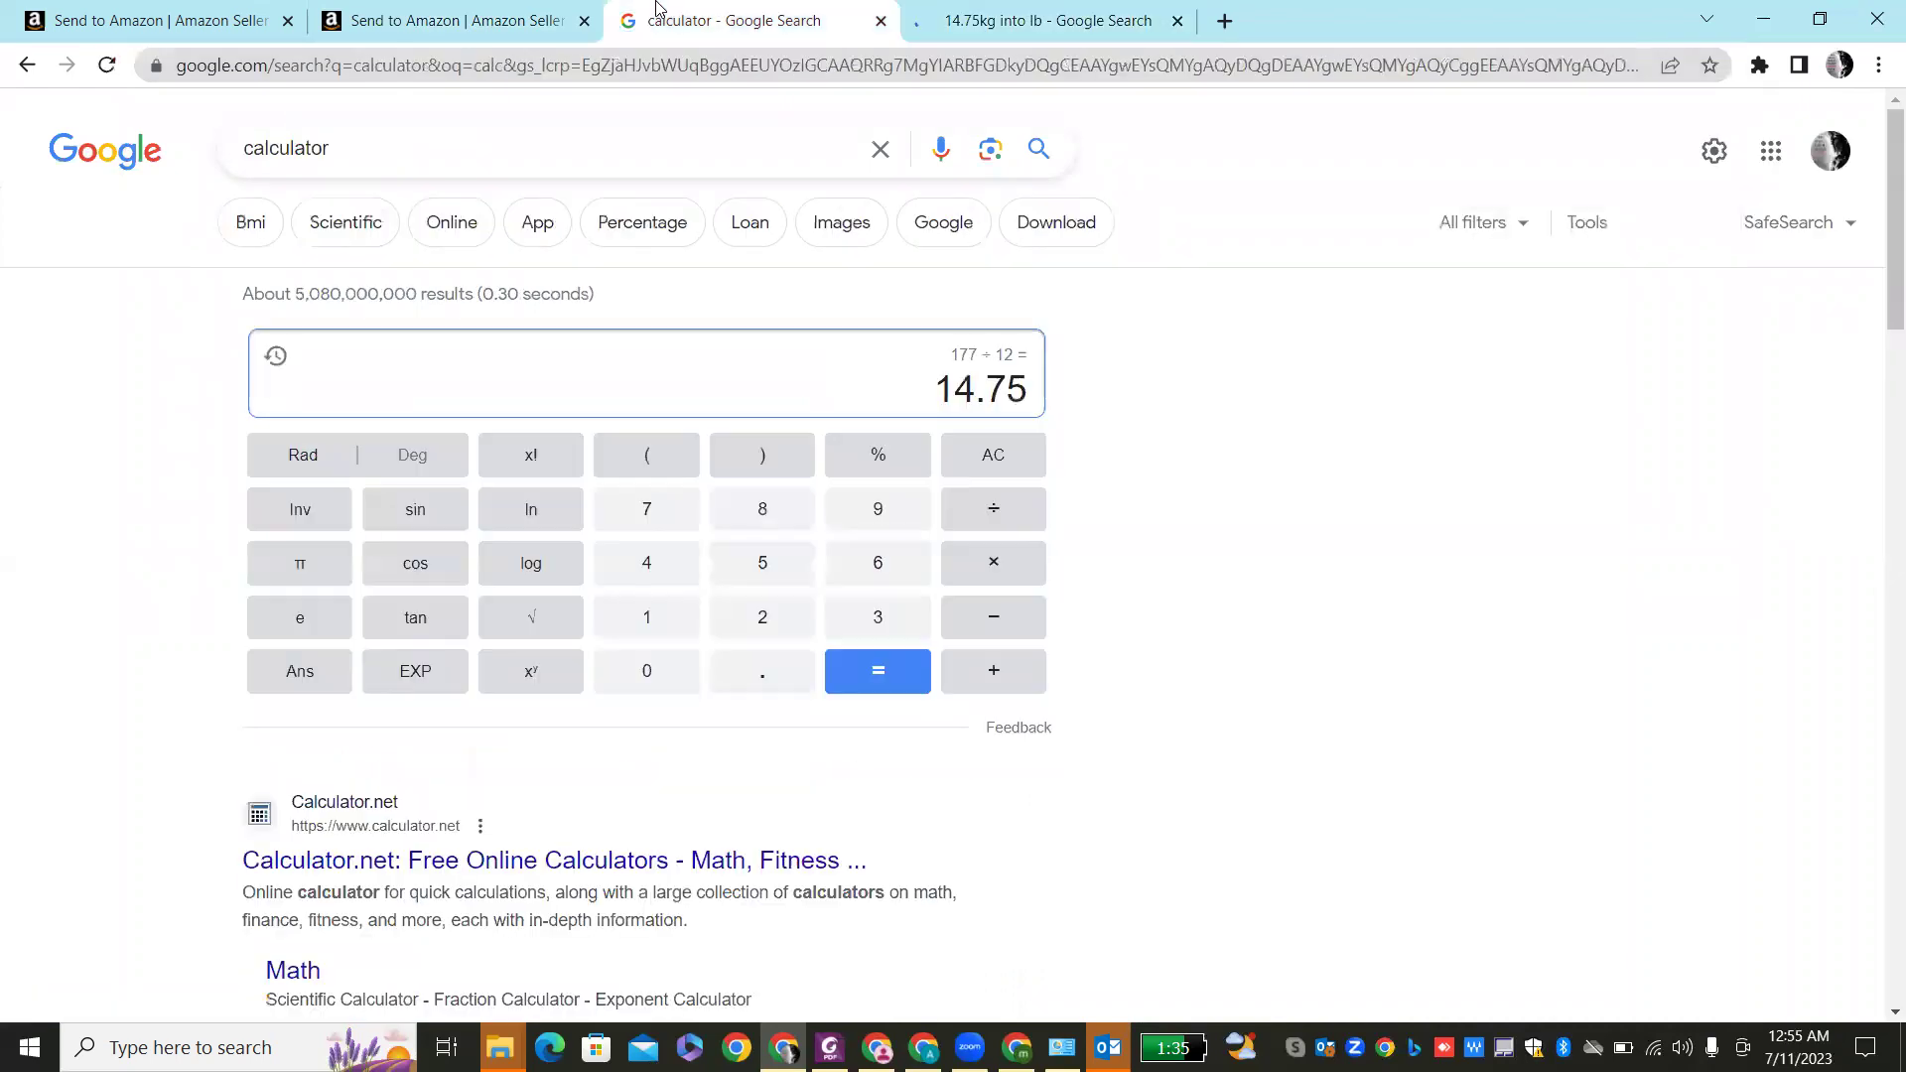
left_click(519, 14)
left_click(889, 548)
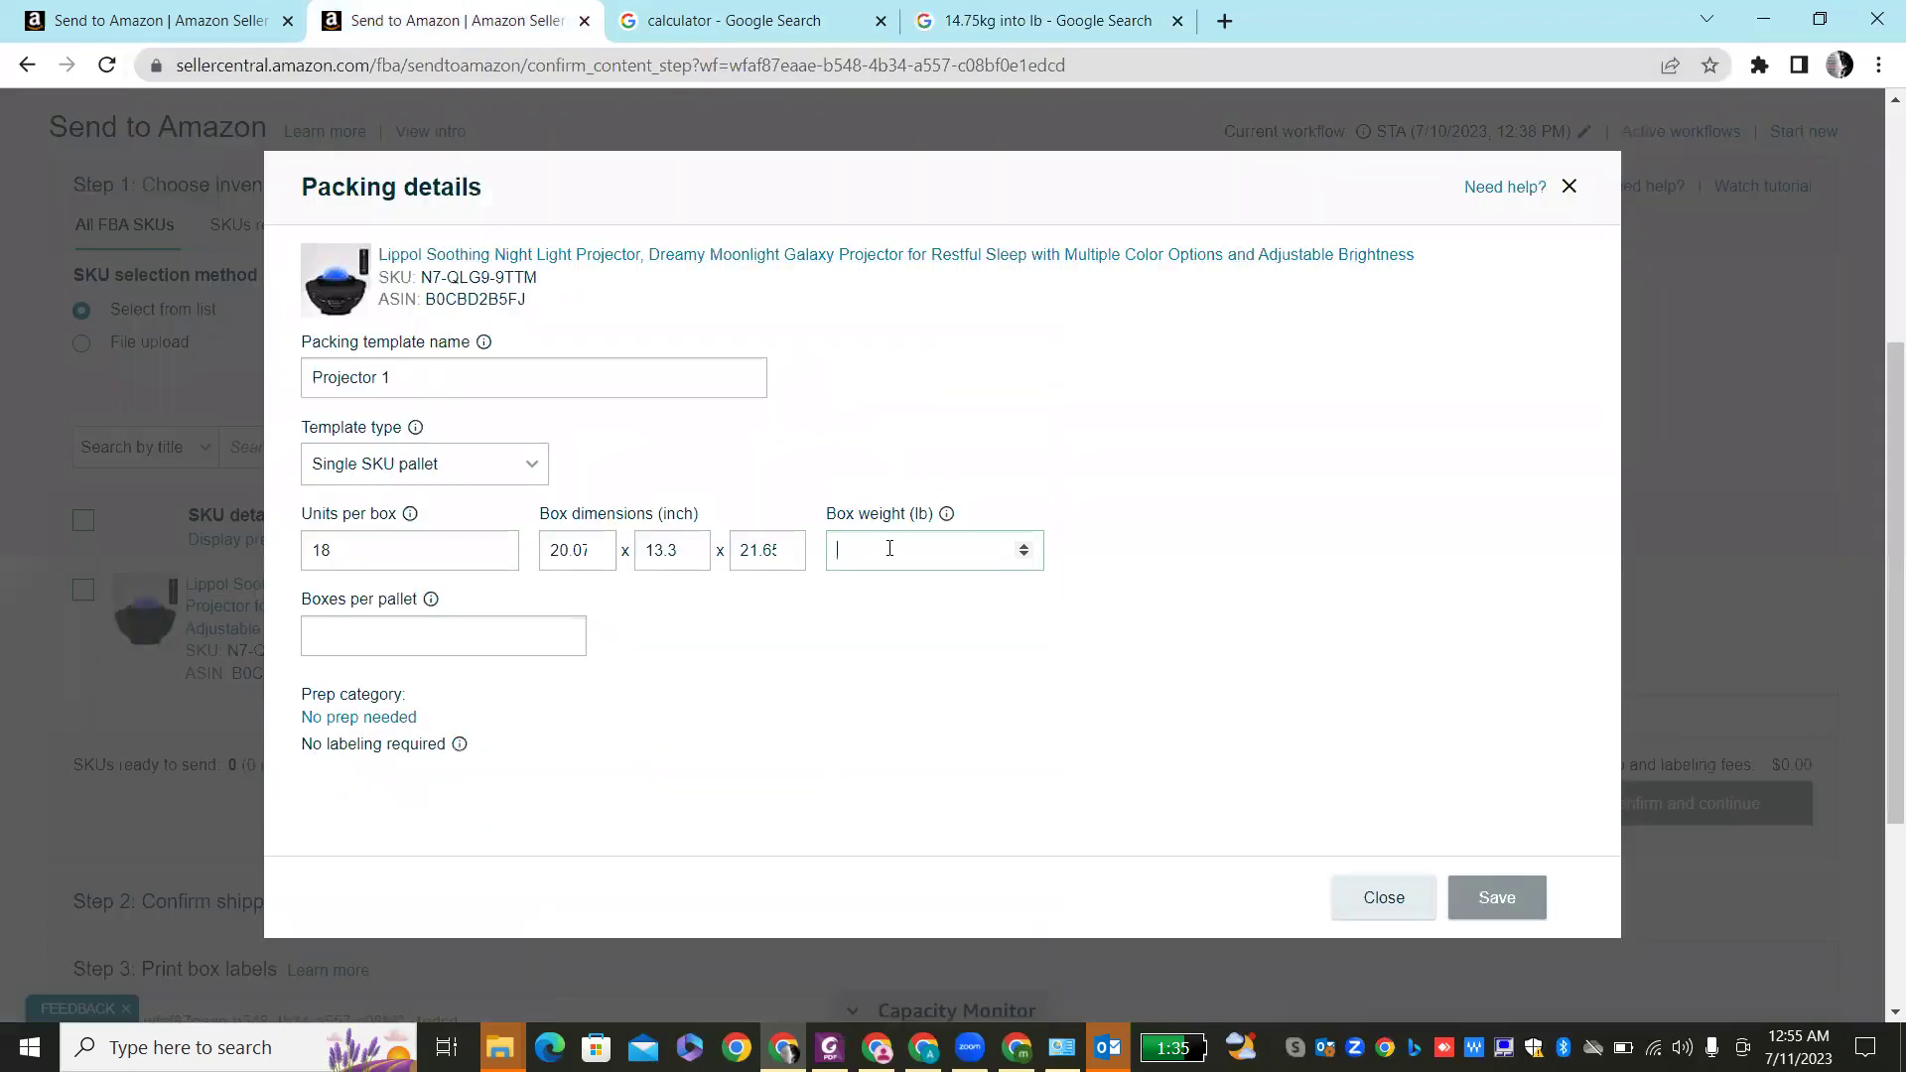
type("32.5")
left_click(822, 679)
mouse_move(426, 600)
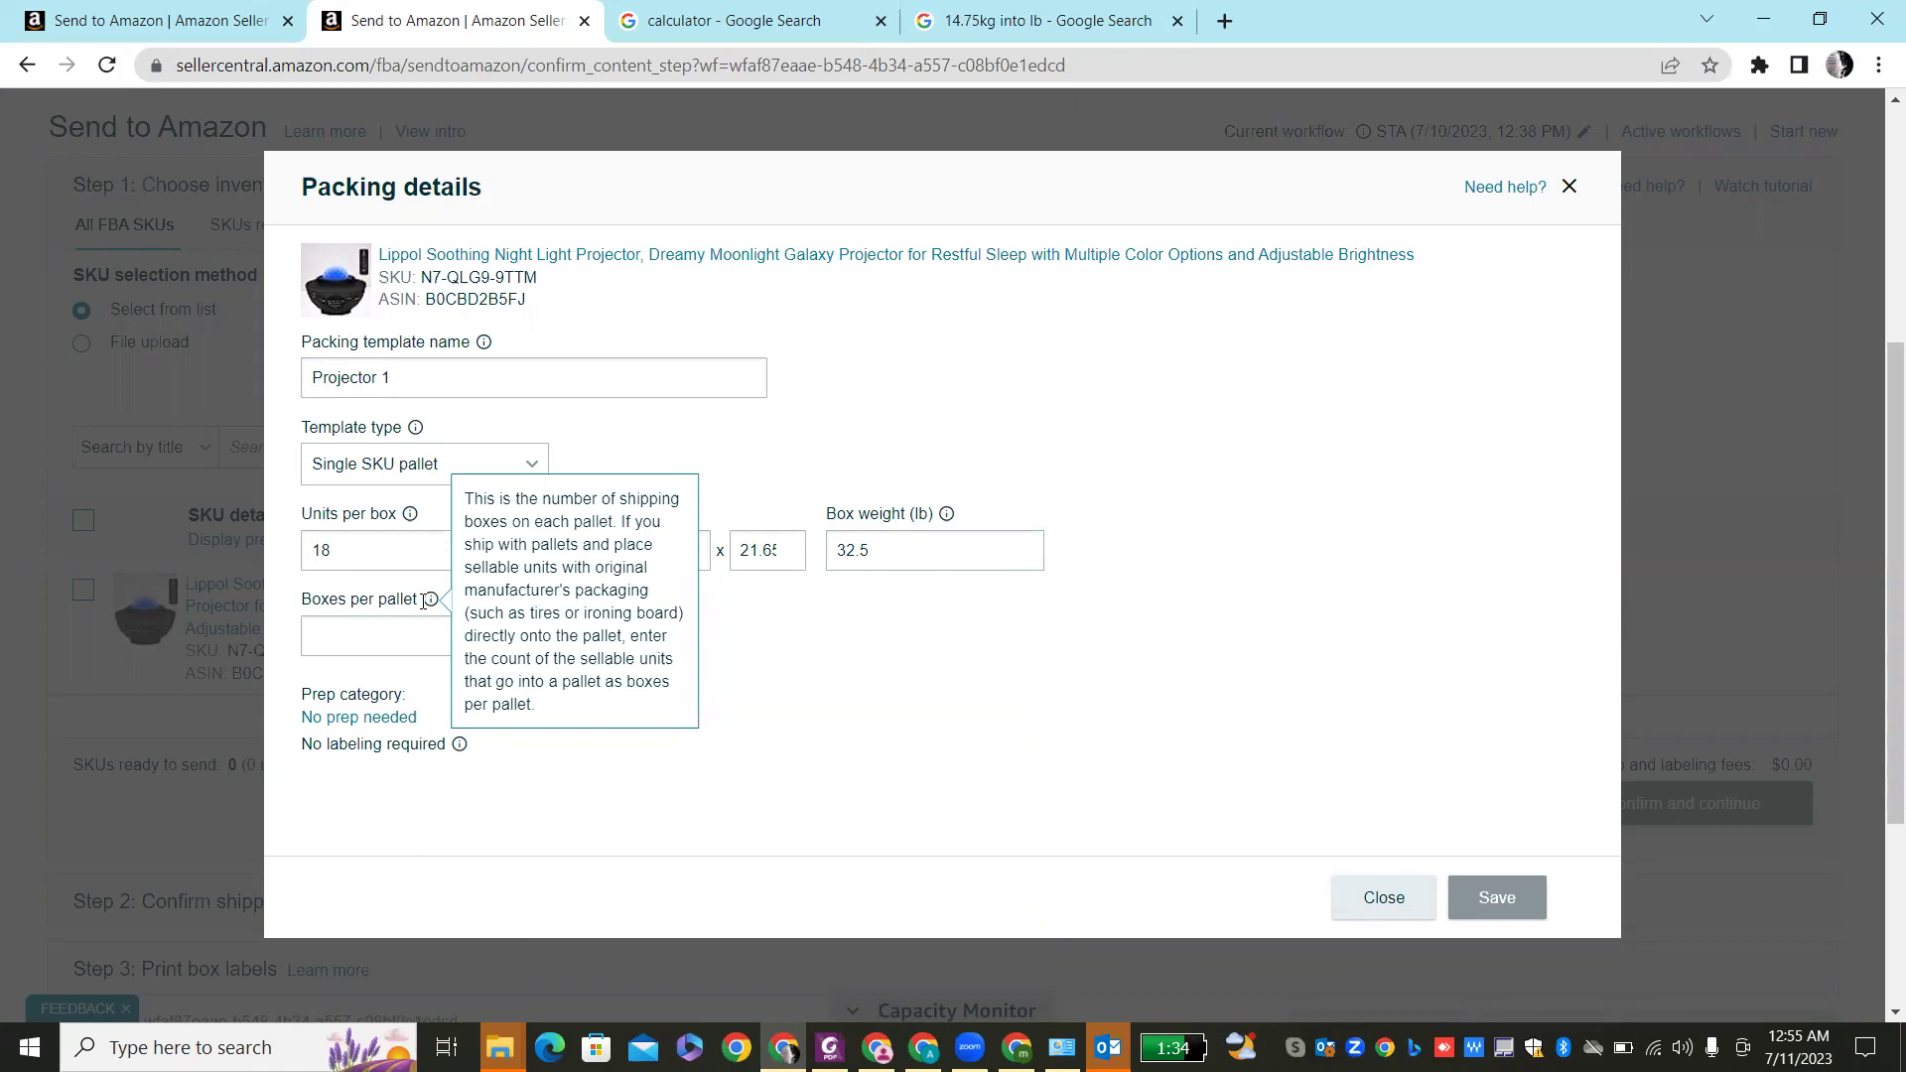
left_click(377, 637)
type("12")
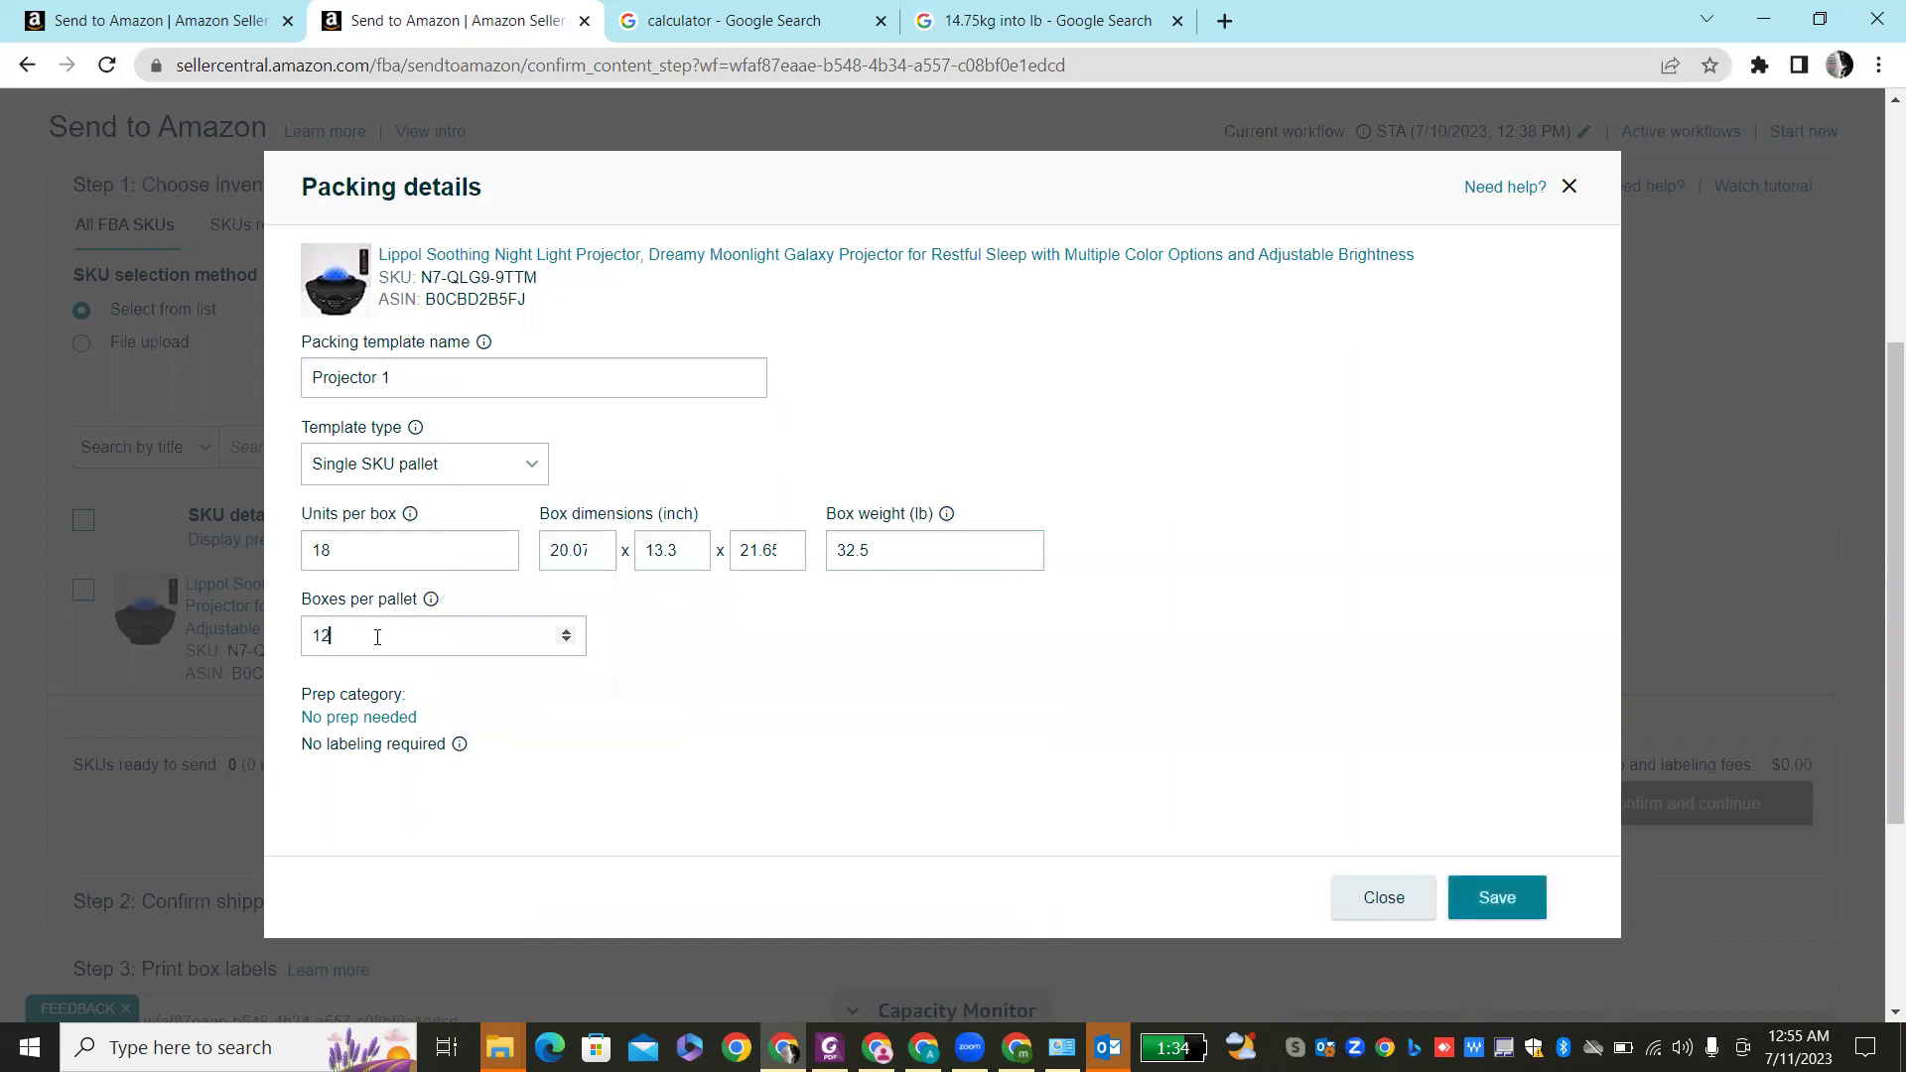
left_click(800, 689)
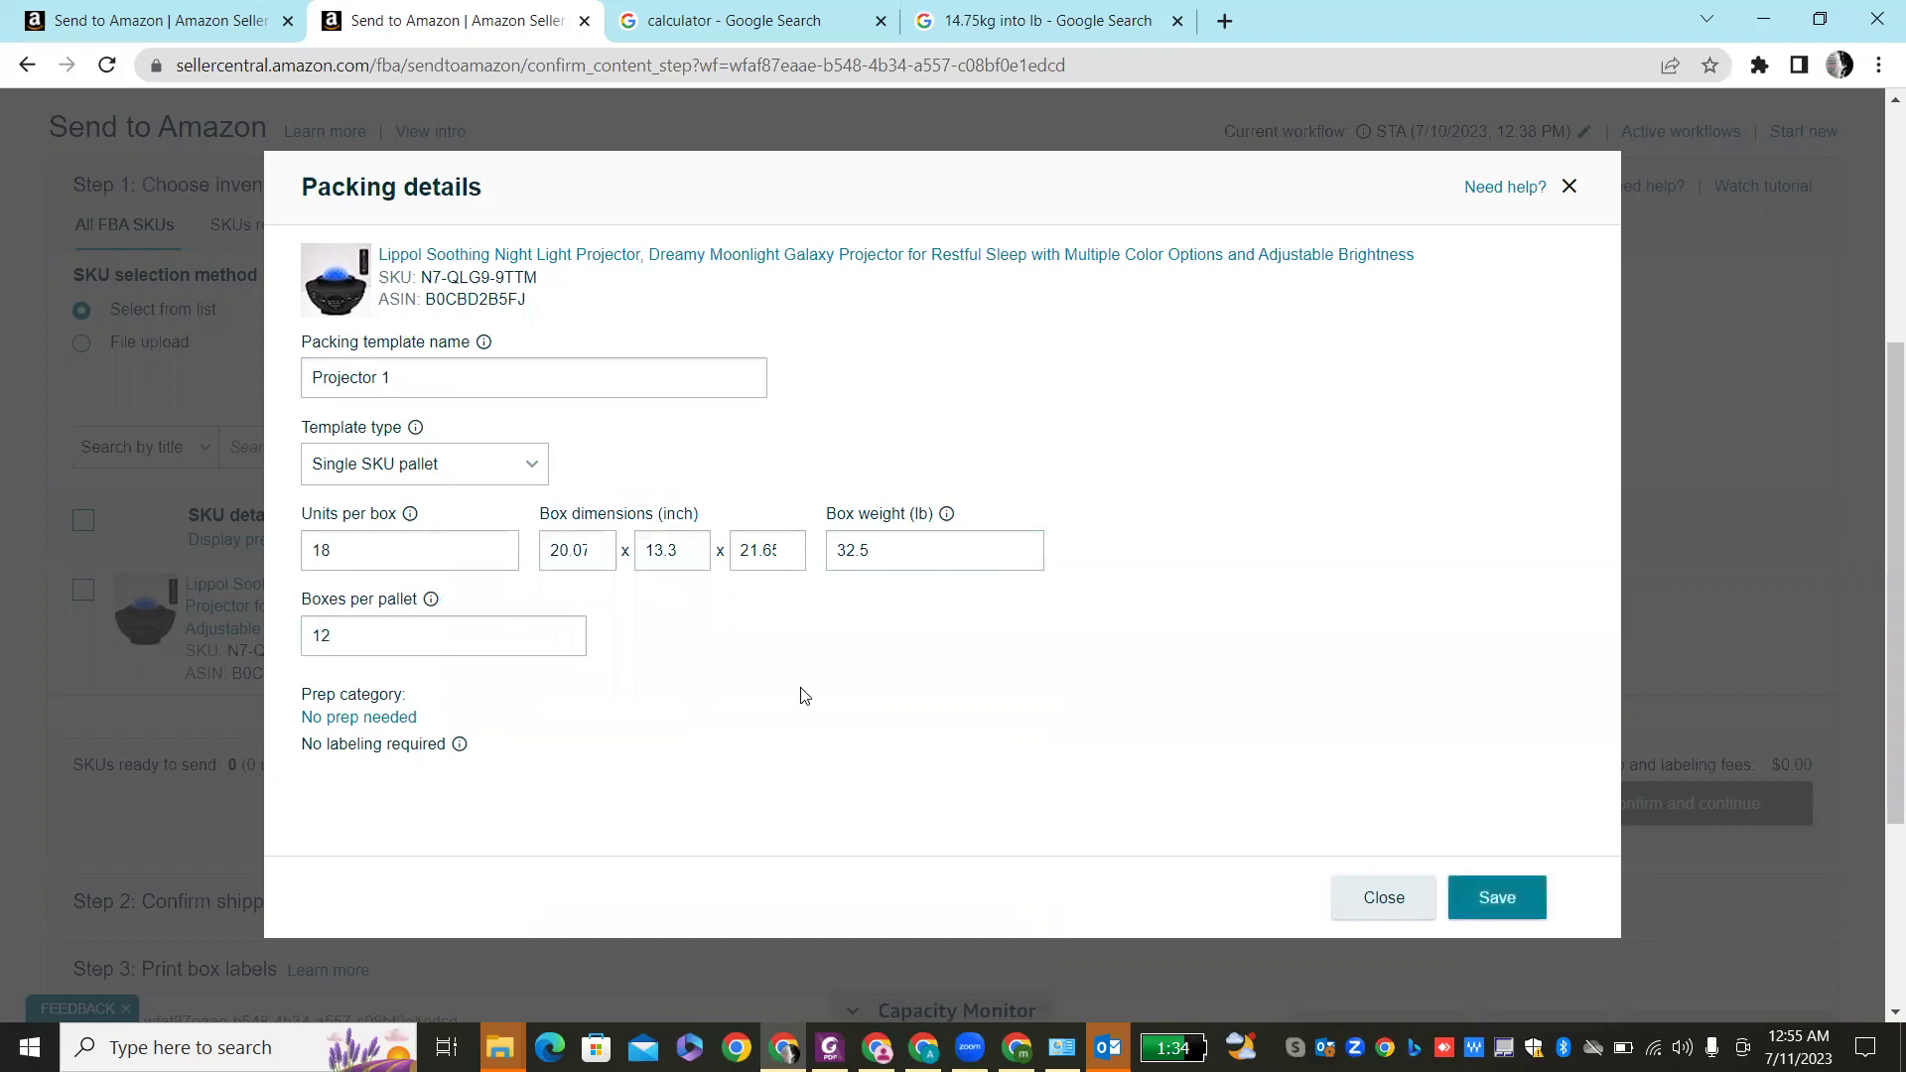
- Save the no-prep-required category for the projector, and save and confirm the Projector 1 packing template
left_click(391, 718)
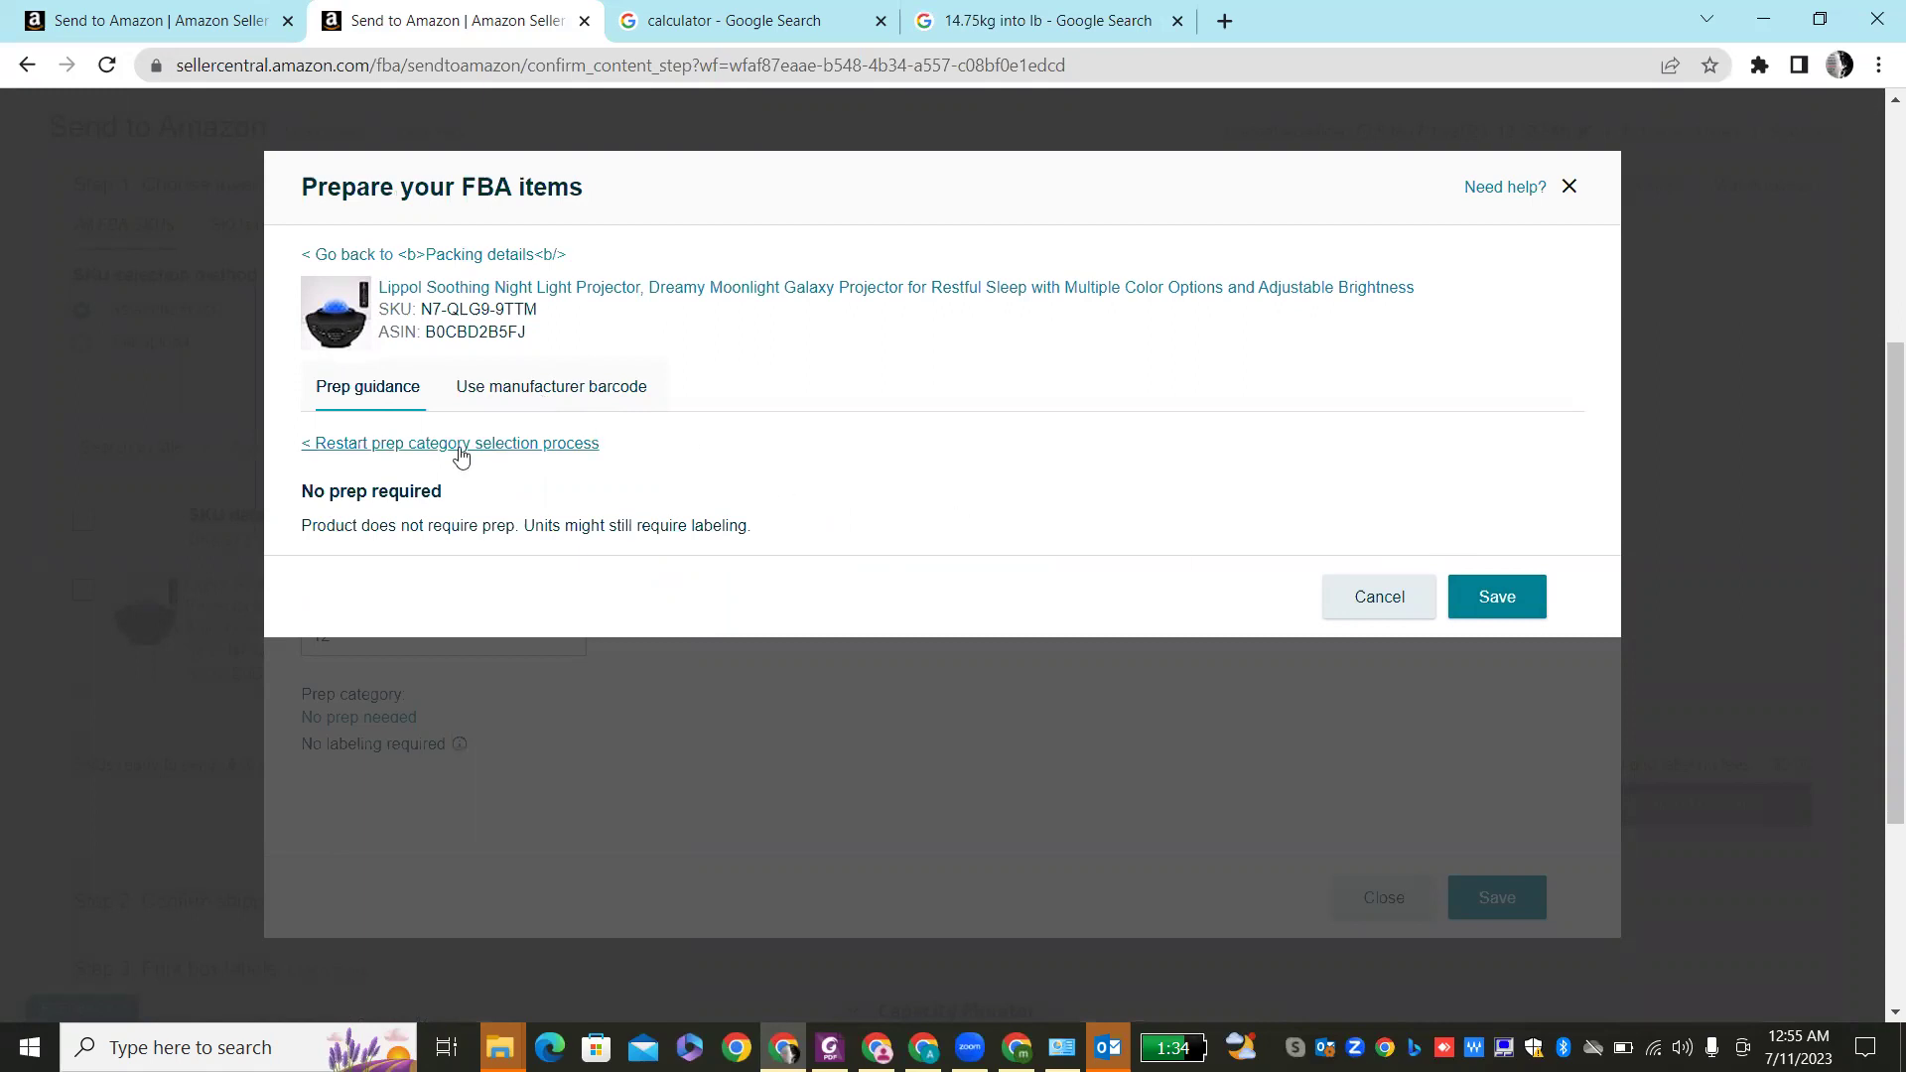
left_click(1501, 611)
left_click(1501, 899)
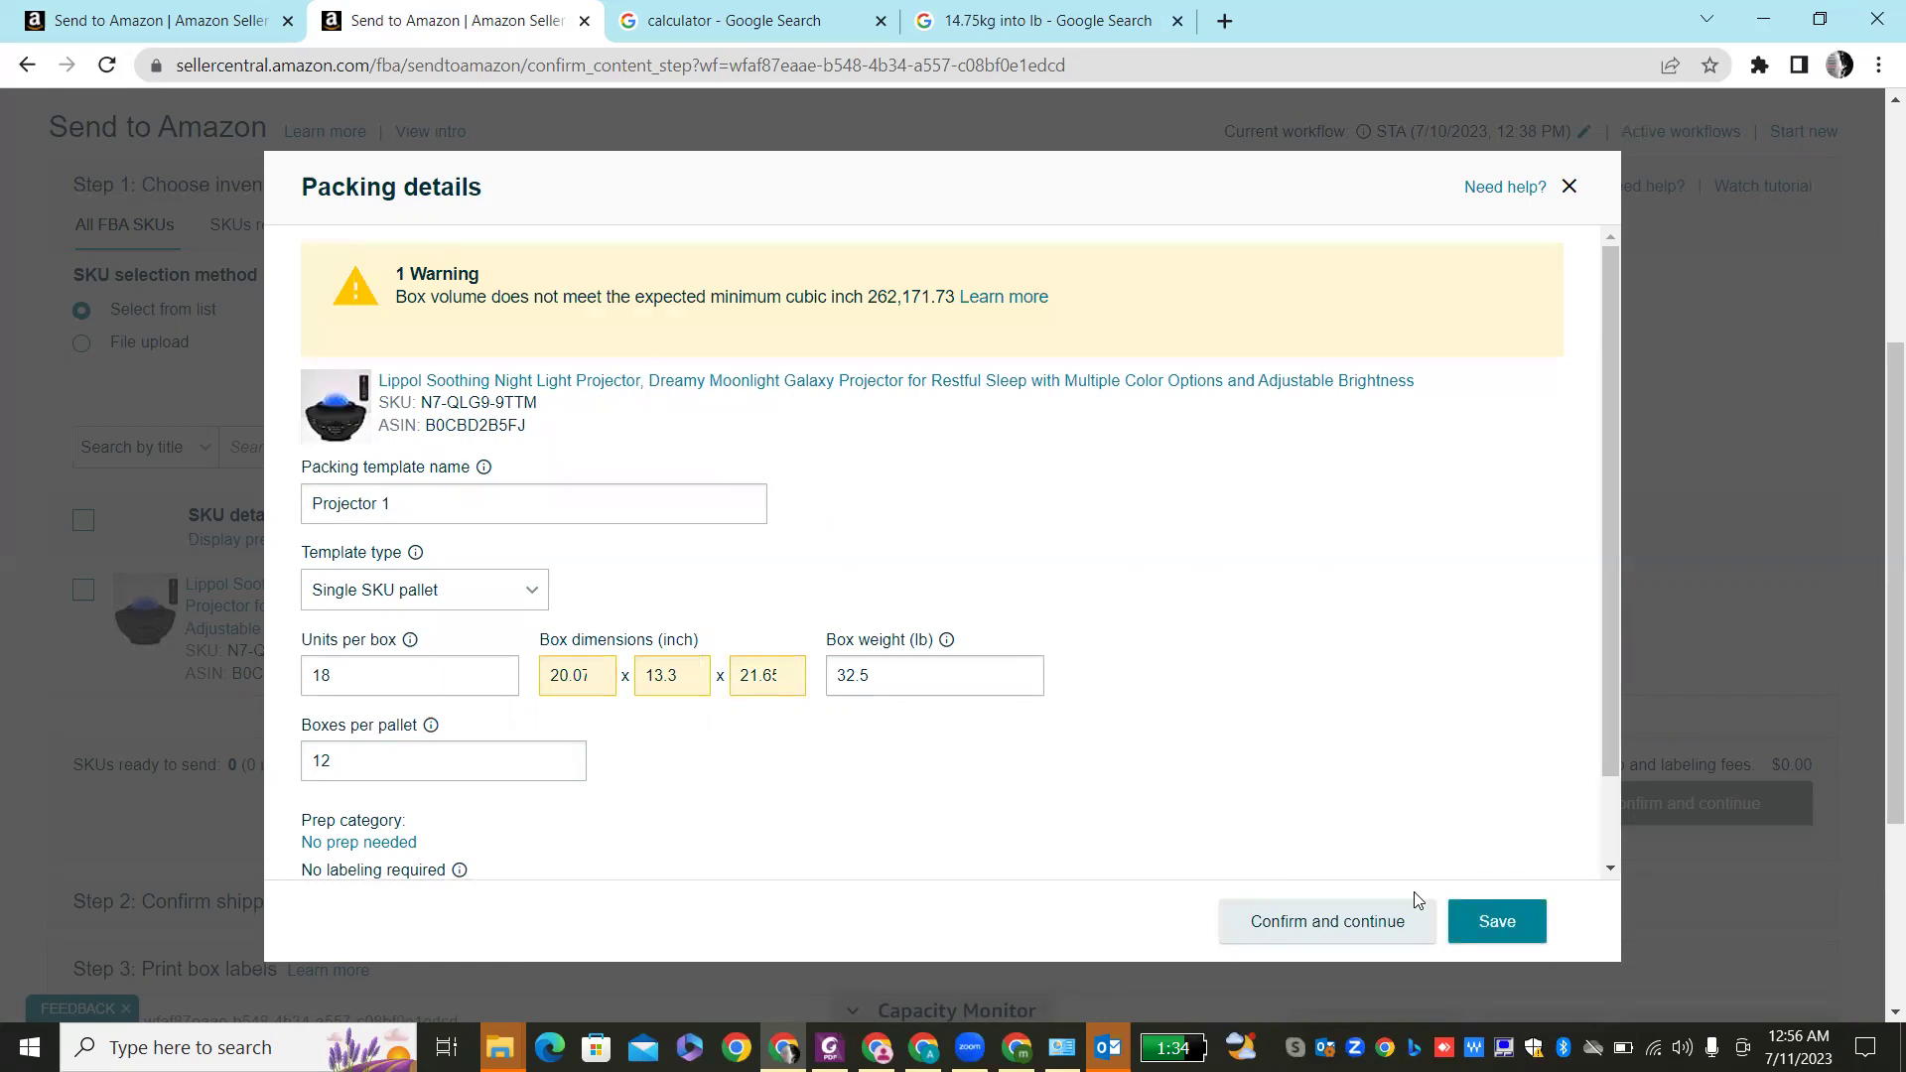
left_click(1478, 924)
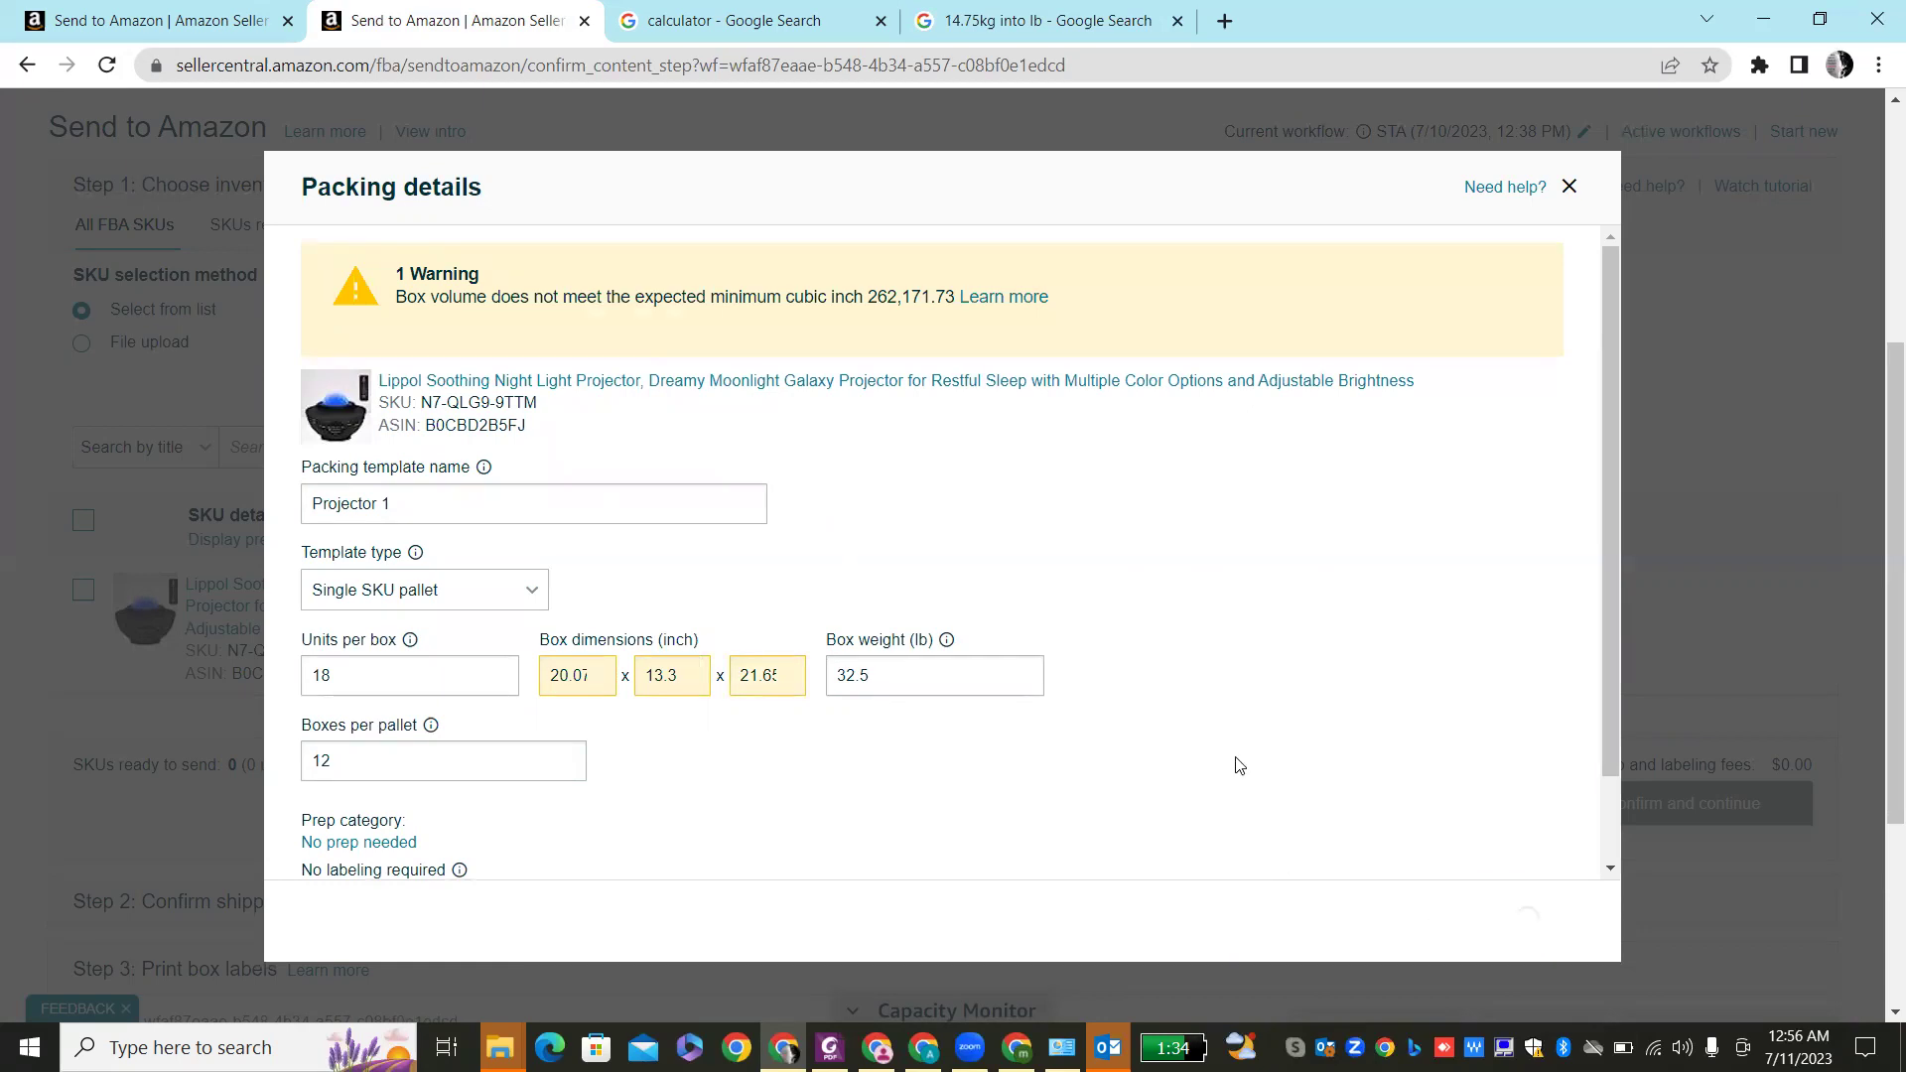
scroll(1234, 758, "down", 2)
left_click(1310, 922)
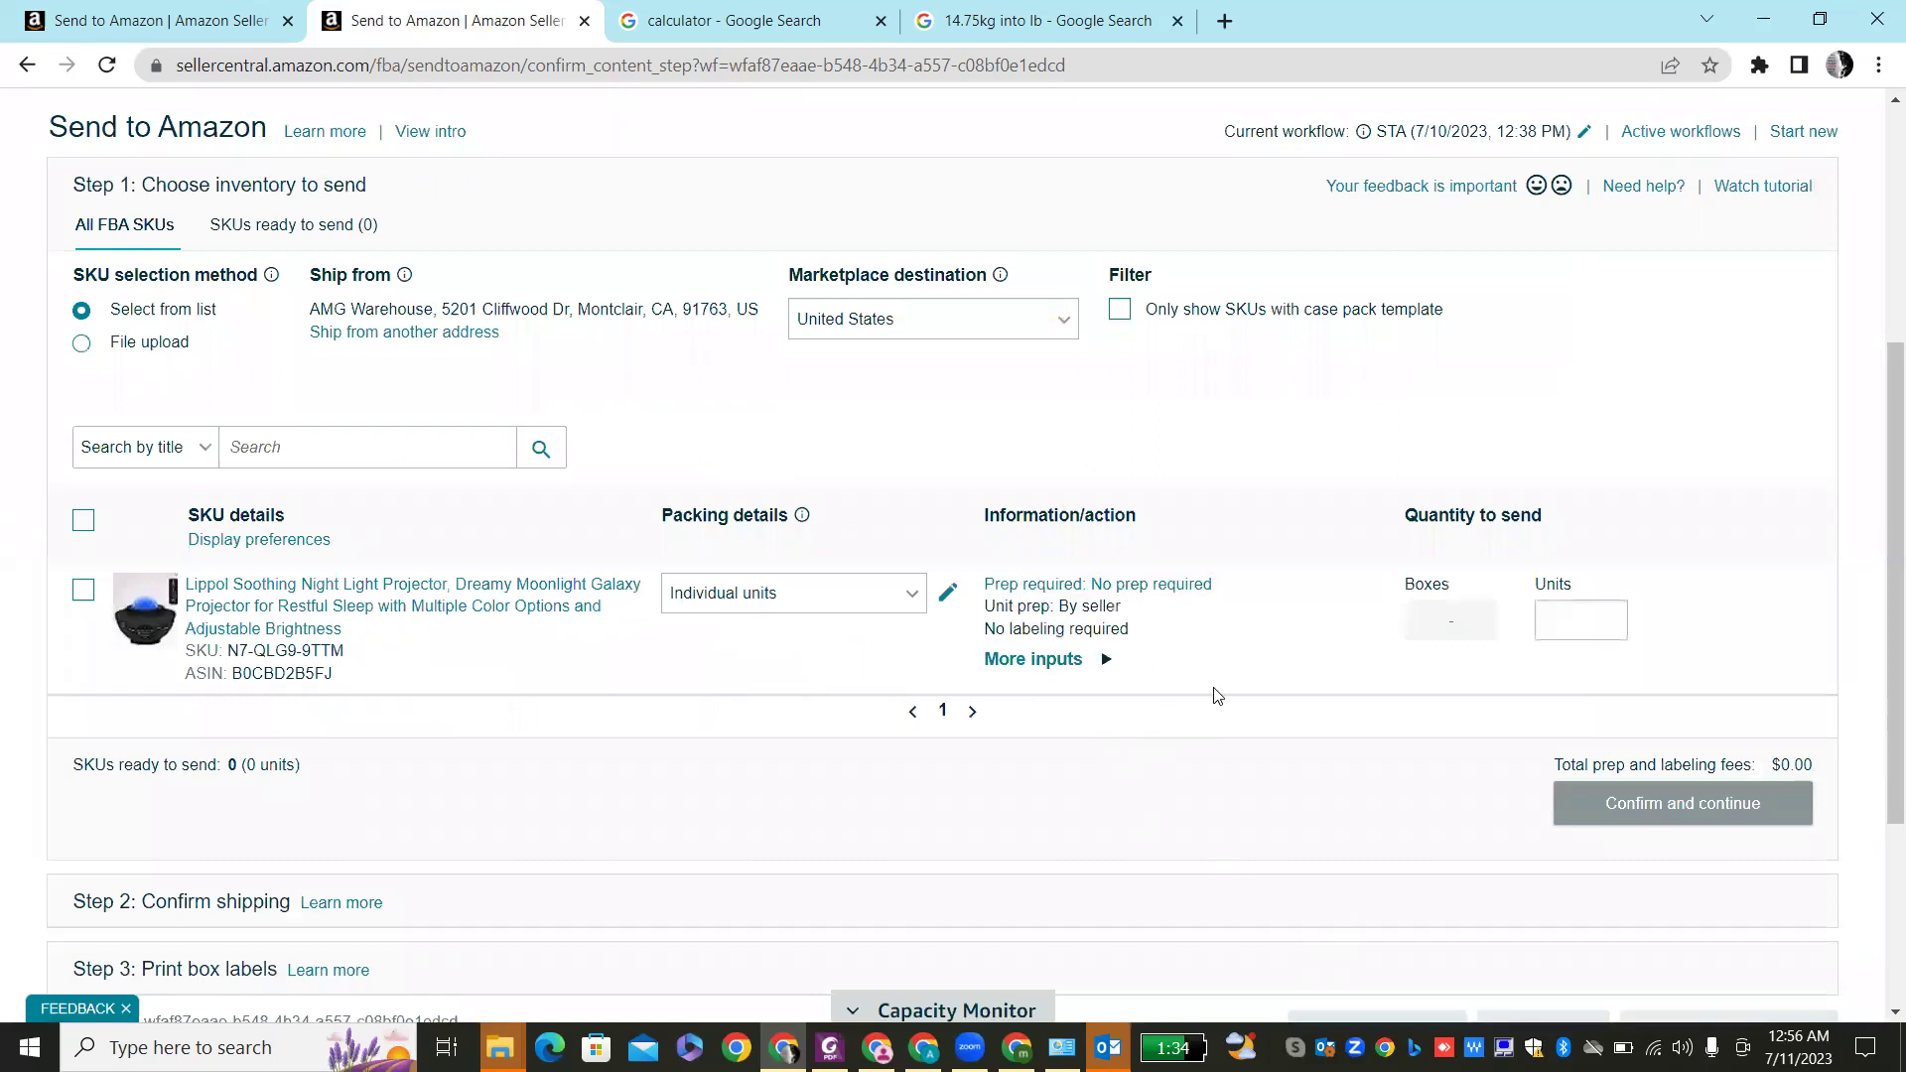
- Apply the Projector 1 packing template to the projector SKU and set the pallet quantity to 1
left_click(906, 595)
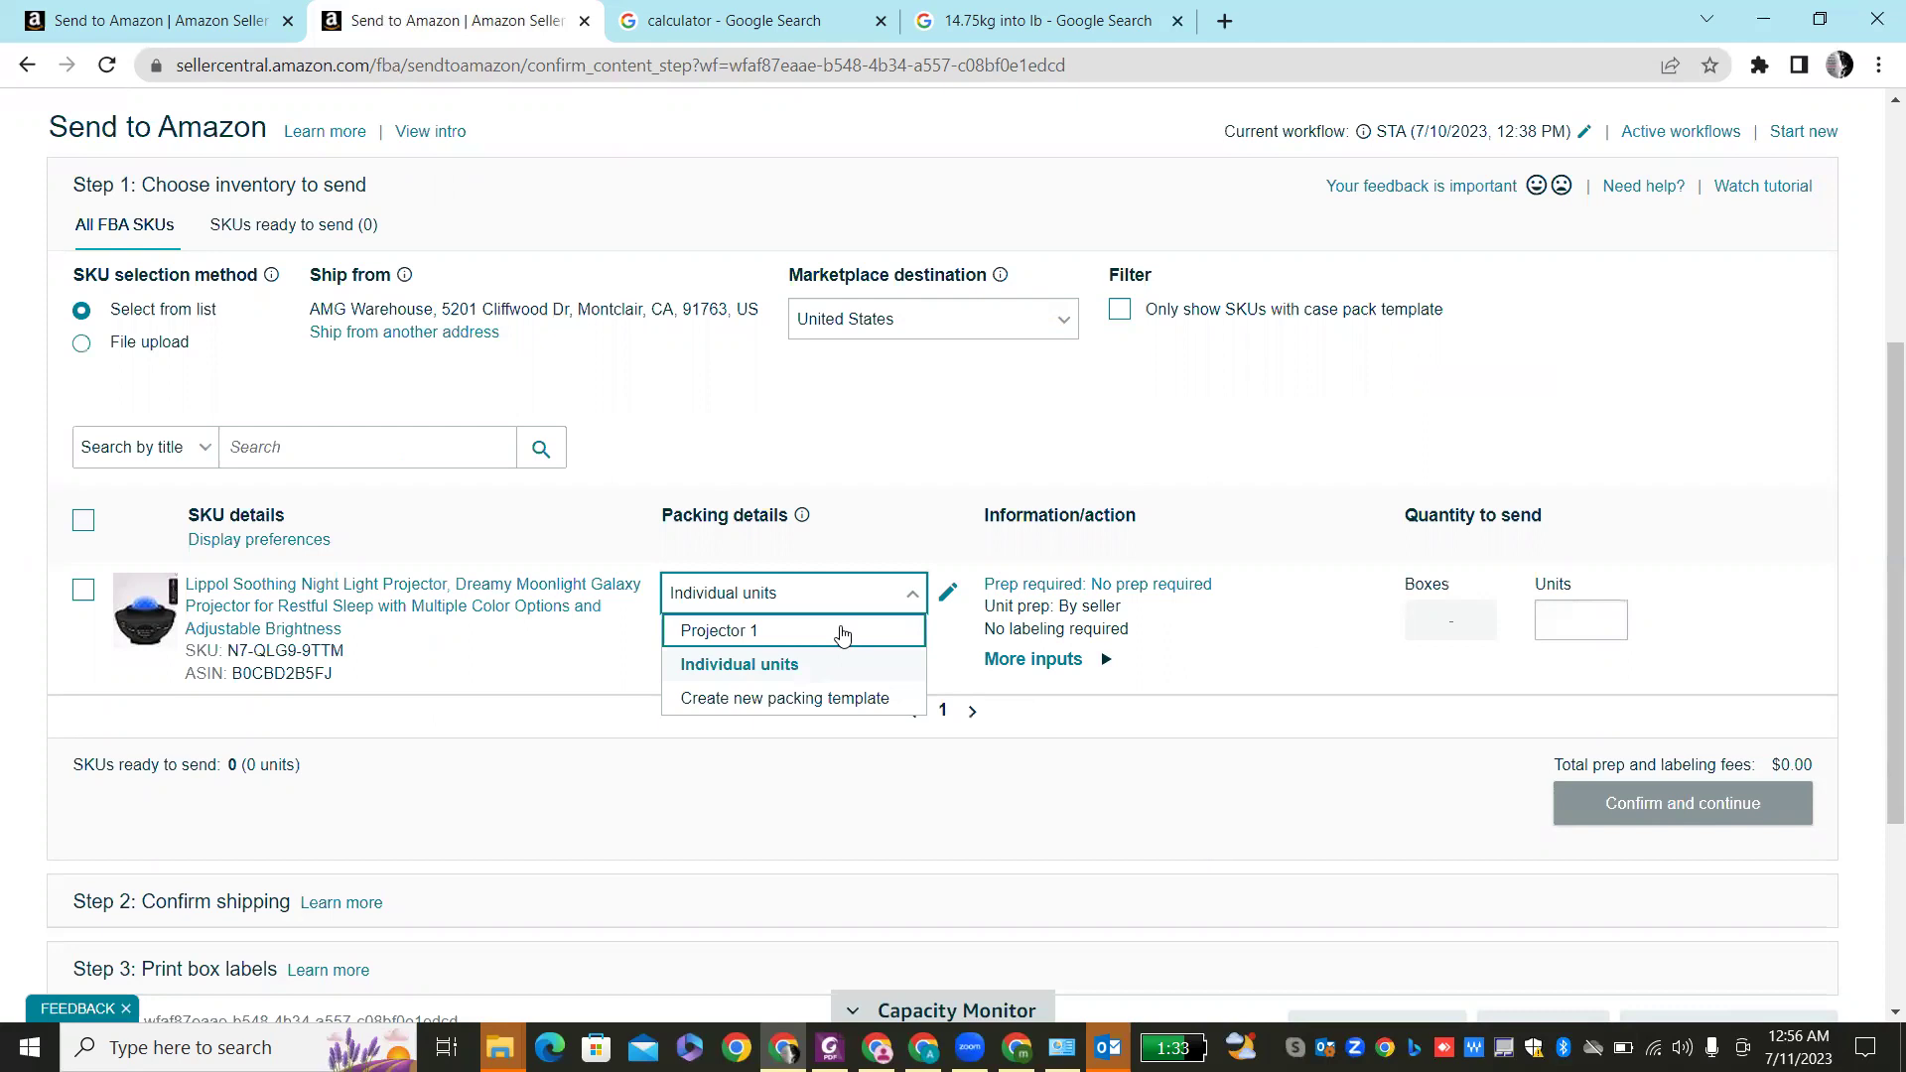
left_click(840, 632)
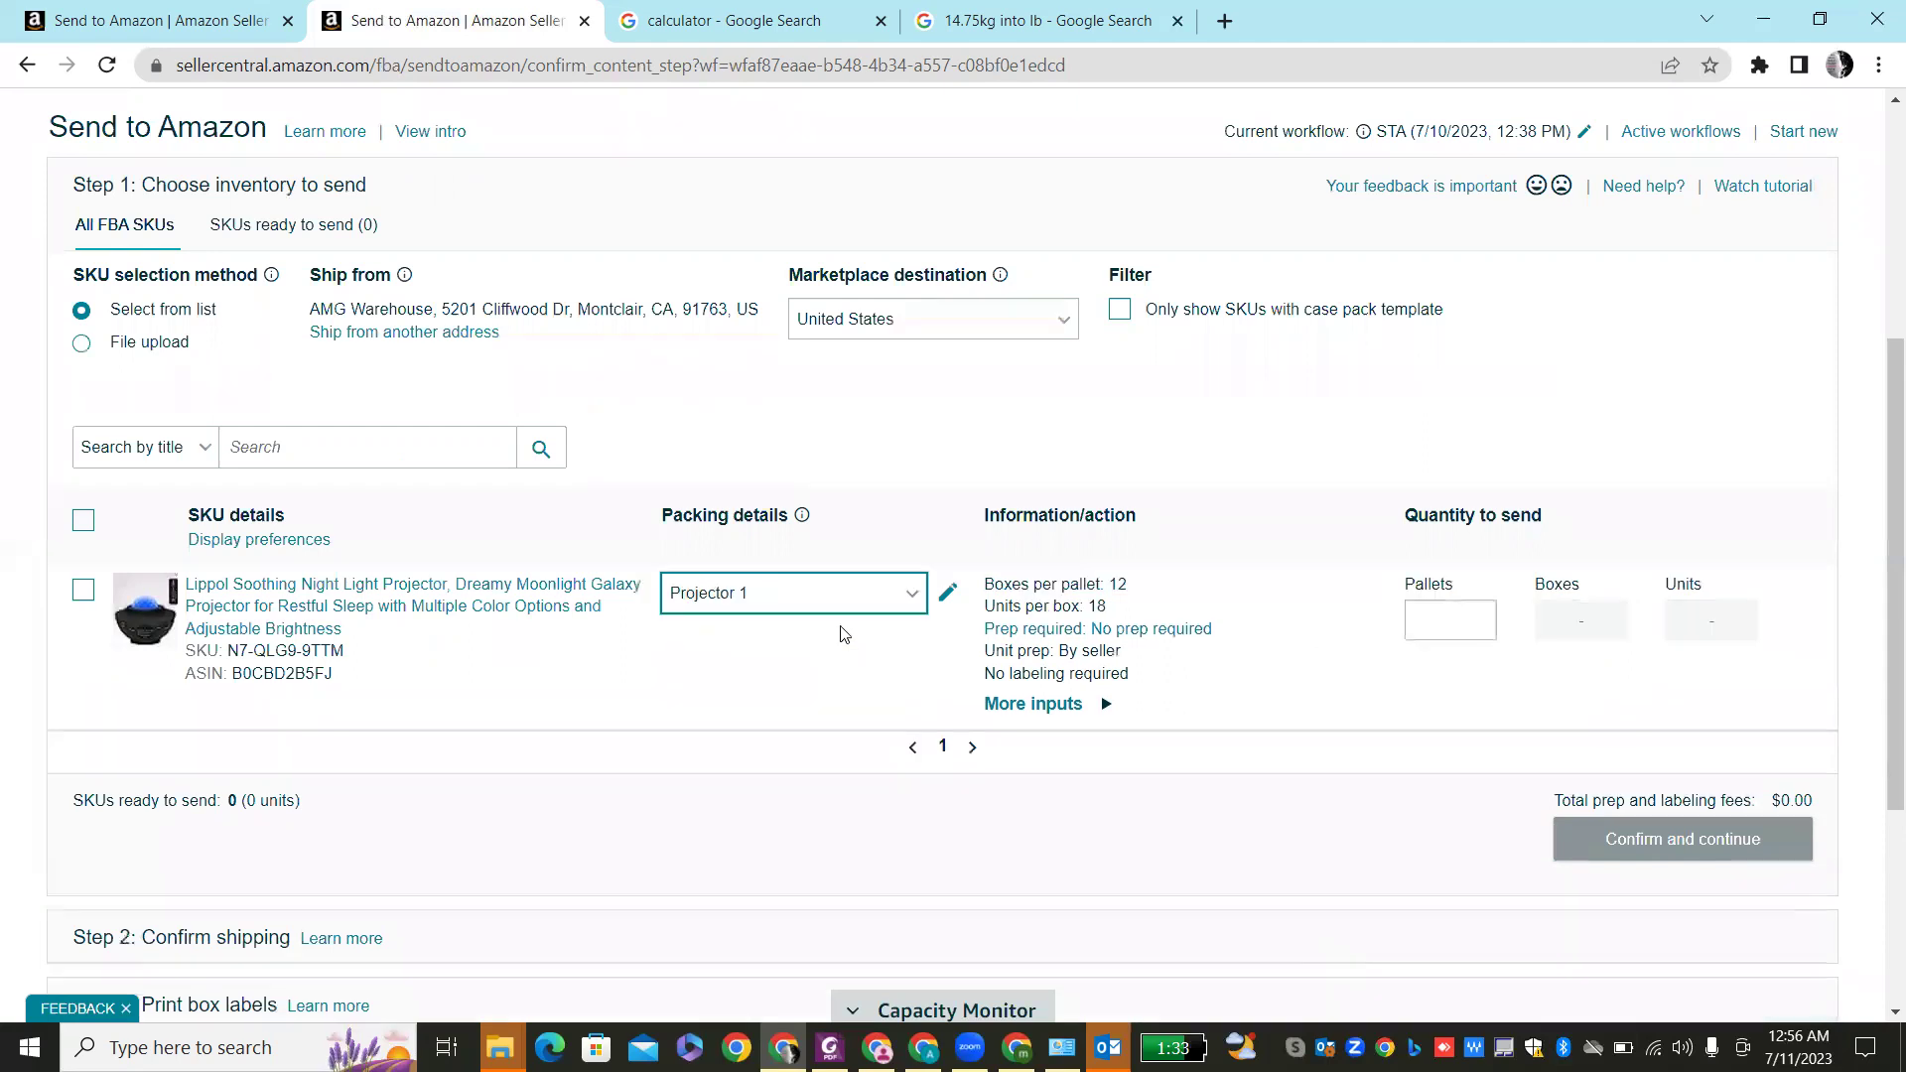
left_click(1447, 619)
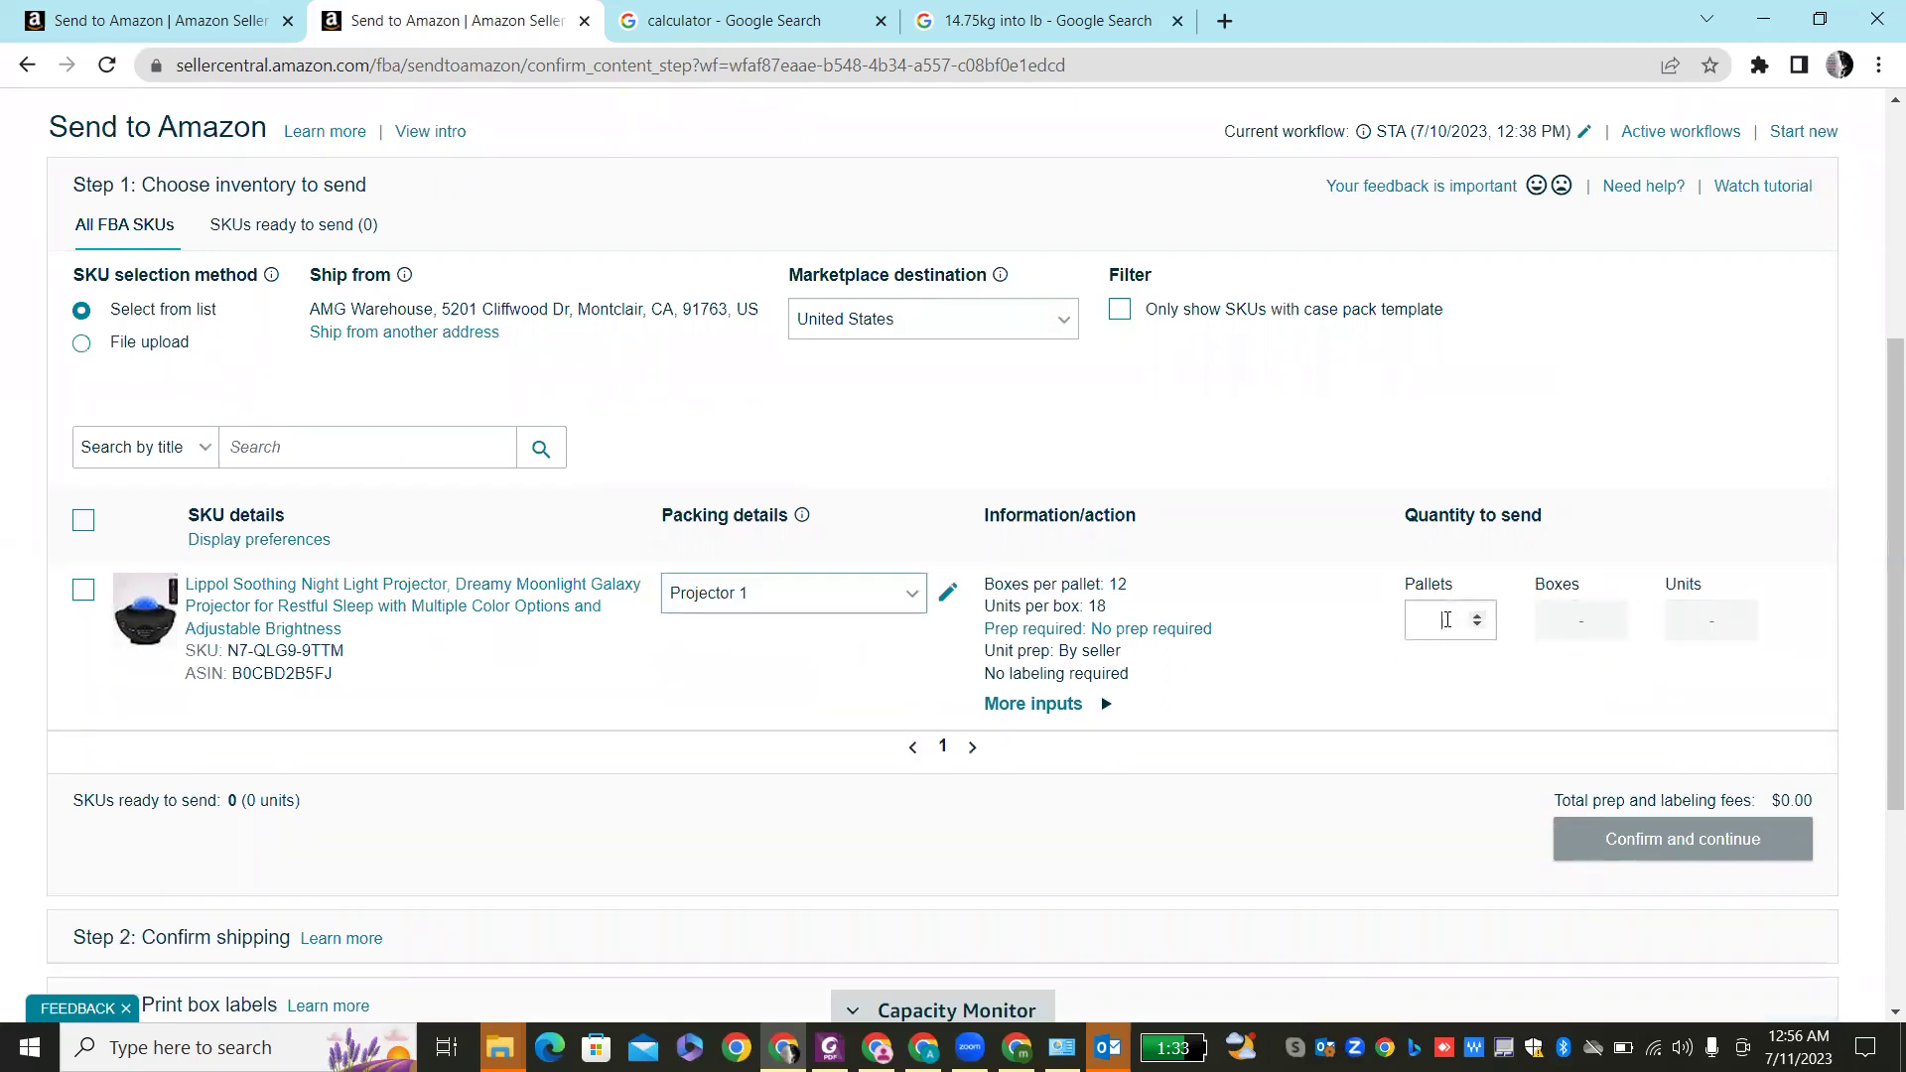
type("12")
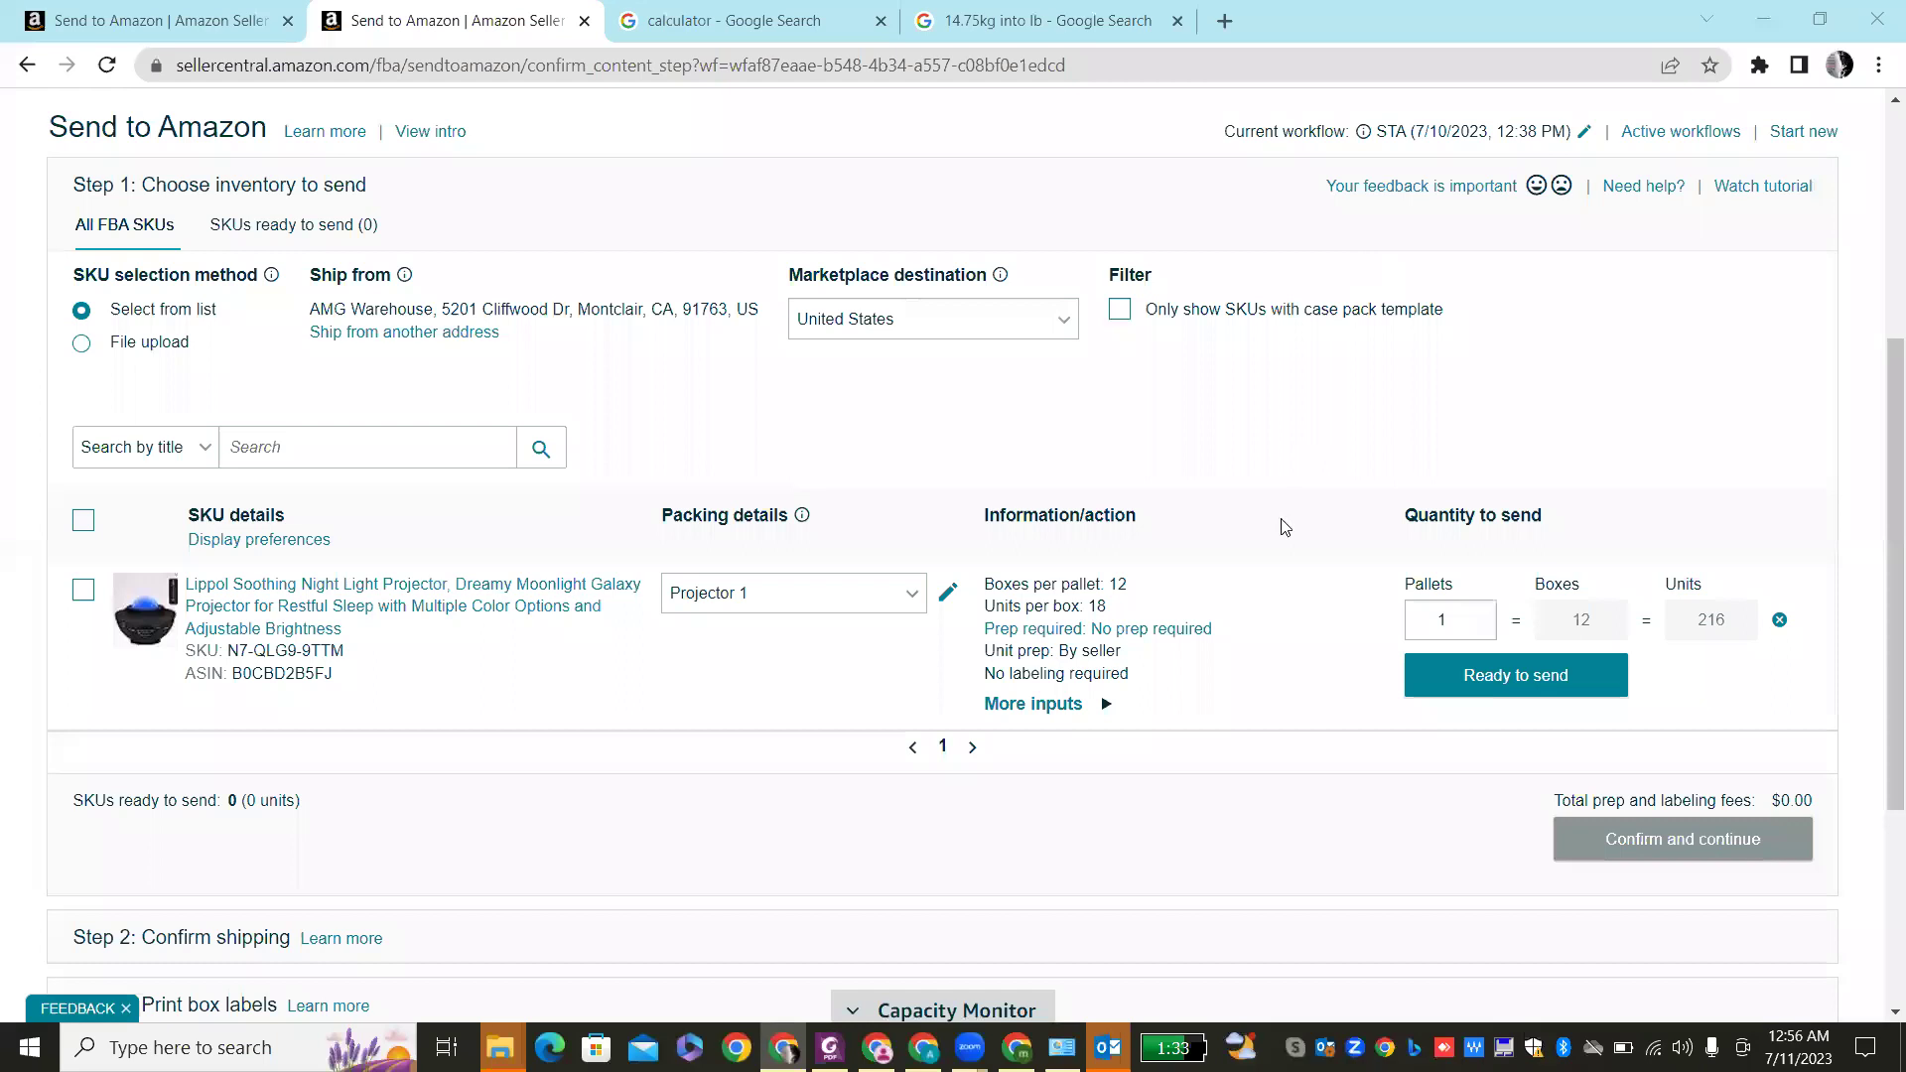
- Edit the Projector 1 packing template to 1 box per pallet, then save and confirm it
left_click(948, 595)
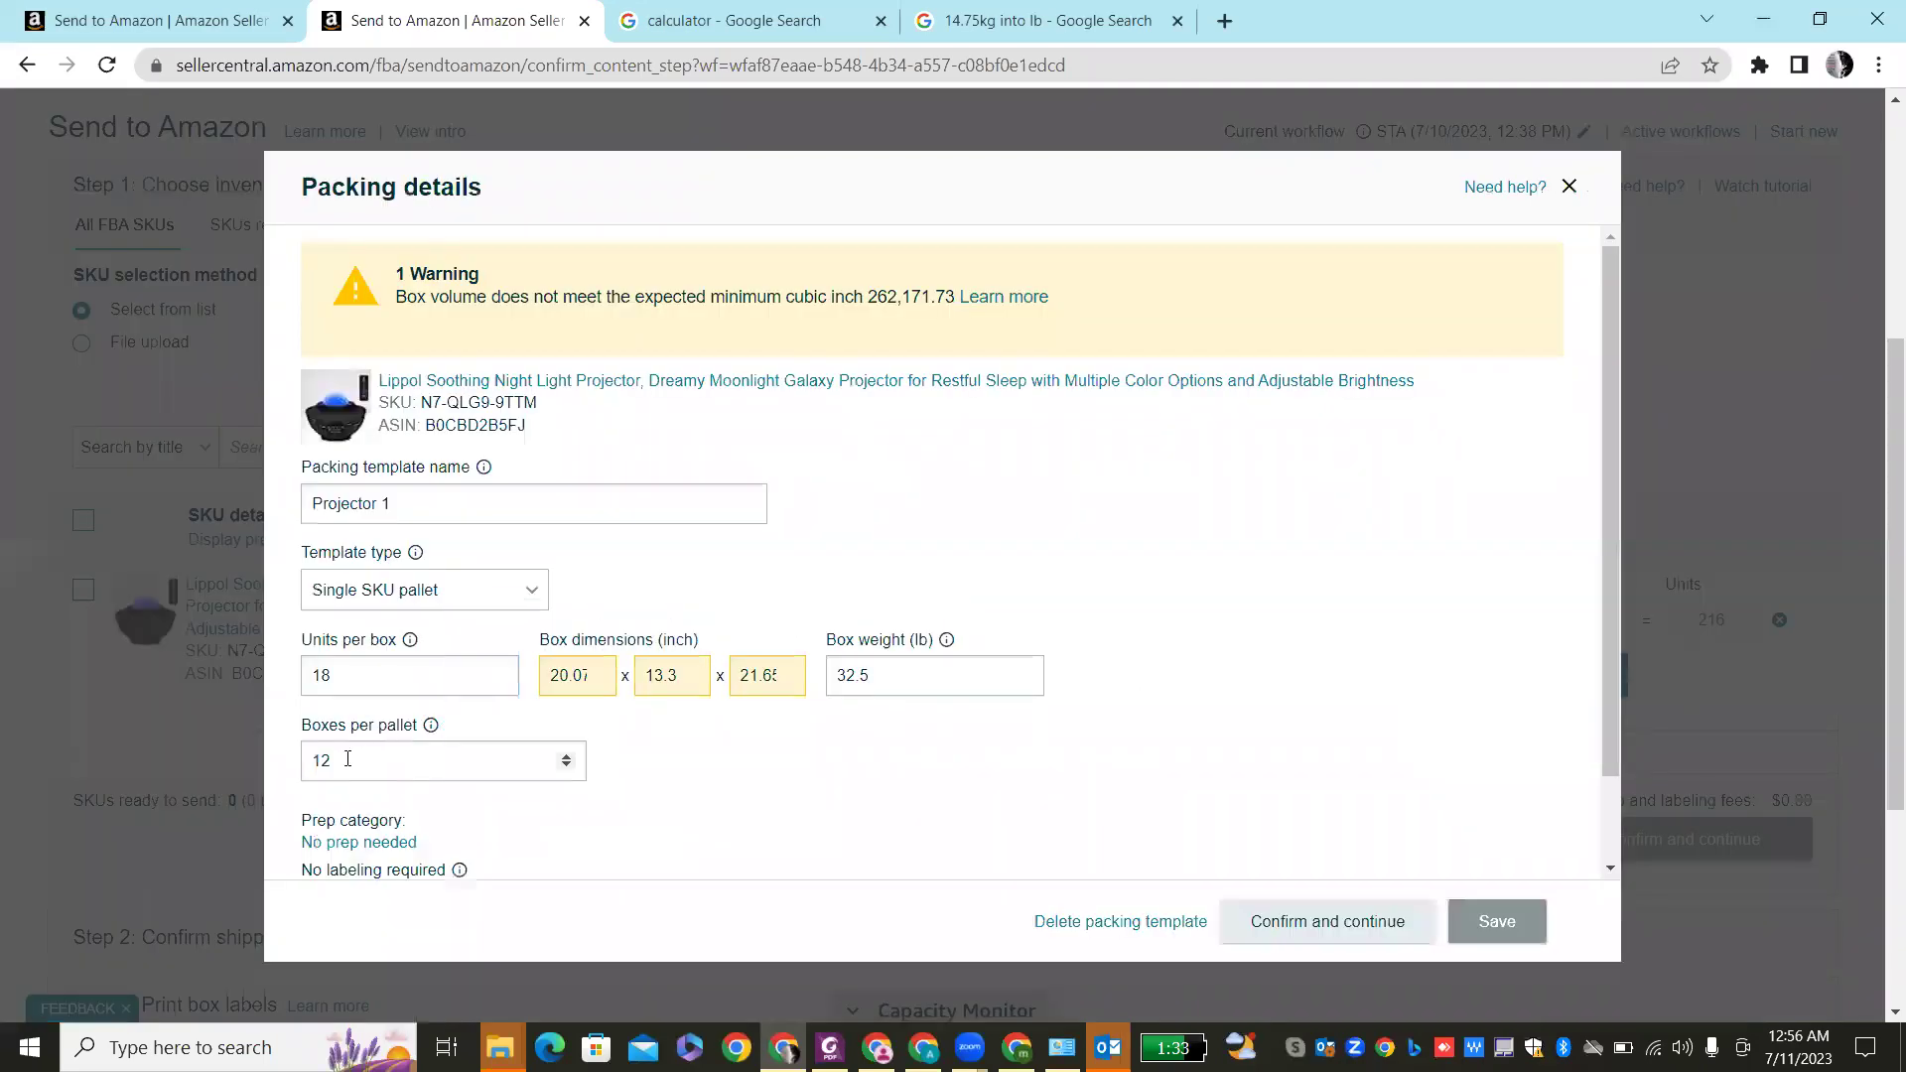
key("BackSpace")
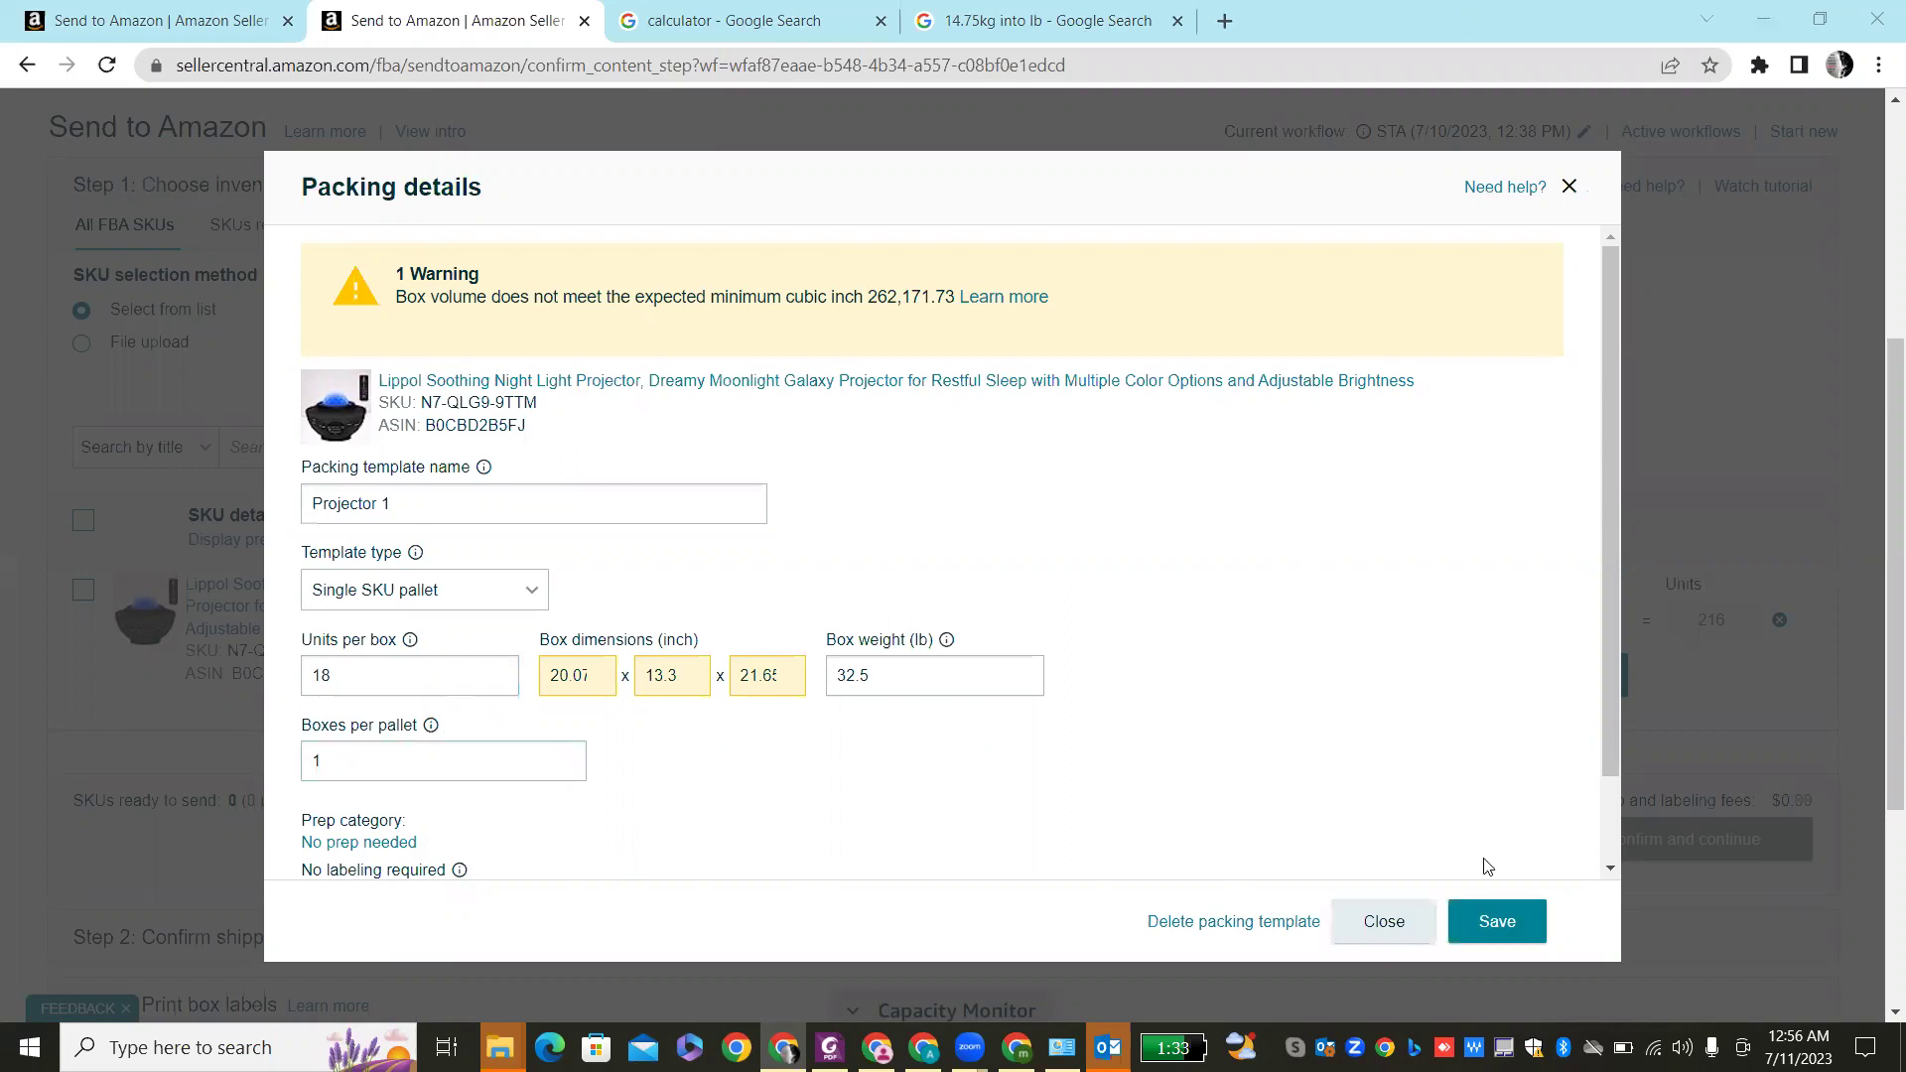
left_click(1495, 917)
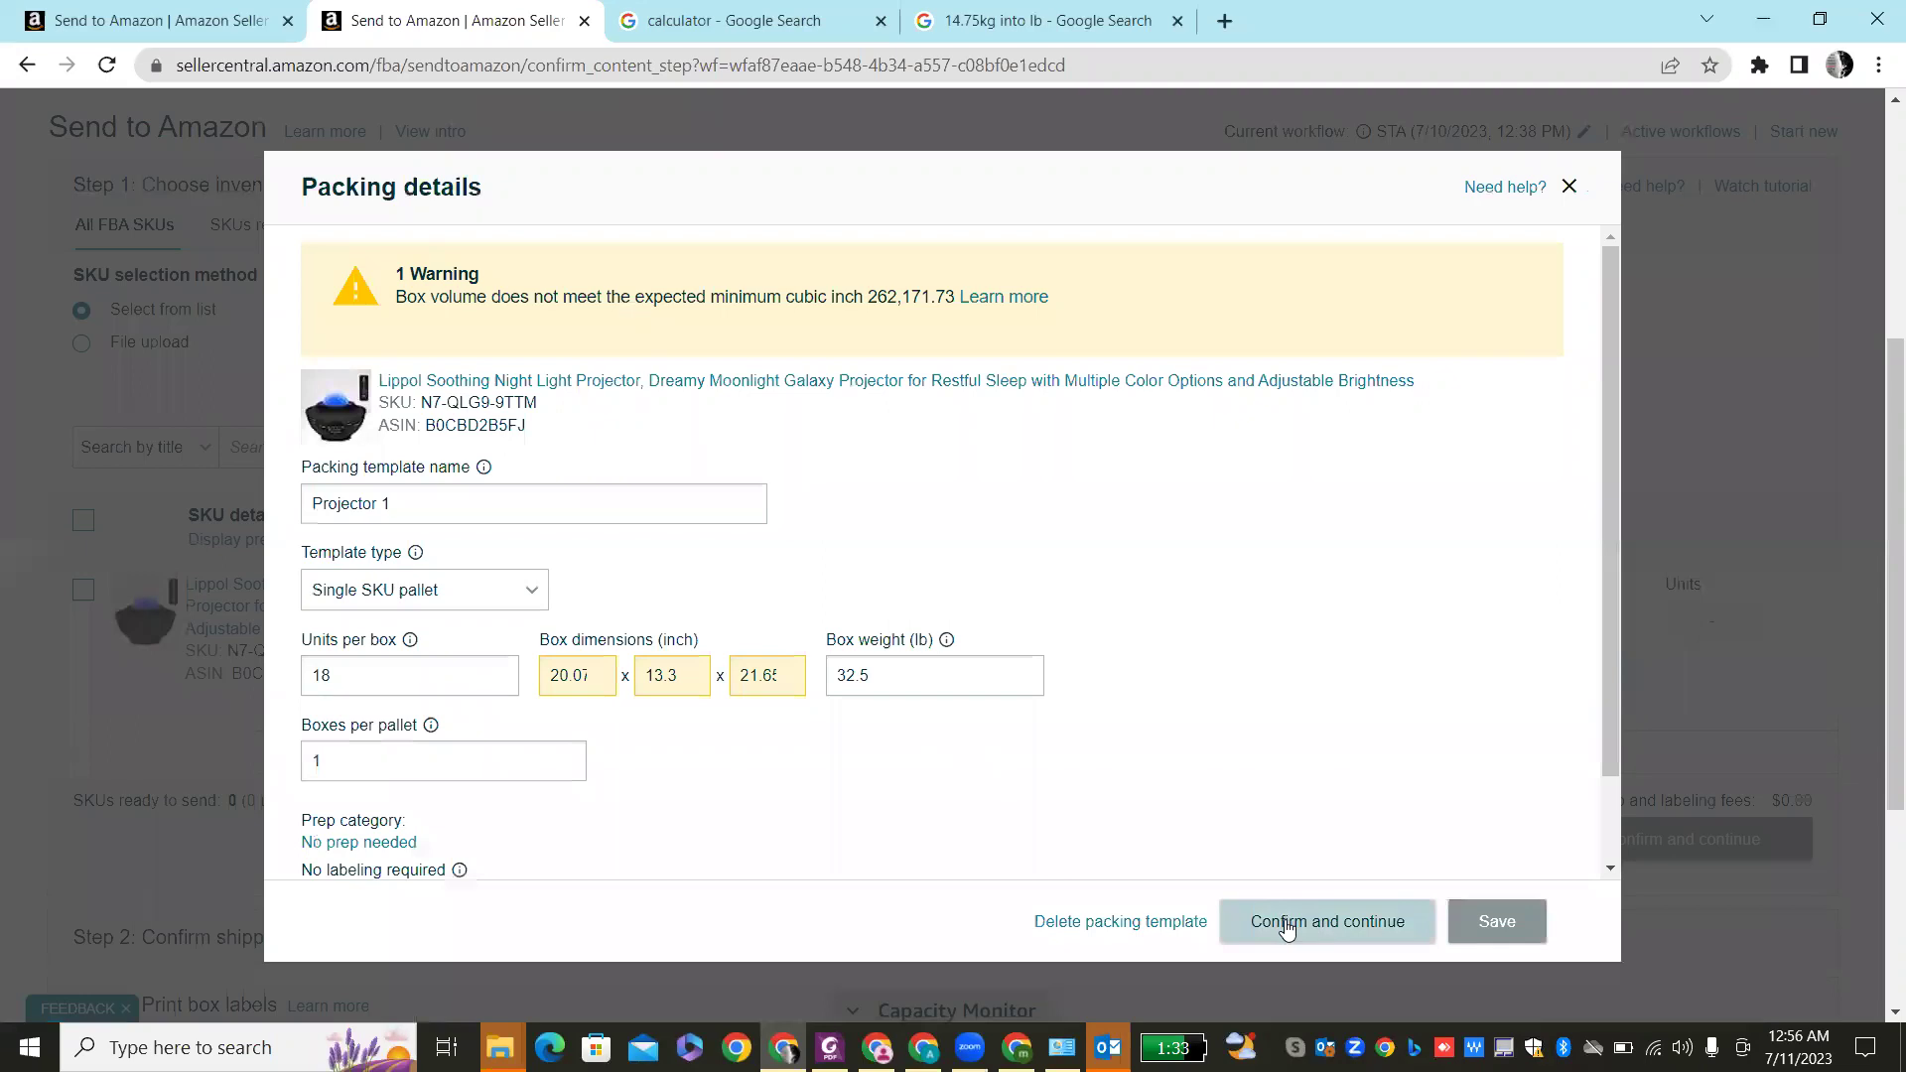
left_click(1287, 928)
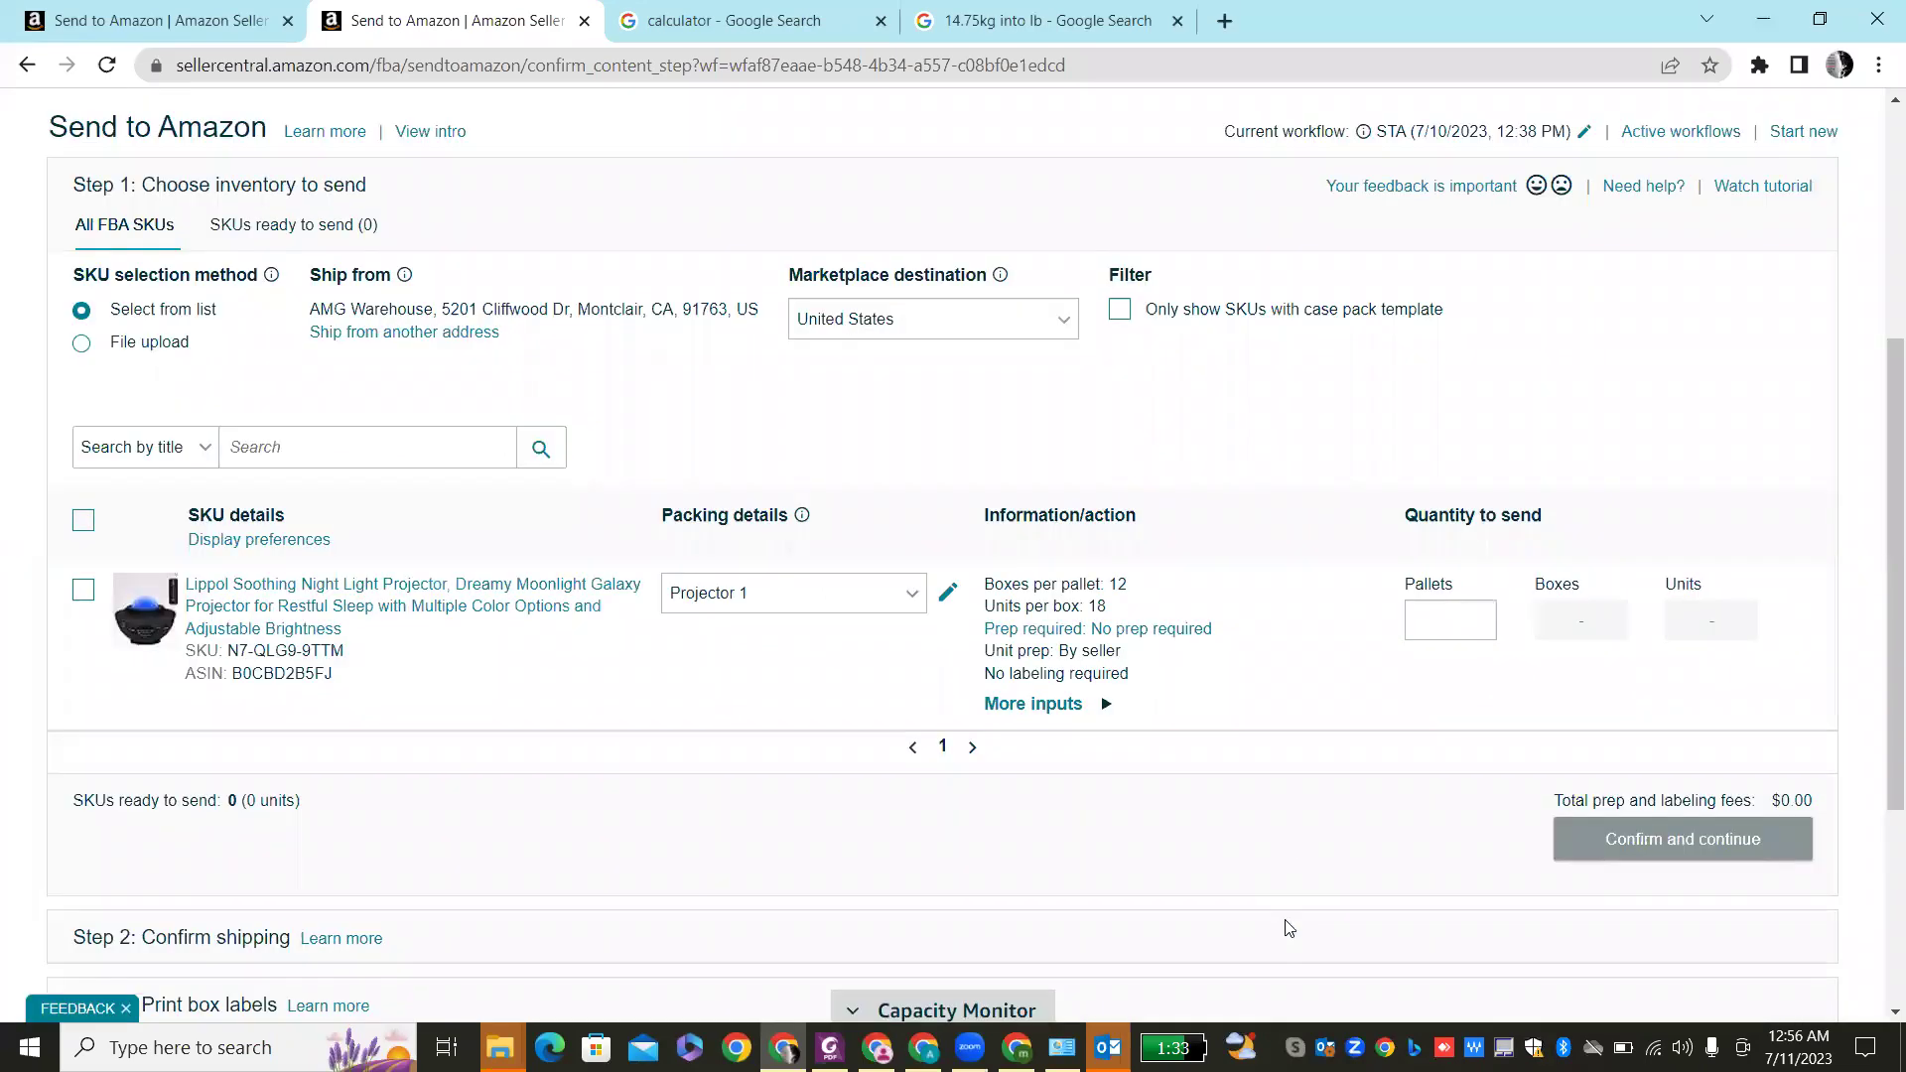
- Set the projector's pallet quantity to 12 and mark the SKU as ready to send
left_click(1439, 623)
type("1")
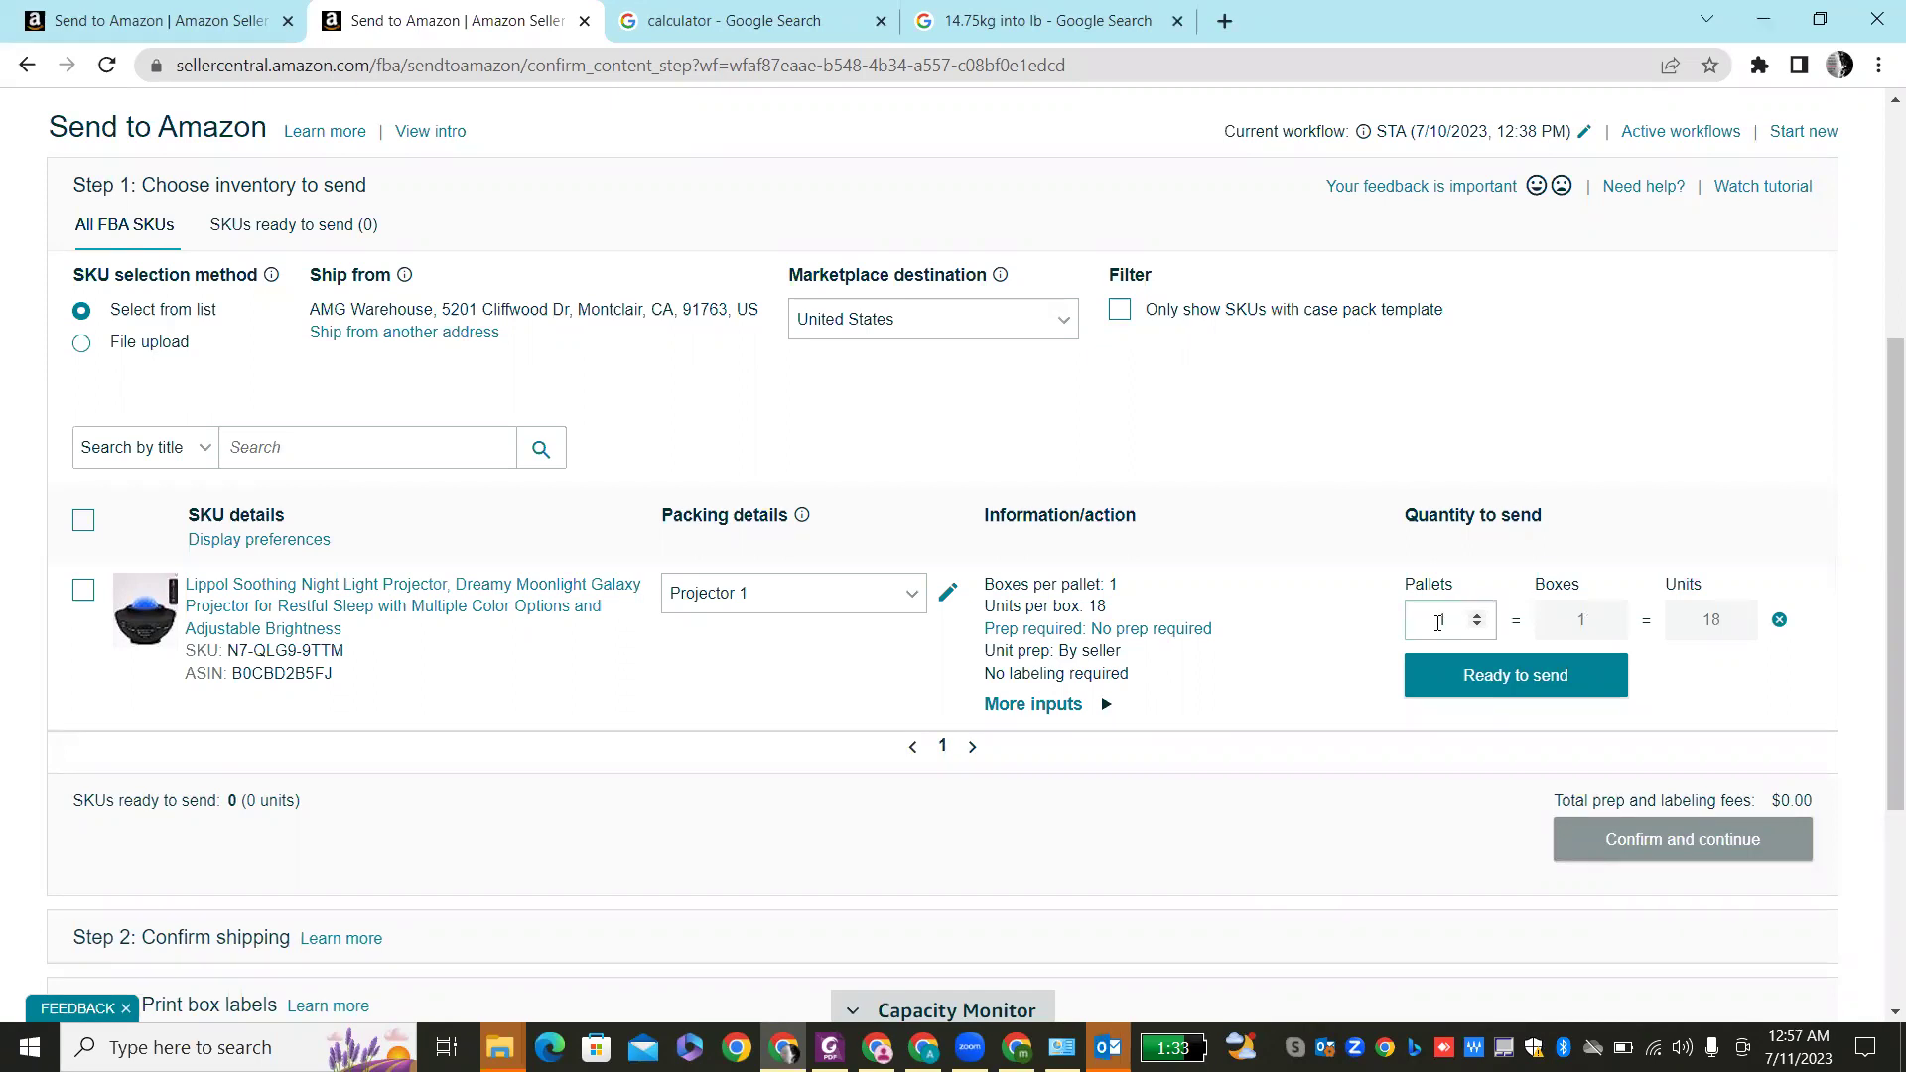
type("1")
key("BackSpace")
type("2")
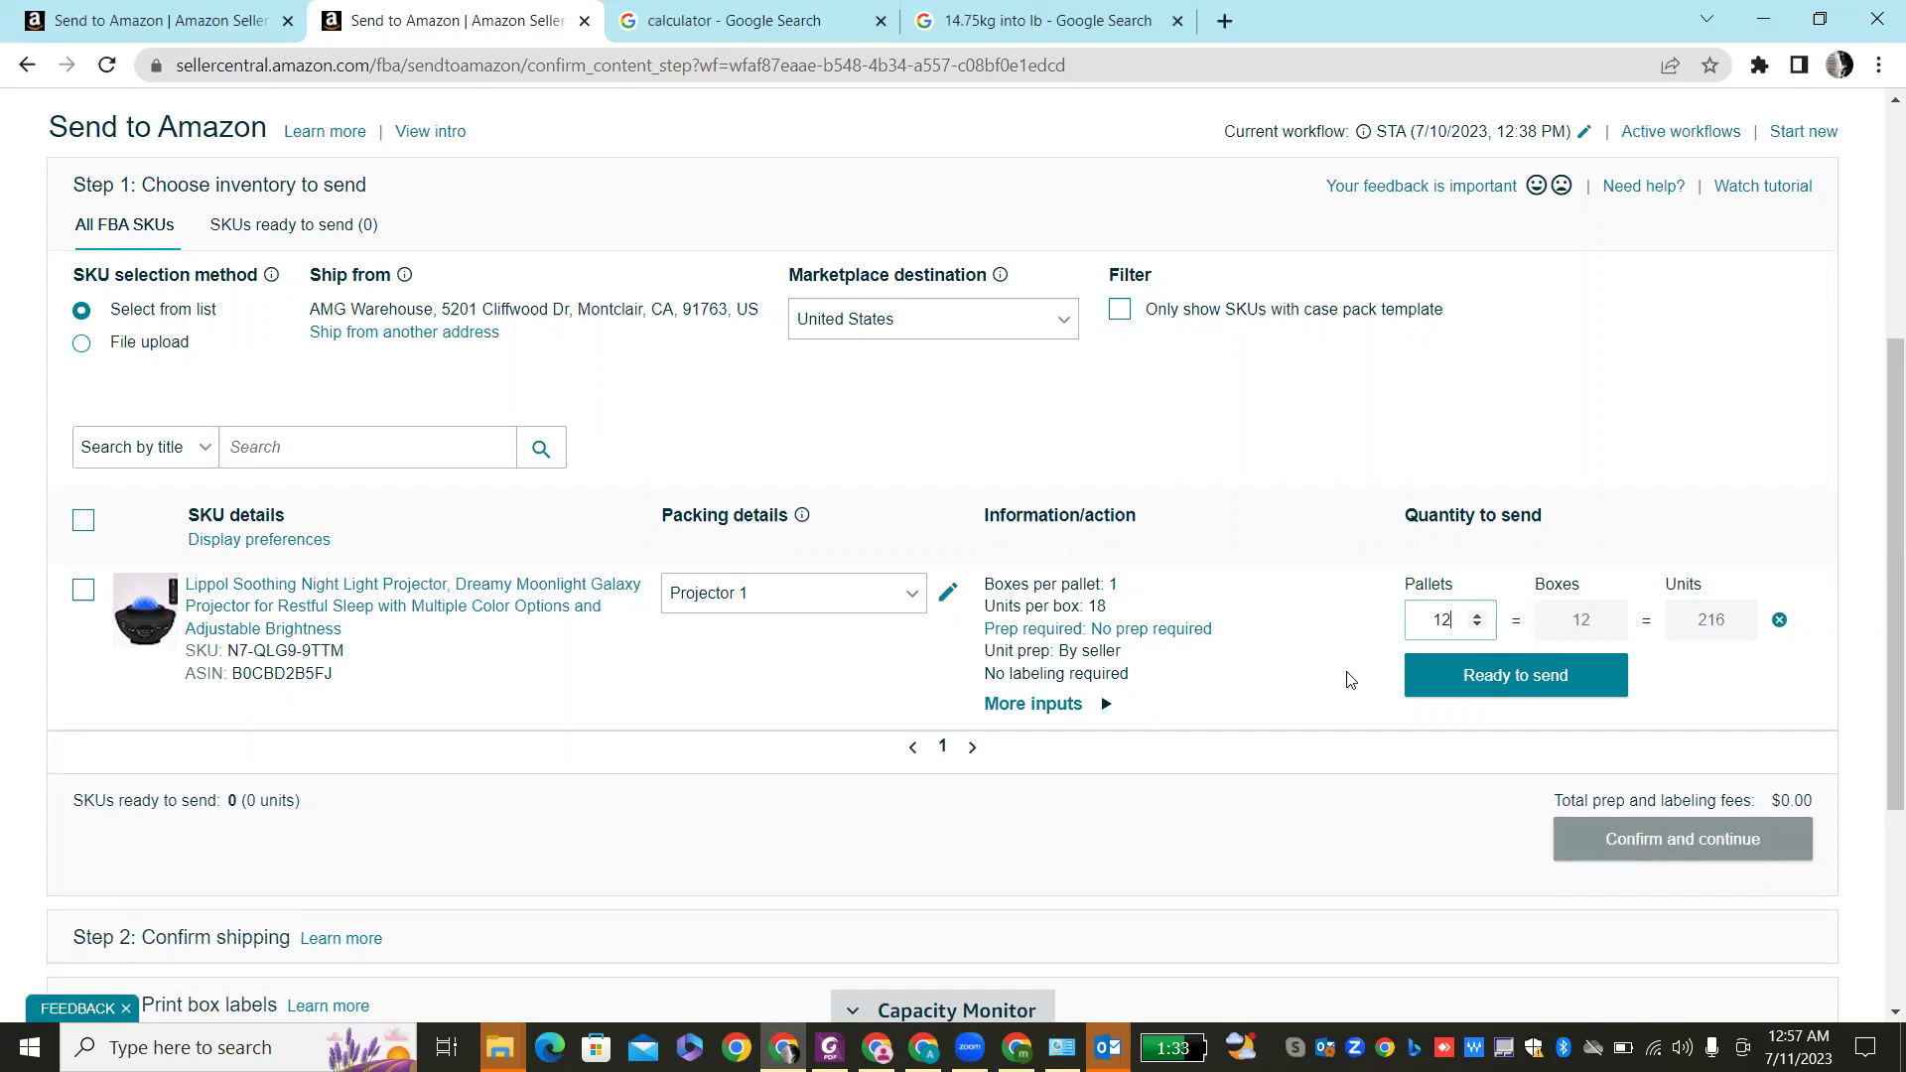
left_click(1491, 692)
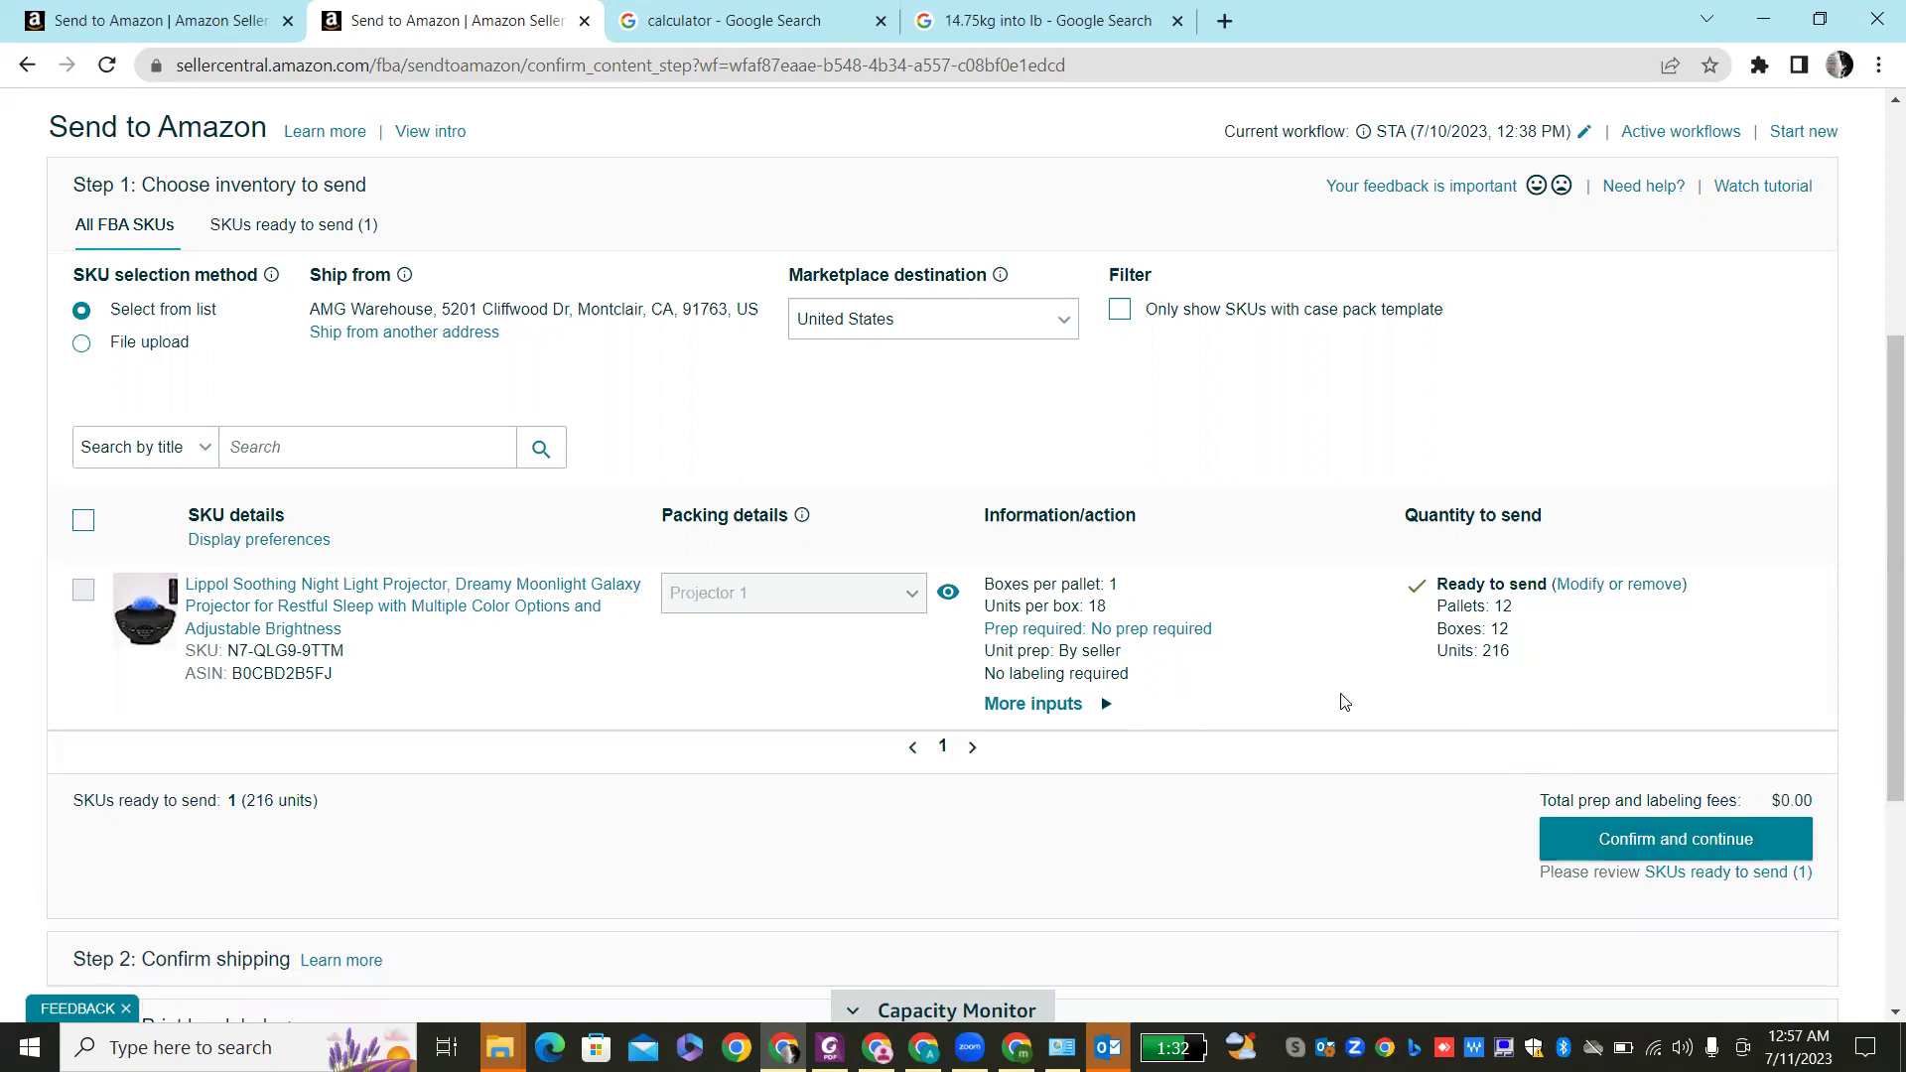
- Review the locked Projector 1 packing template, close it, and confirm the inventory to send
left_click(947, 595)
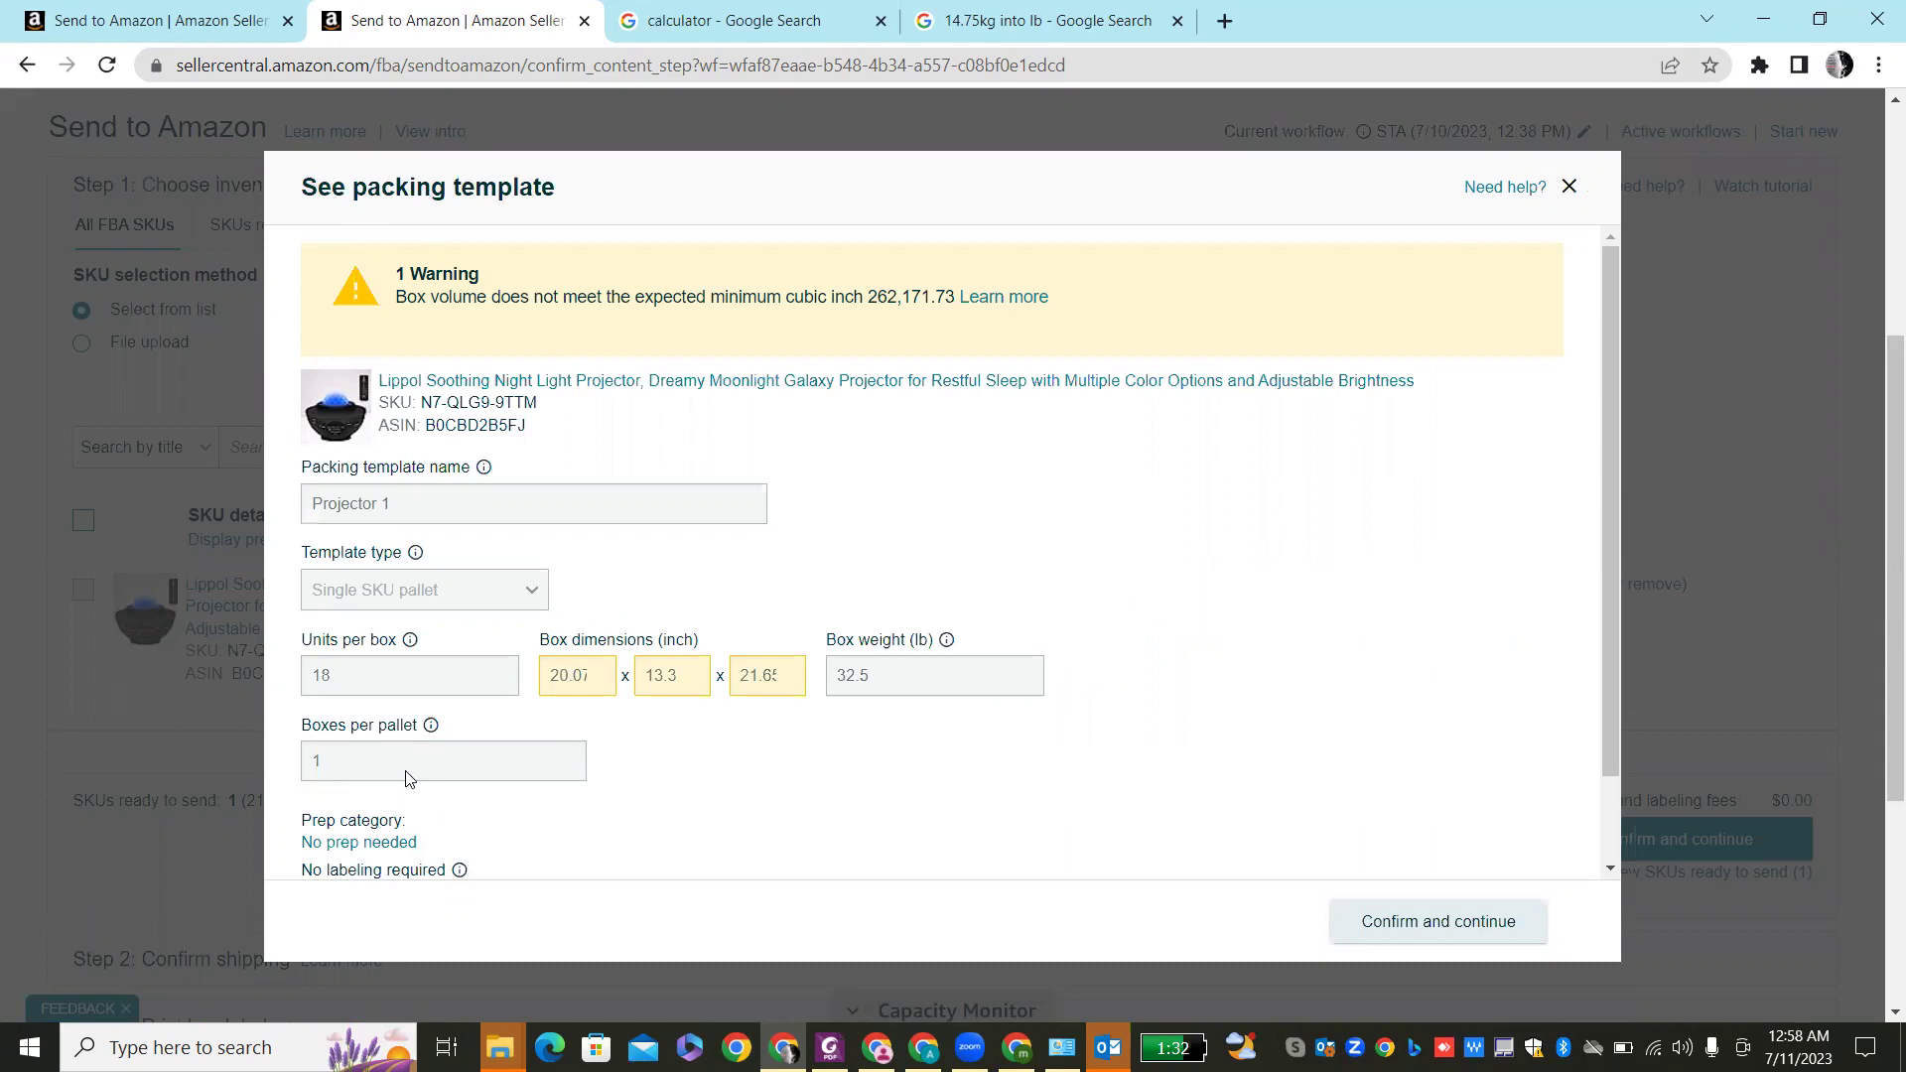
left_click(1570, 189)
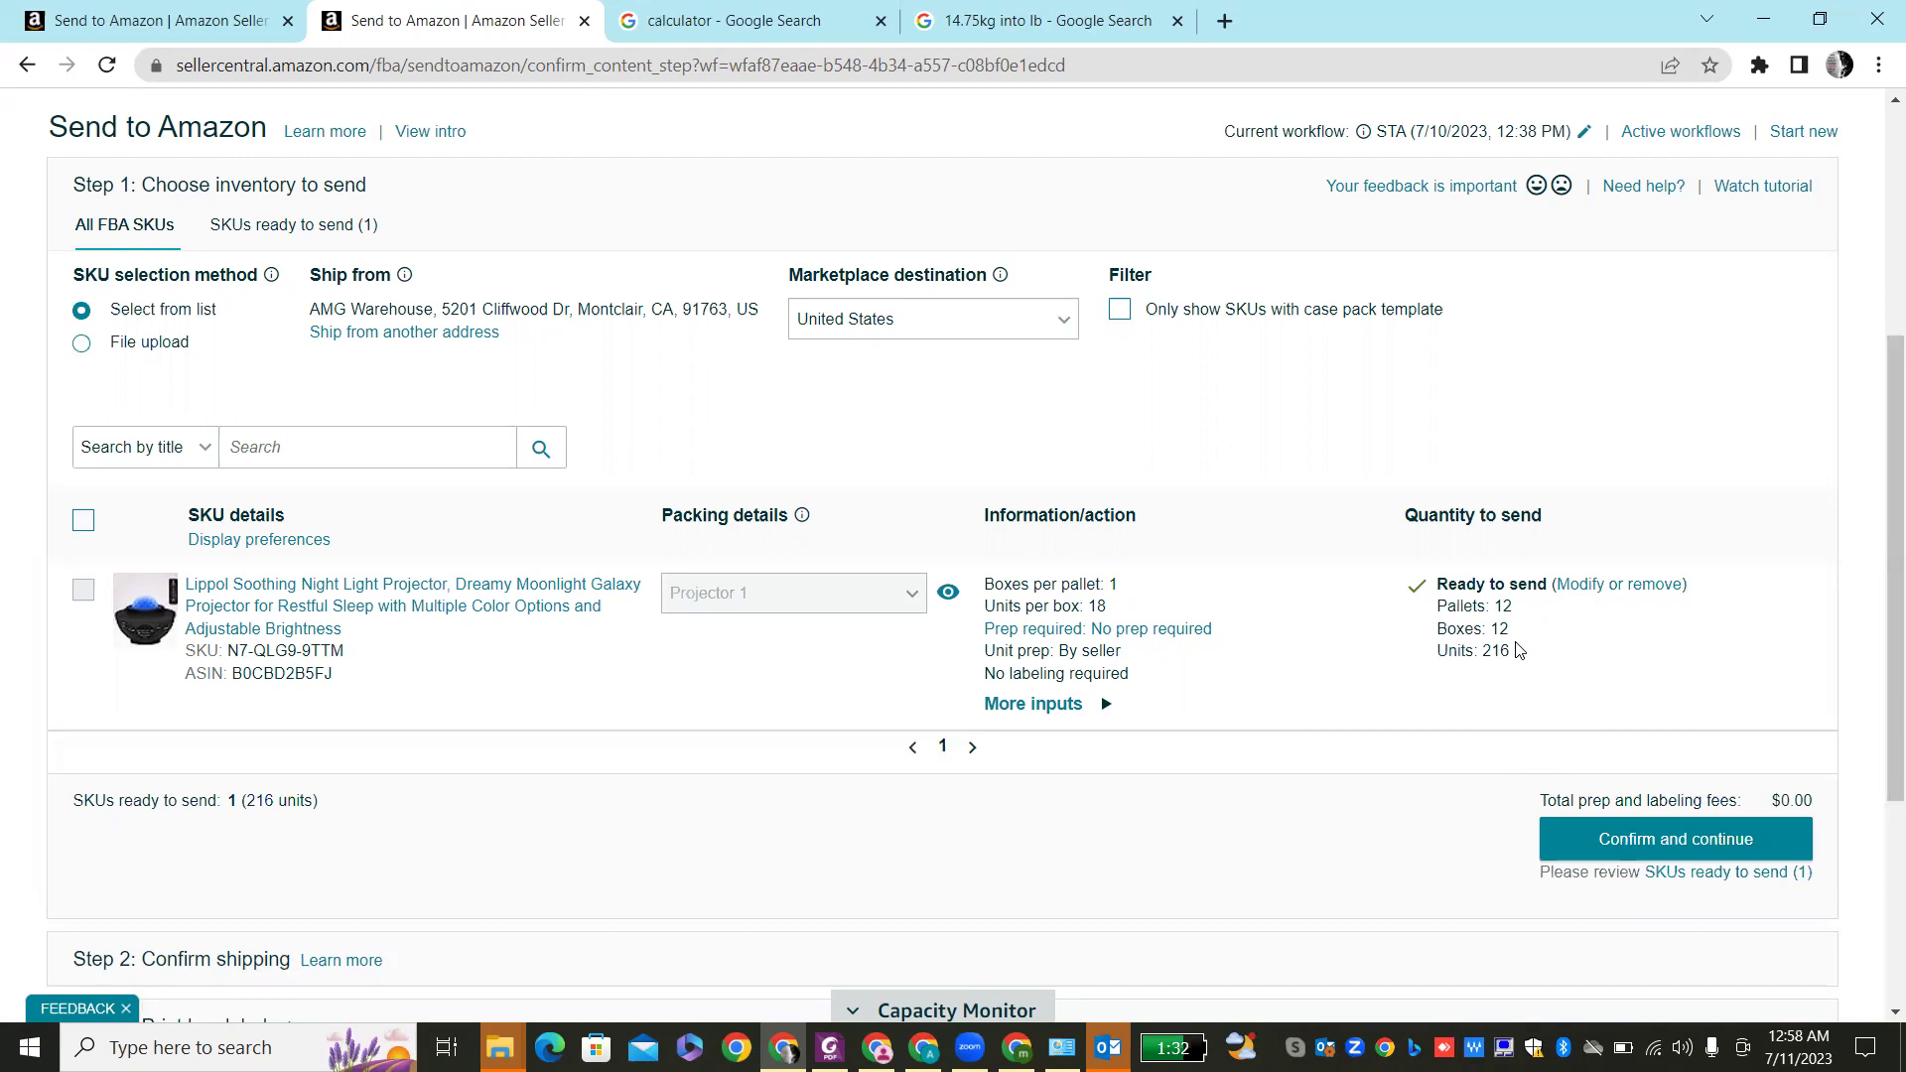
left_click(1636, 851)
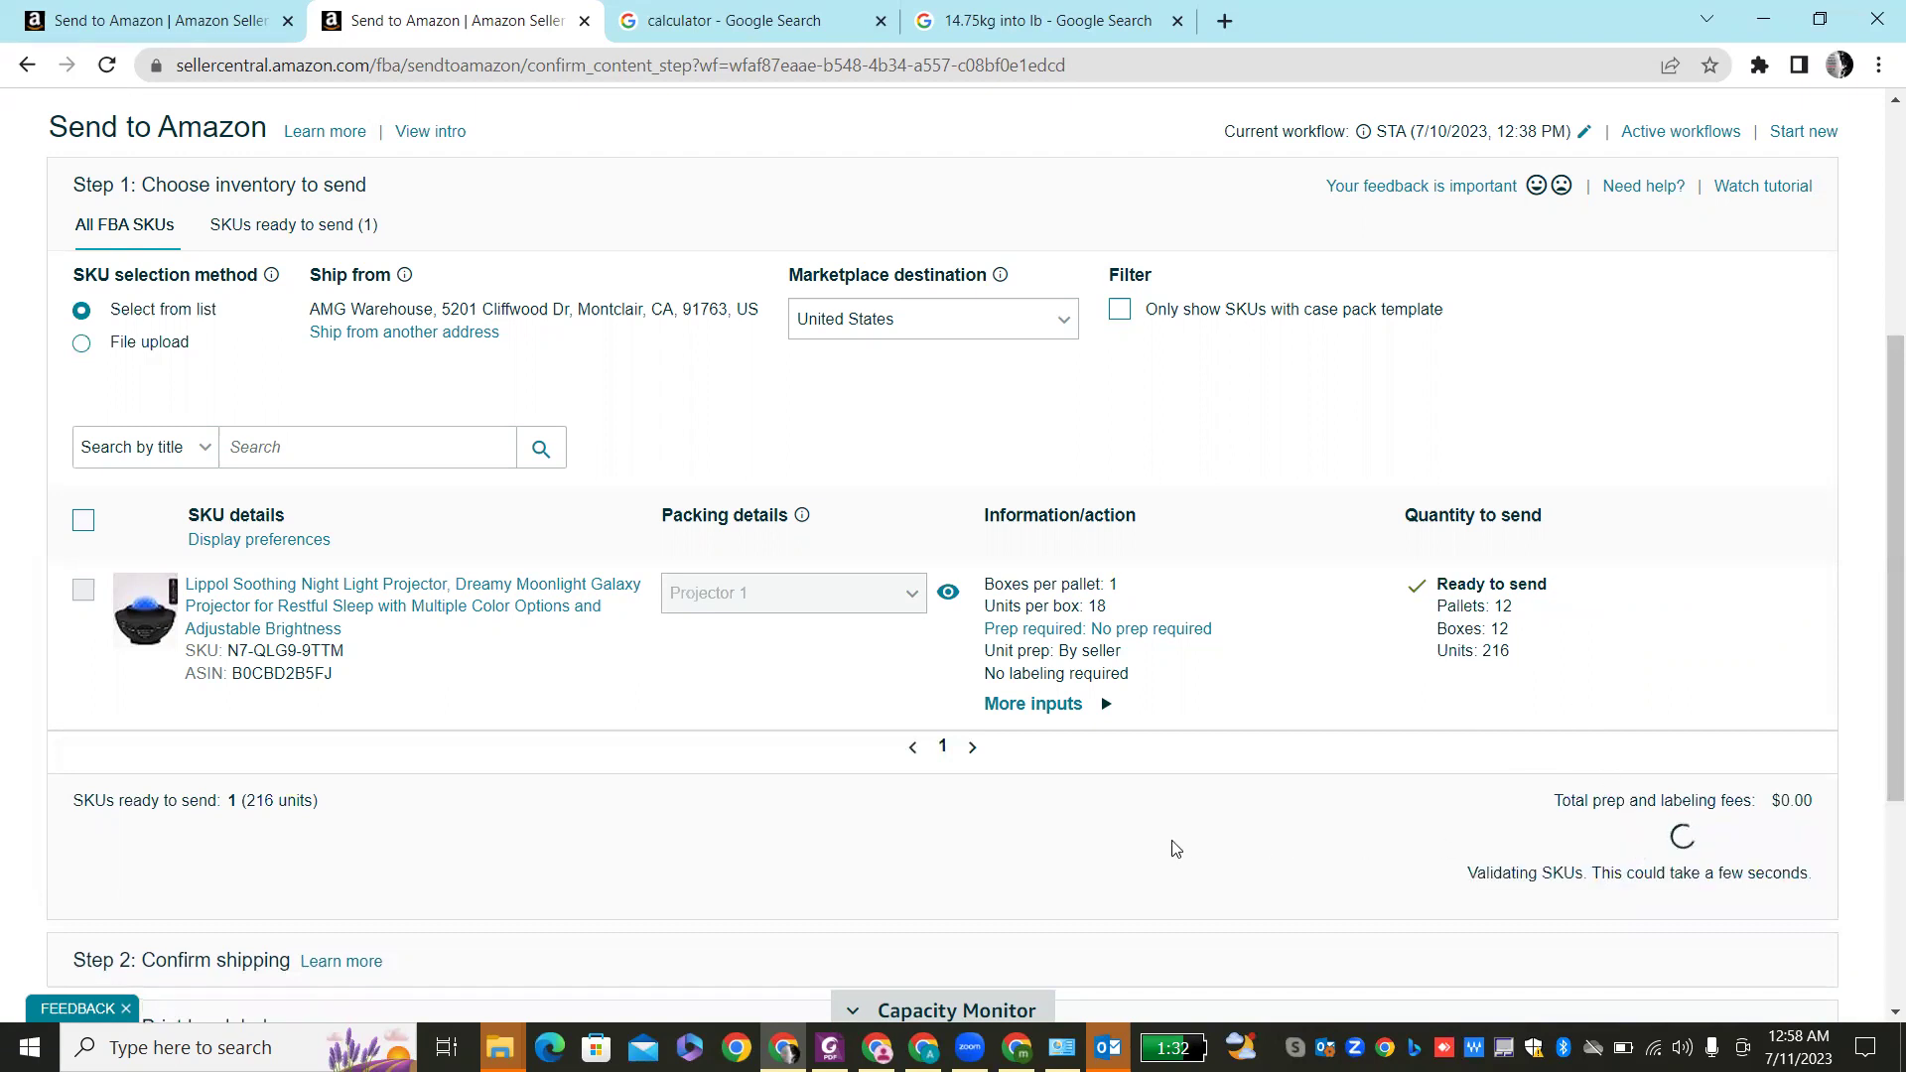
- Review the ship date, shipping mode, shipment contents, pallet estimates and fees in the Confirm shipping step
scroll(1174, 849, "down", 4)
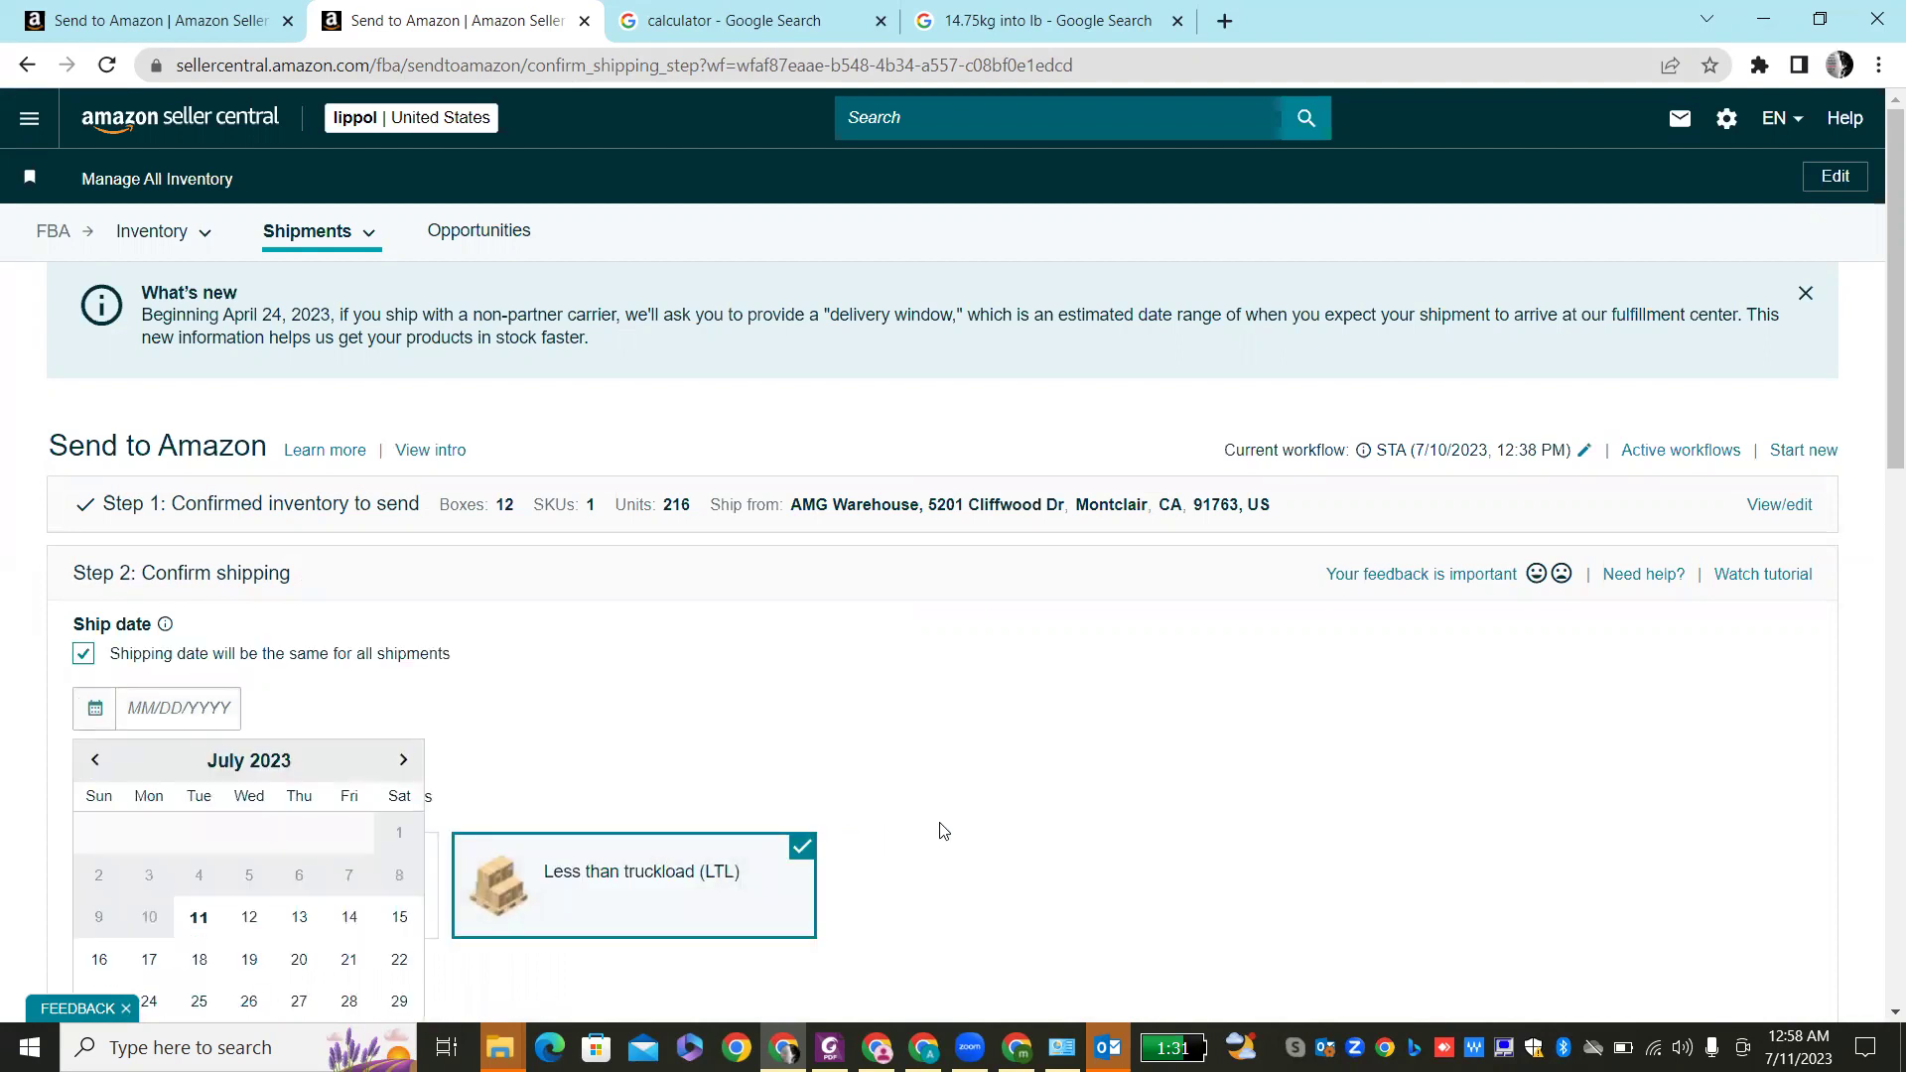
scroll(944, 831, "down", 5)
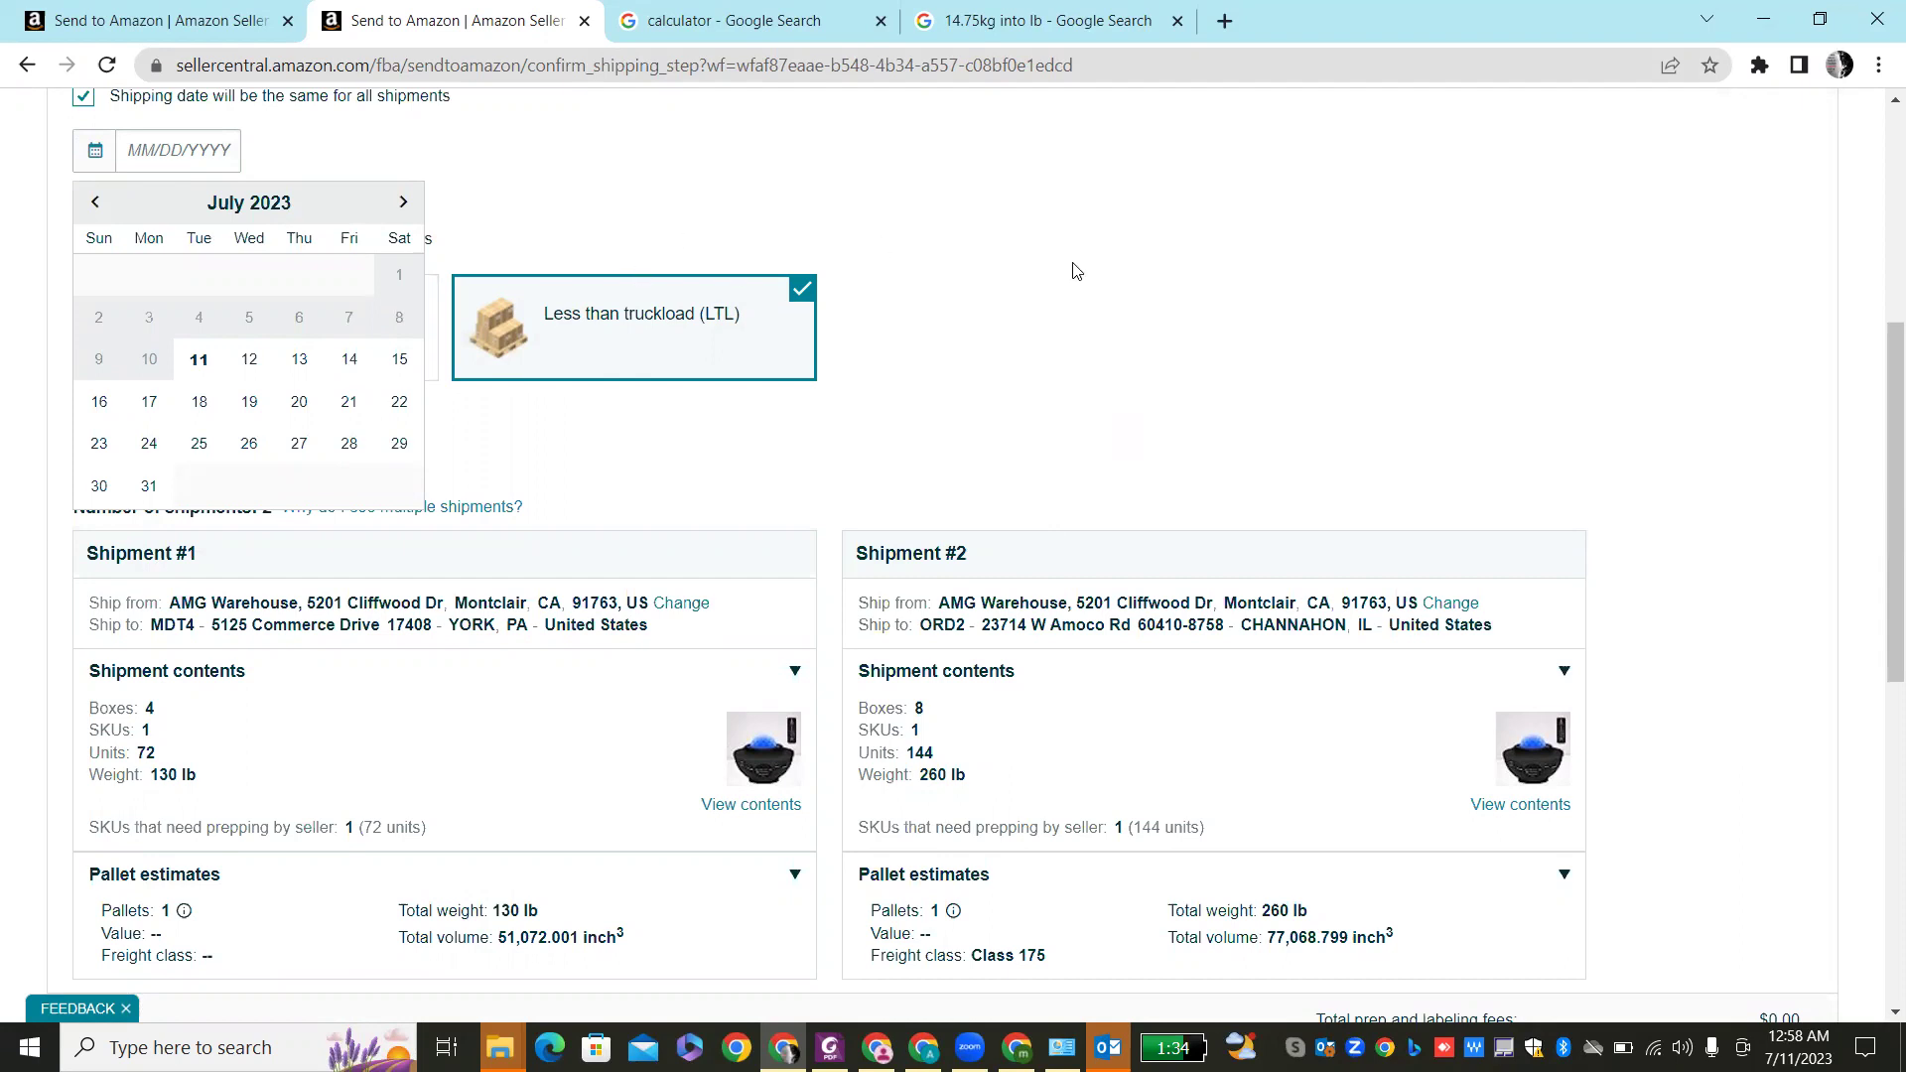
scroll(1073, 270, "down", 5)
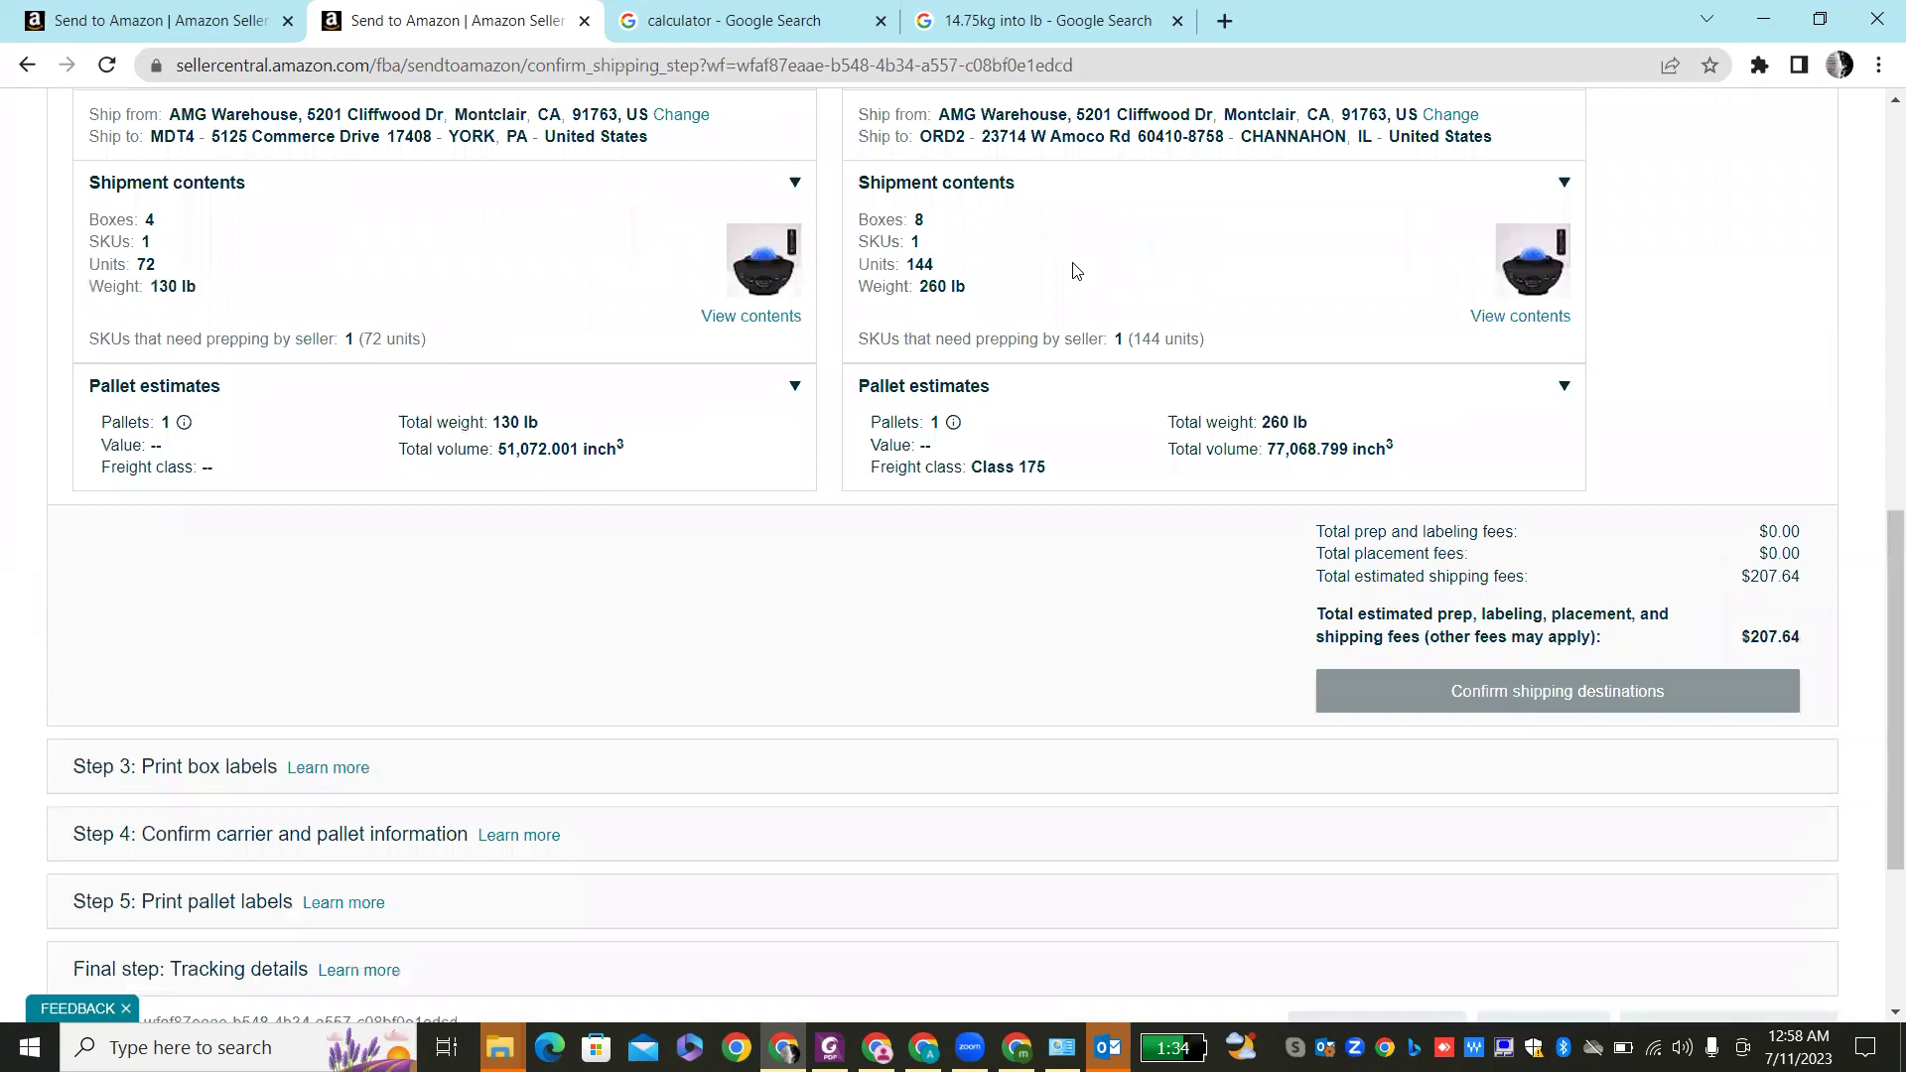
scroll(1073, 270, "up", 6)
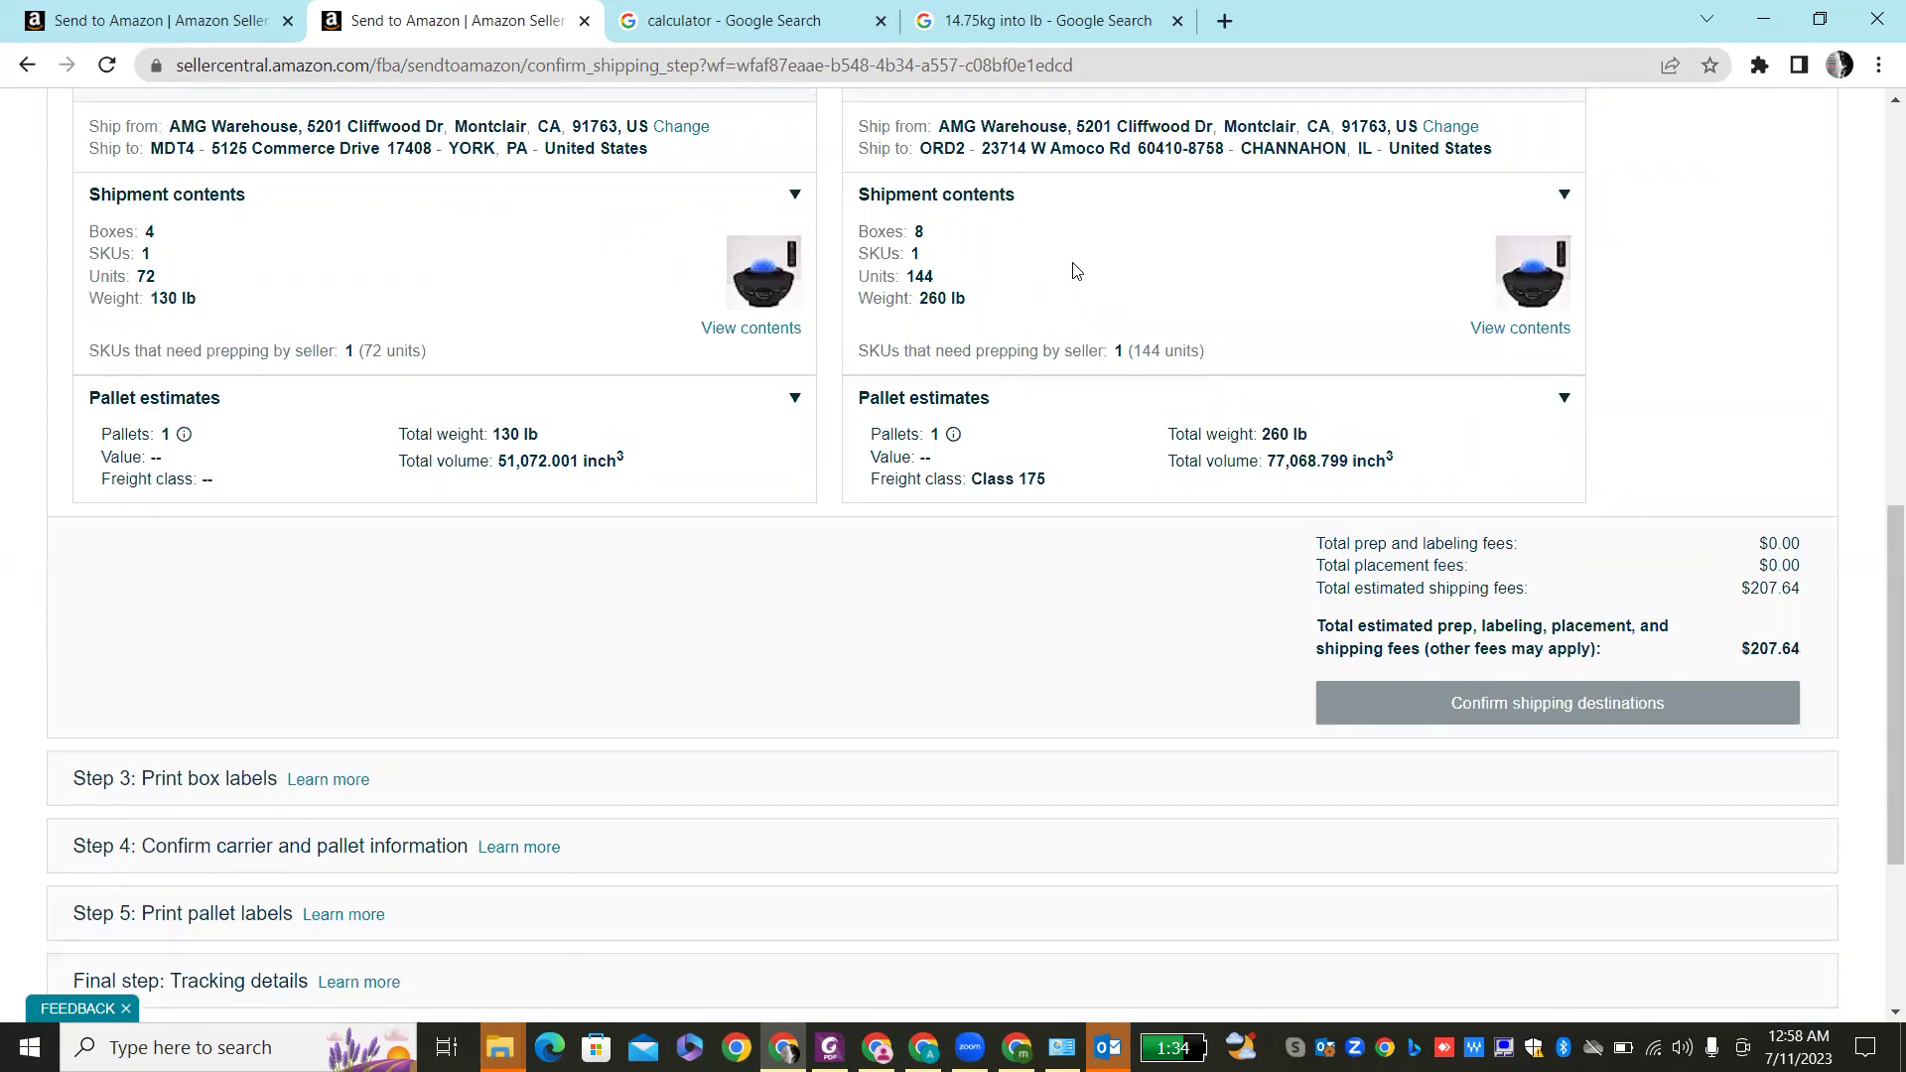
scroll(1073, 270, "down", 5)
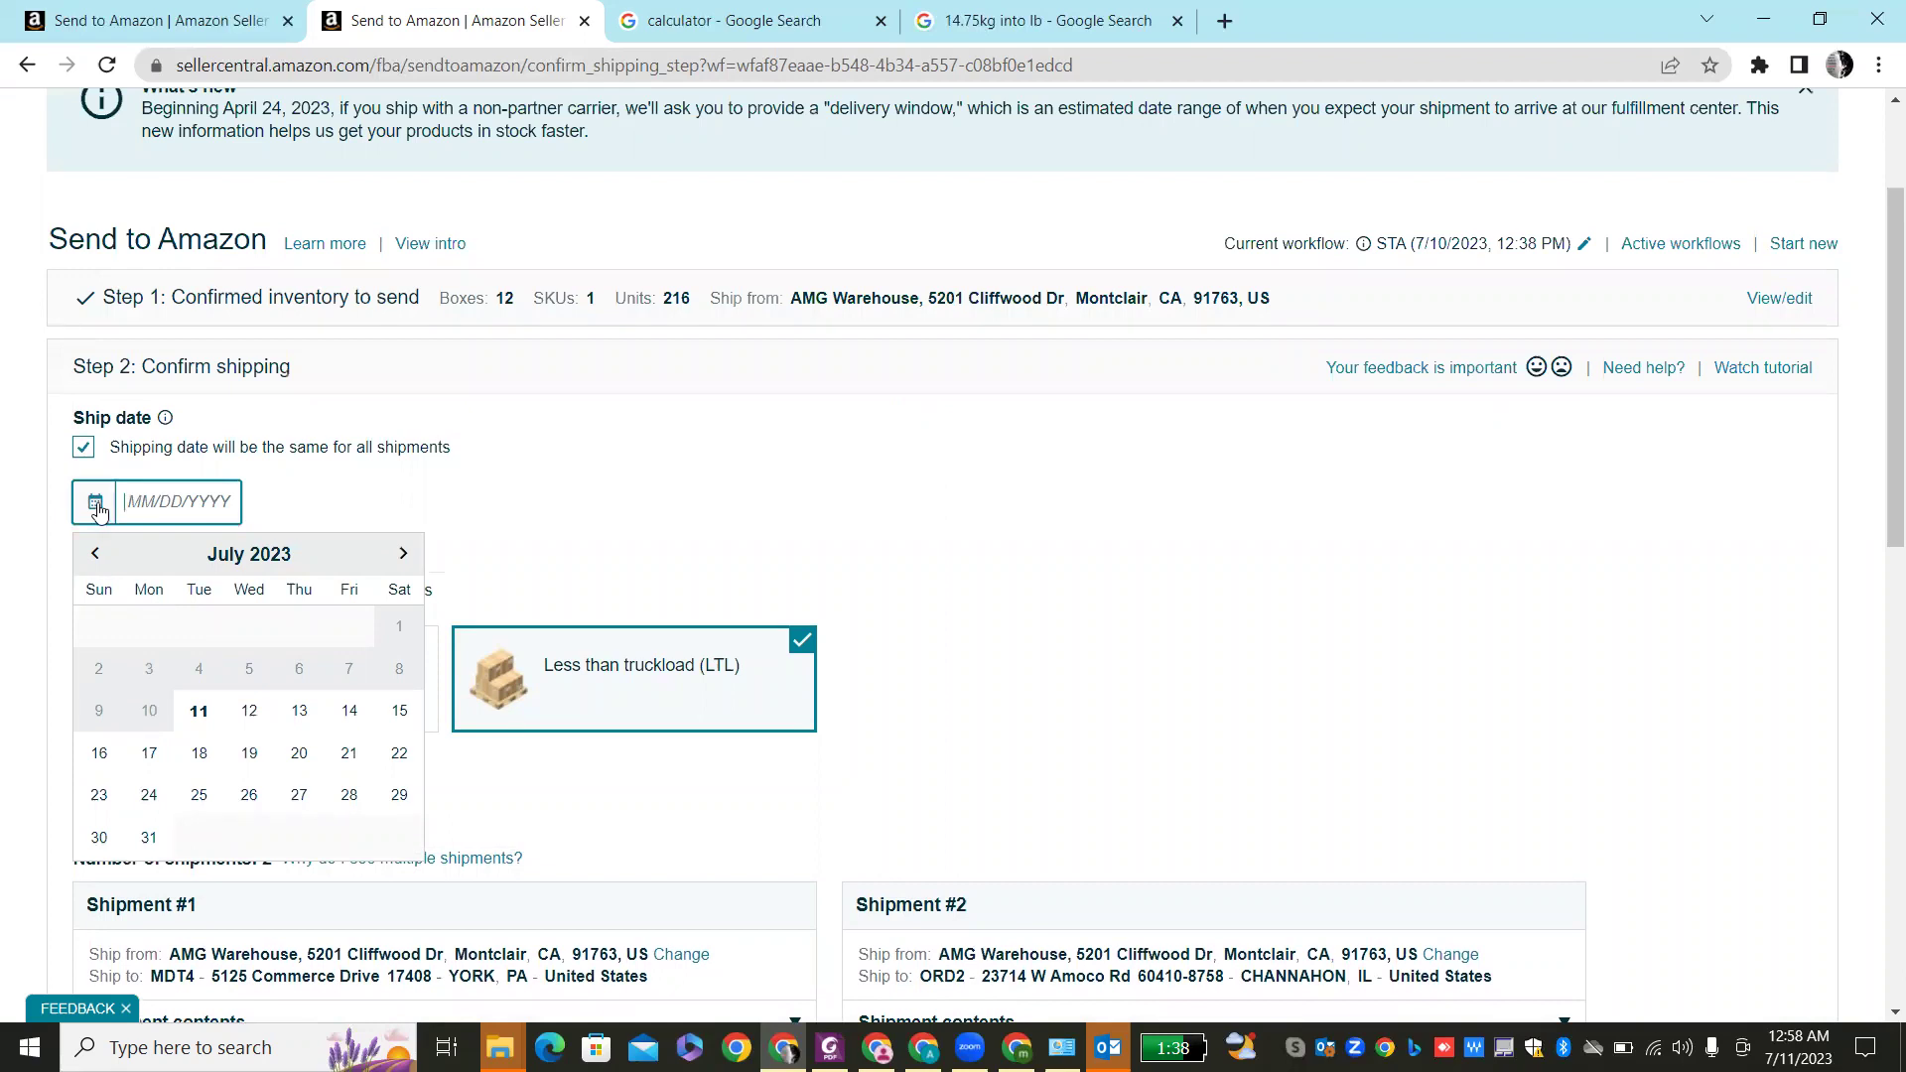
- Set the ship date for all shipments to 07/14/2023
left_click(96, 511)
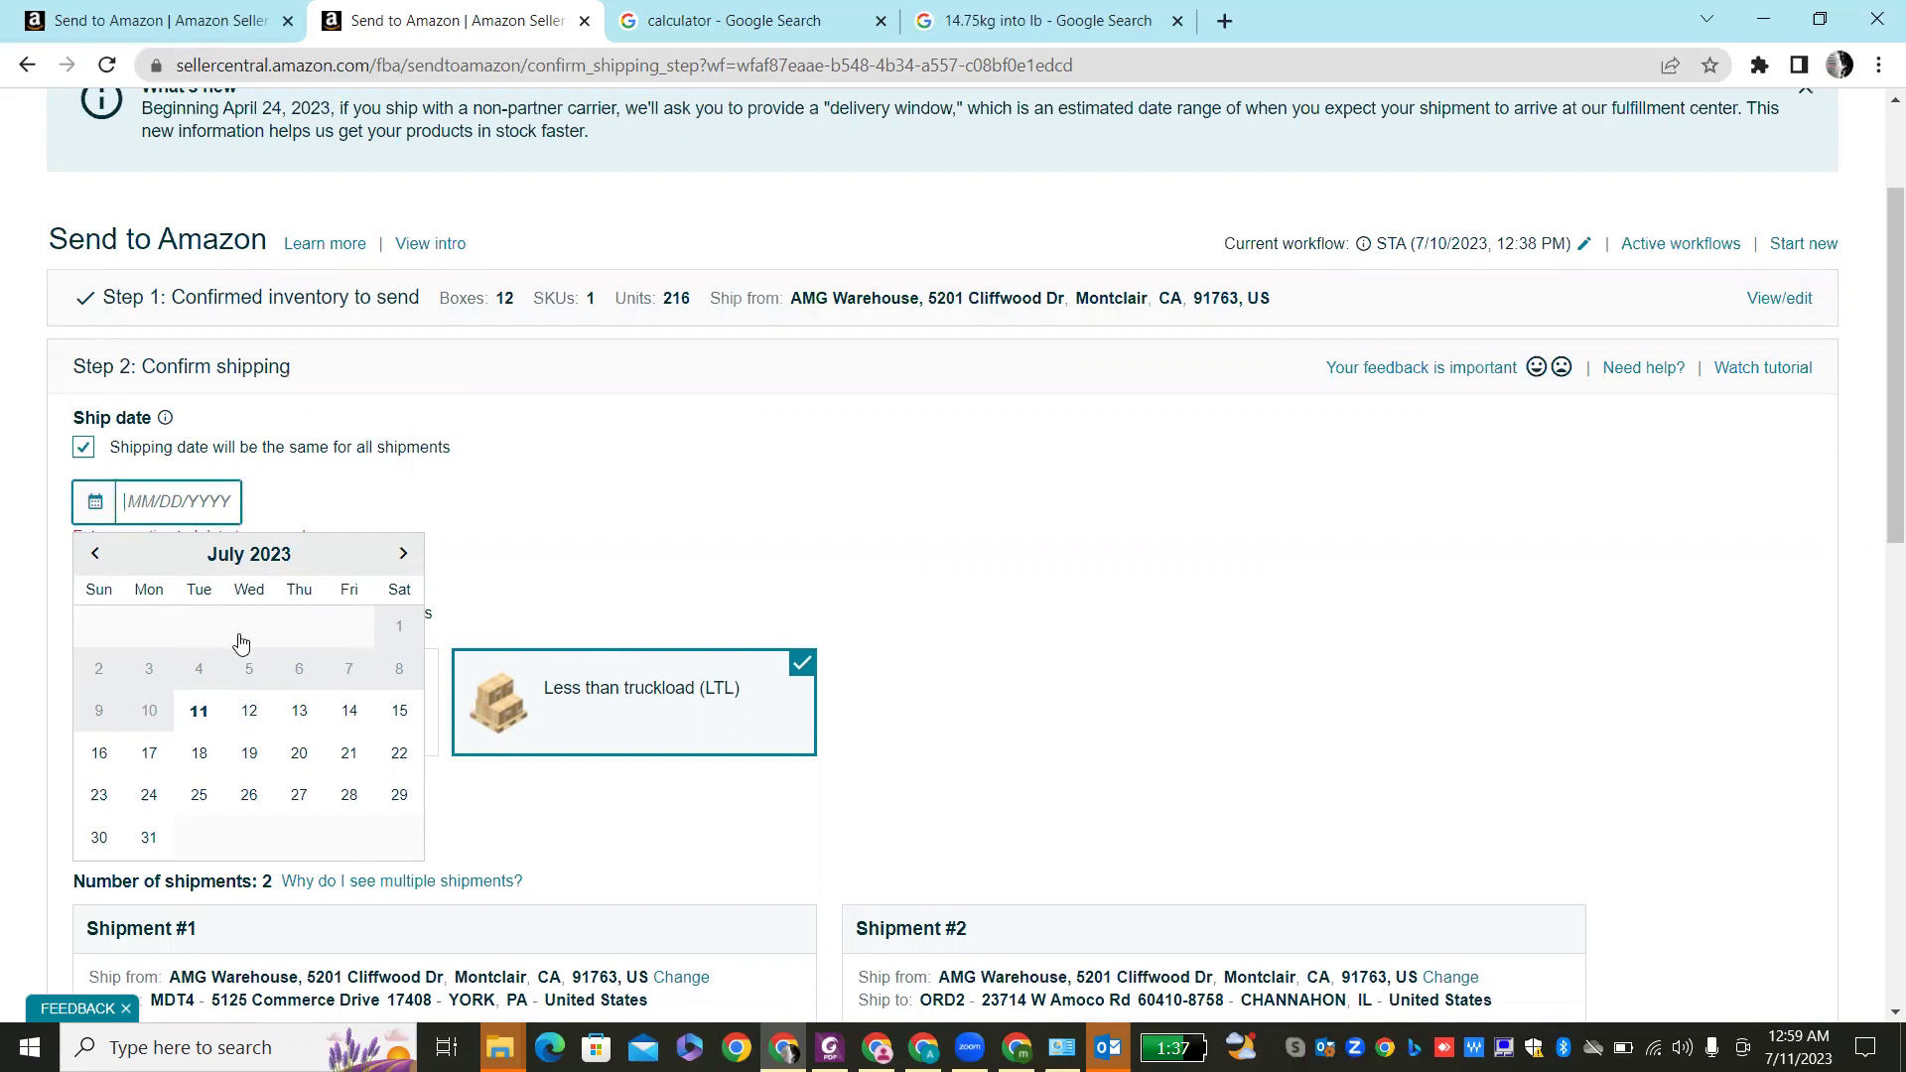
left_click(347, 720)
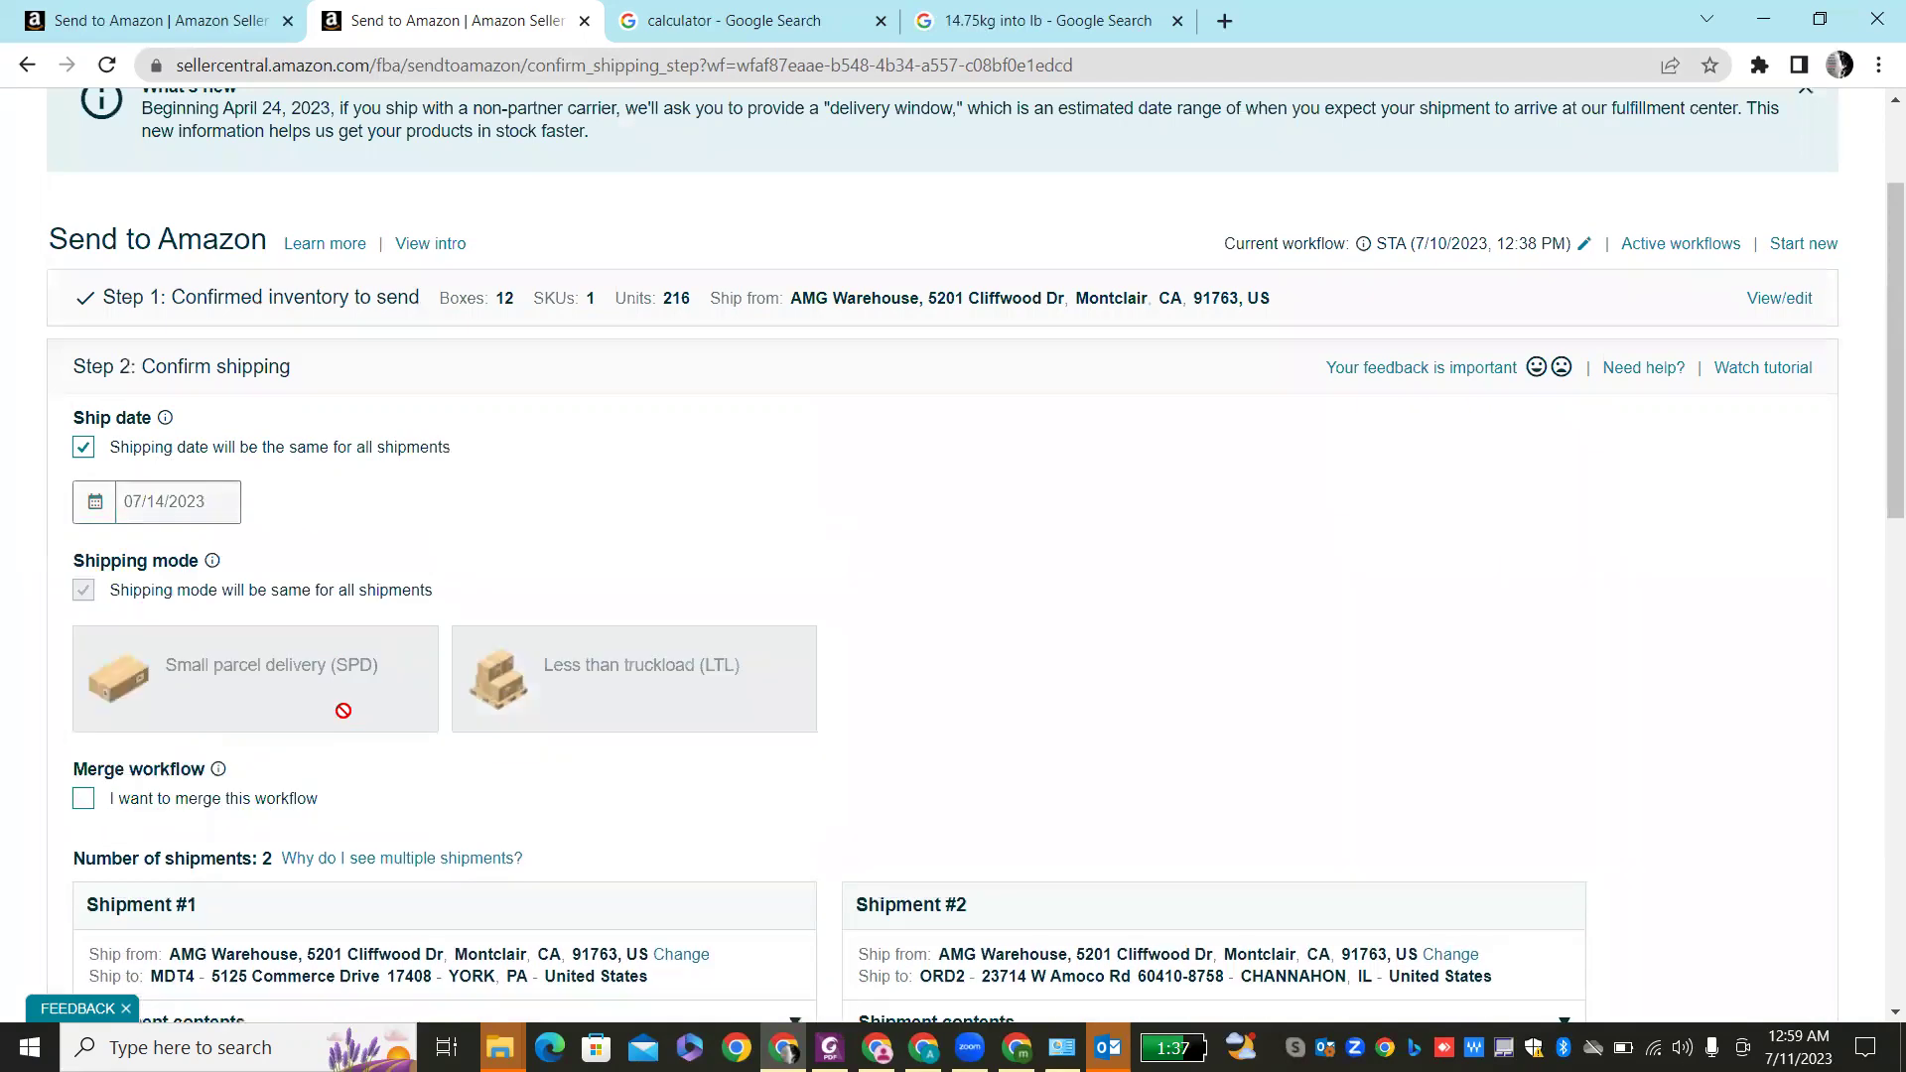
scroll(997, 589, "down", 5)
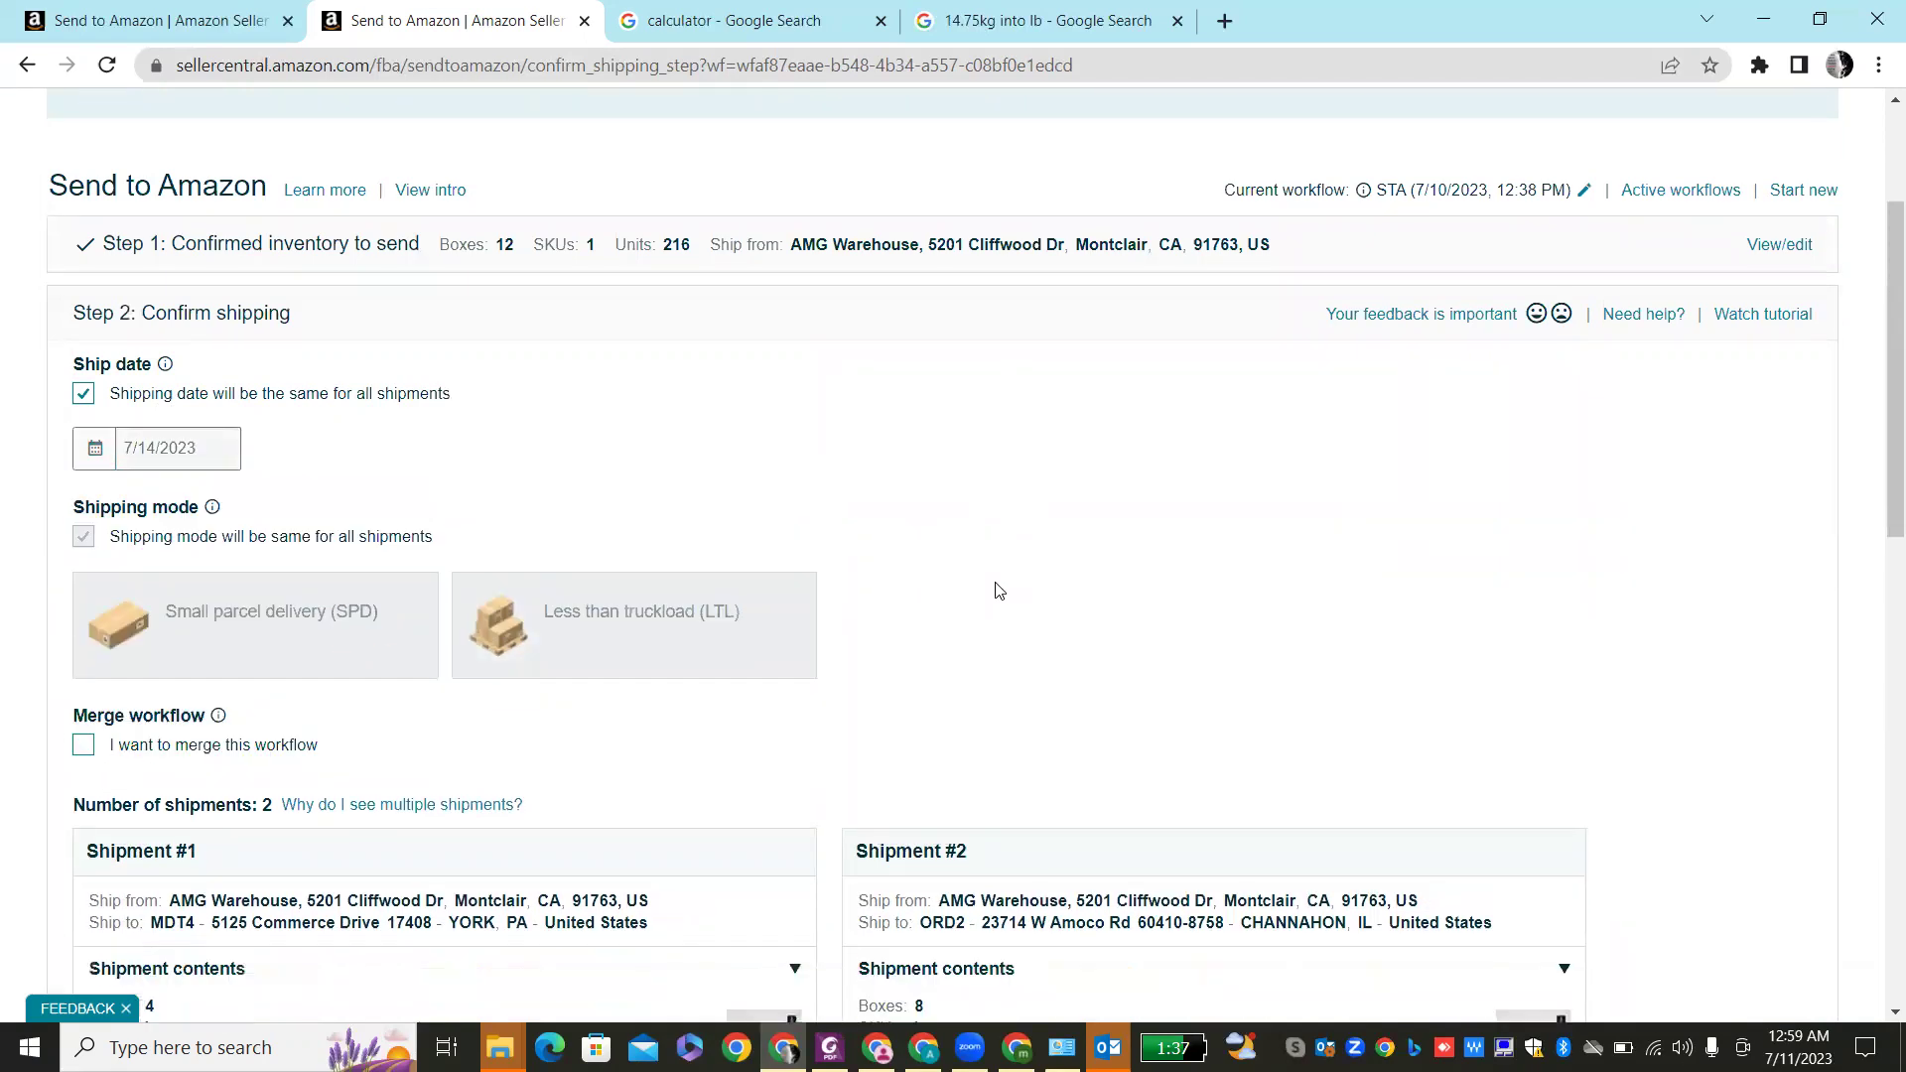
scroll(999, 589, "down", 3)
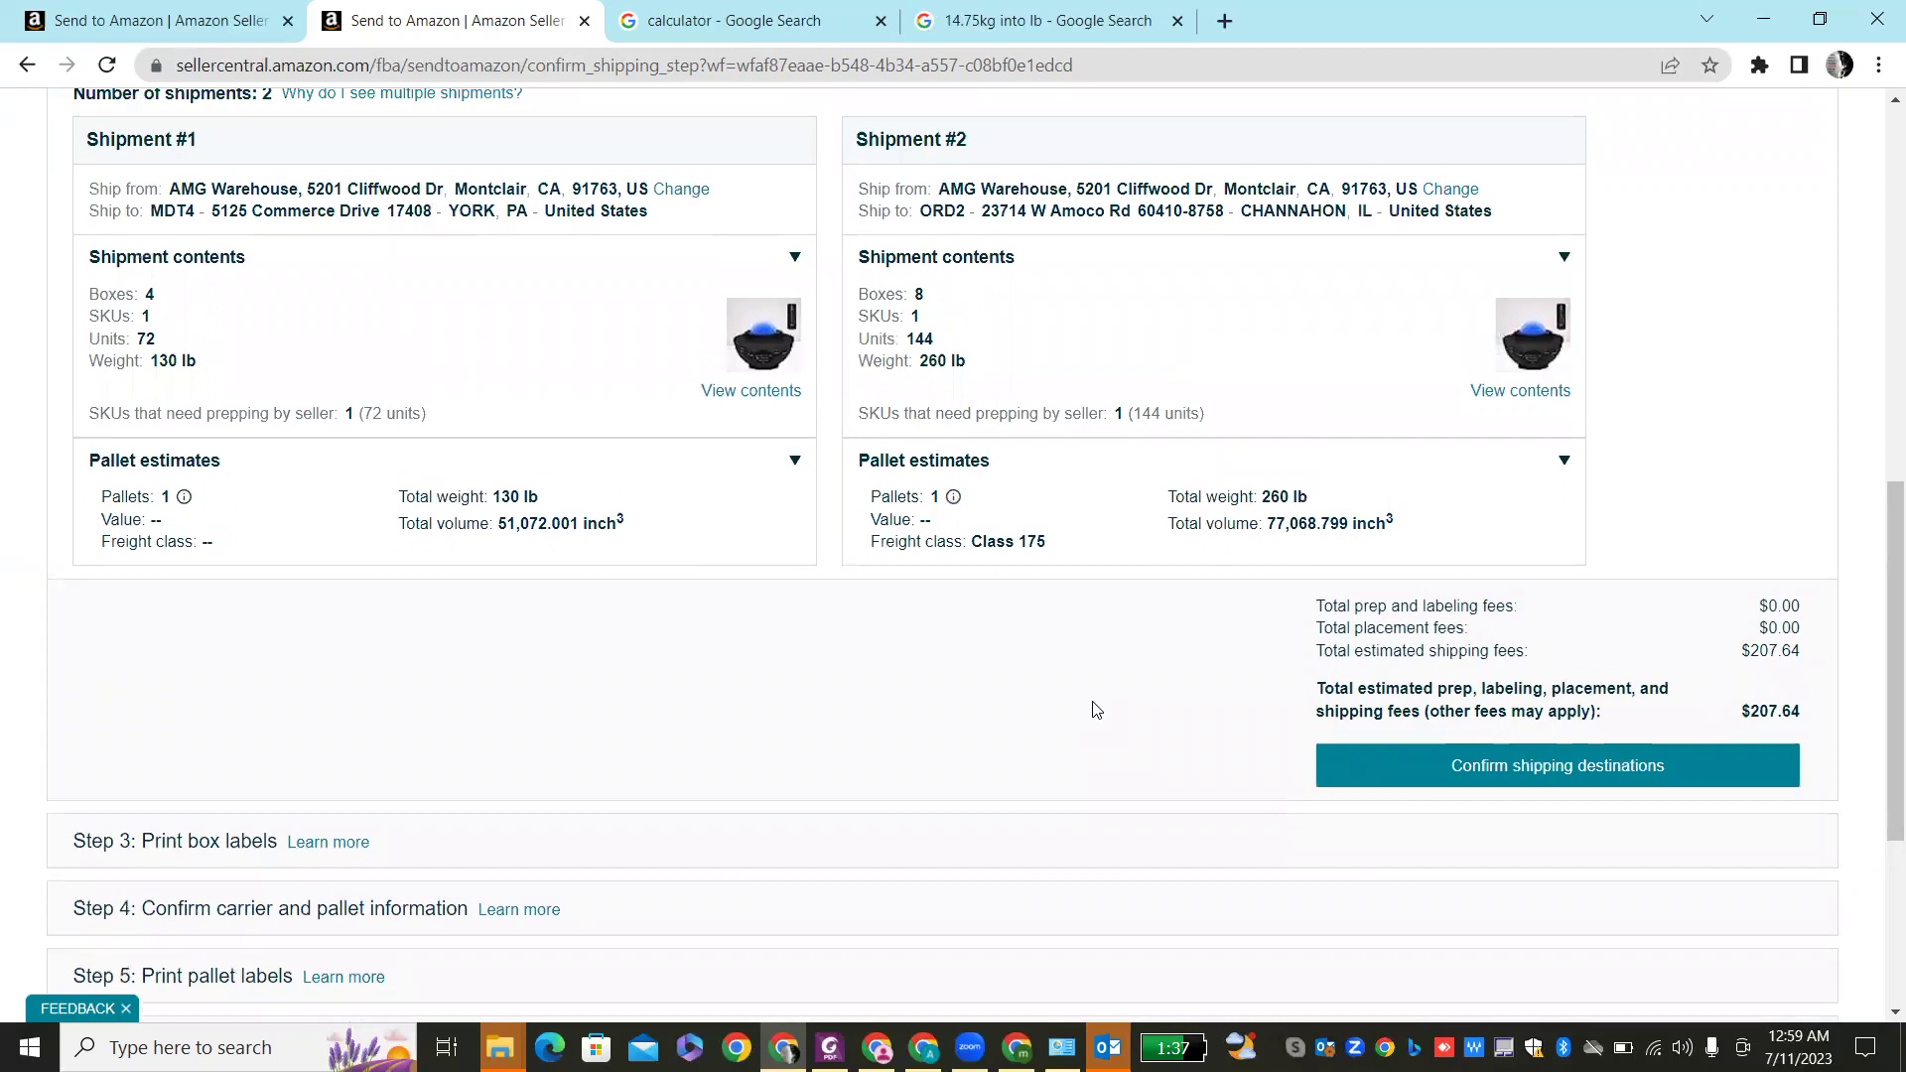
- Check both shipments' contents, pallet estimates and fees, and confirm the shipping destinations with less than truckload (LTL) as the mode
scroll(1096, 709, "up", 3)
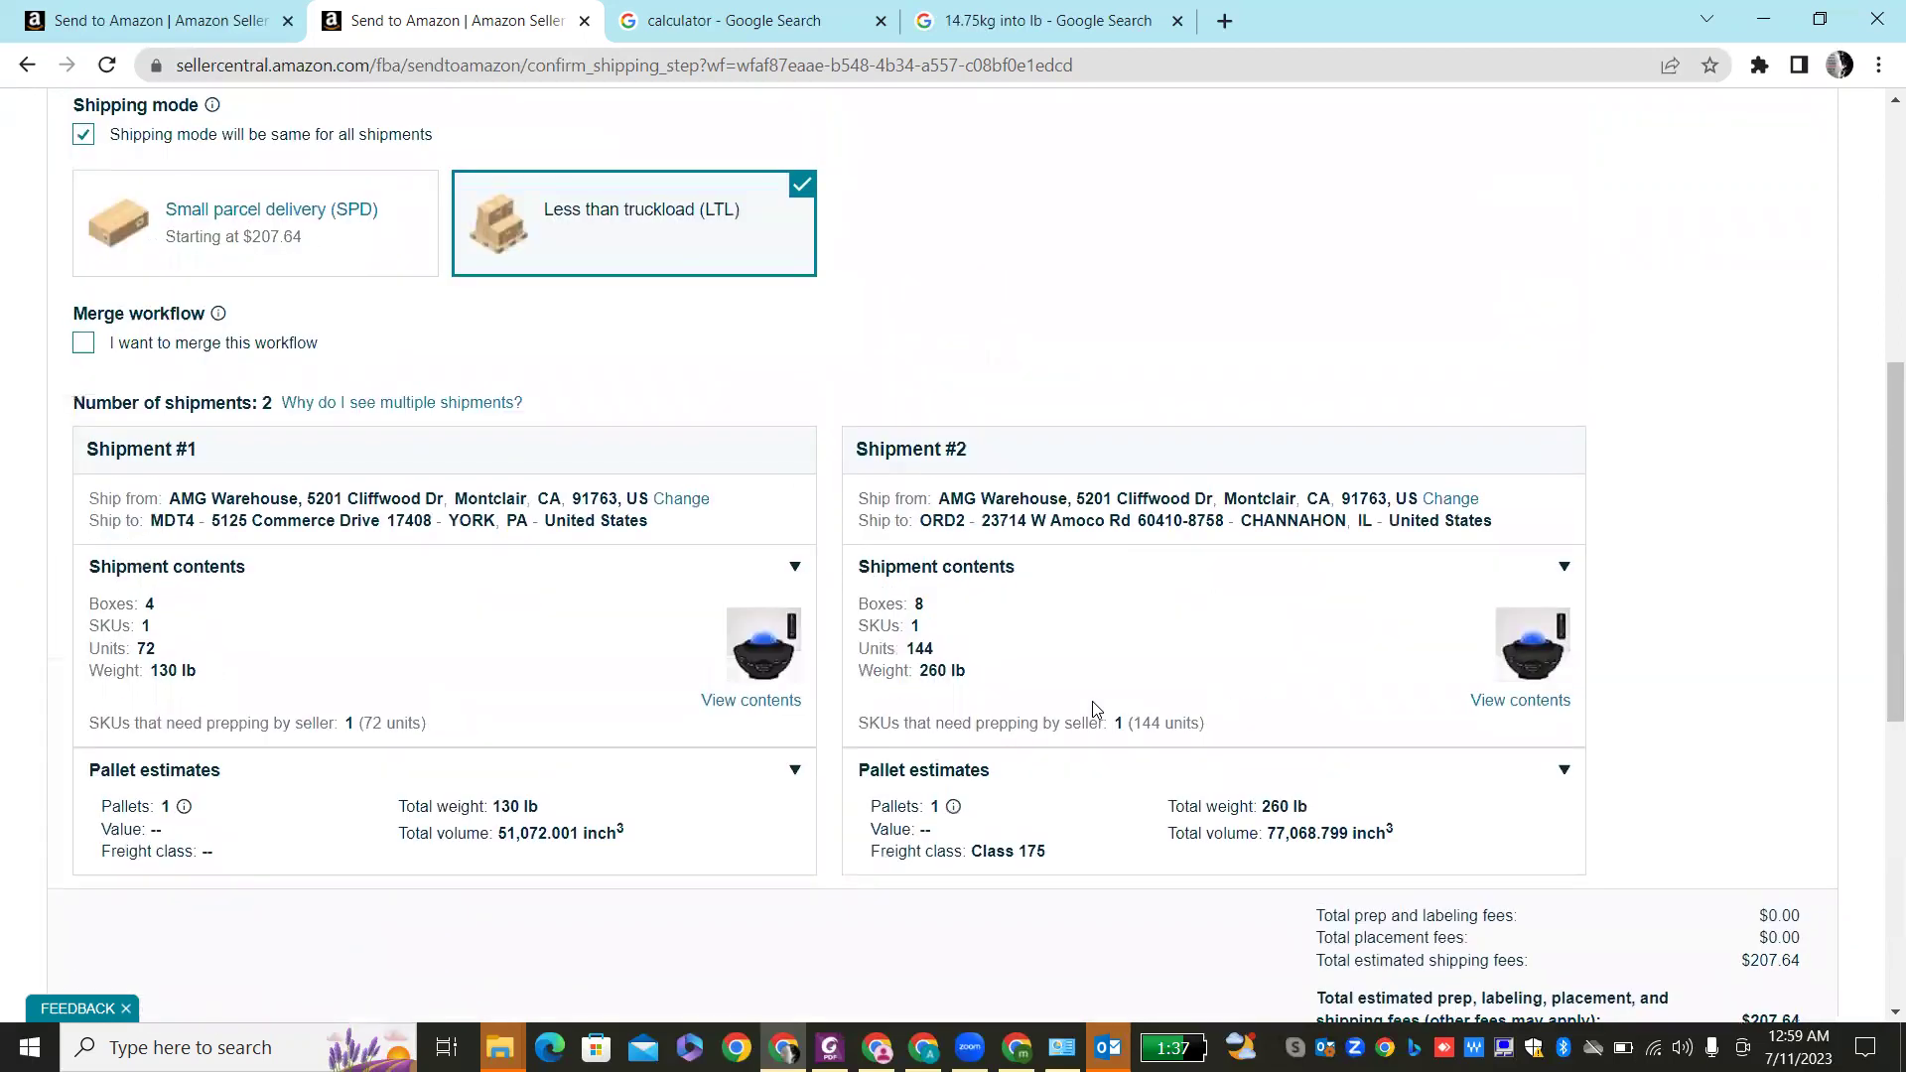
scroll(1096, 709, "down", 2)
scroll(1096, 709, "up", 3)
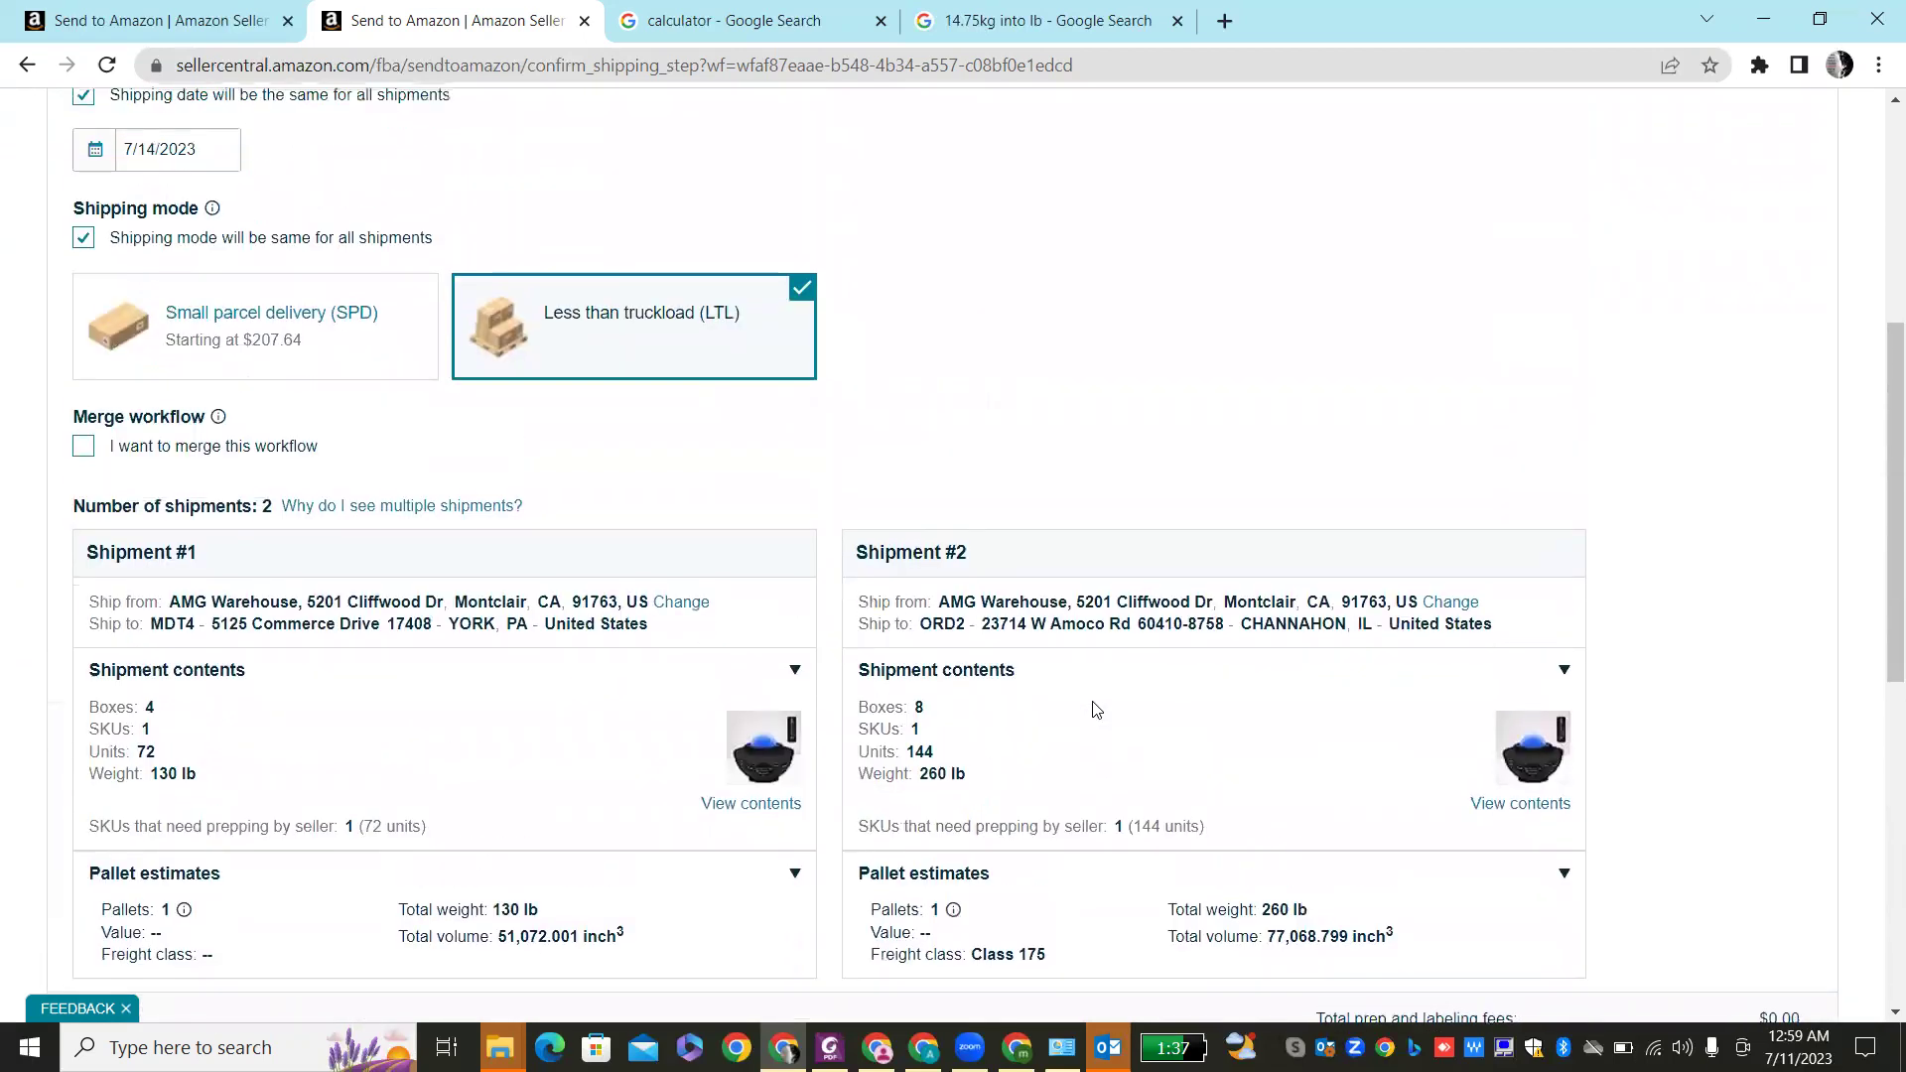
scroll(1096, 709, "down", 2)
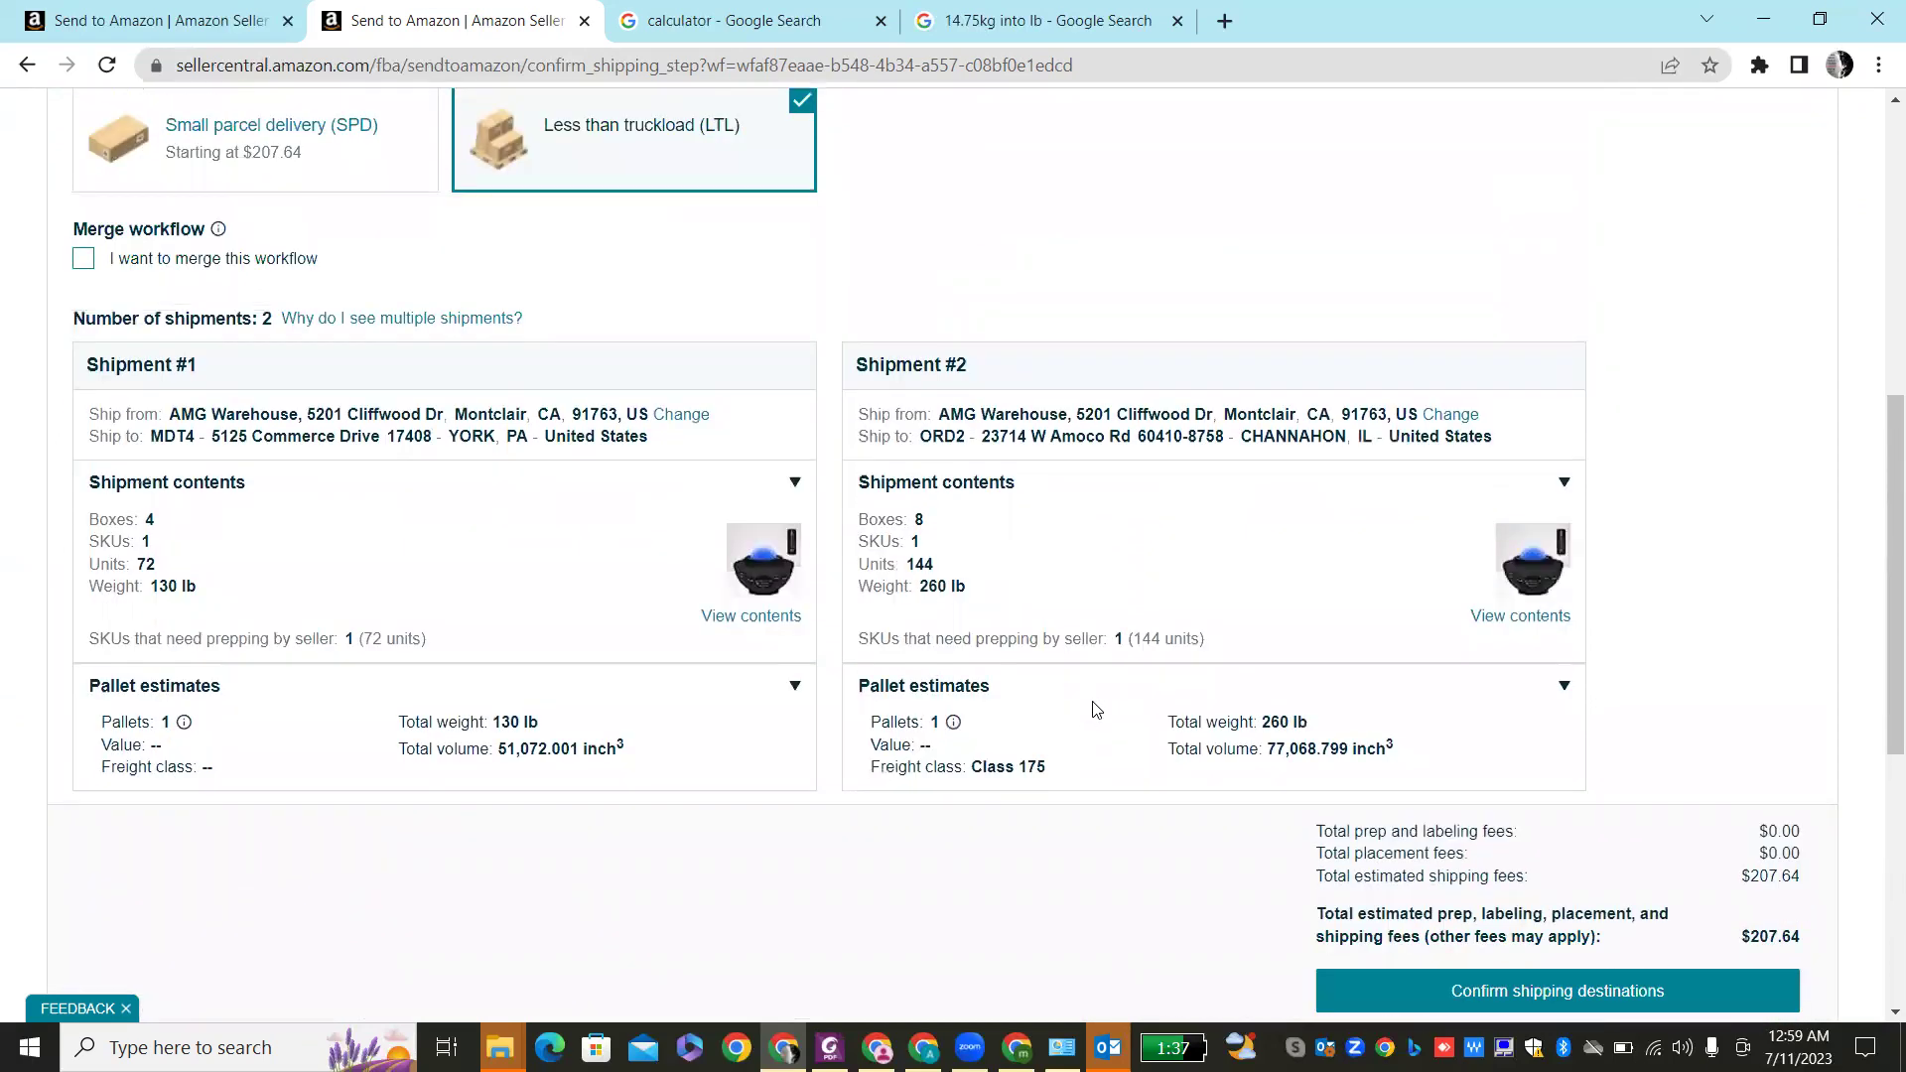
scroll(1096, 709, "up", 1)
scroll(1096, 709, "down", 2)
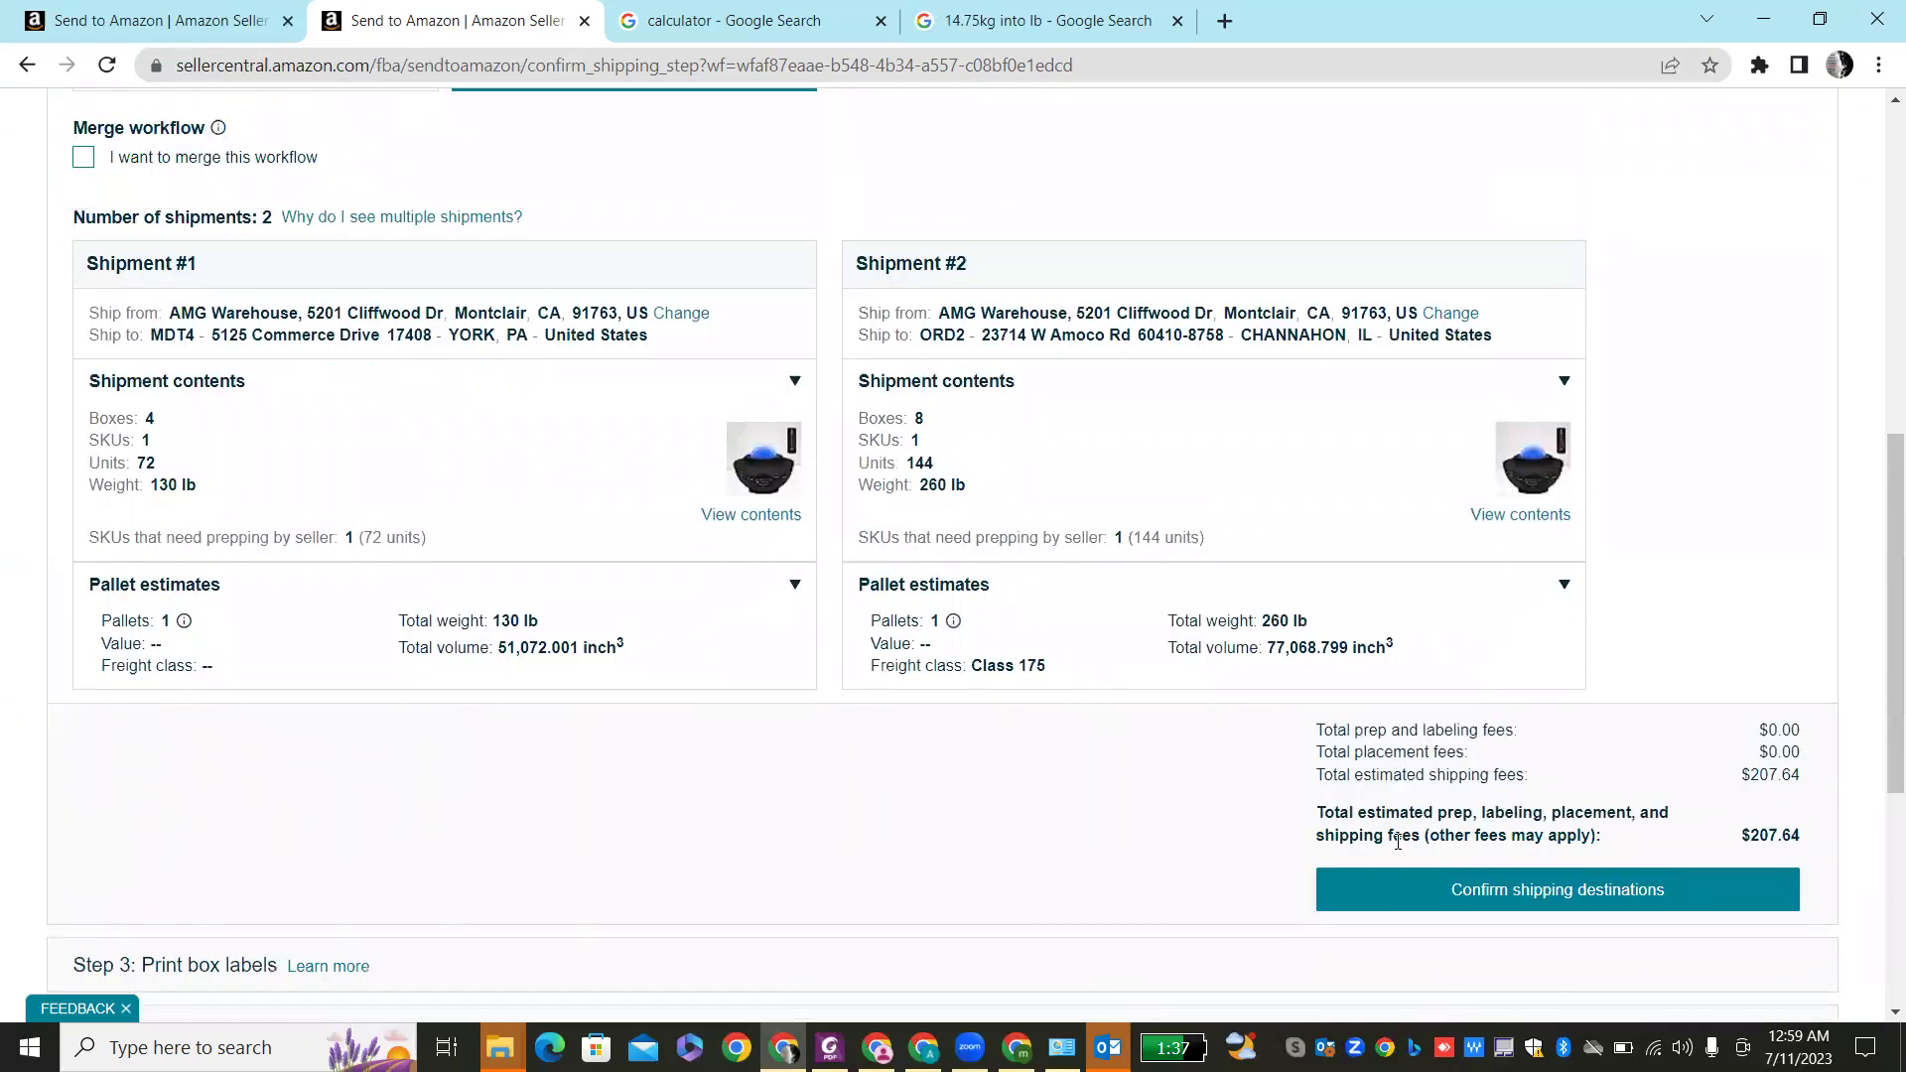
left_click(1469, 893)
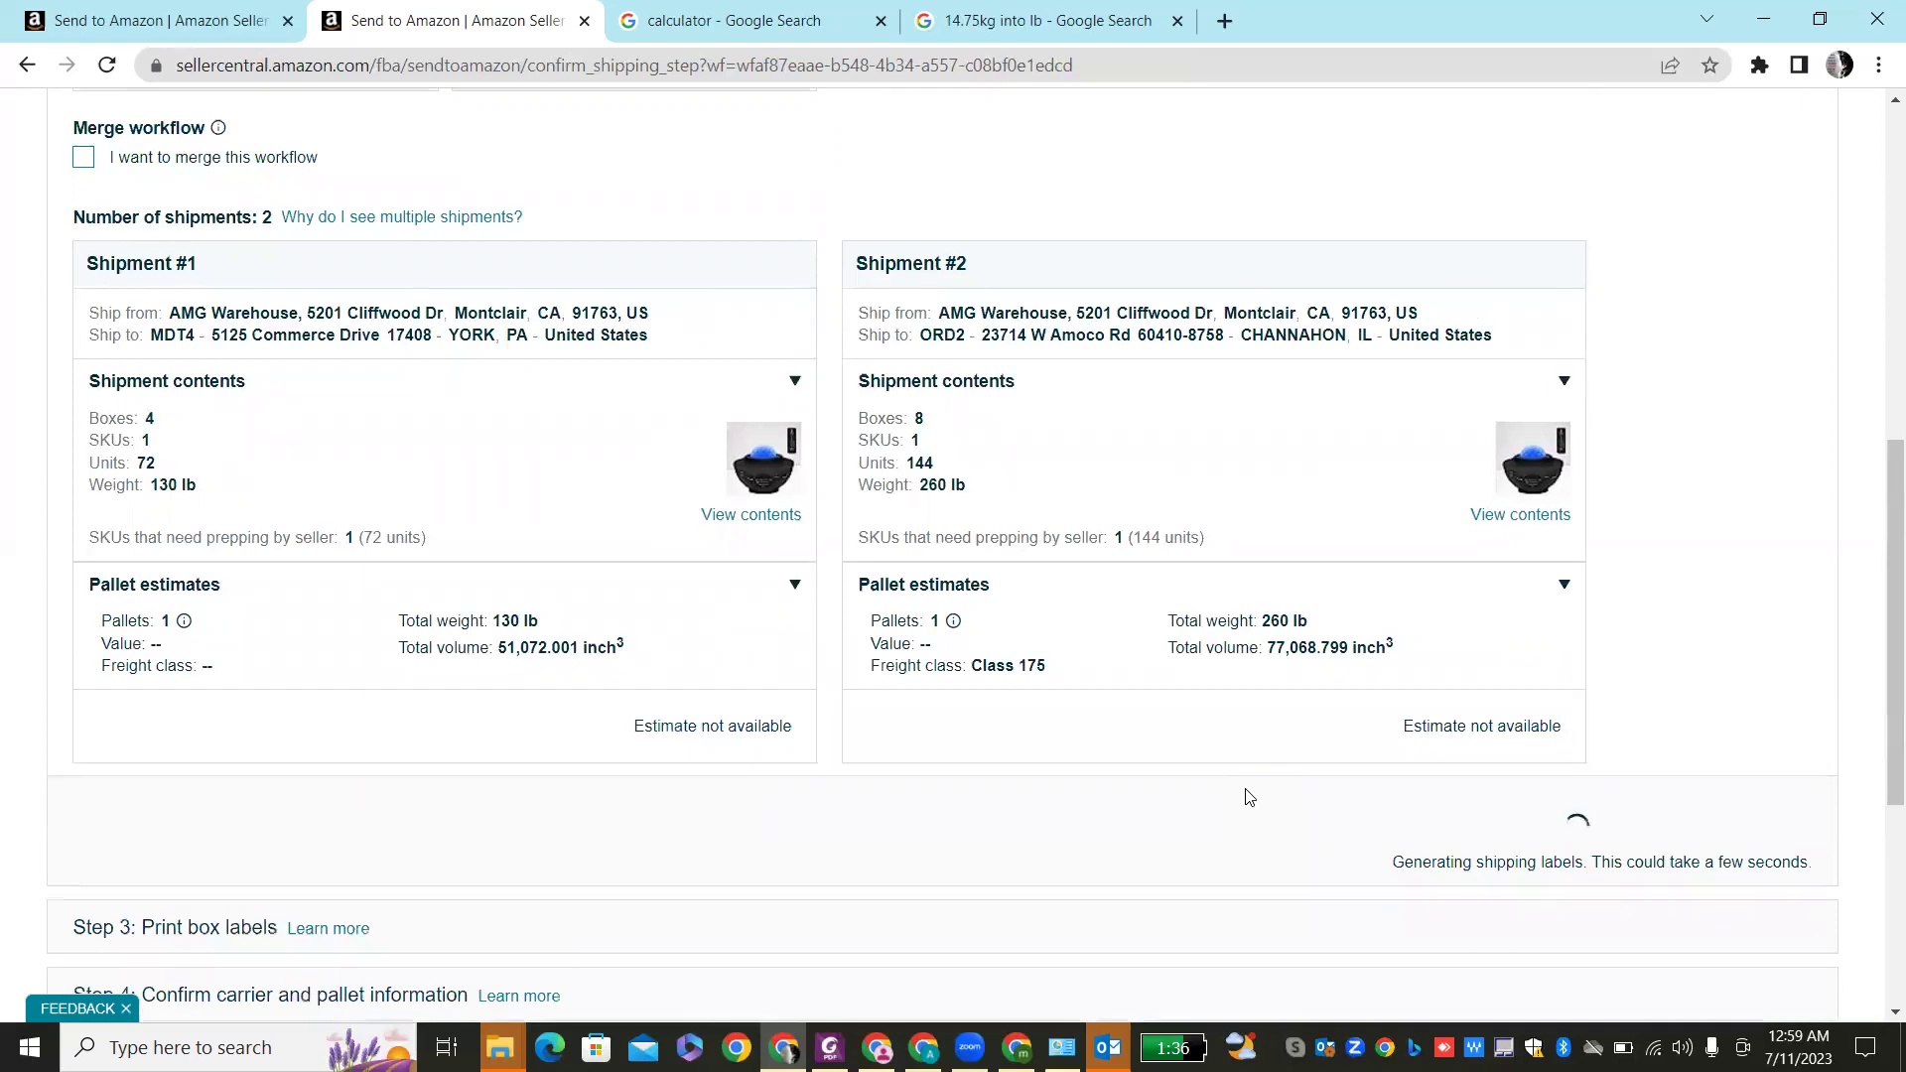
scroll(1246, 797, "down", 1)
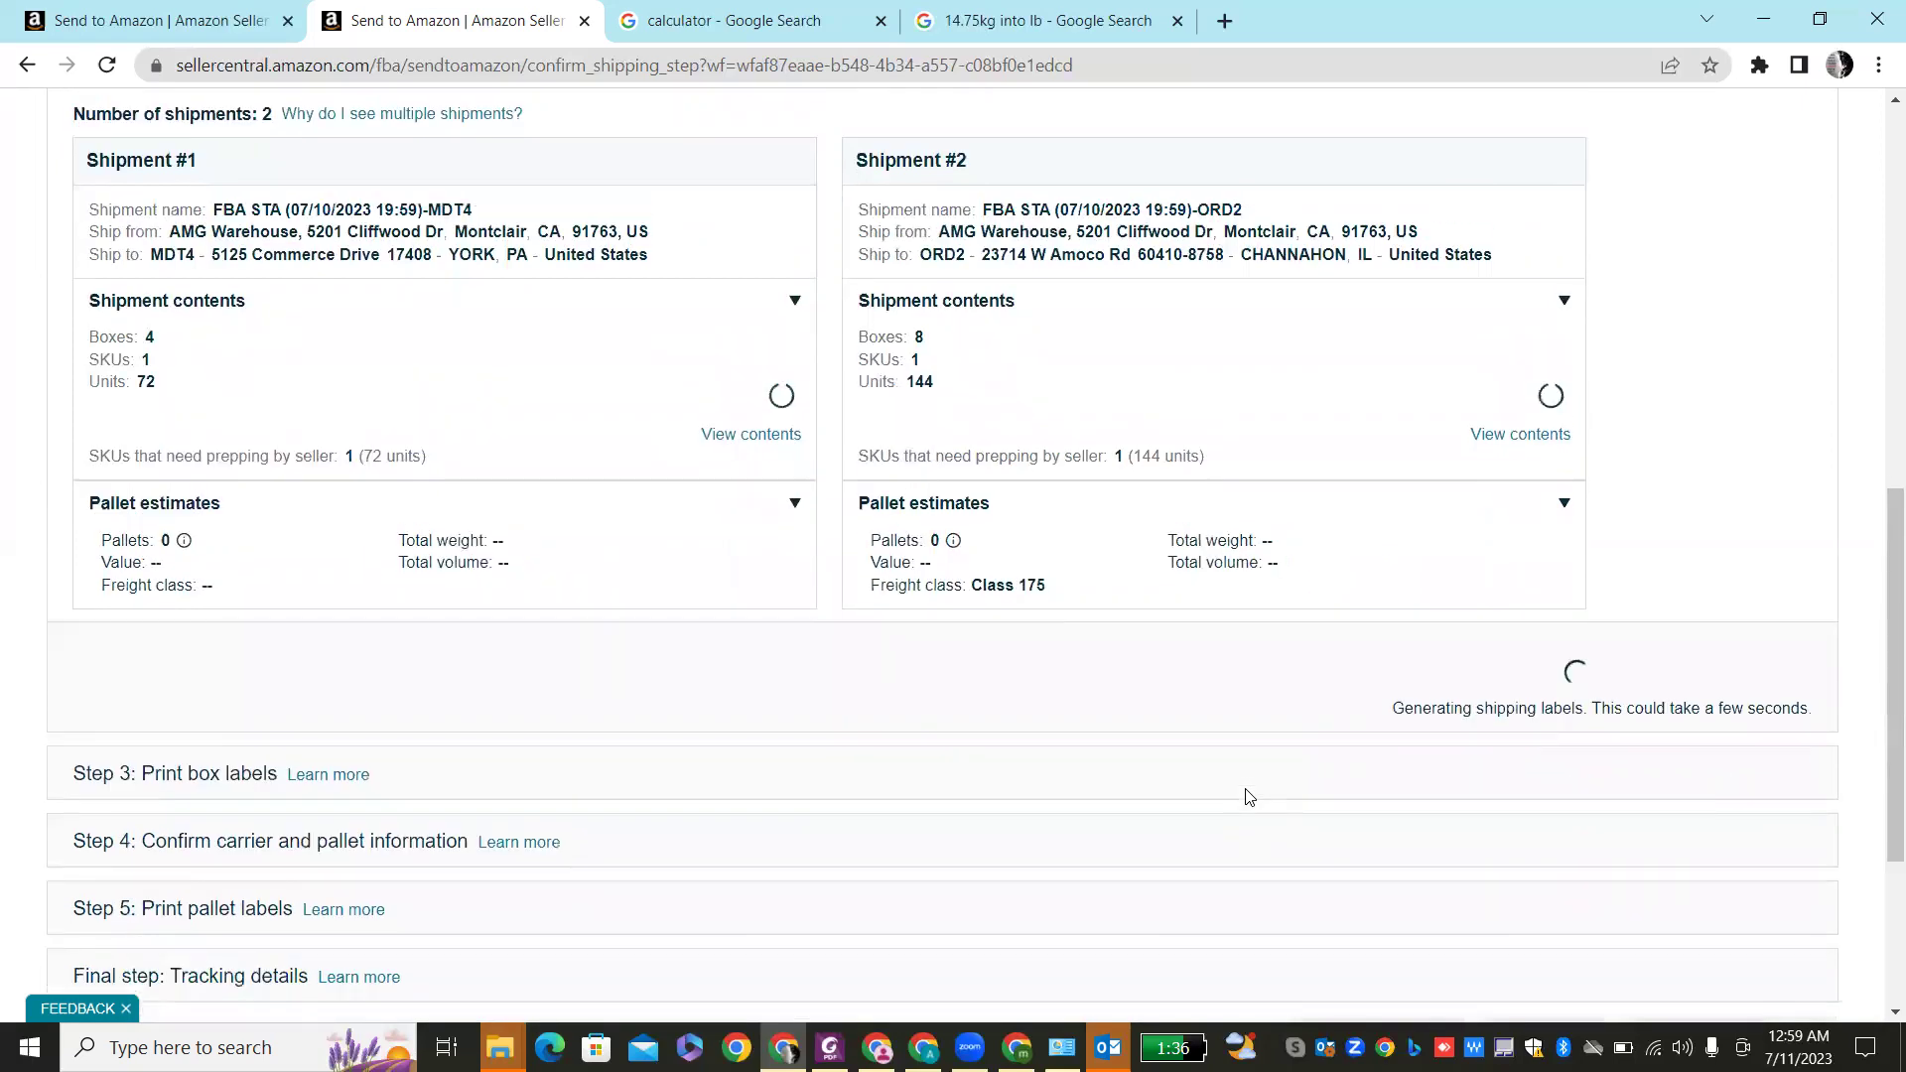
right_click(1247, 792)
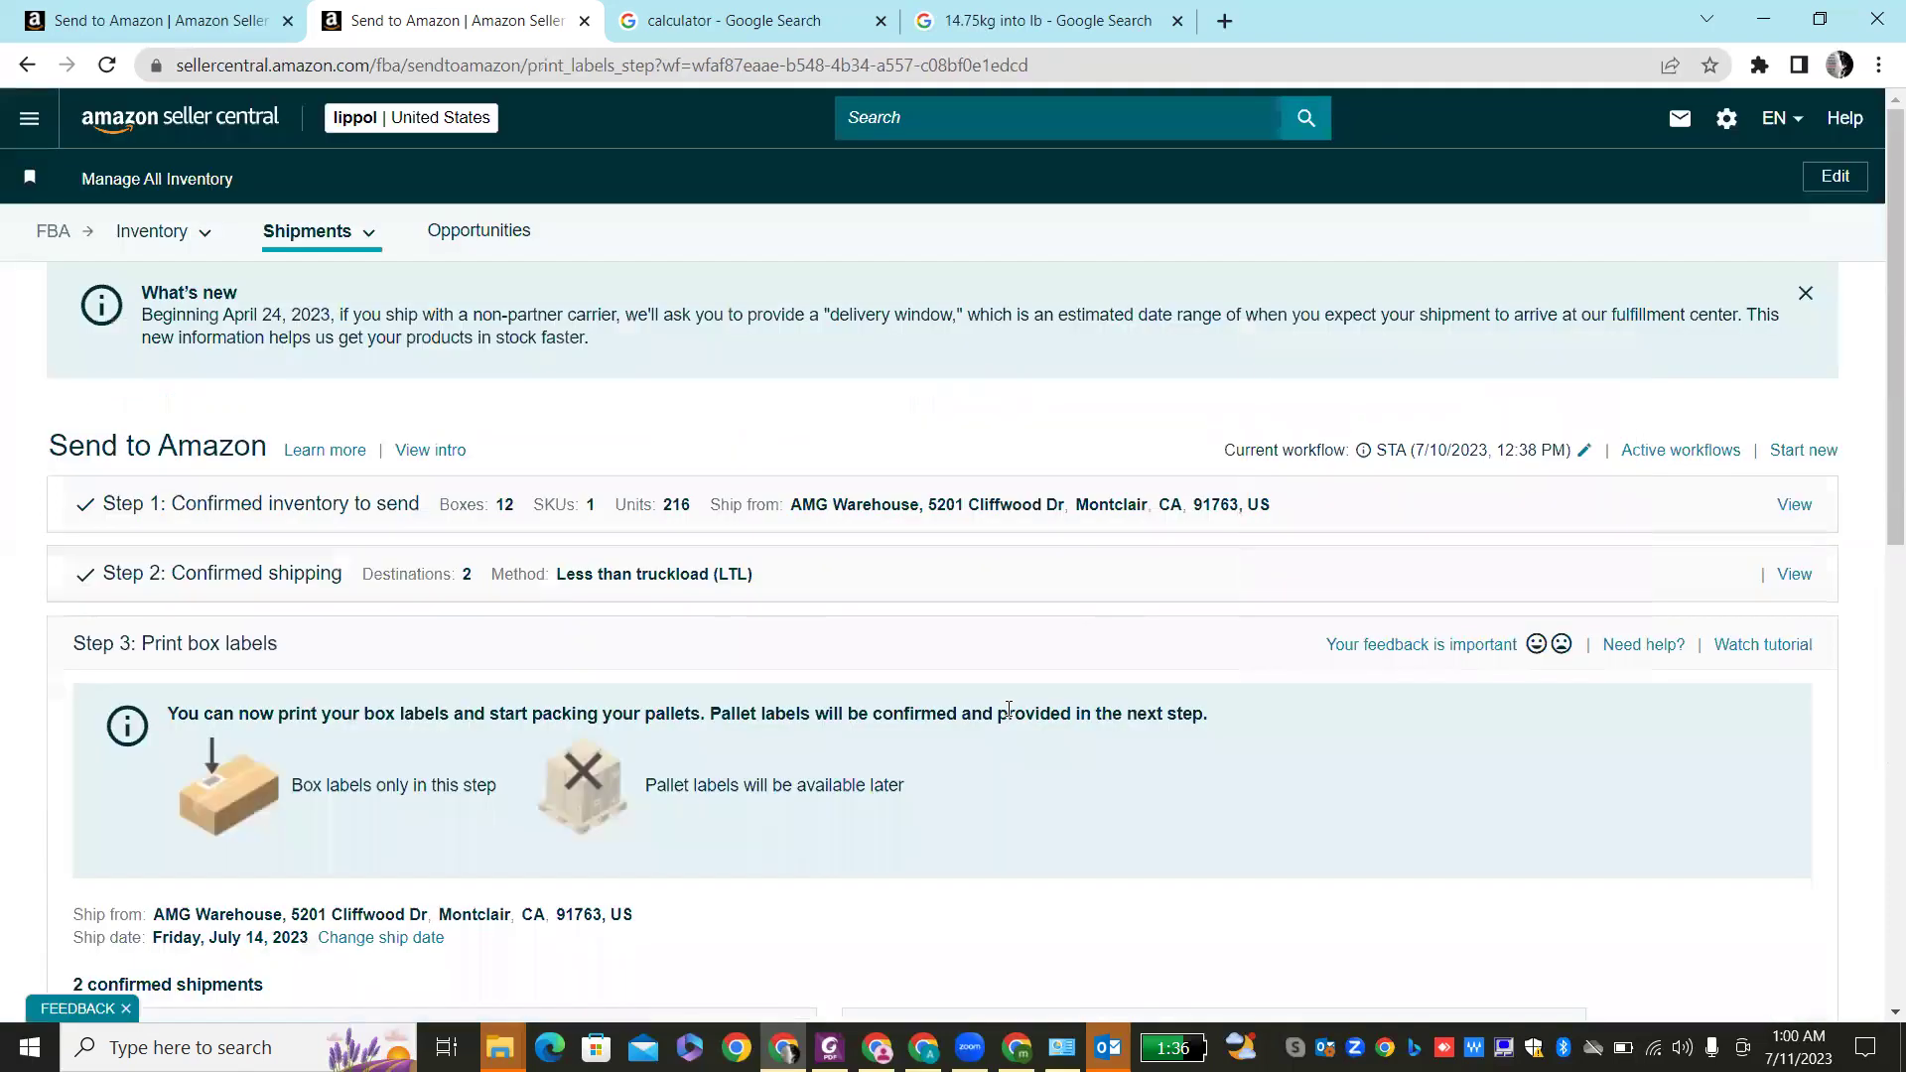
- Generate the box labels for Shipment #1 in the 3-1/3" X 4" (US Letter) format, check the PDF and return to the workflow
scroll(959, 752, "down", 5)
scroll(960, 754, "down", 3)
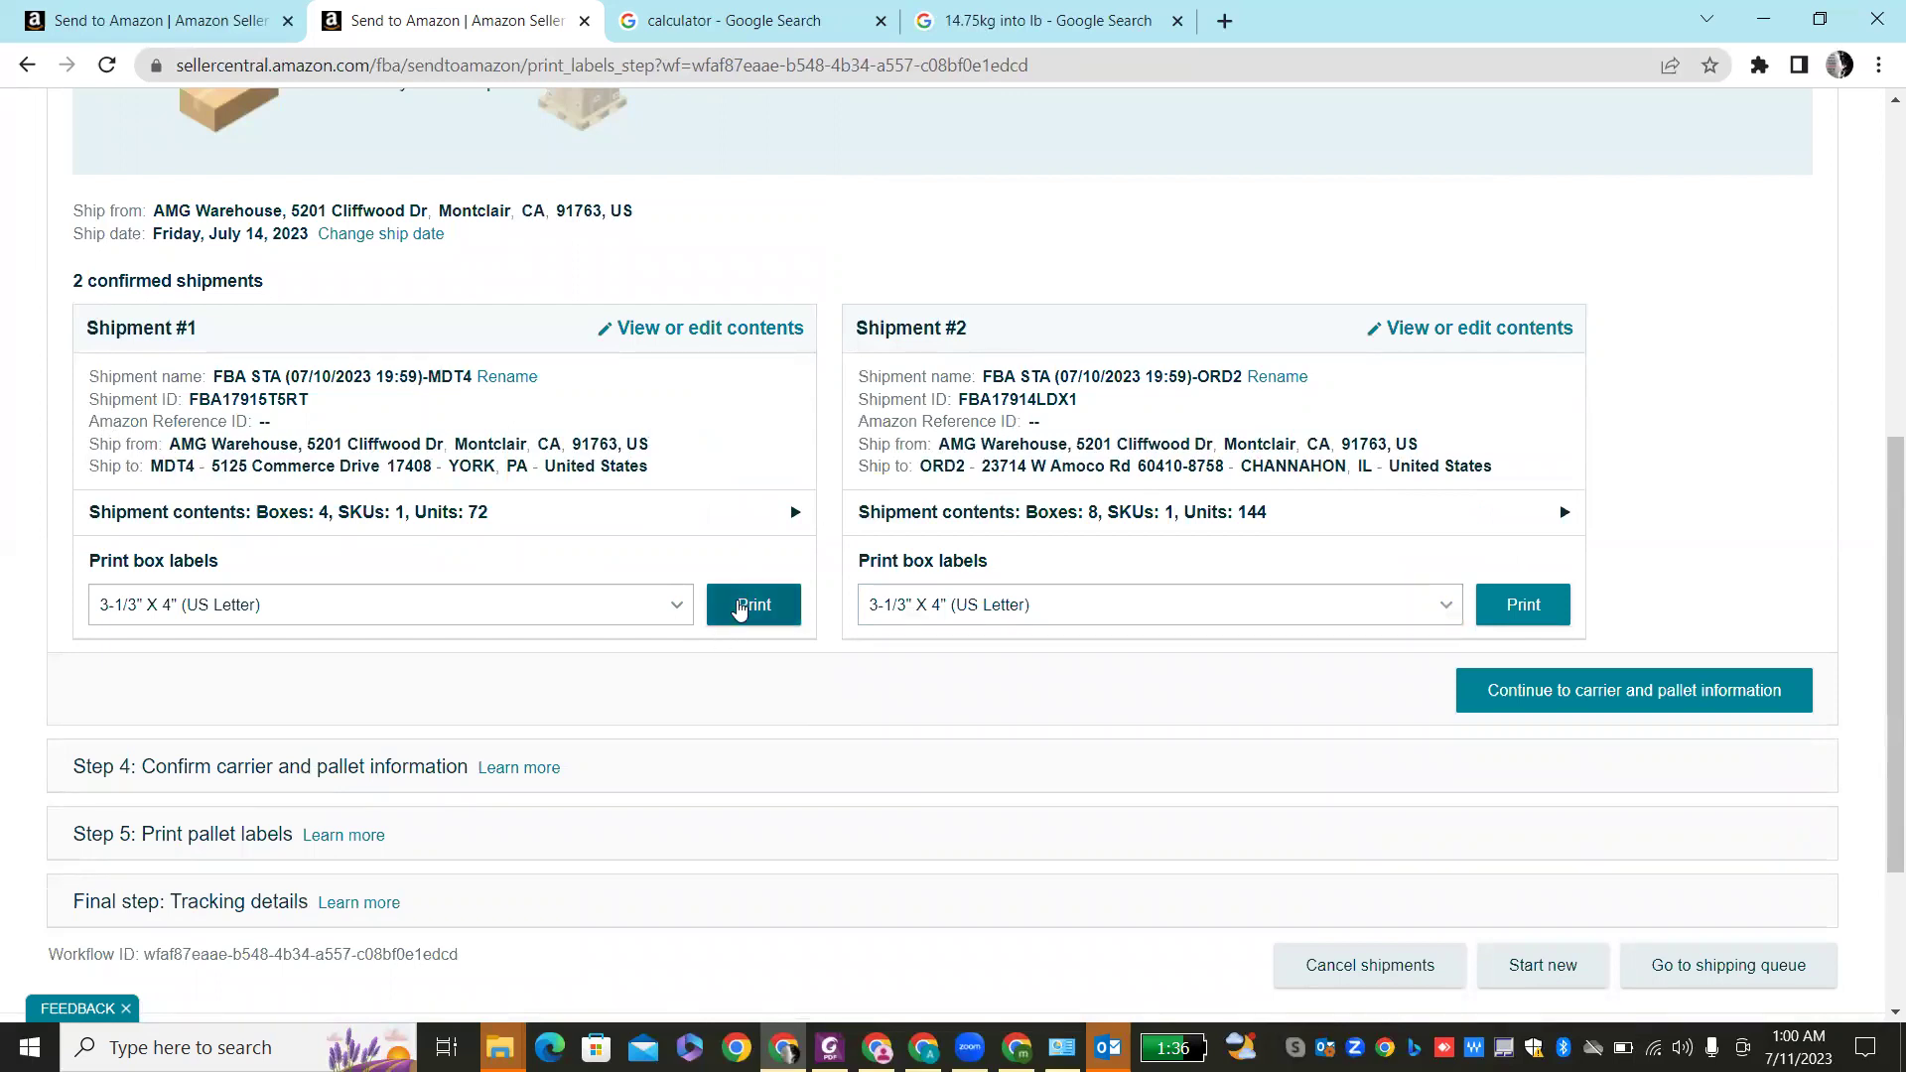
left_click(739, 610)
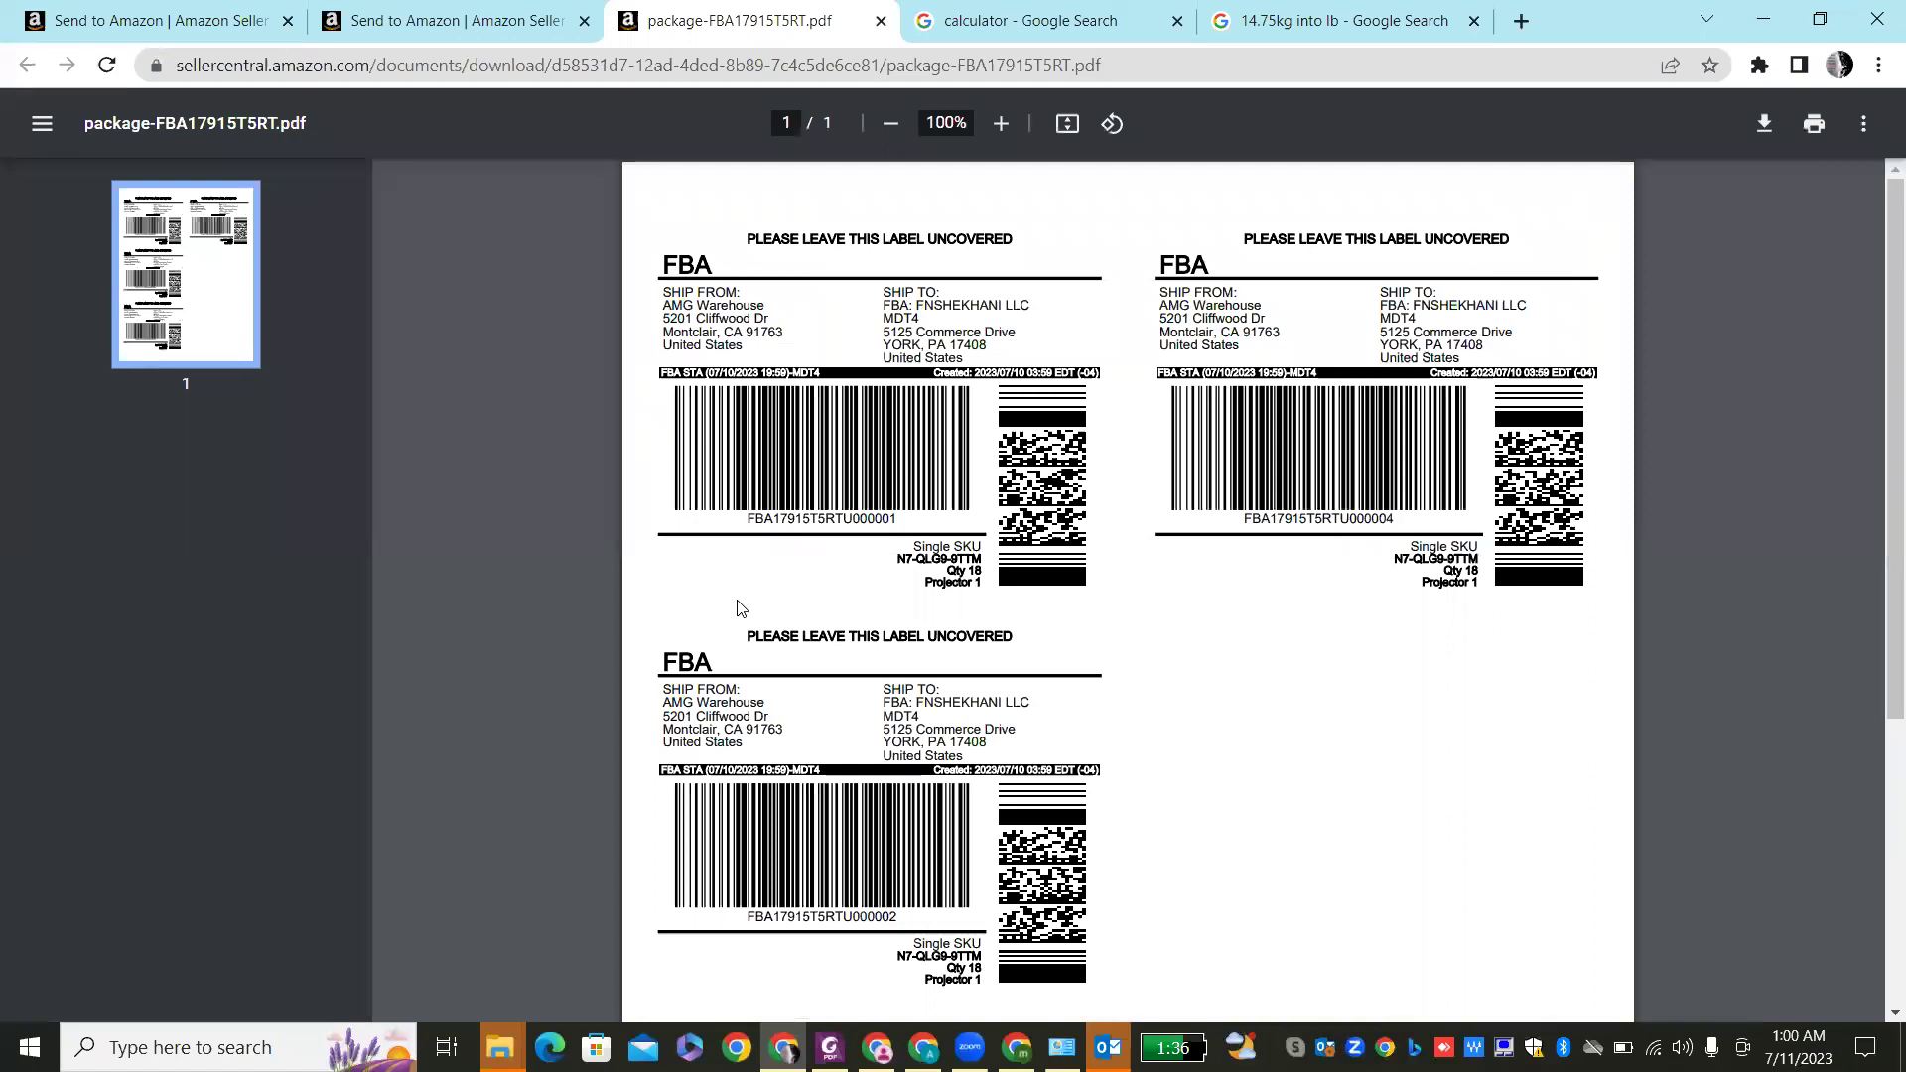
scroll(739, 610, "down", 4)
left_click(447, 30)
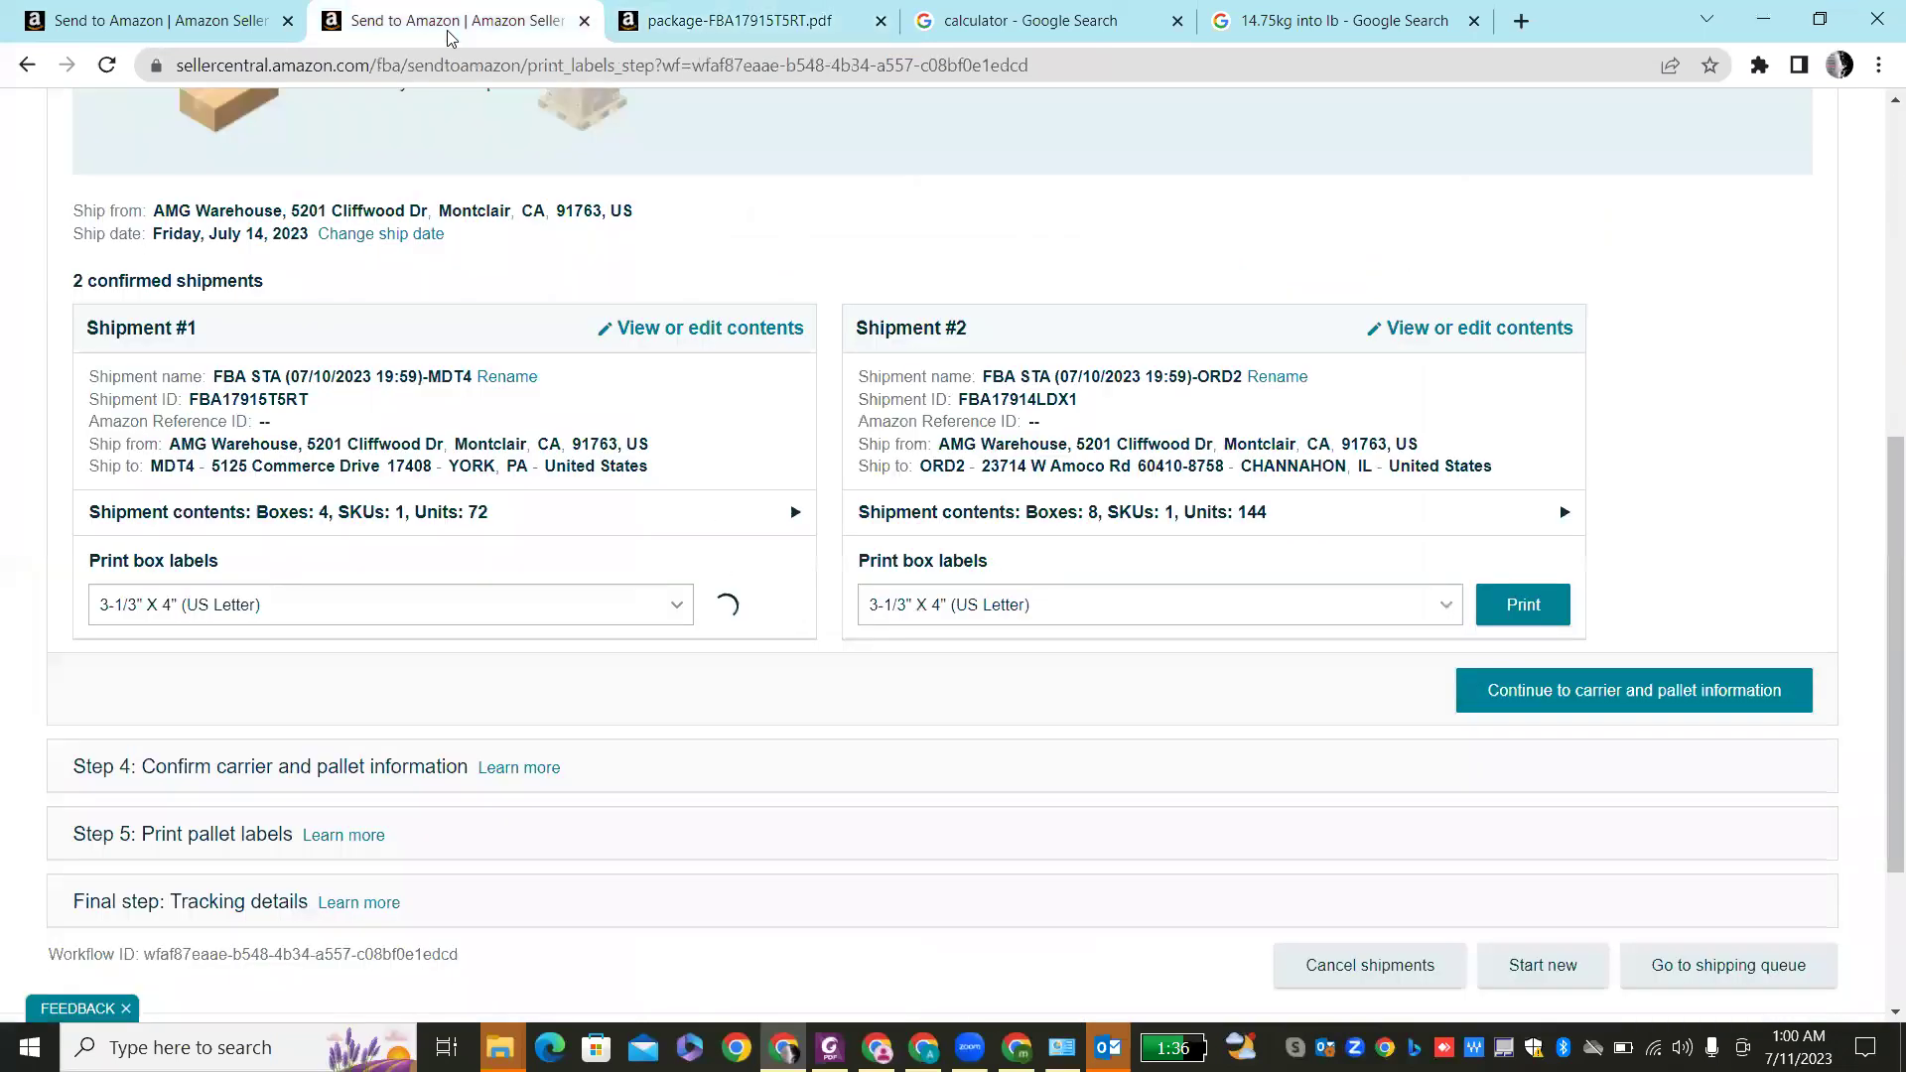
- Generate Shipment #2's box labels in the 3-1/3" X 4" (US Letter) format, look through both PDF pages and return to the workflow
left_click(1522, 604)
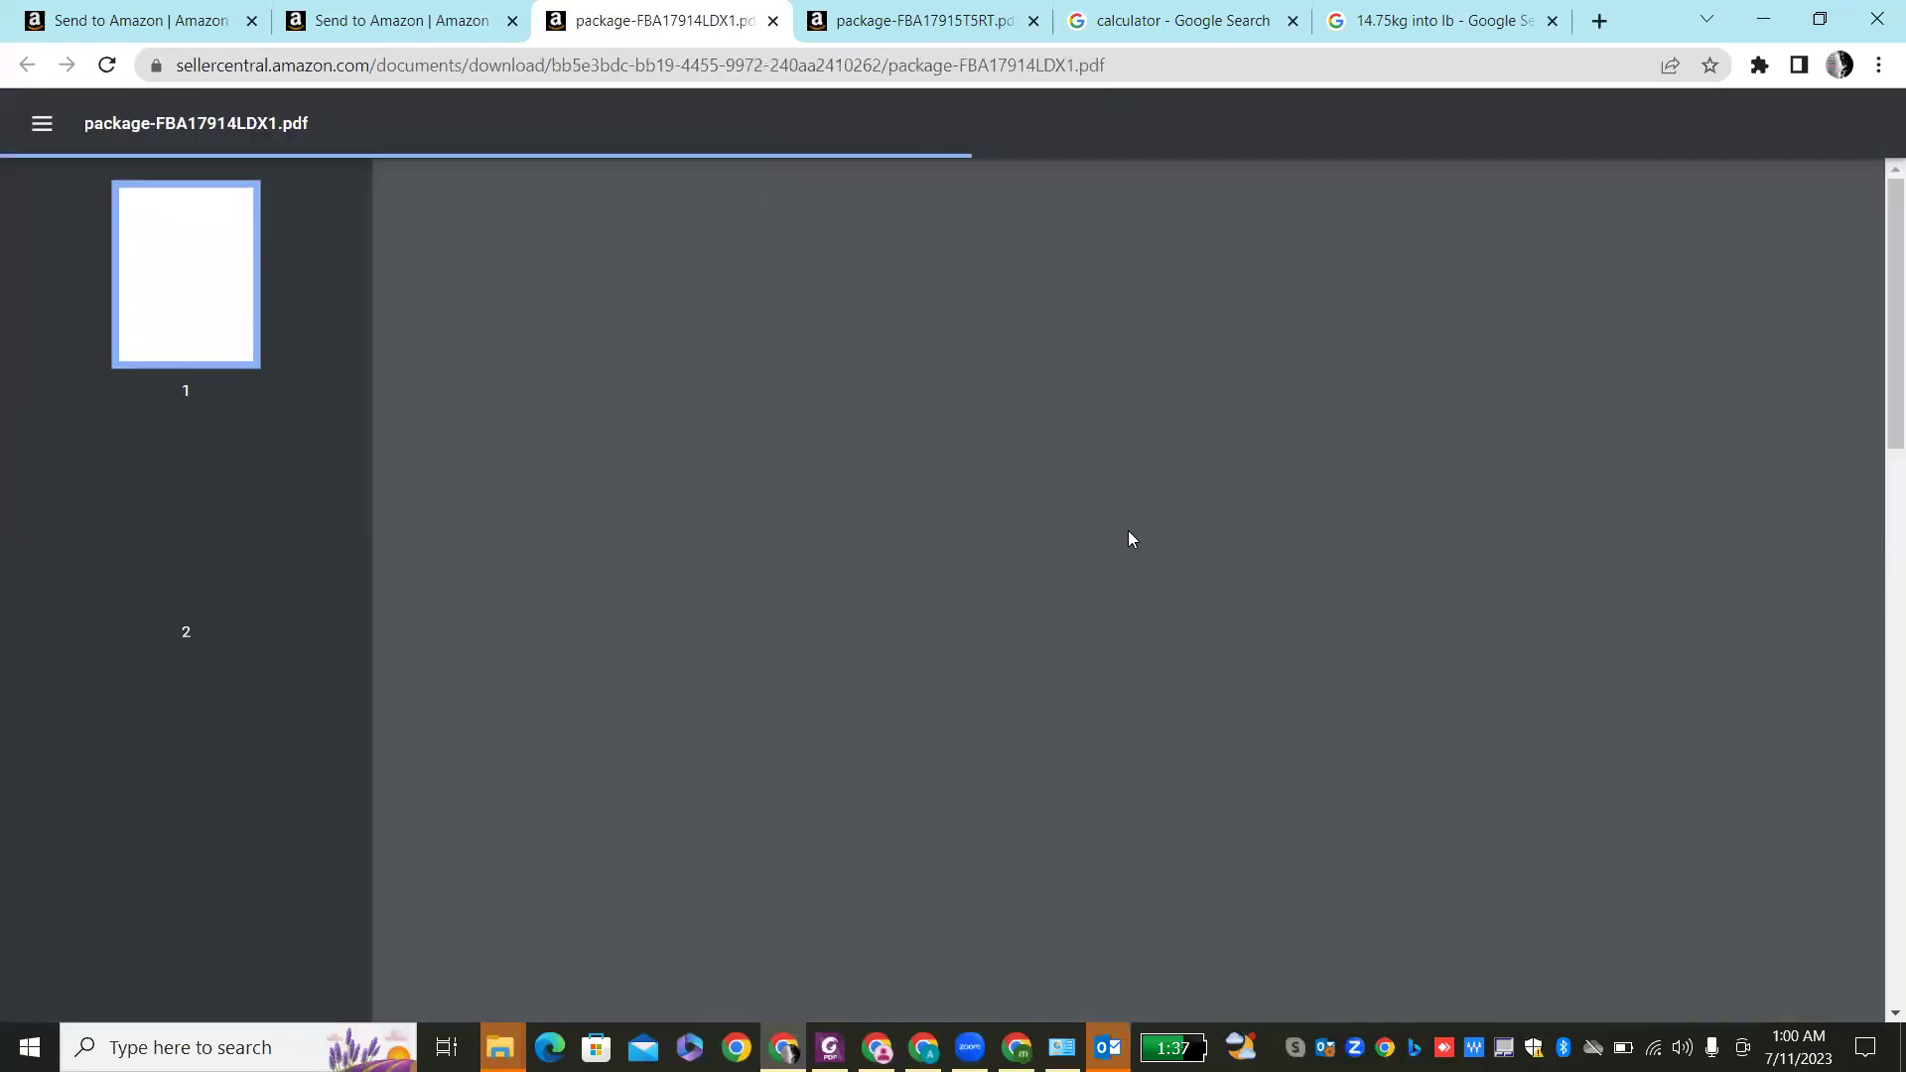
scroll(1130, 536, "down", 2)
scroll(1129, 536, "down", 7)
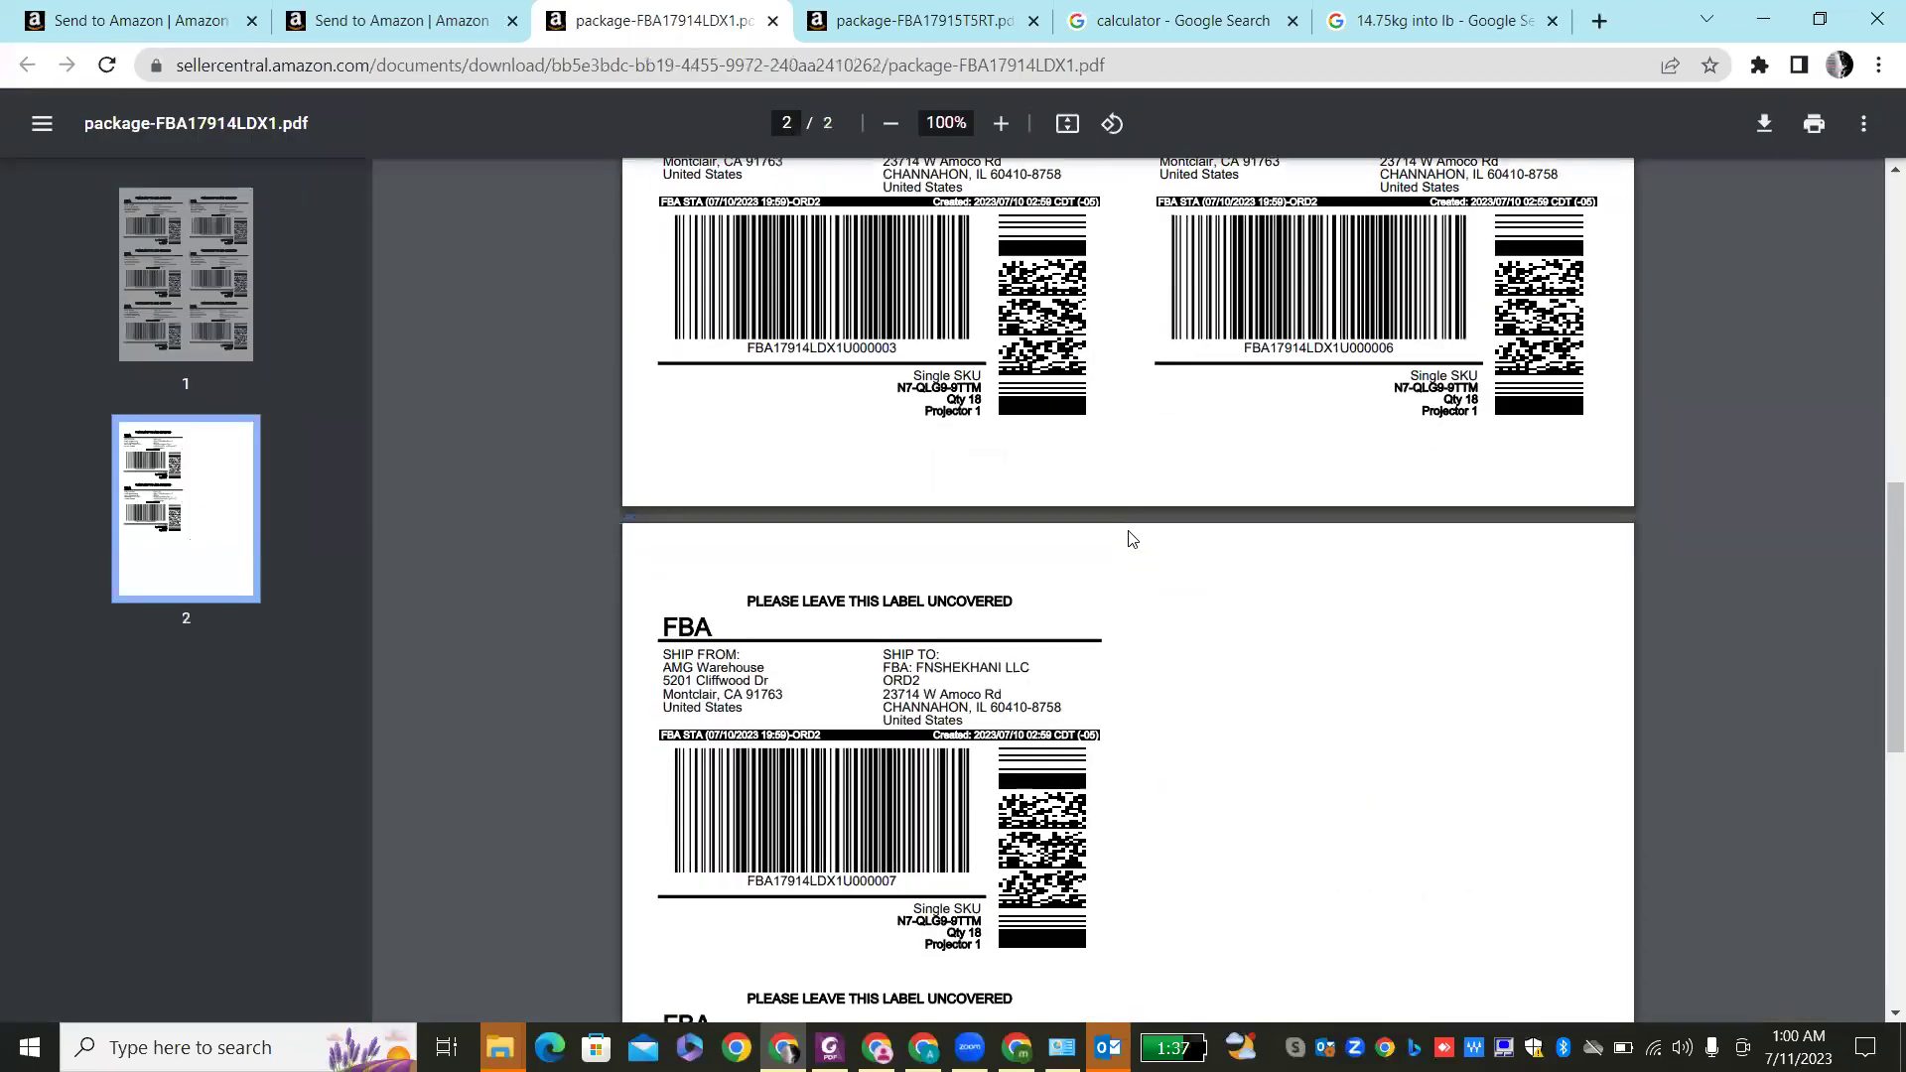
scroll(1130, 536, "up", 8)
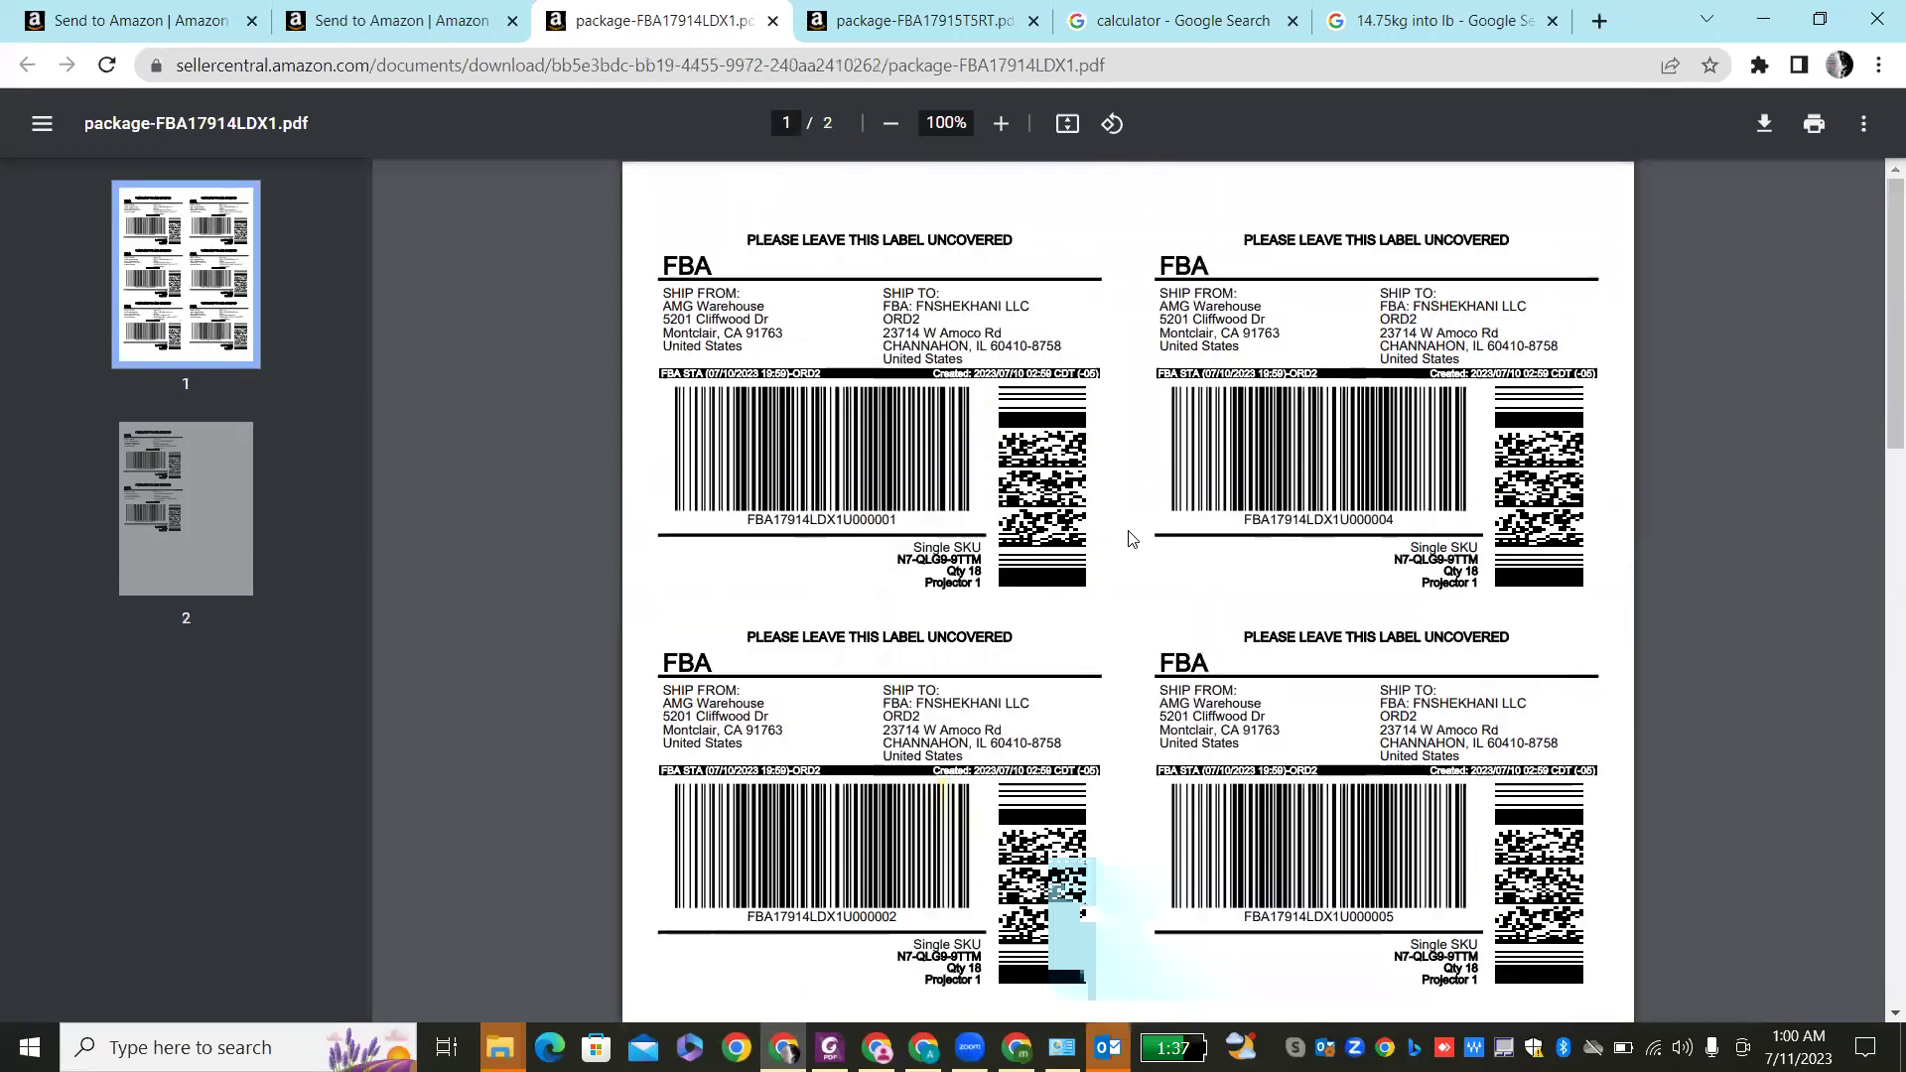
scroll(1129, 536, "down", 12)
scroll(1130, 536, "up", 4)
scroll(1130, 536, "up", 5)
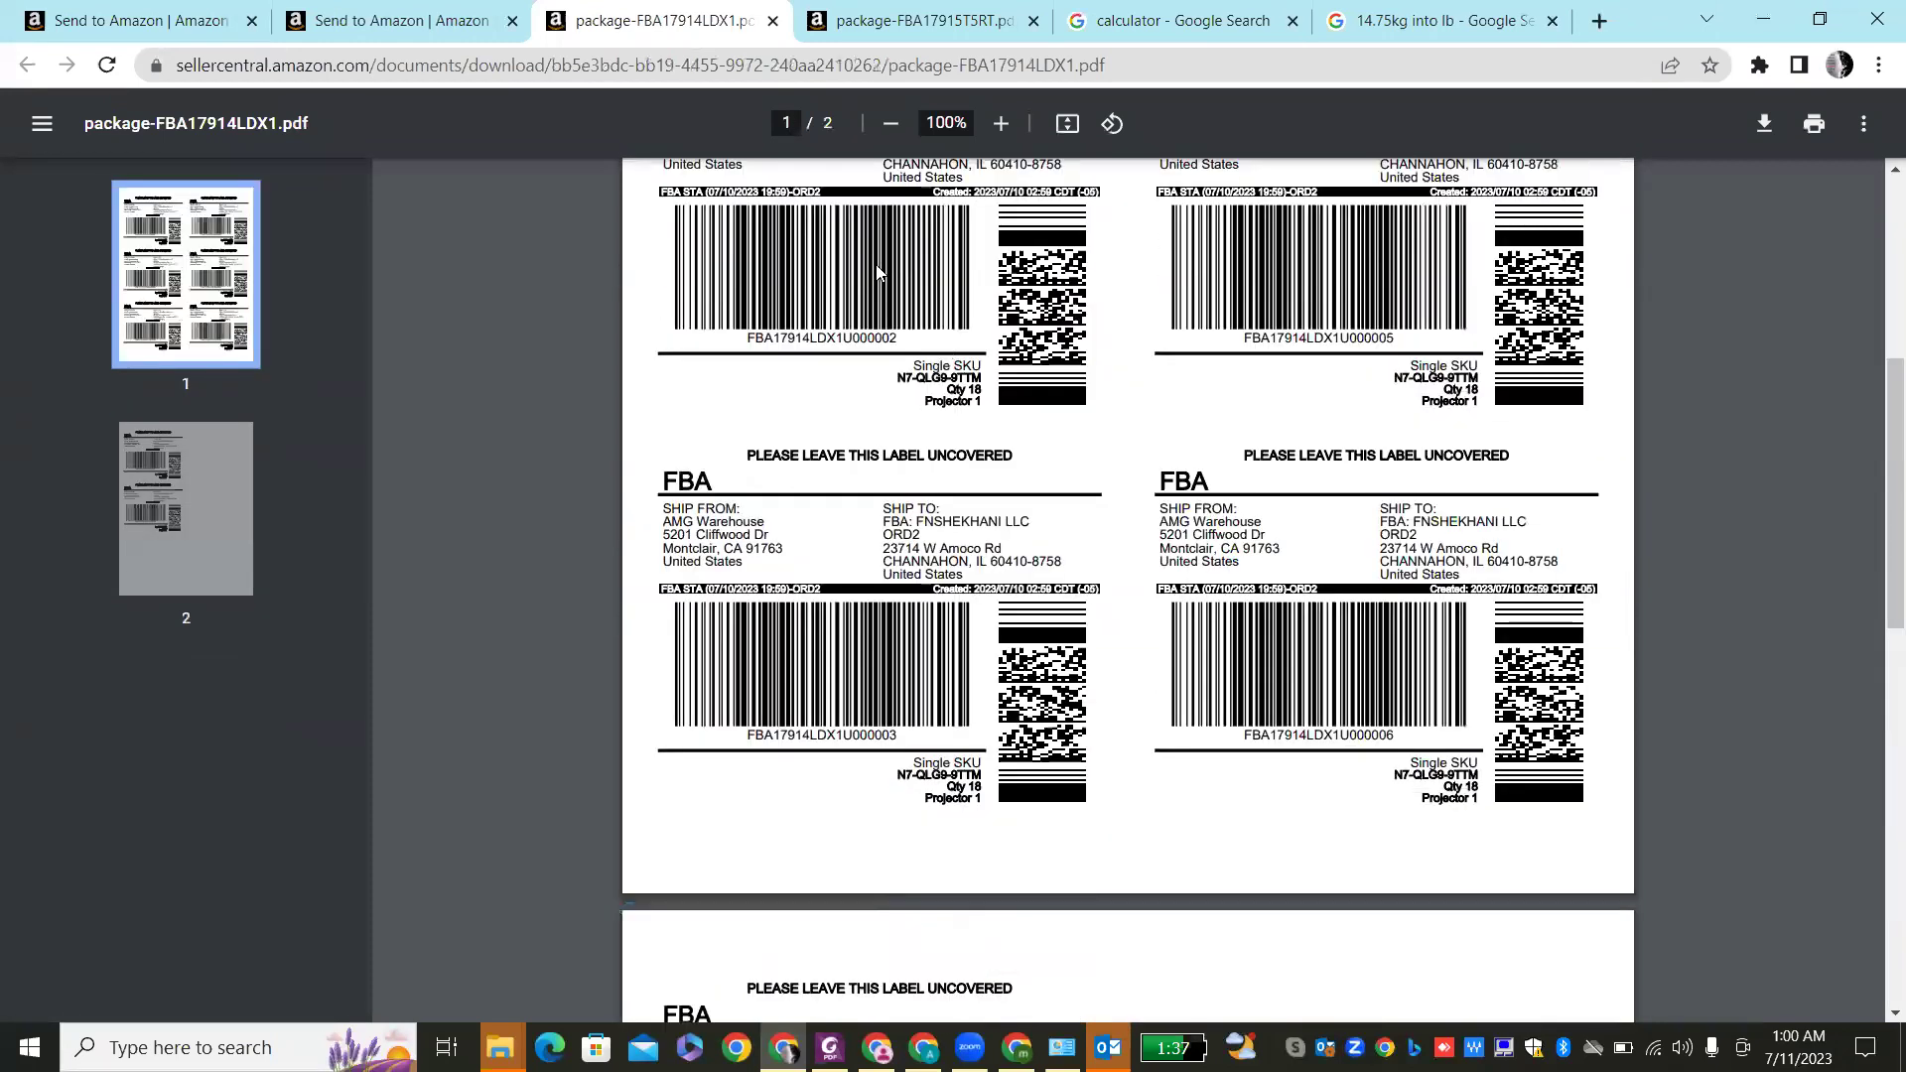
left_click(475, 12)
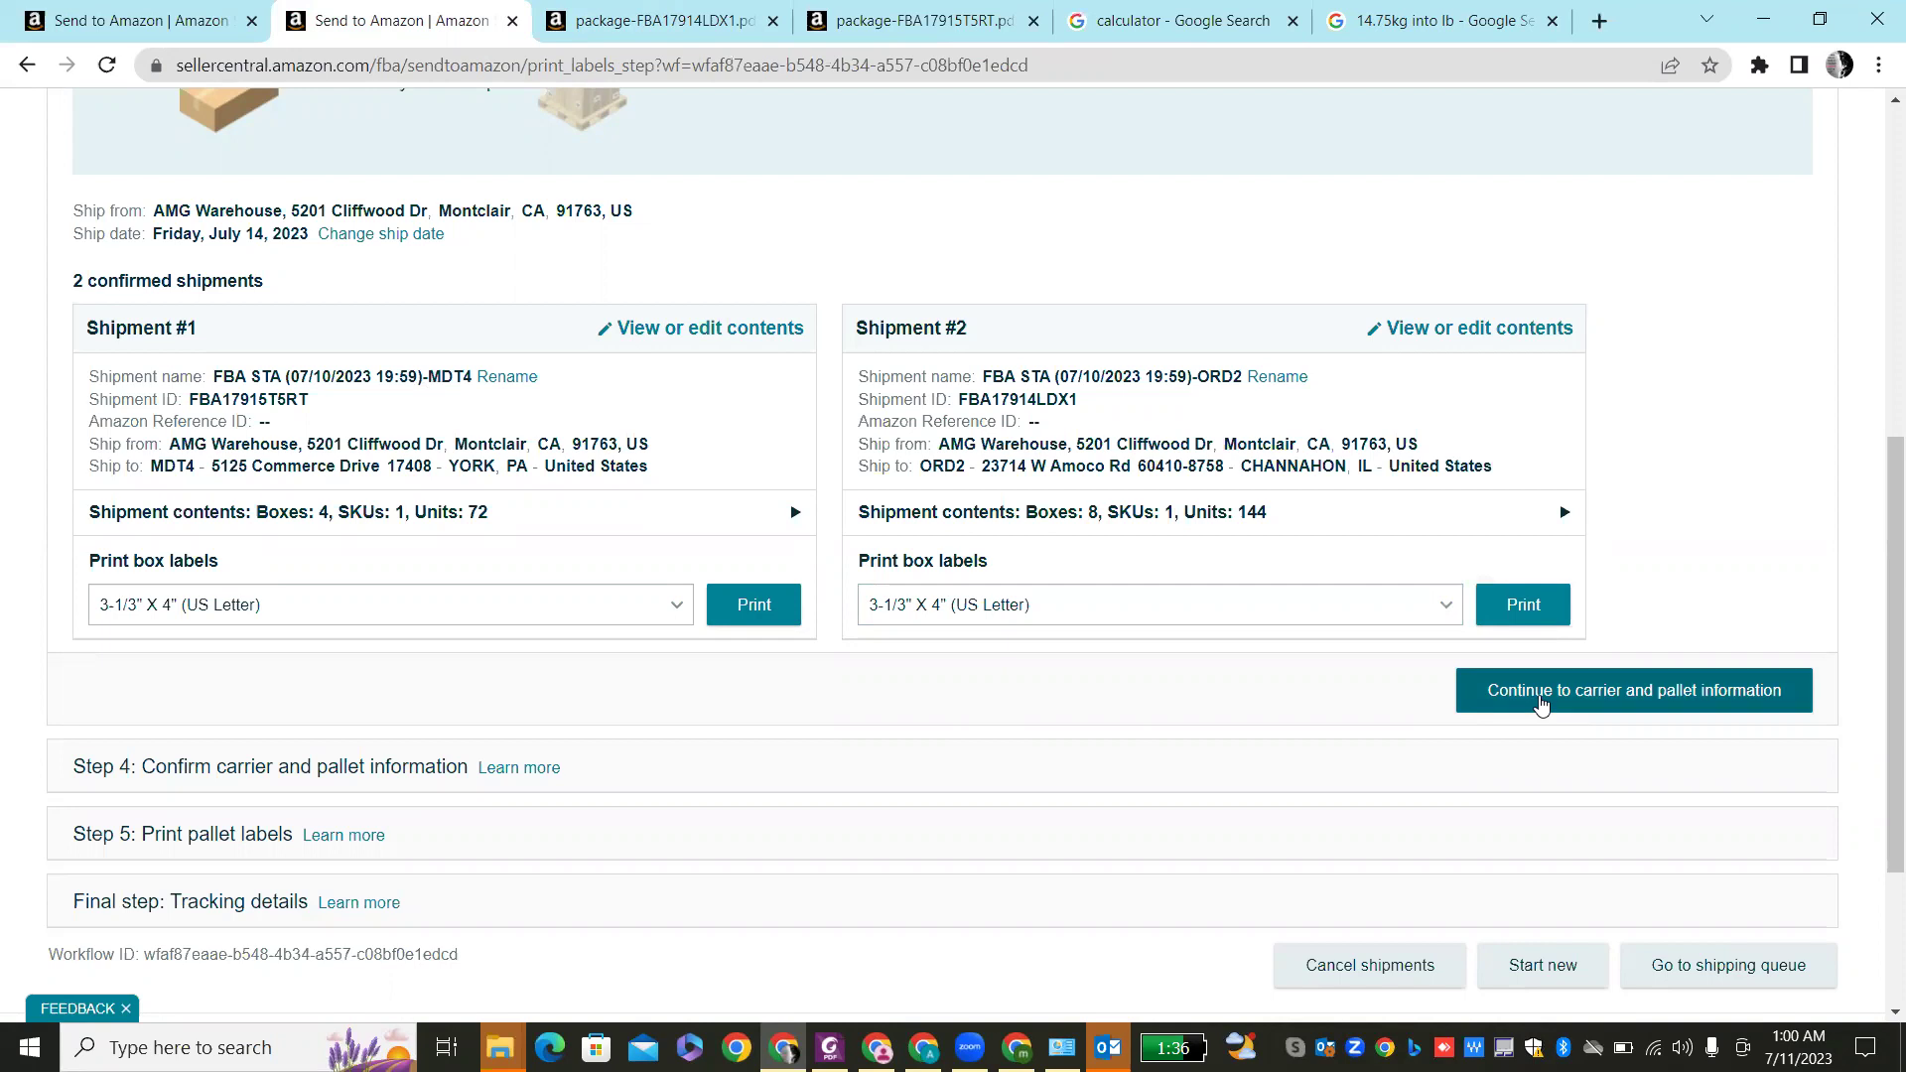
- Continue to the carrier and pallet information and choose the non-partnered carrier option
left_click(1540, 704)
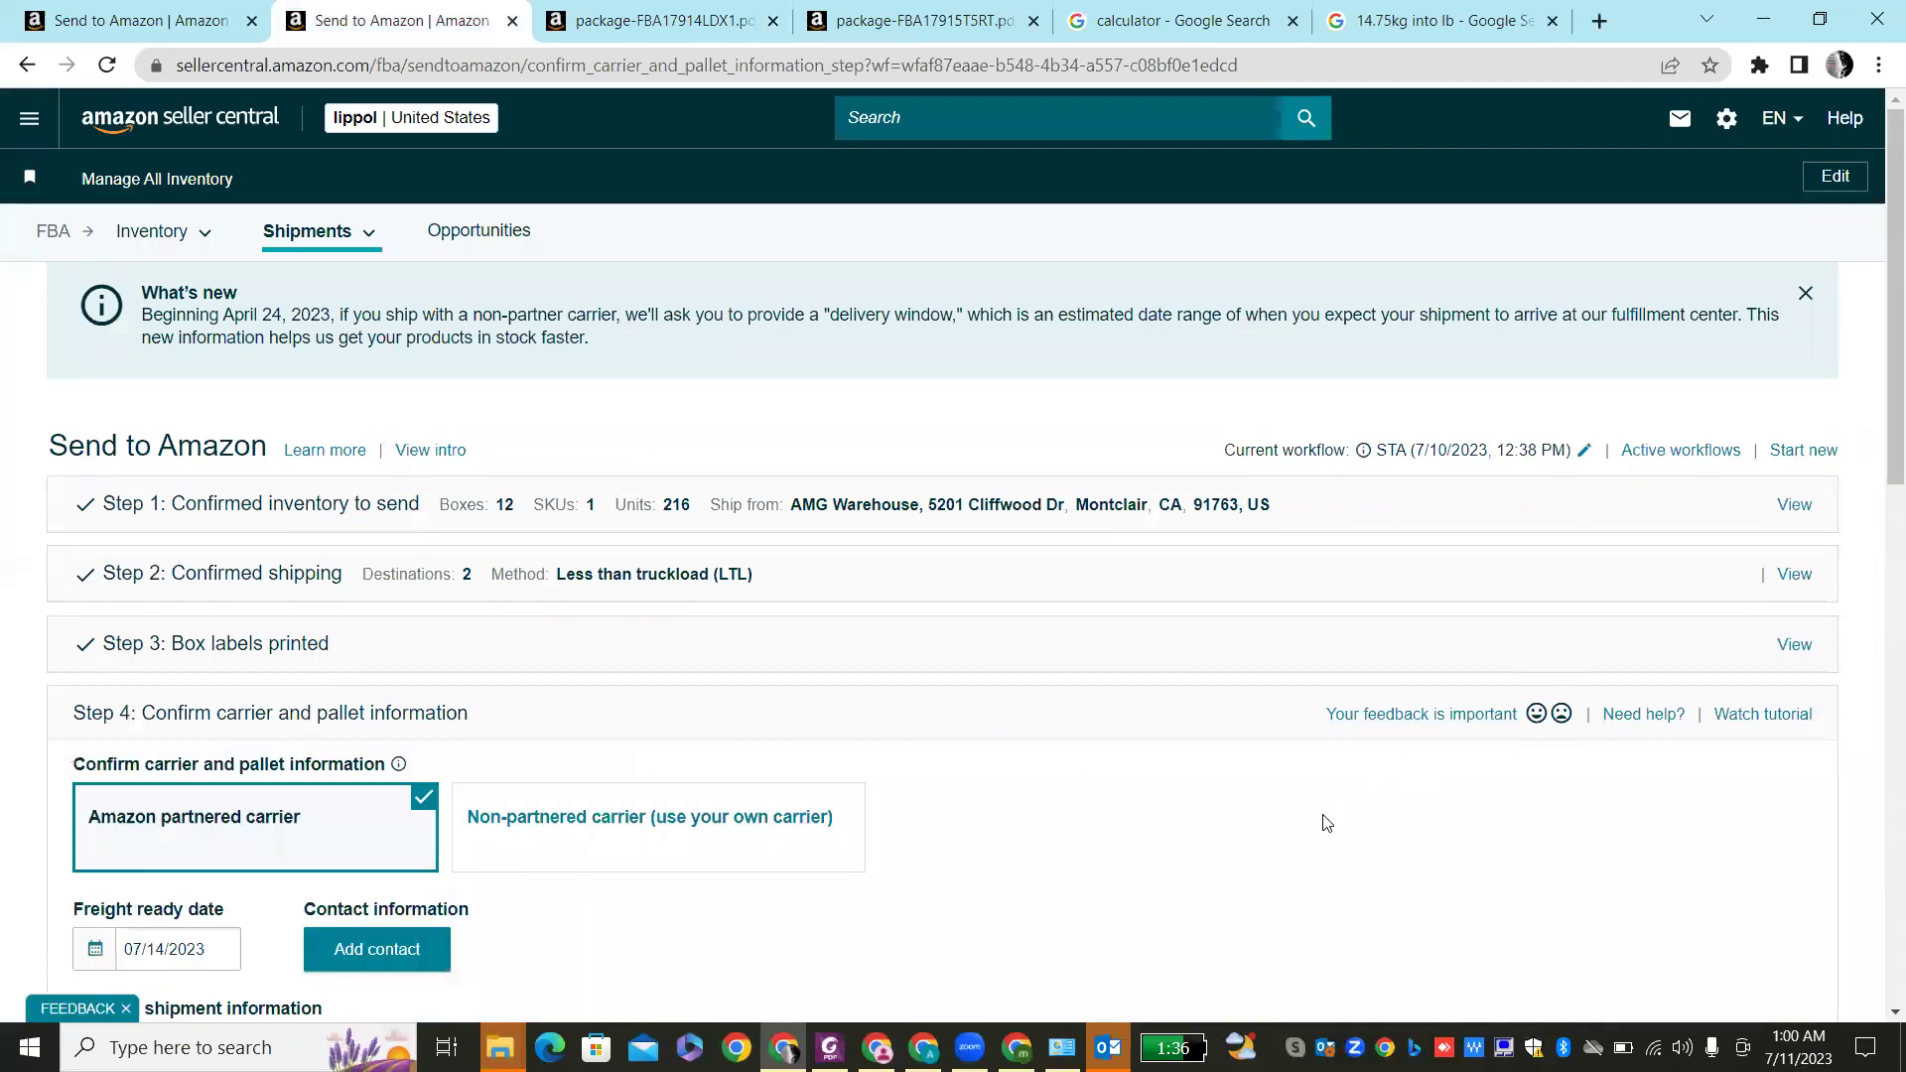
scroll(1191, 663, "down", 4)
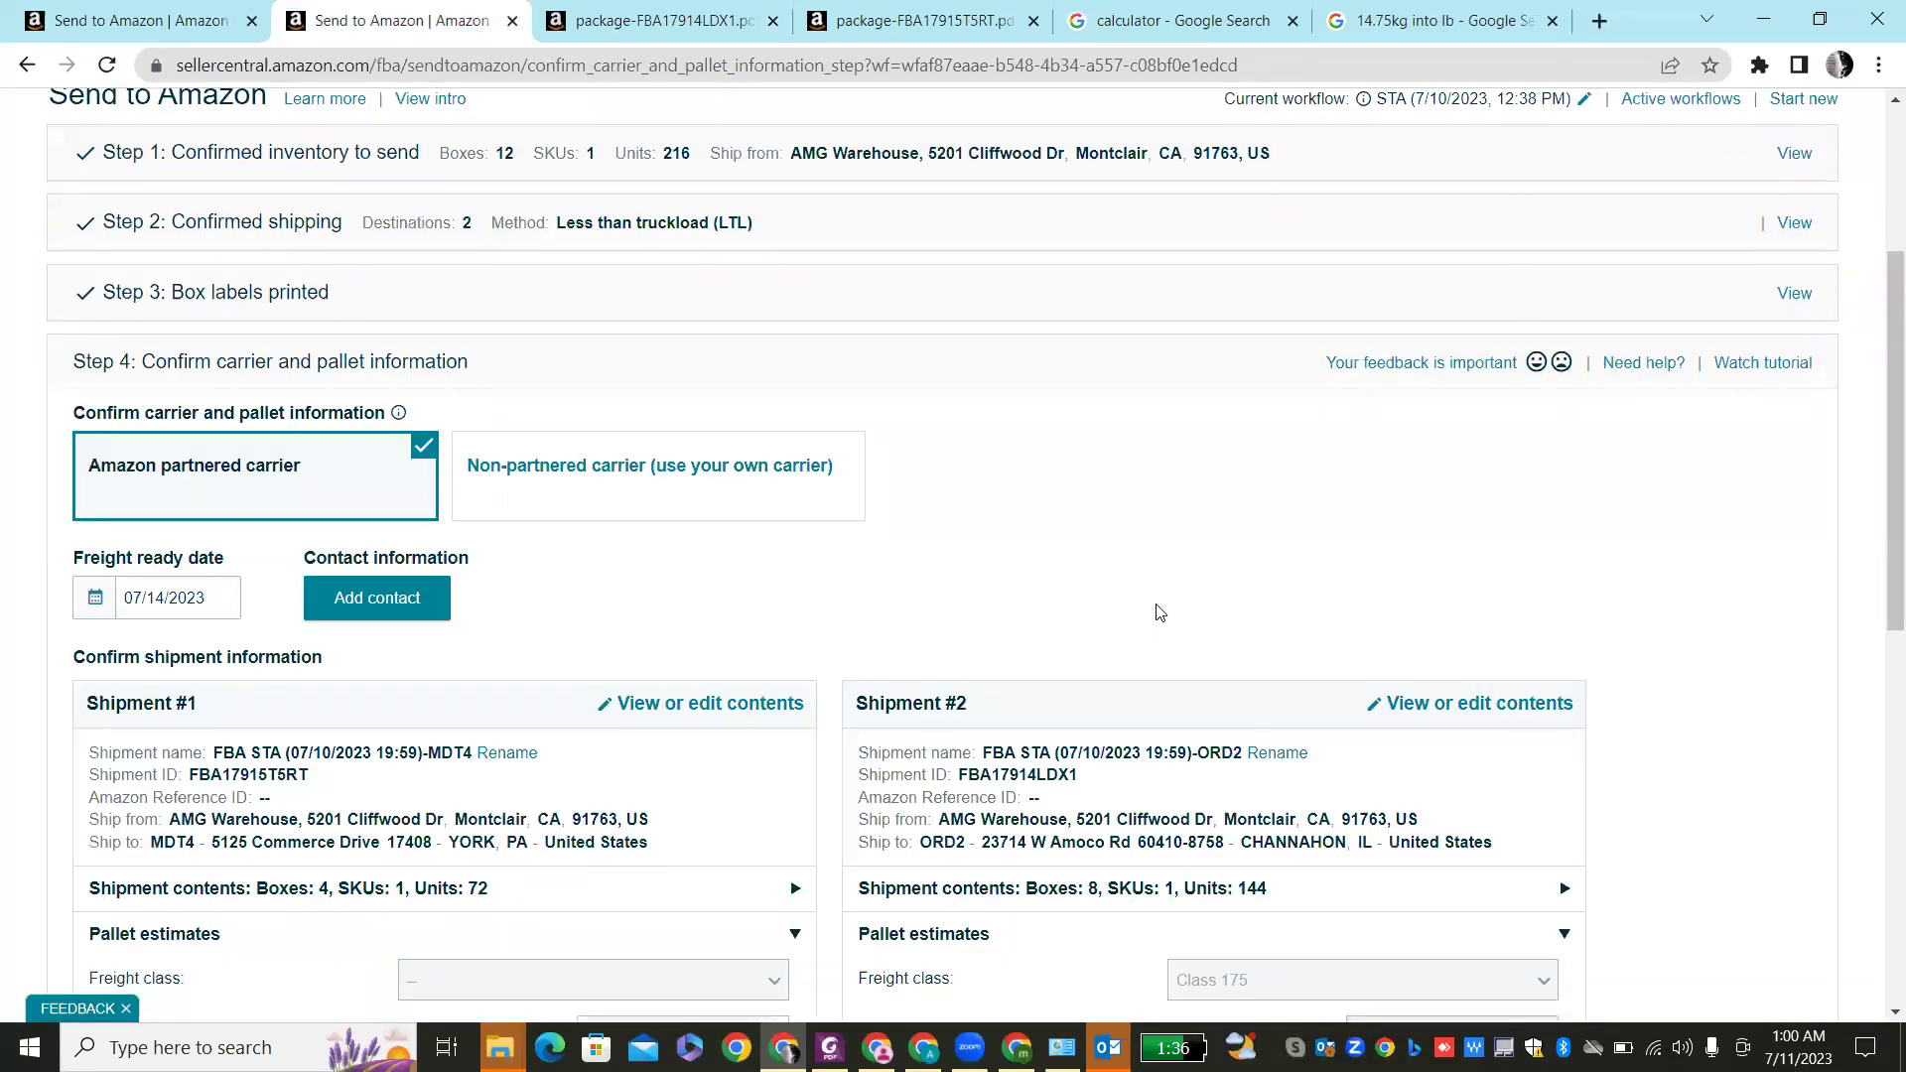
left_click(640, 495)
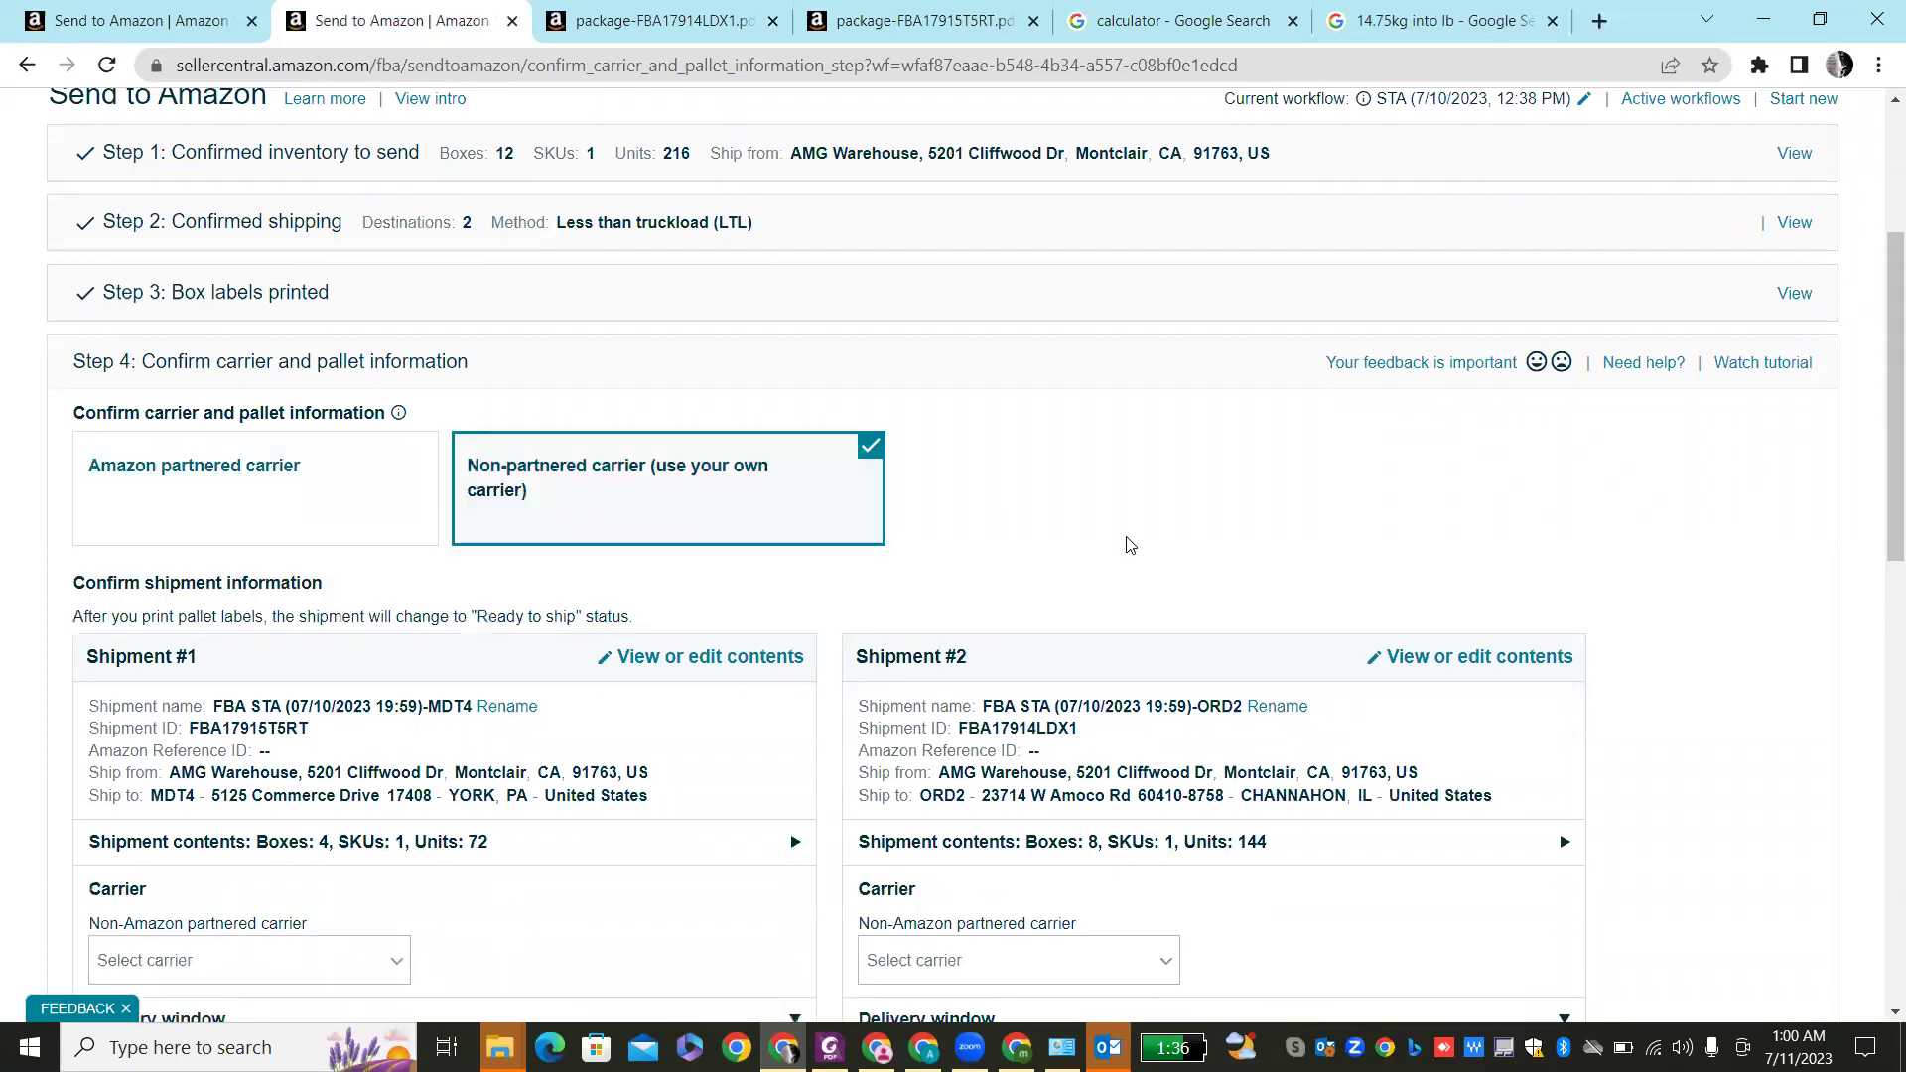
- Set the delivery window start date to 07/21/2023 for both Shipment #2 and Shipment #1
scroll(1129, 544, "down", 2)
scroll(1128, 544, "down", 2)
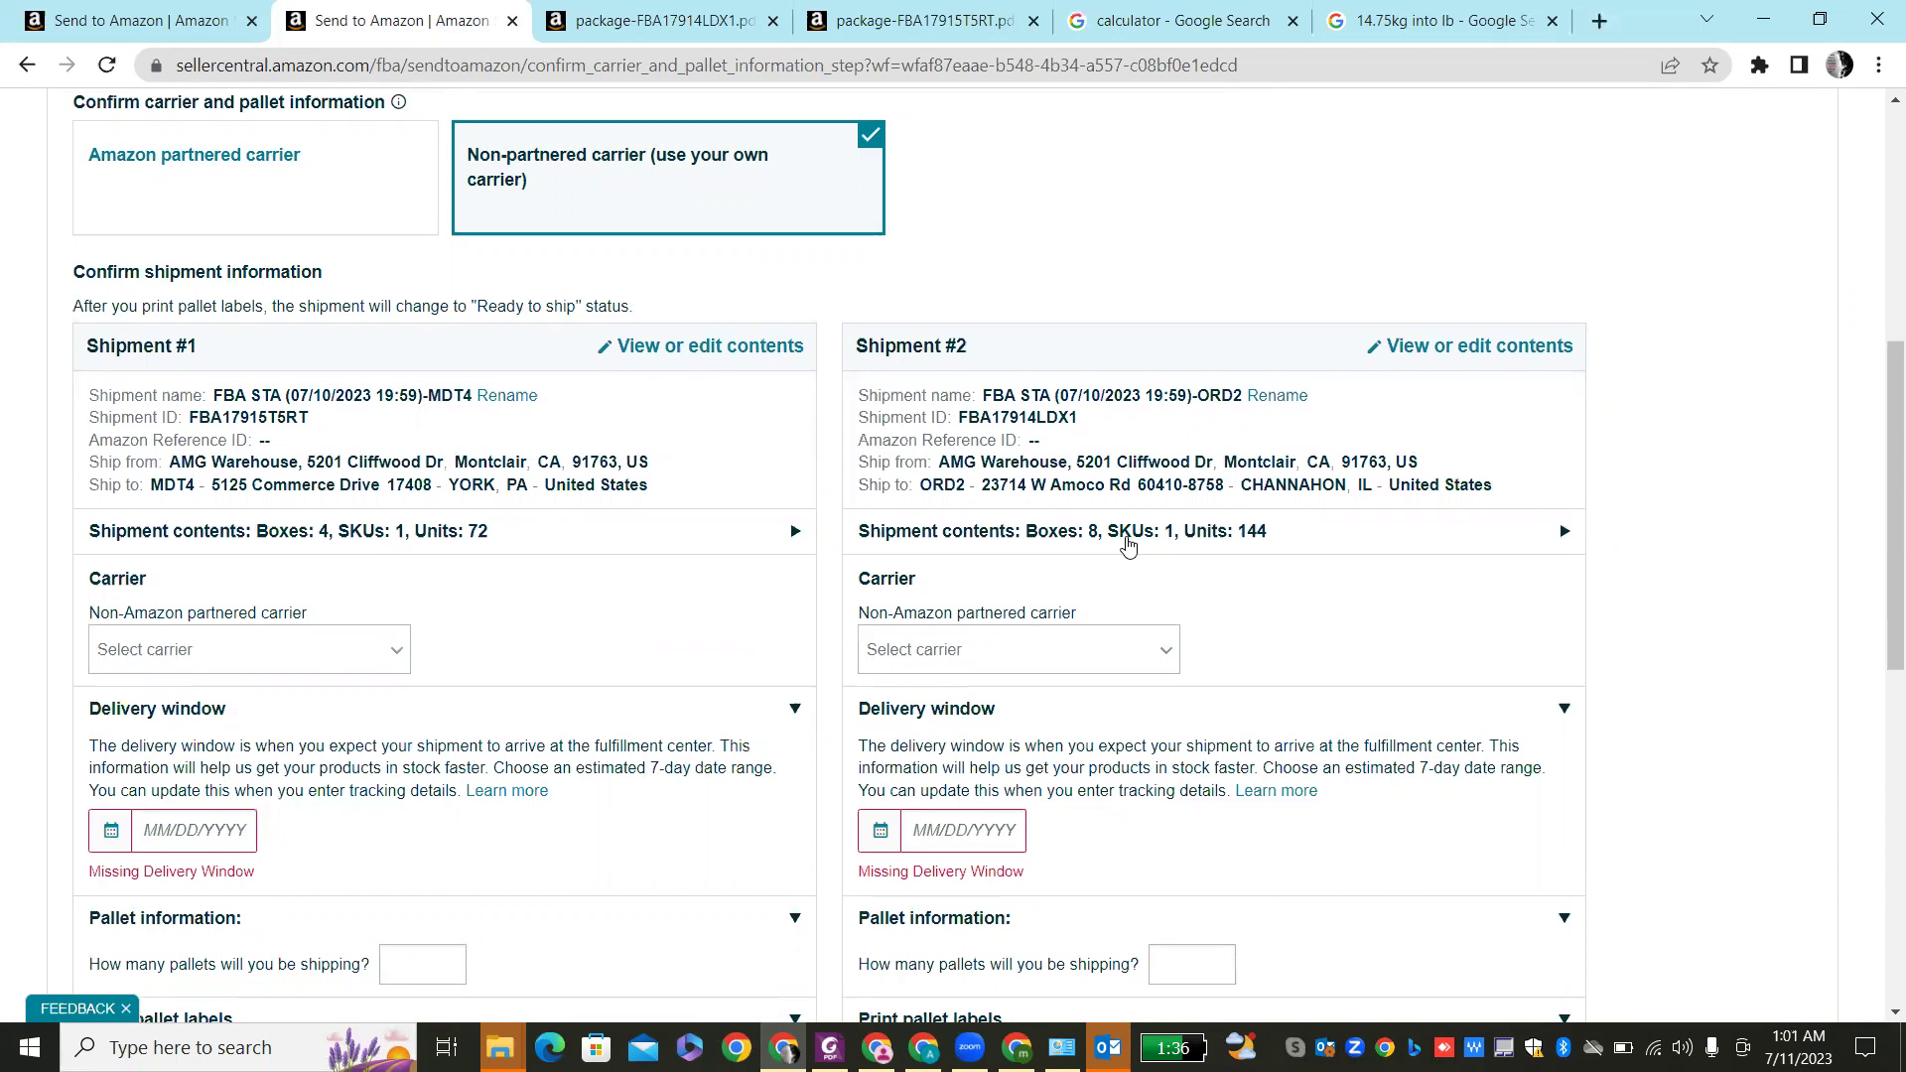
scroll(1128, 544, "down", 8)
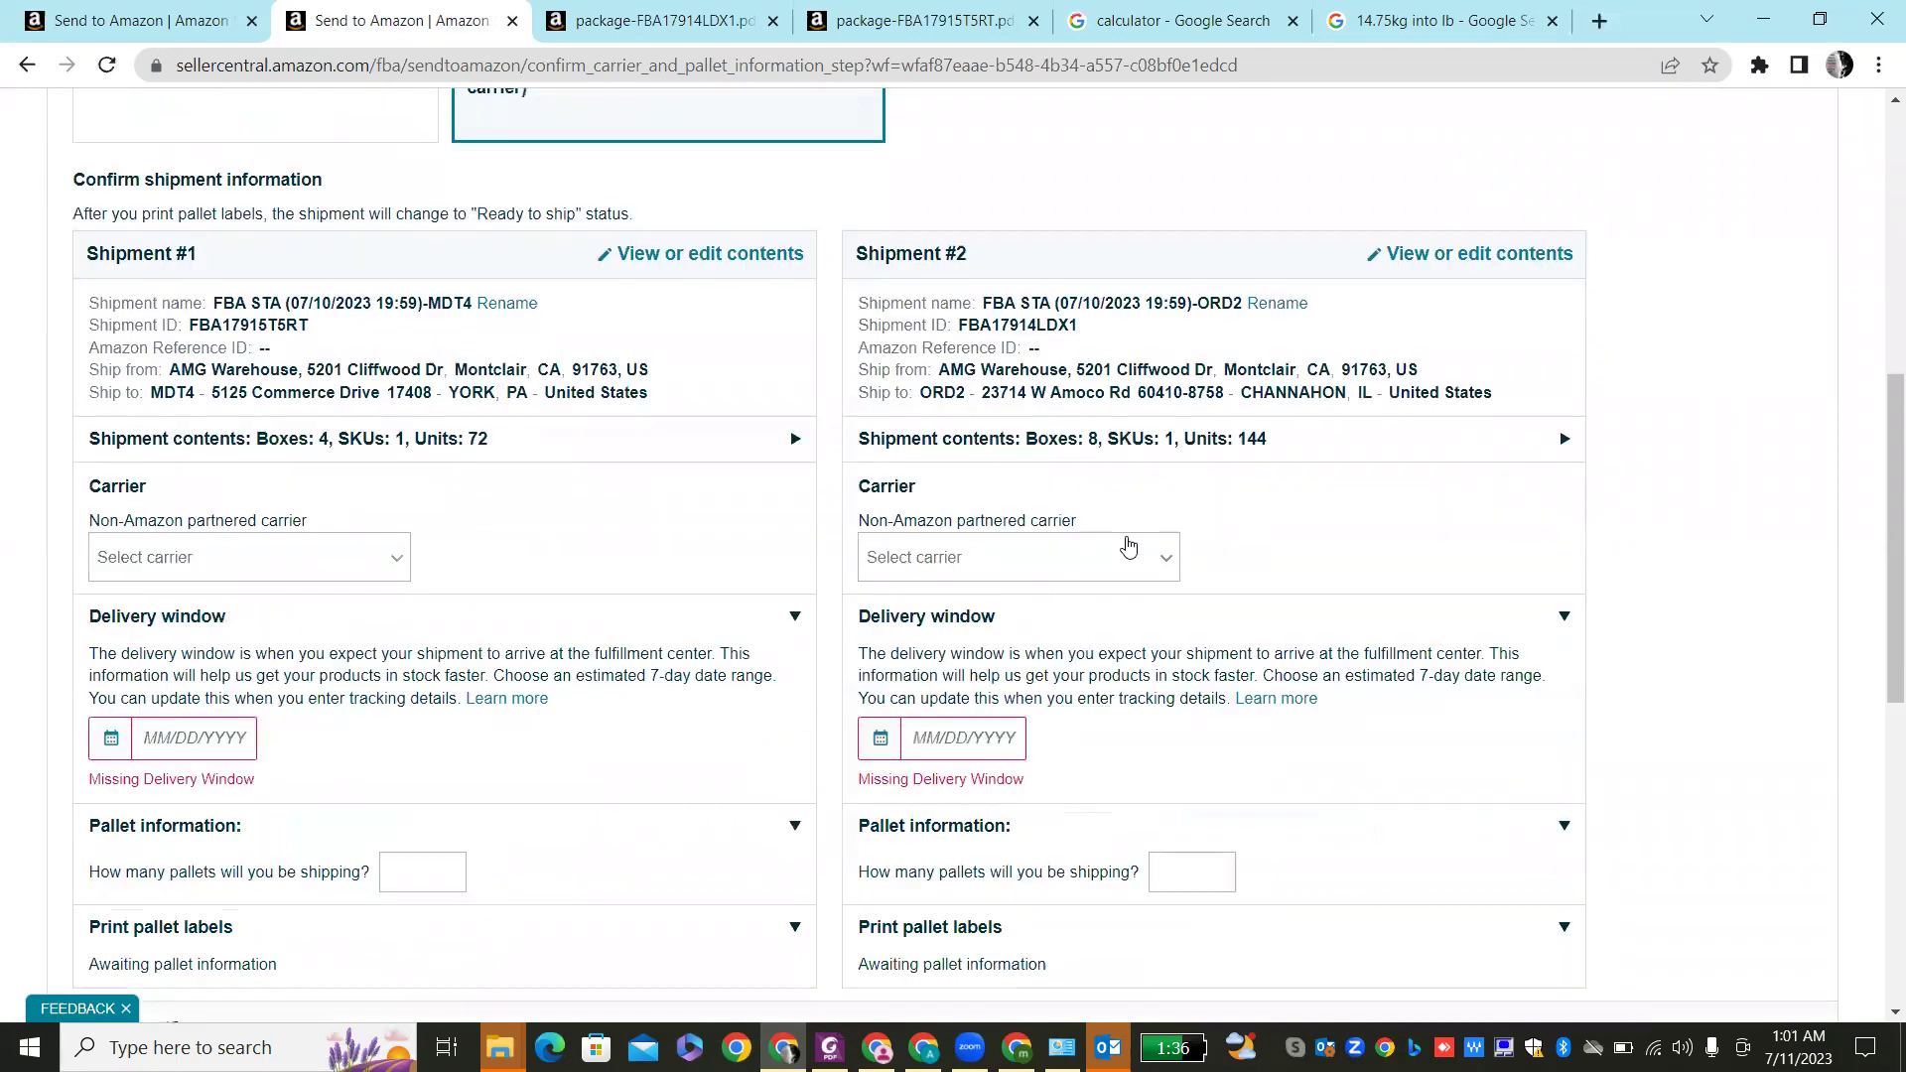
scroll(1130, 545, "up", 4)
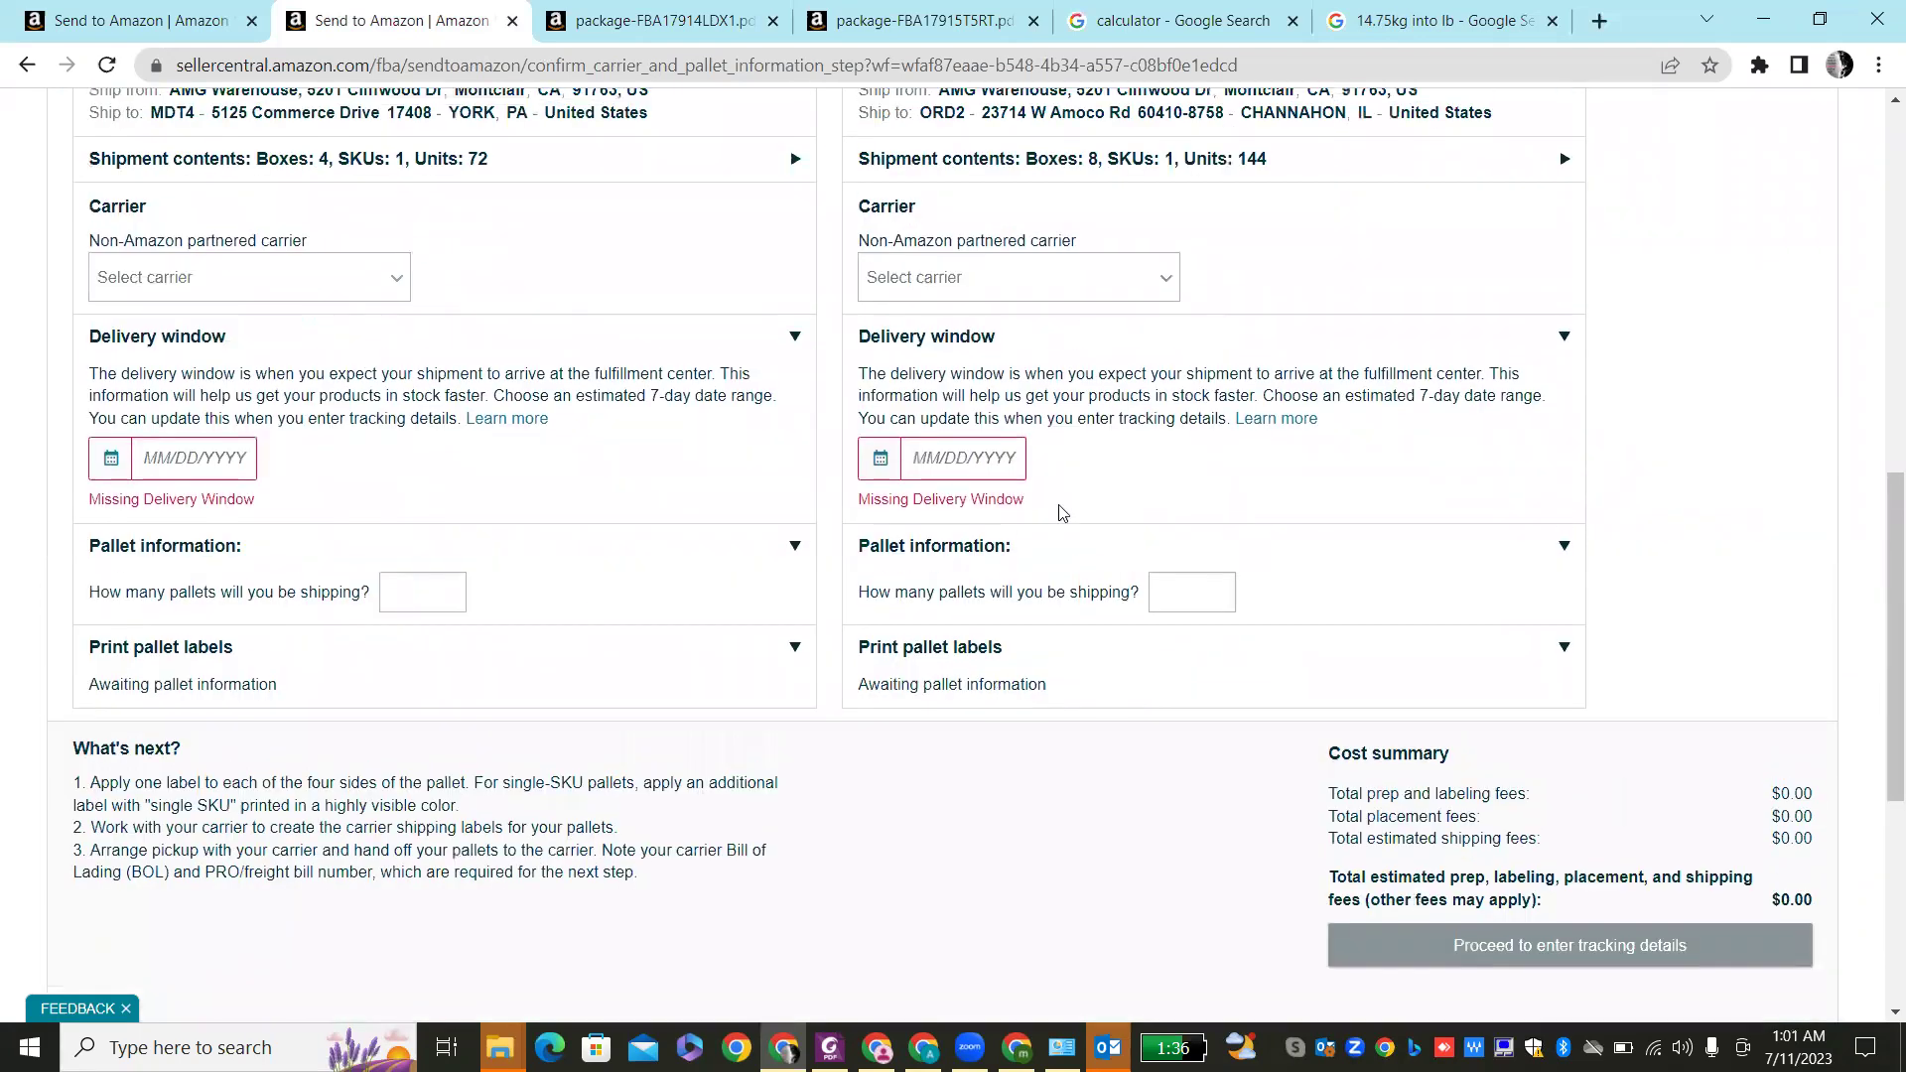
left_click(957, 459)
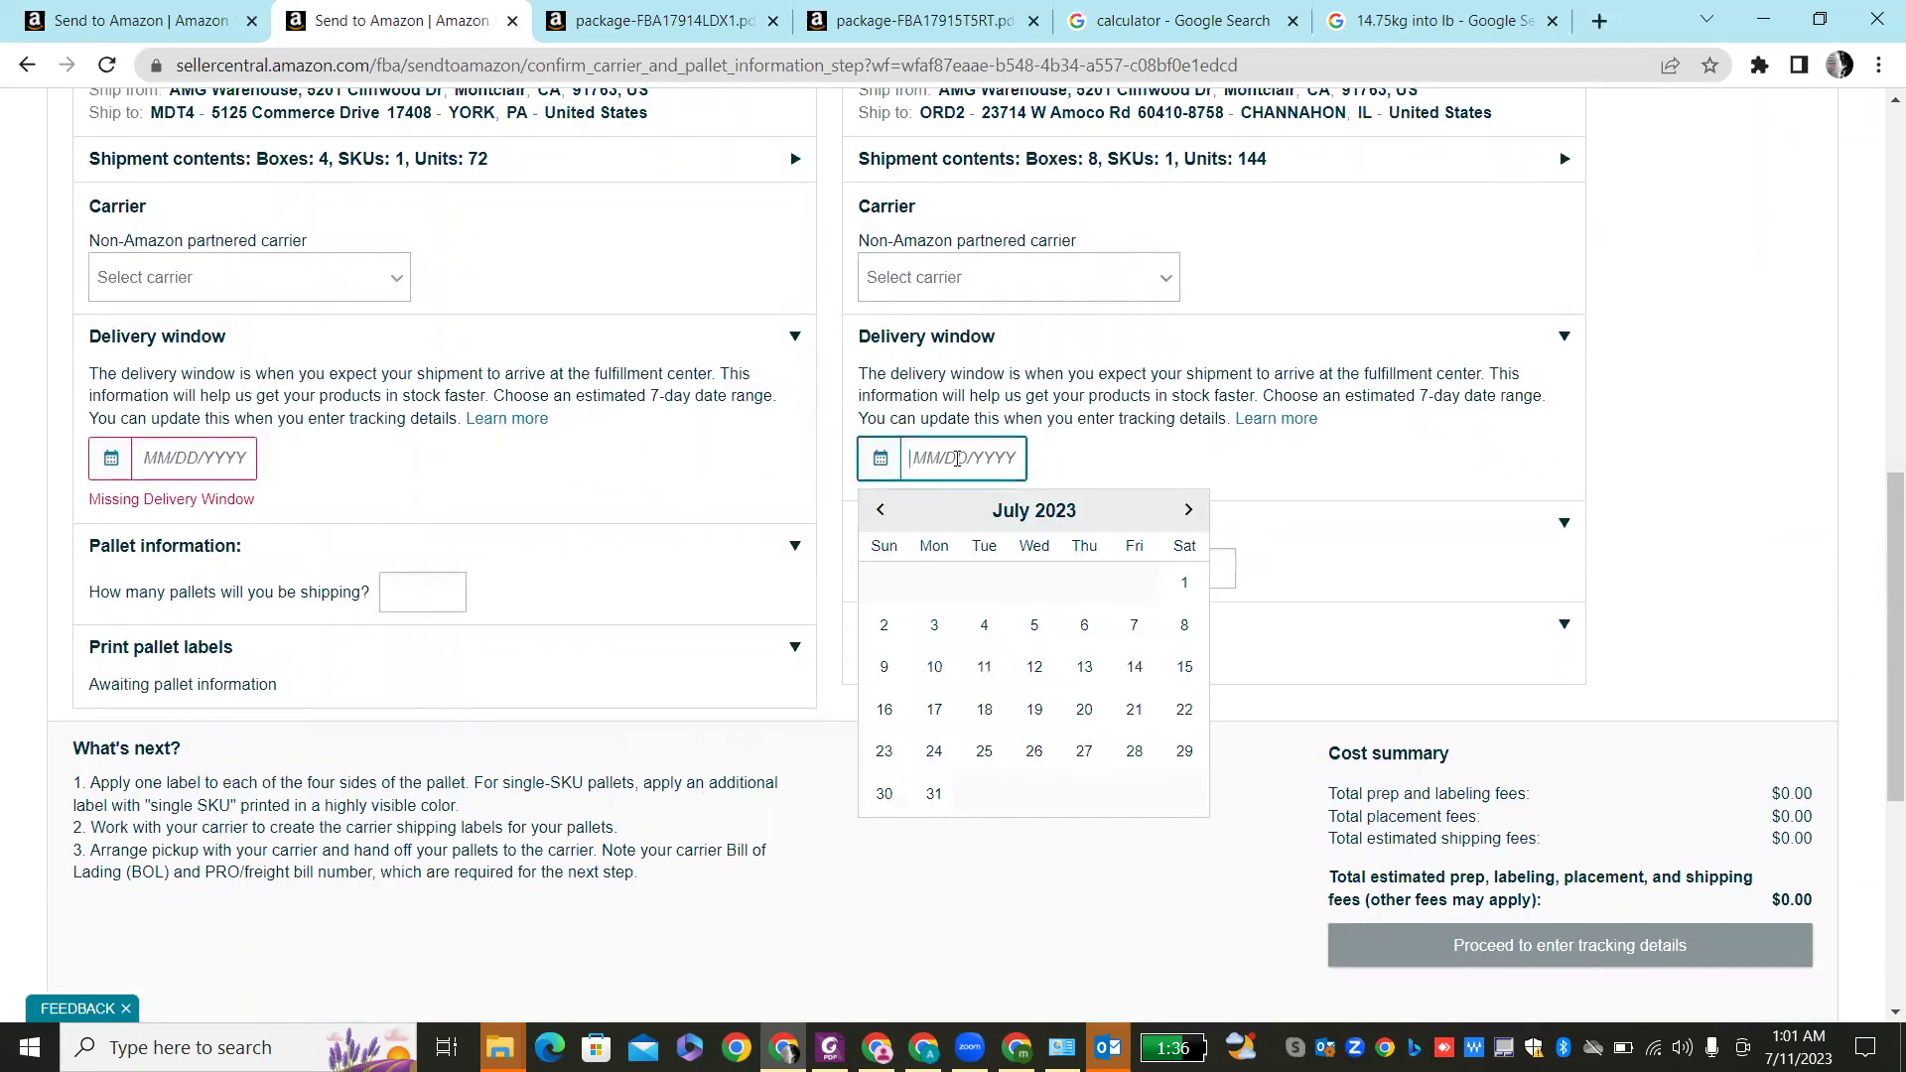
left_click(1135, 711)
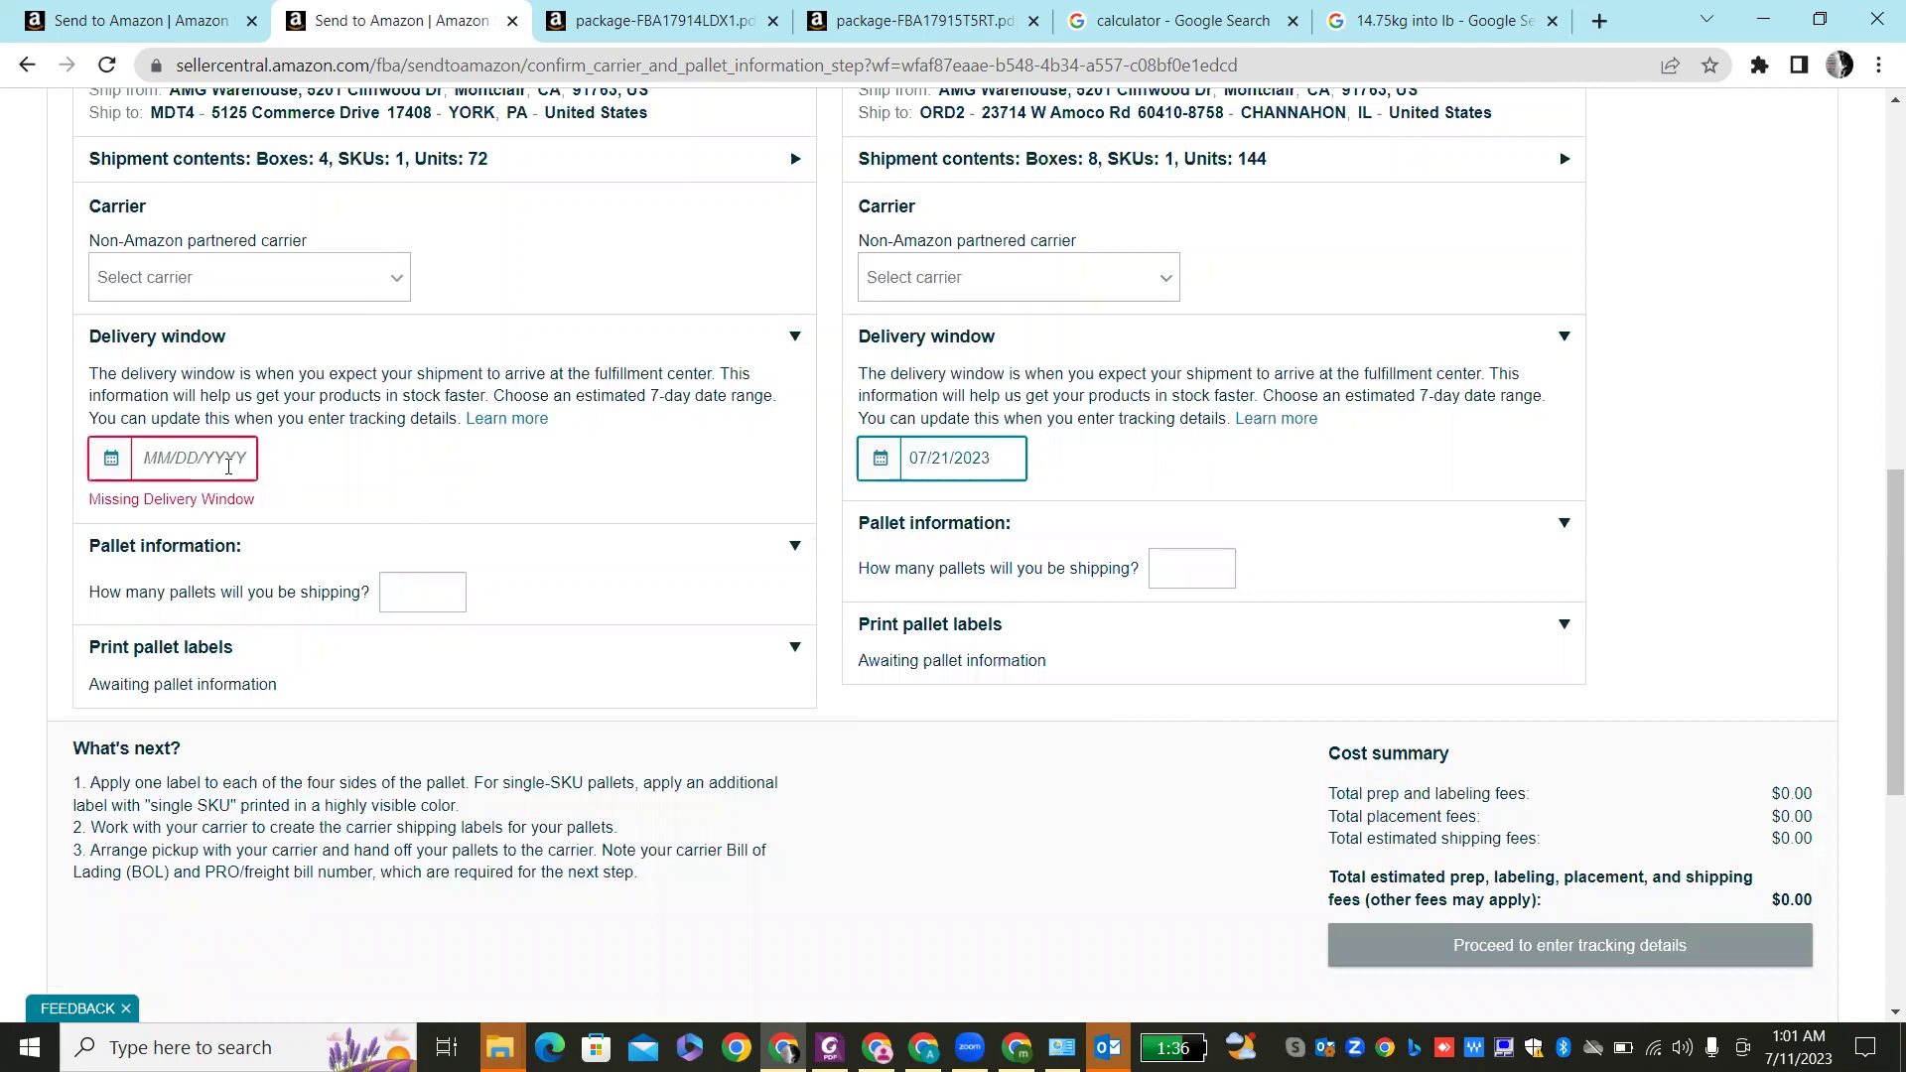
left_click(226, 461)
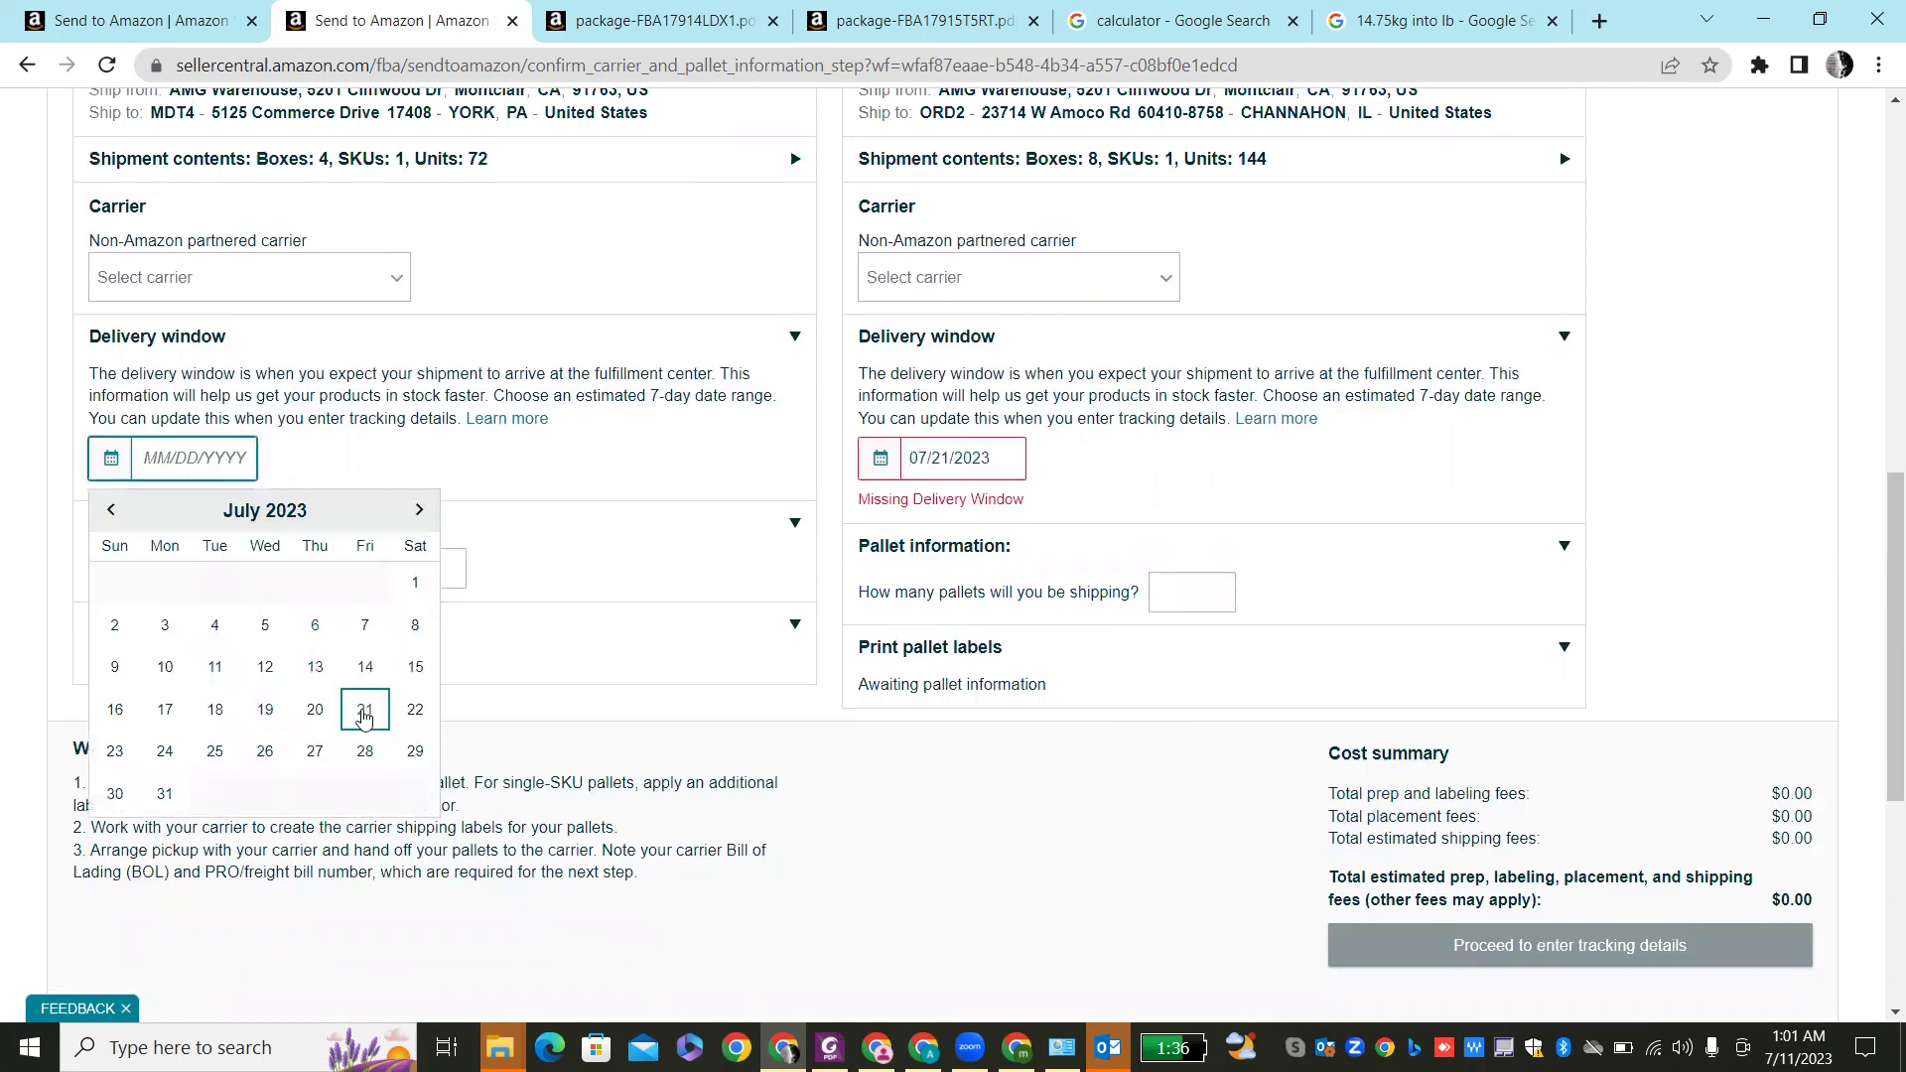
left_click(364, 711)
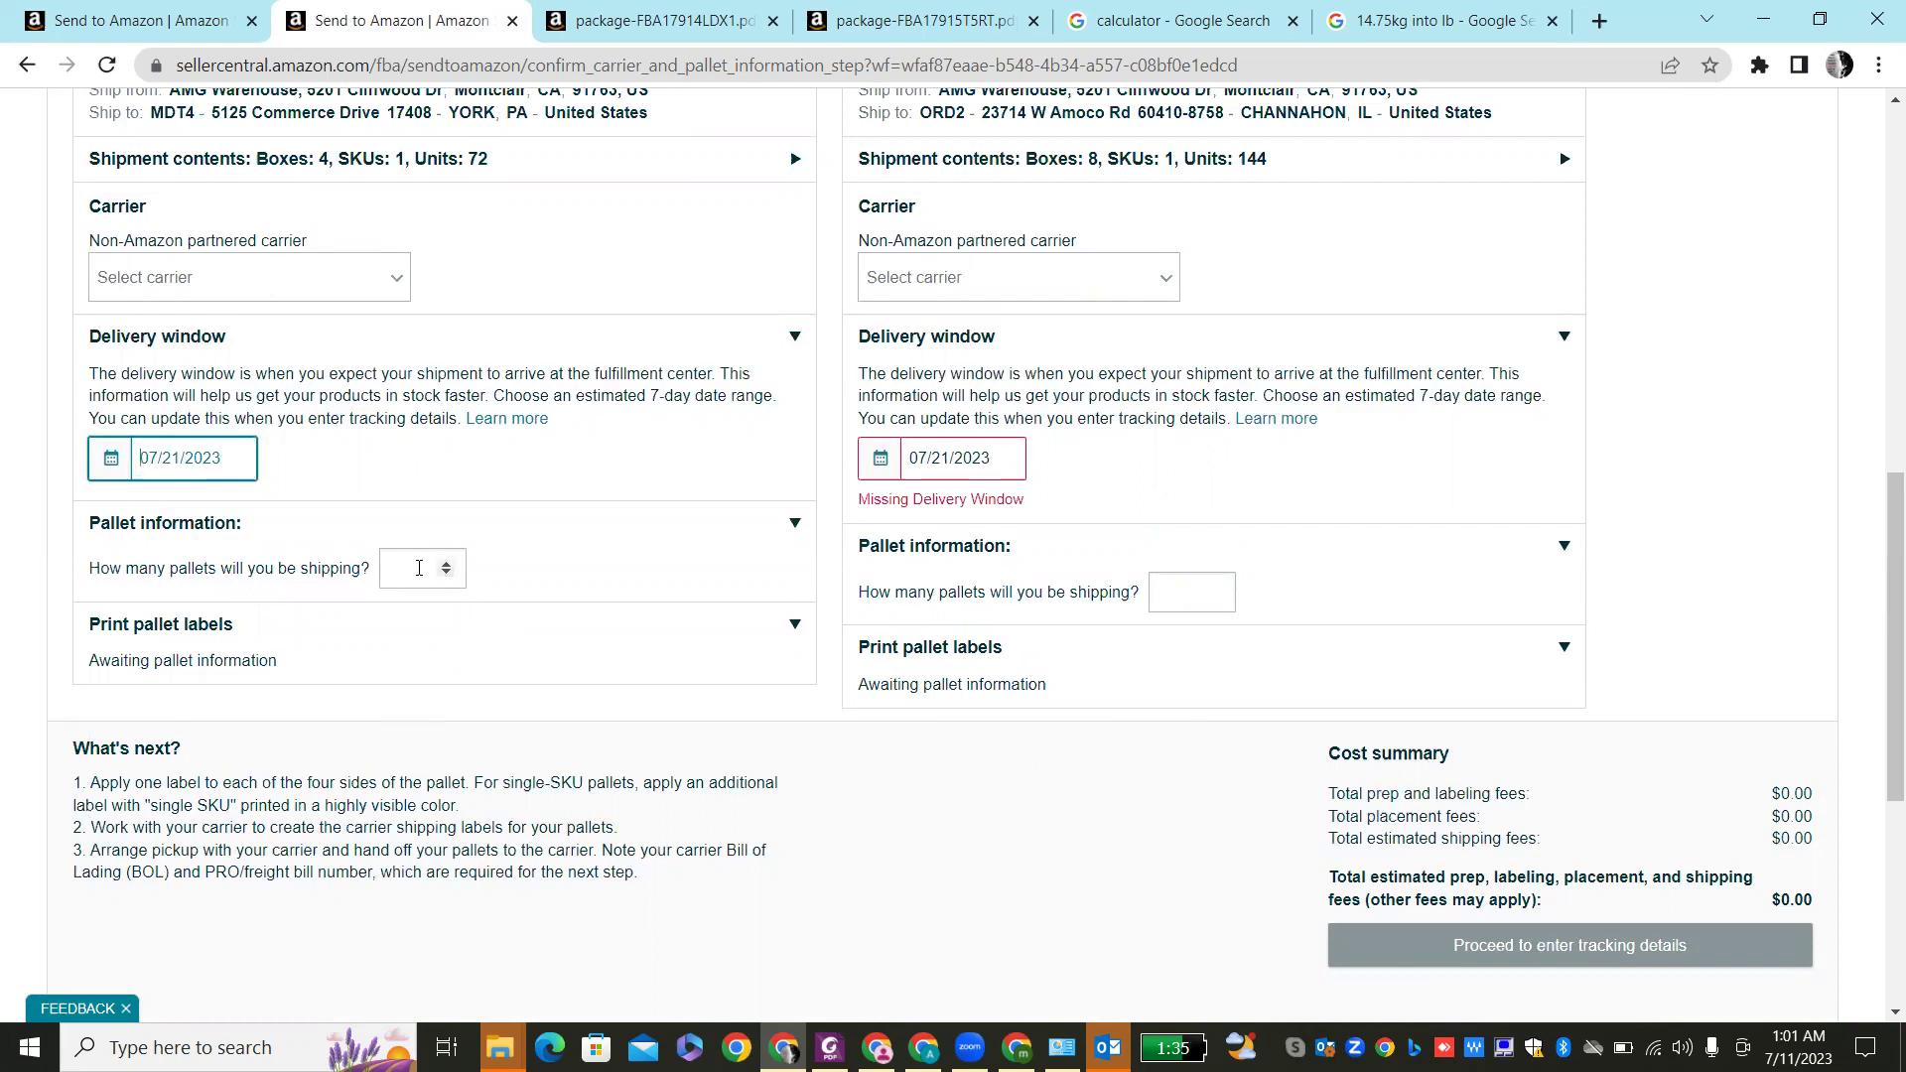
left_click(1059, 753)
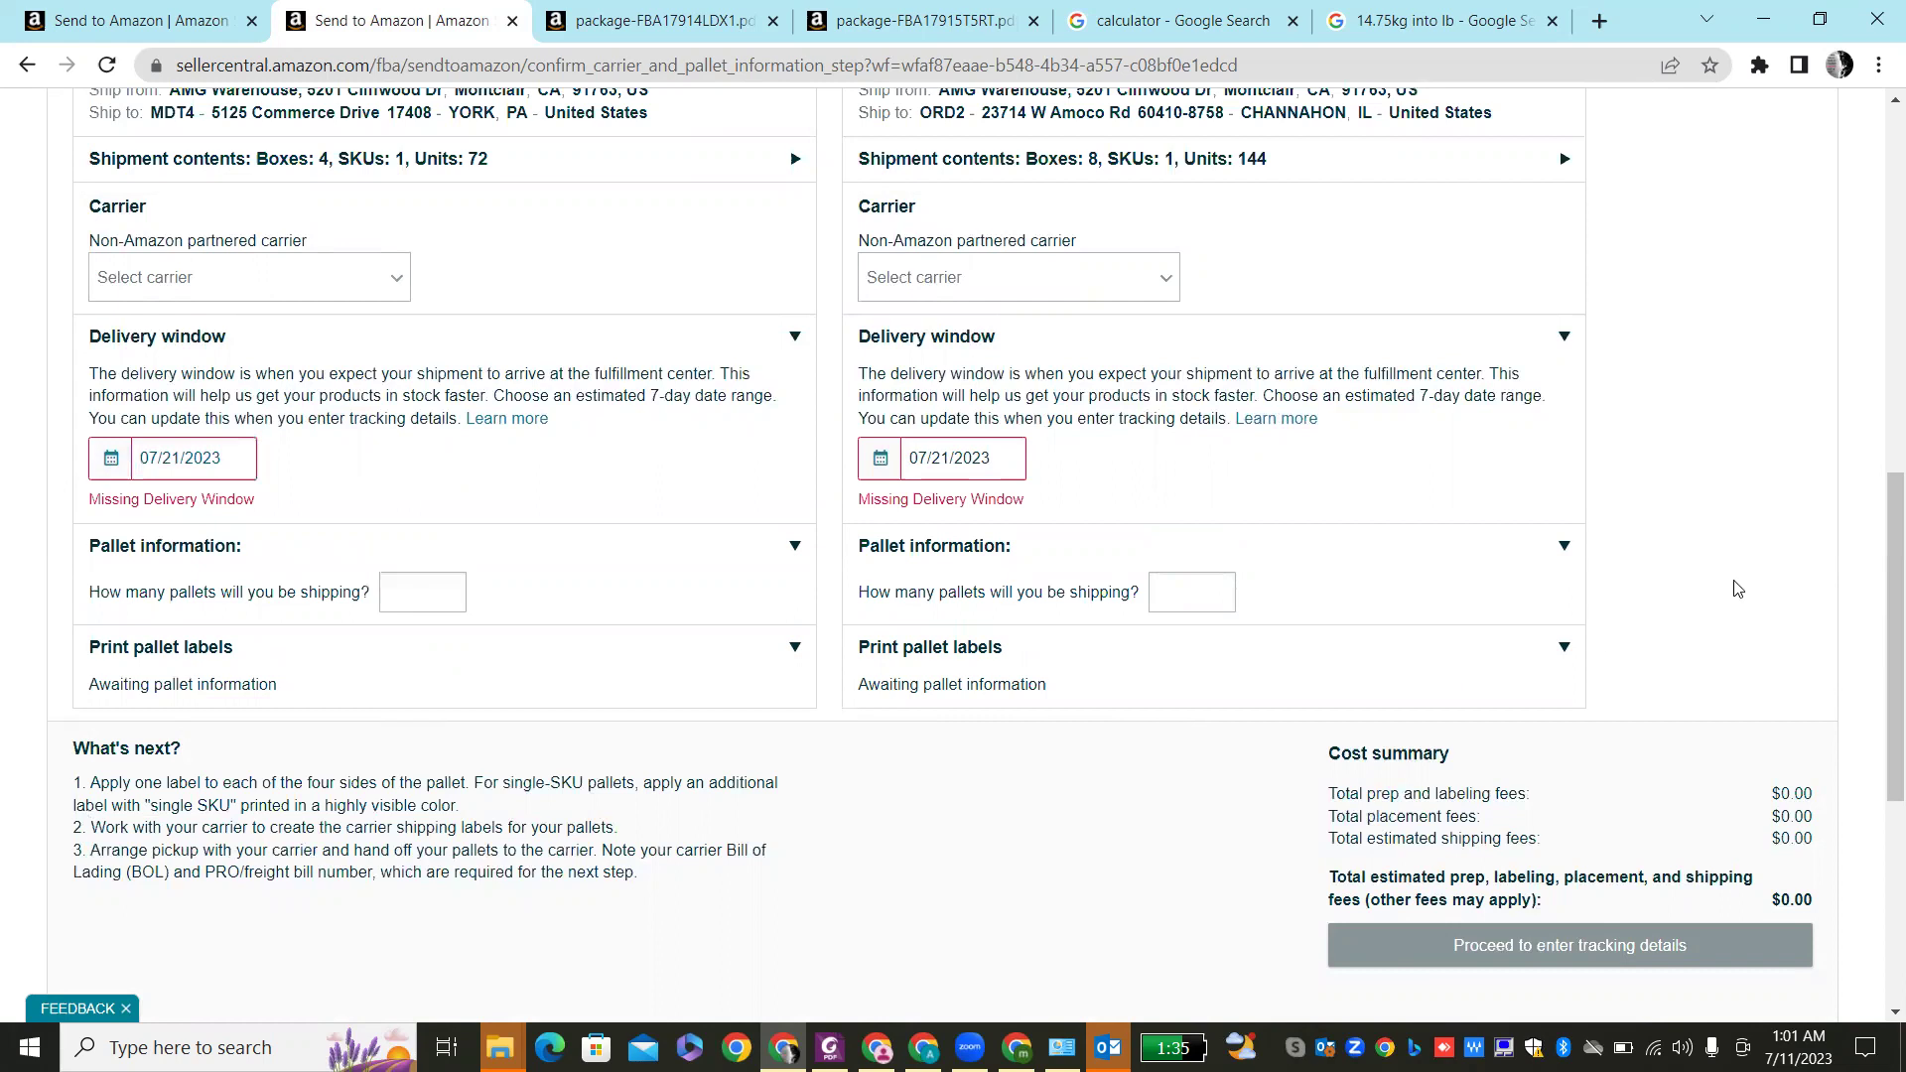
- Review the cost summary and remaining pallet fields, and try to open the carrier choices for Shipment #1
scroll(1737, 588, "down", 5)
scroll(1734, 585, "up", 1)
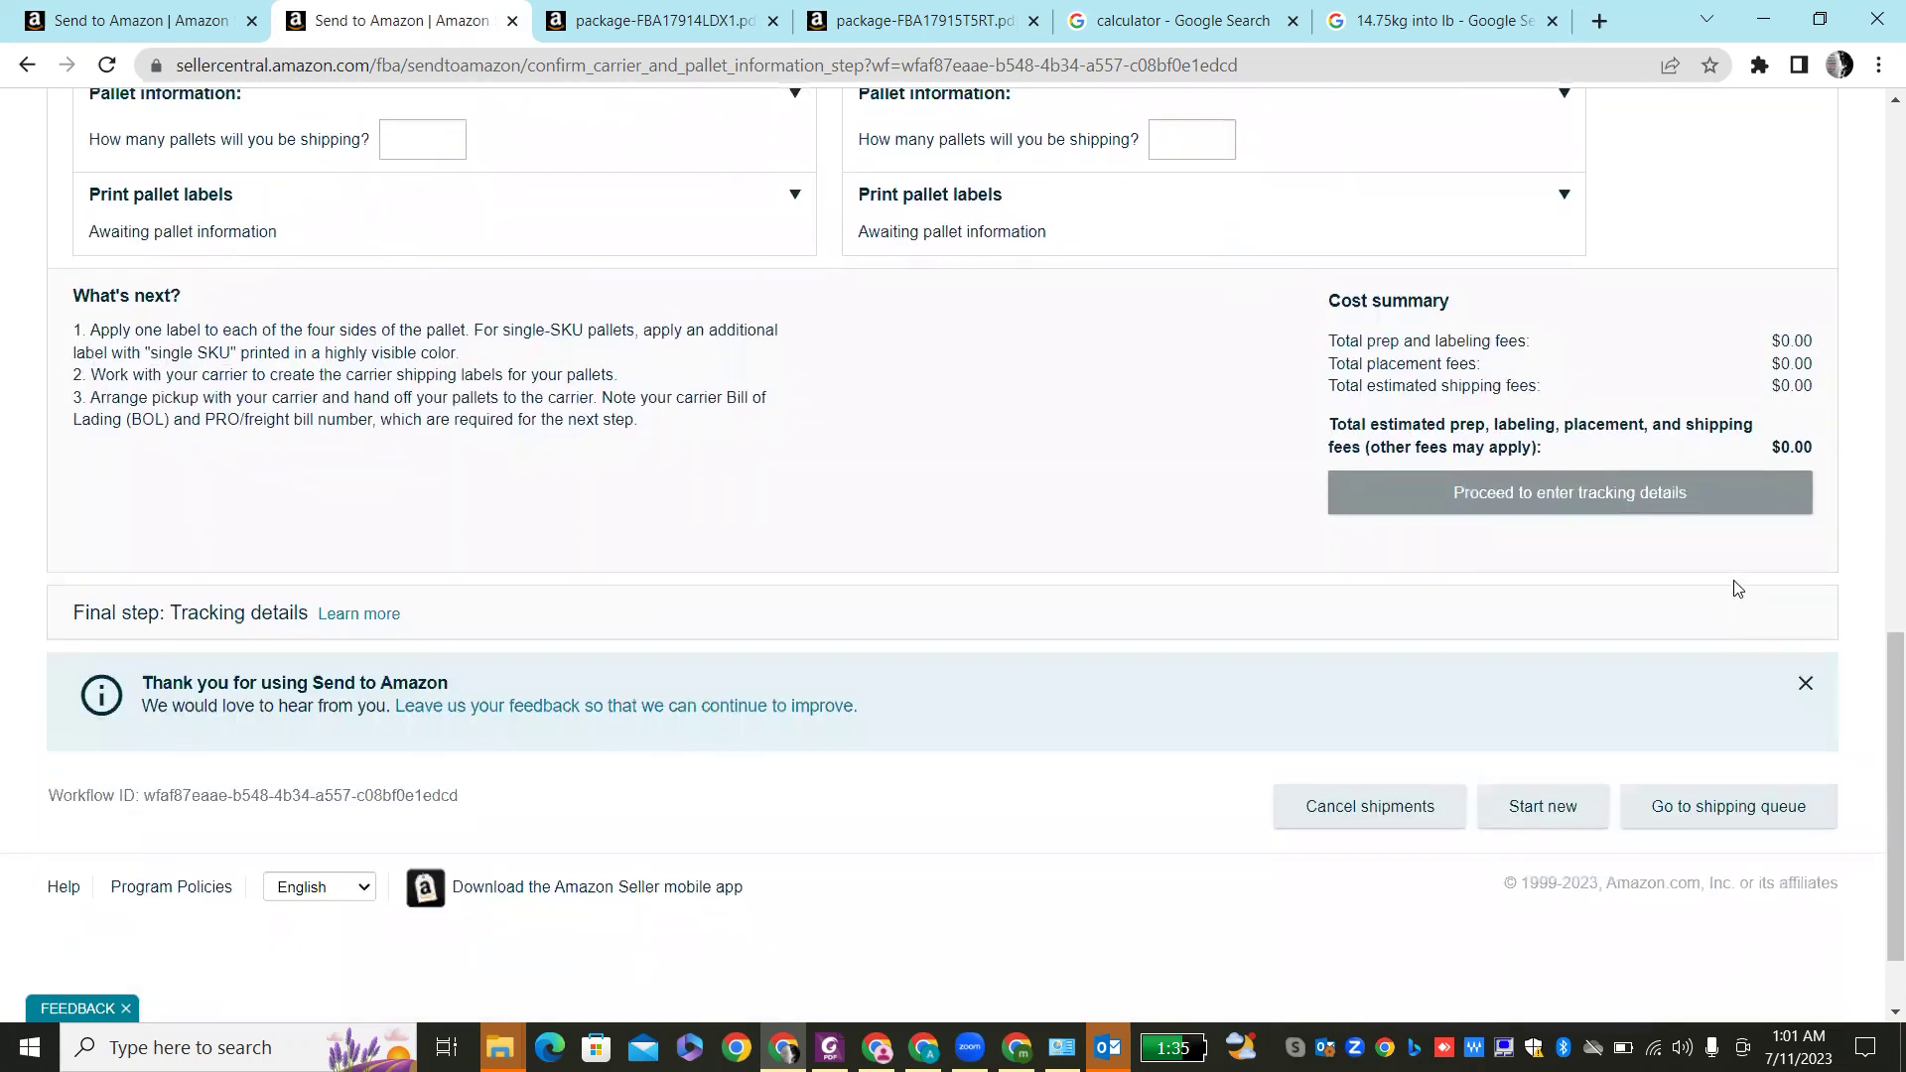
scroll(1733, 579, "up", 1)
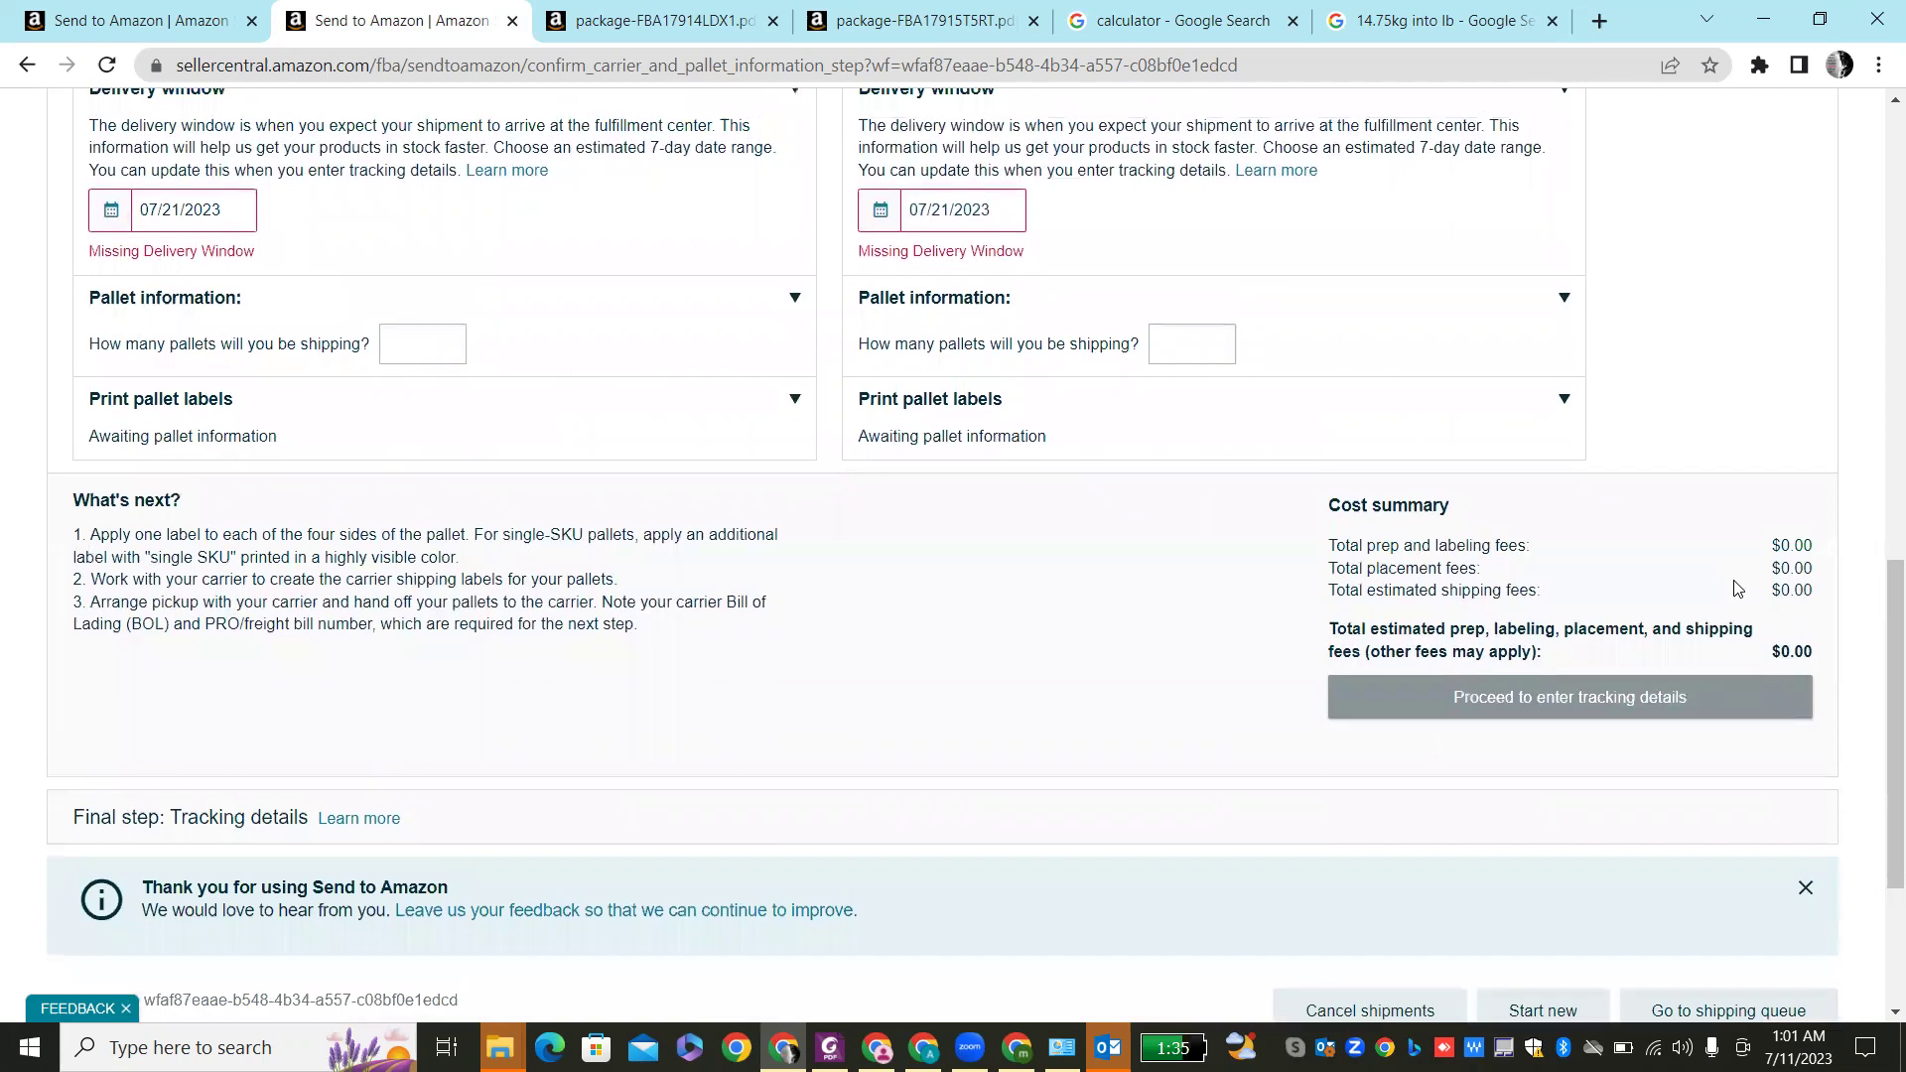
scroll(1735, 588, "up", 2)
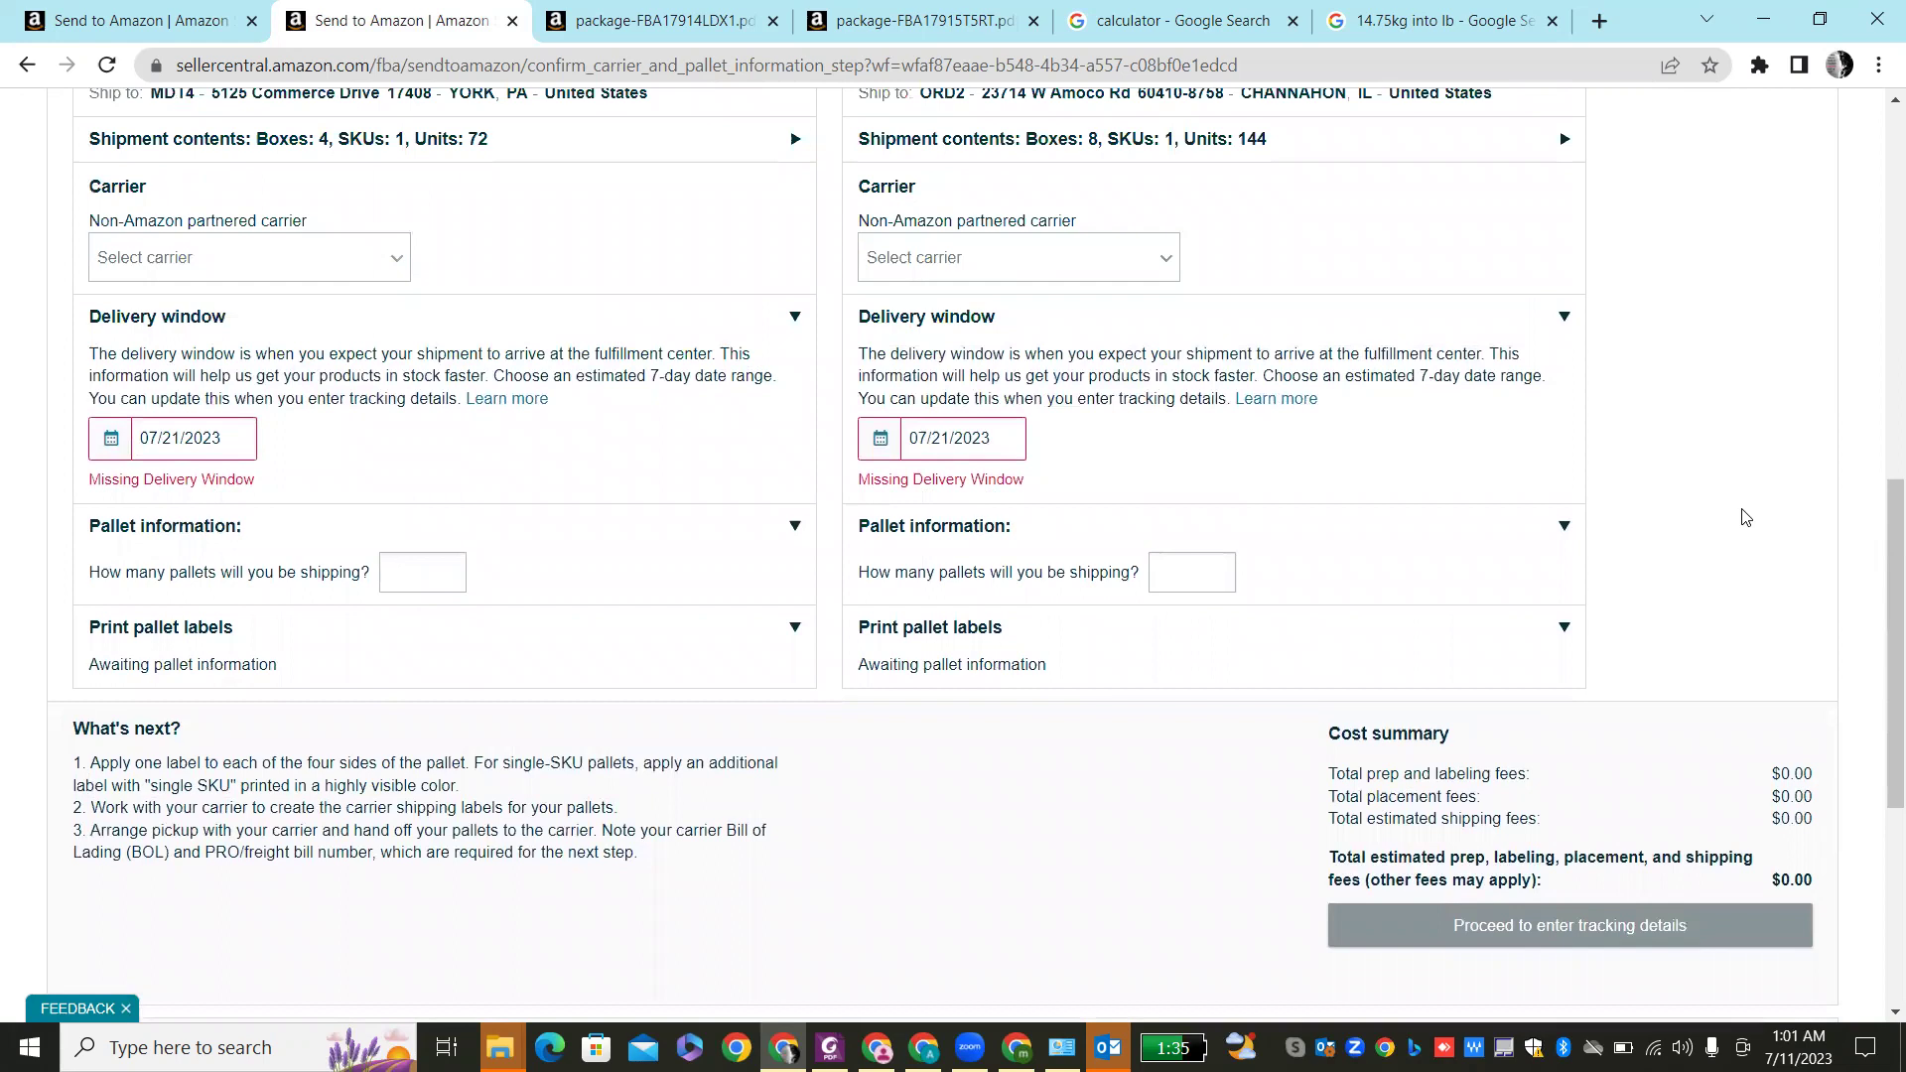
left_click(382, 266)
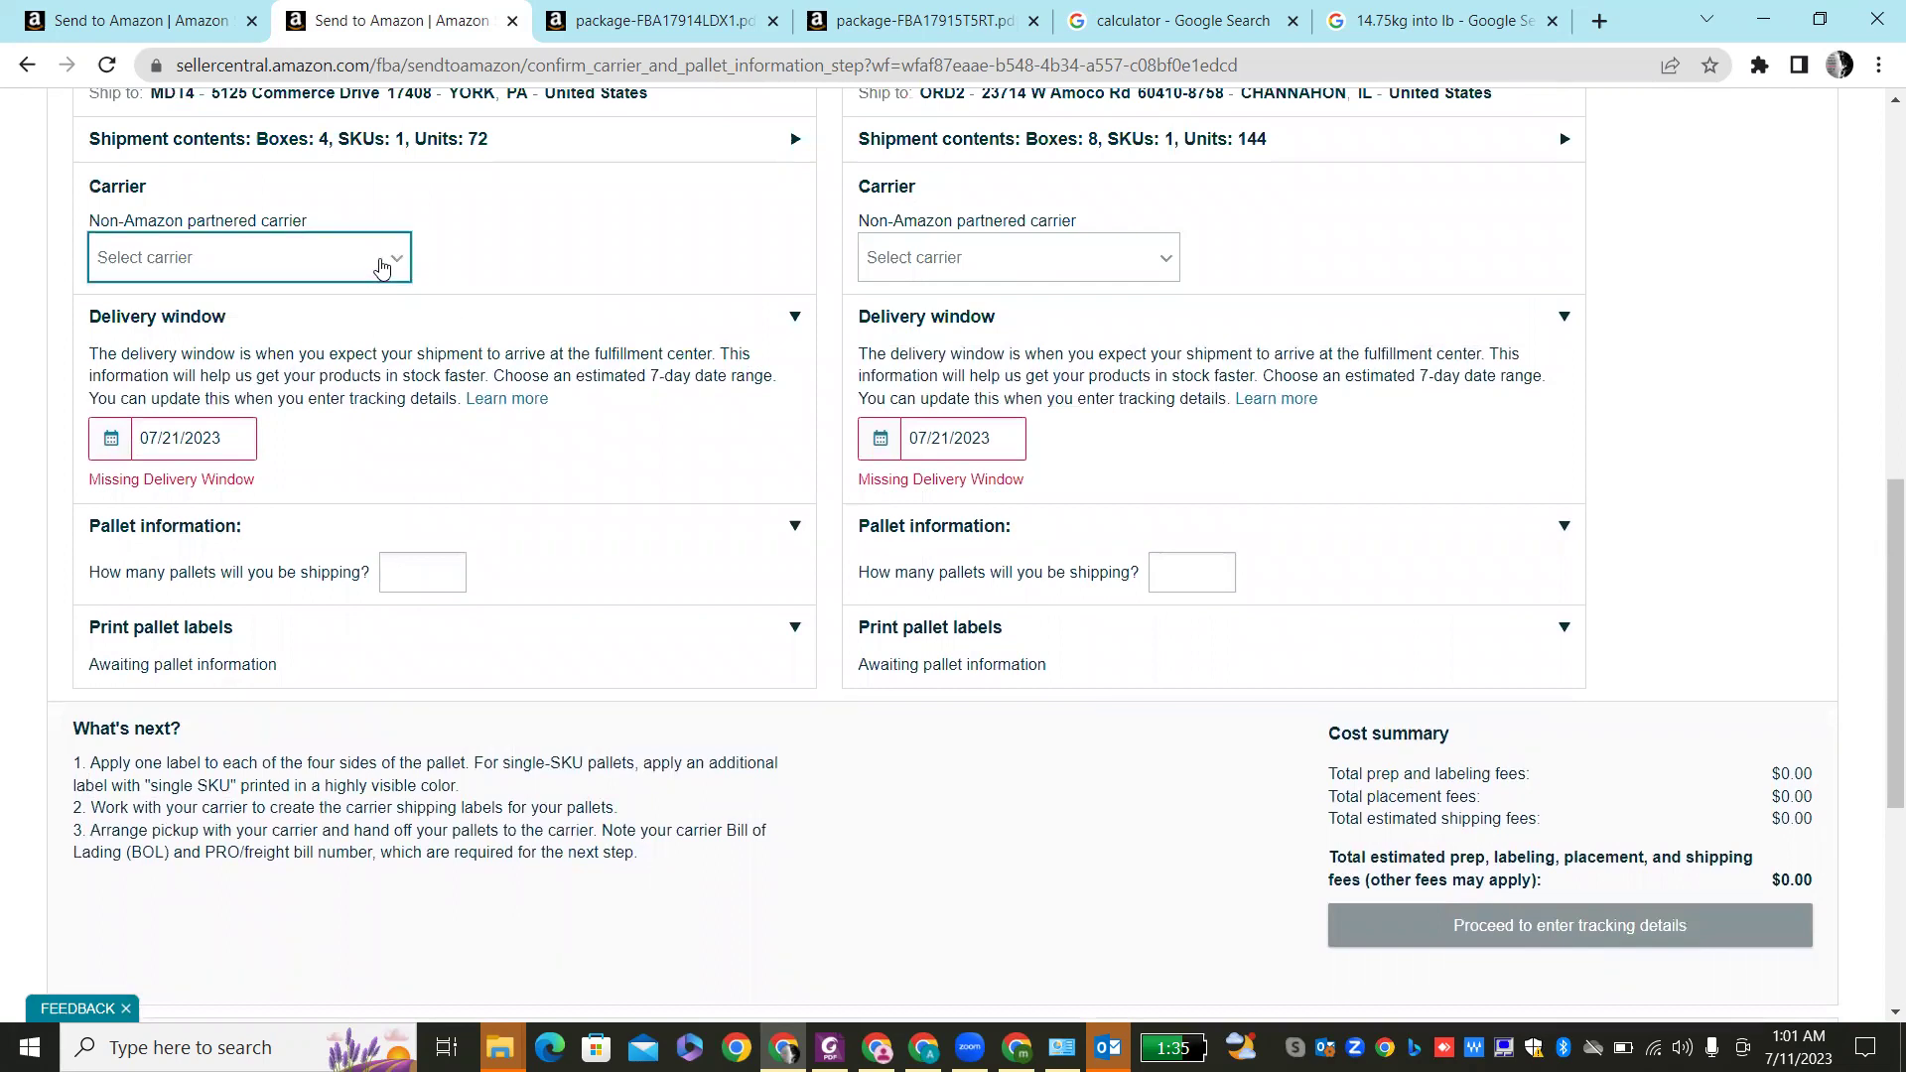
scroll(385, 266, "up", 3)
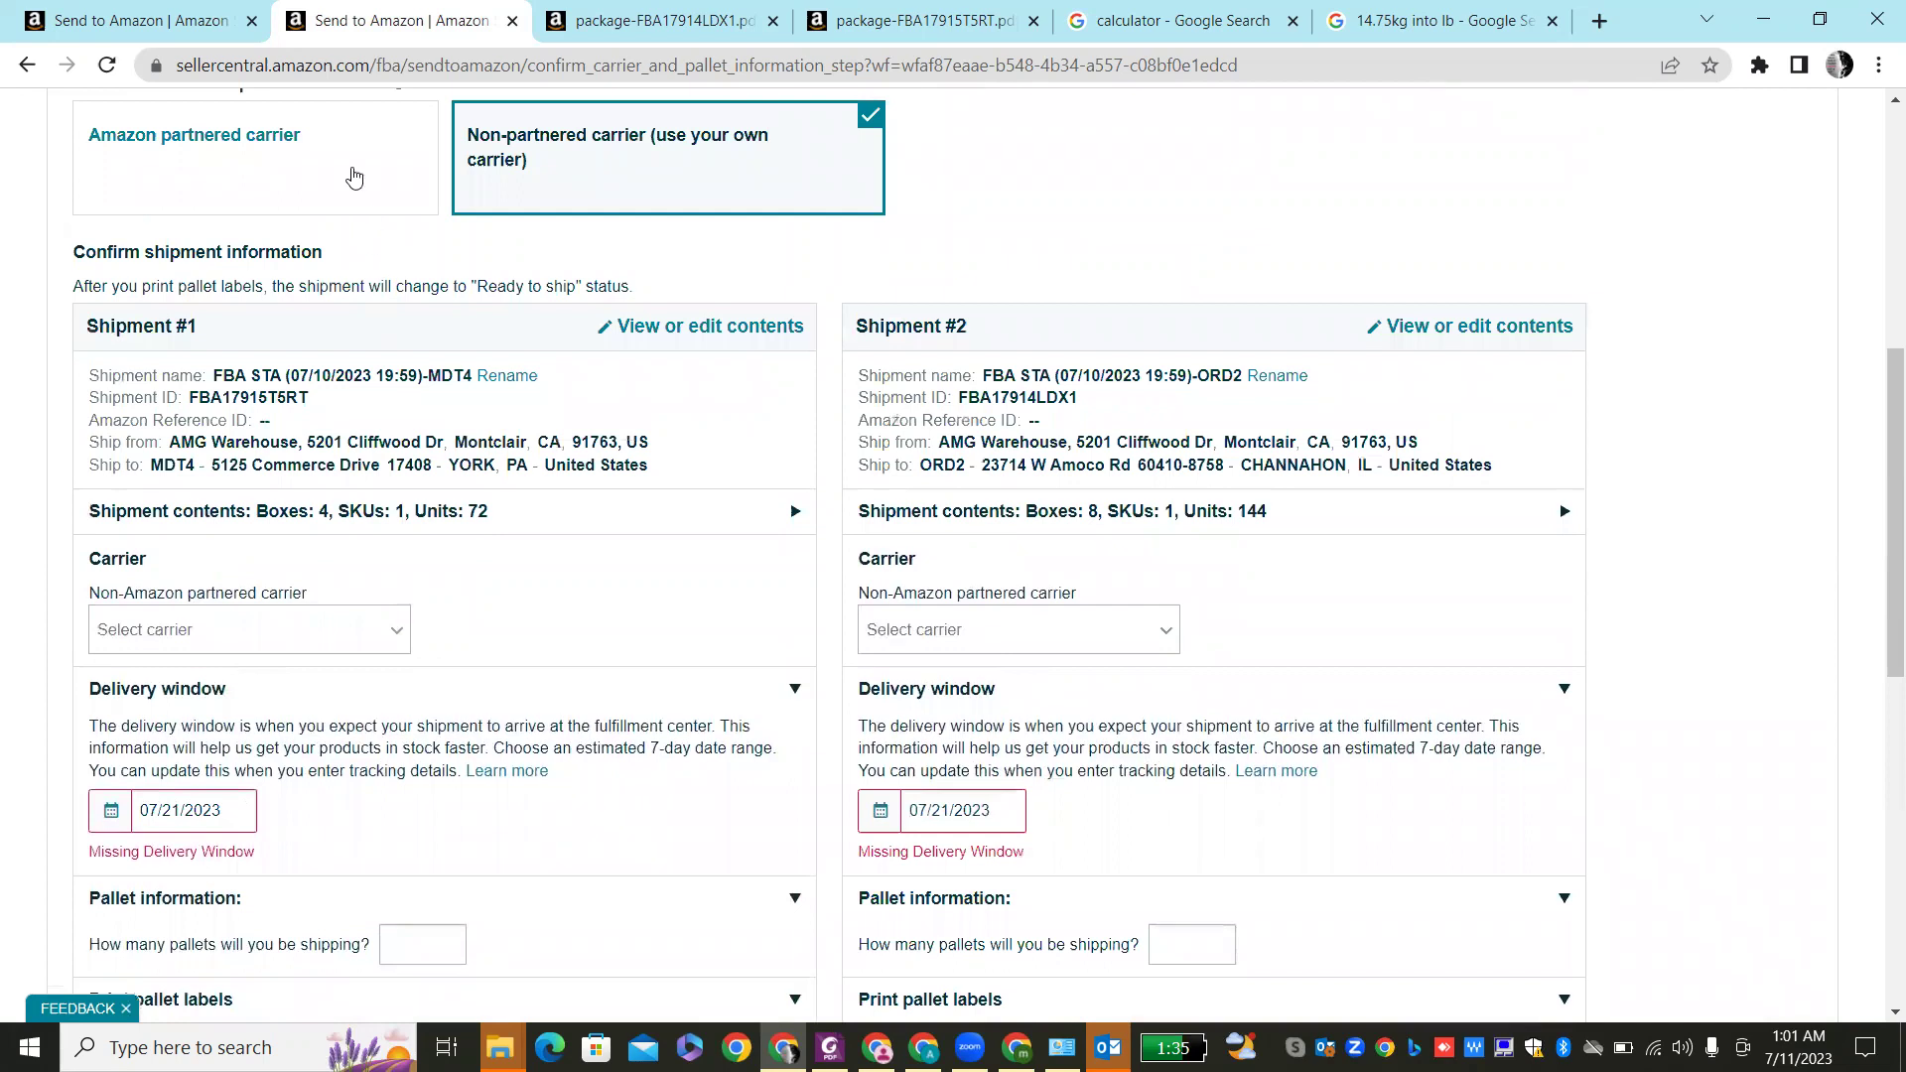
- Switch to the Amazon partnered carrier to inspect its pallet estimates and confirmation requirements, and return to the non-partnered carrier option
left_click(354, 177)
scroll(1241, 467, "down", 4)
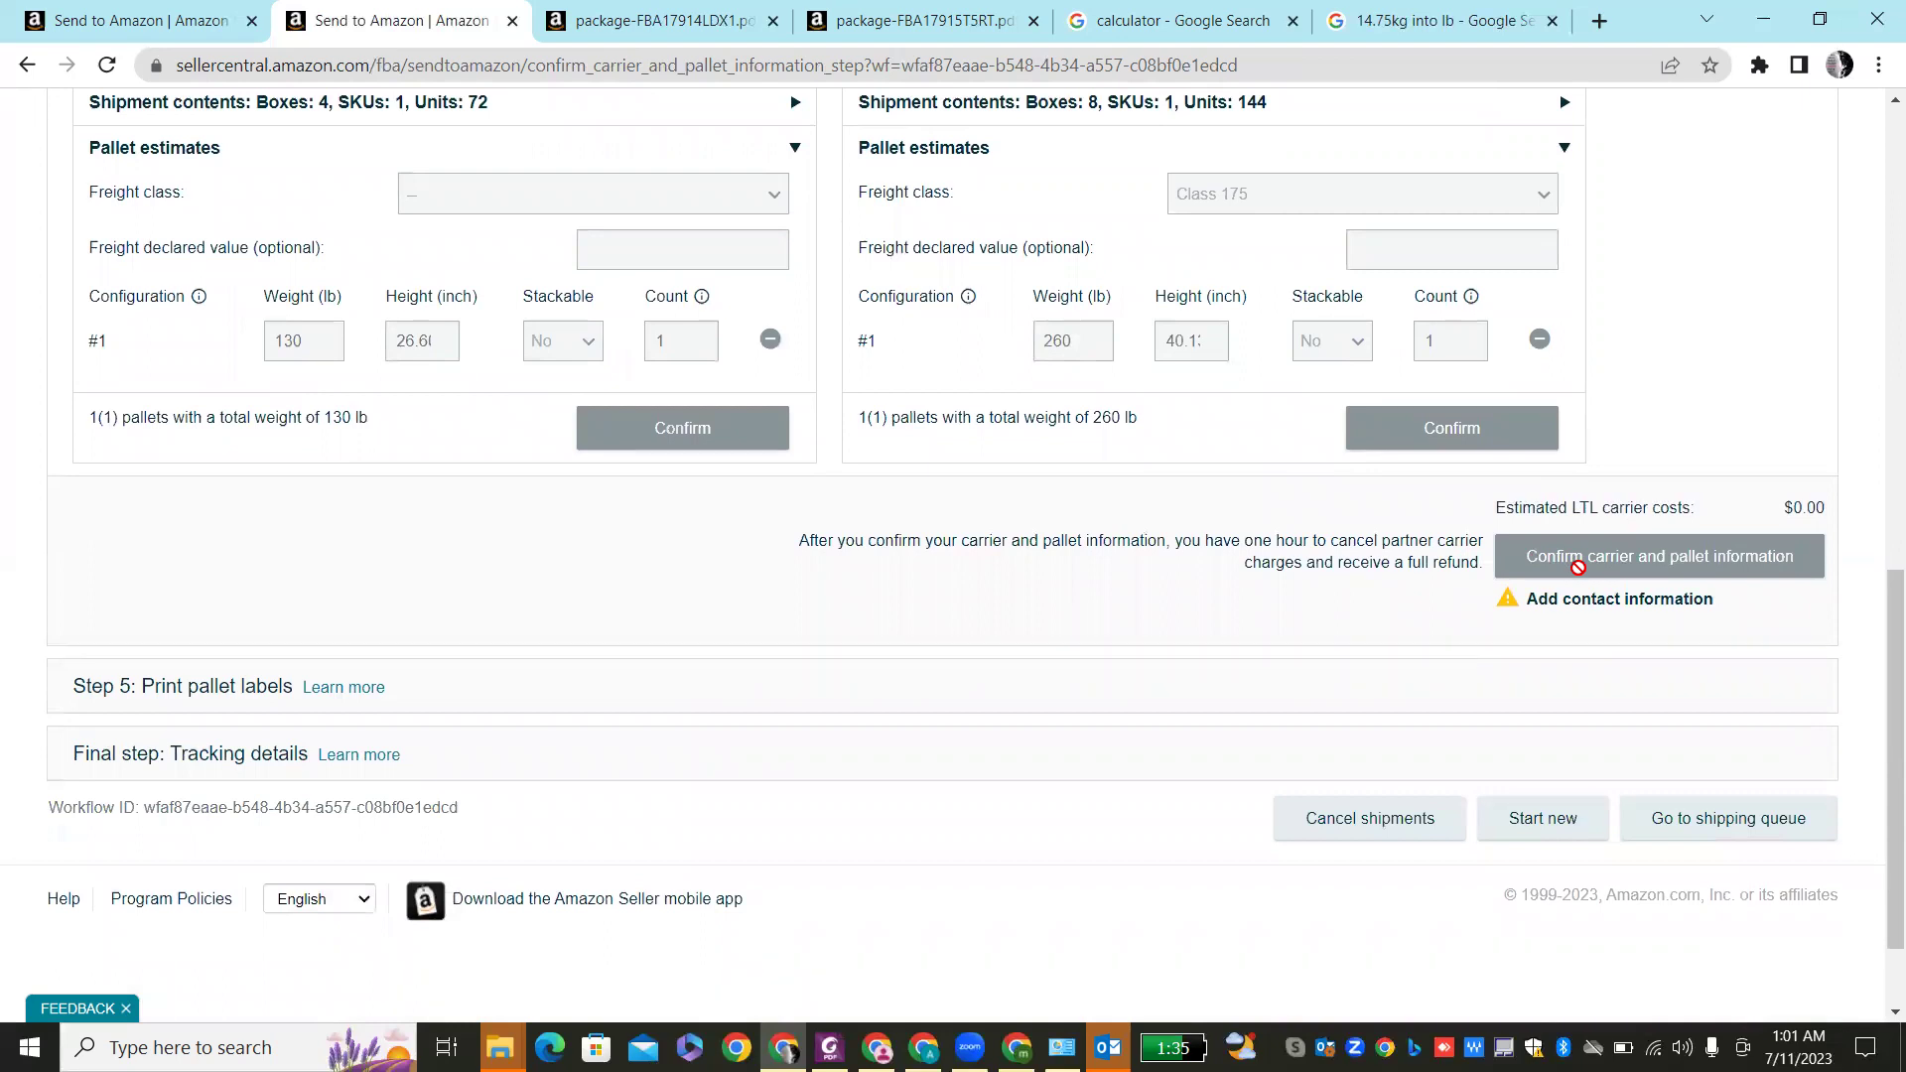
scroll(1578, 567, "up", 5)
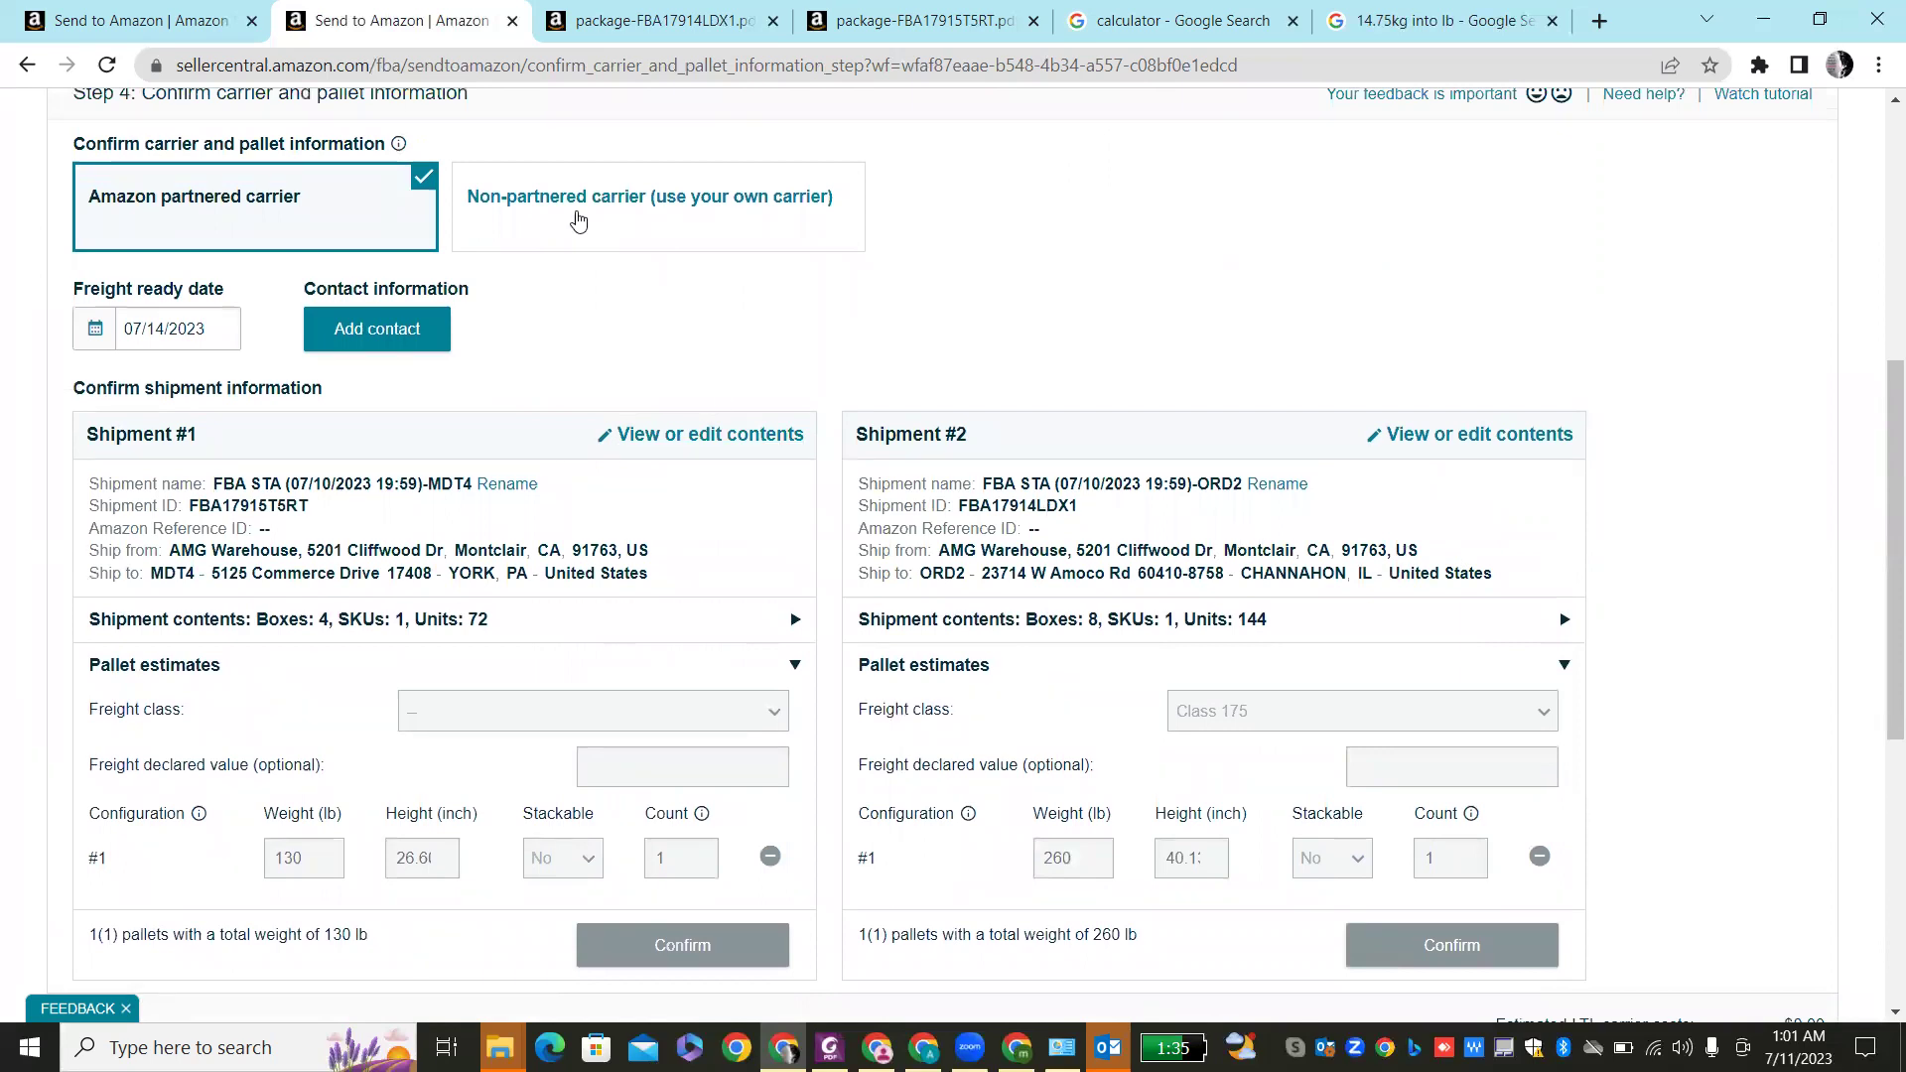
left_click(579, 219)
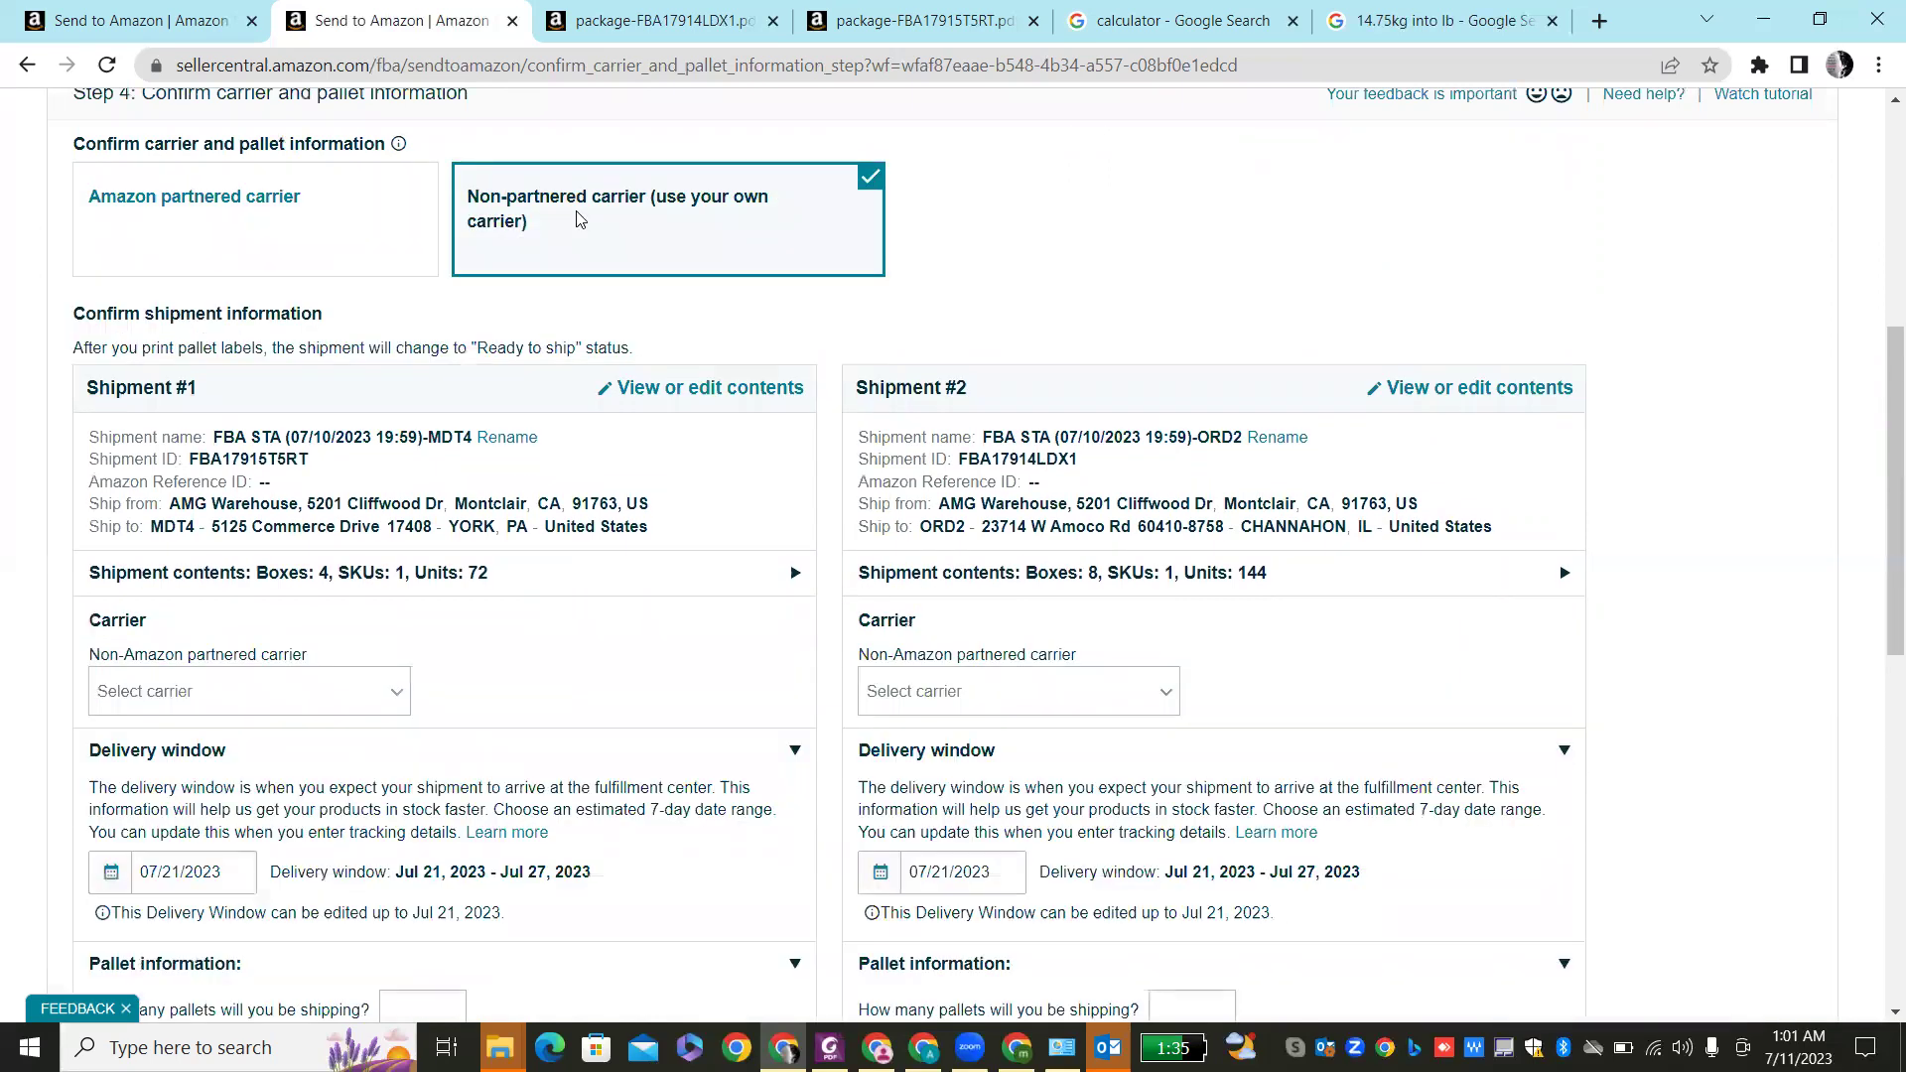
scroll(318, 517, "down", 6)
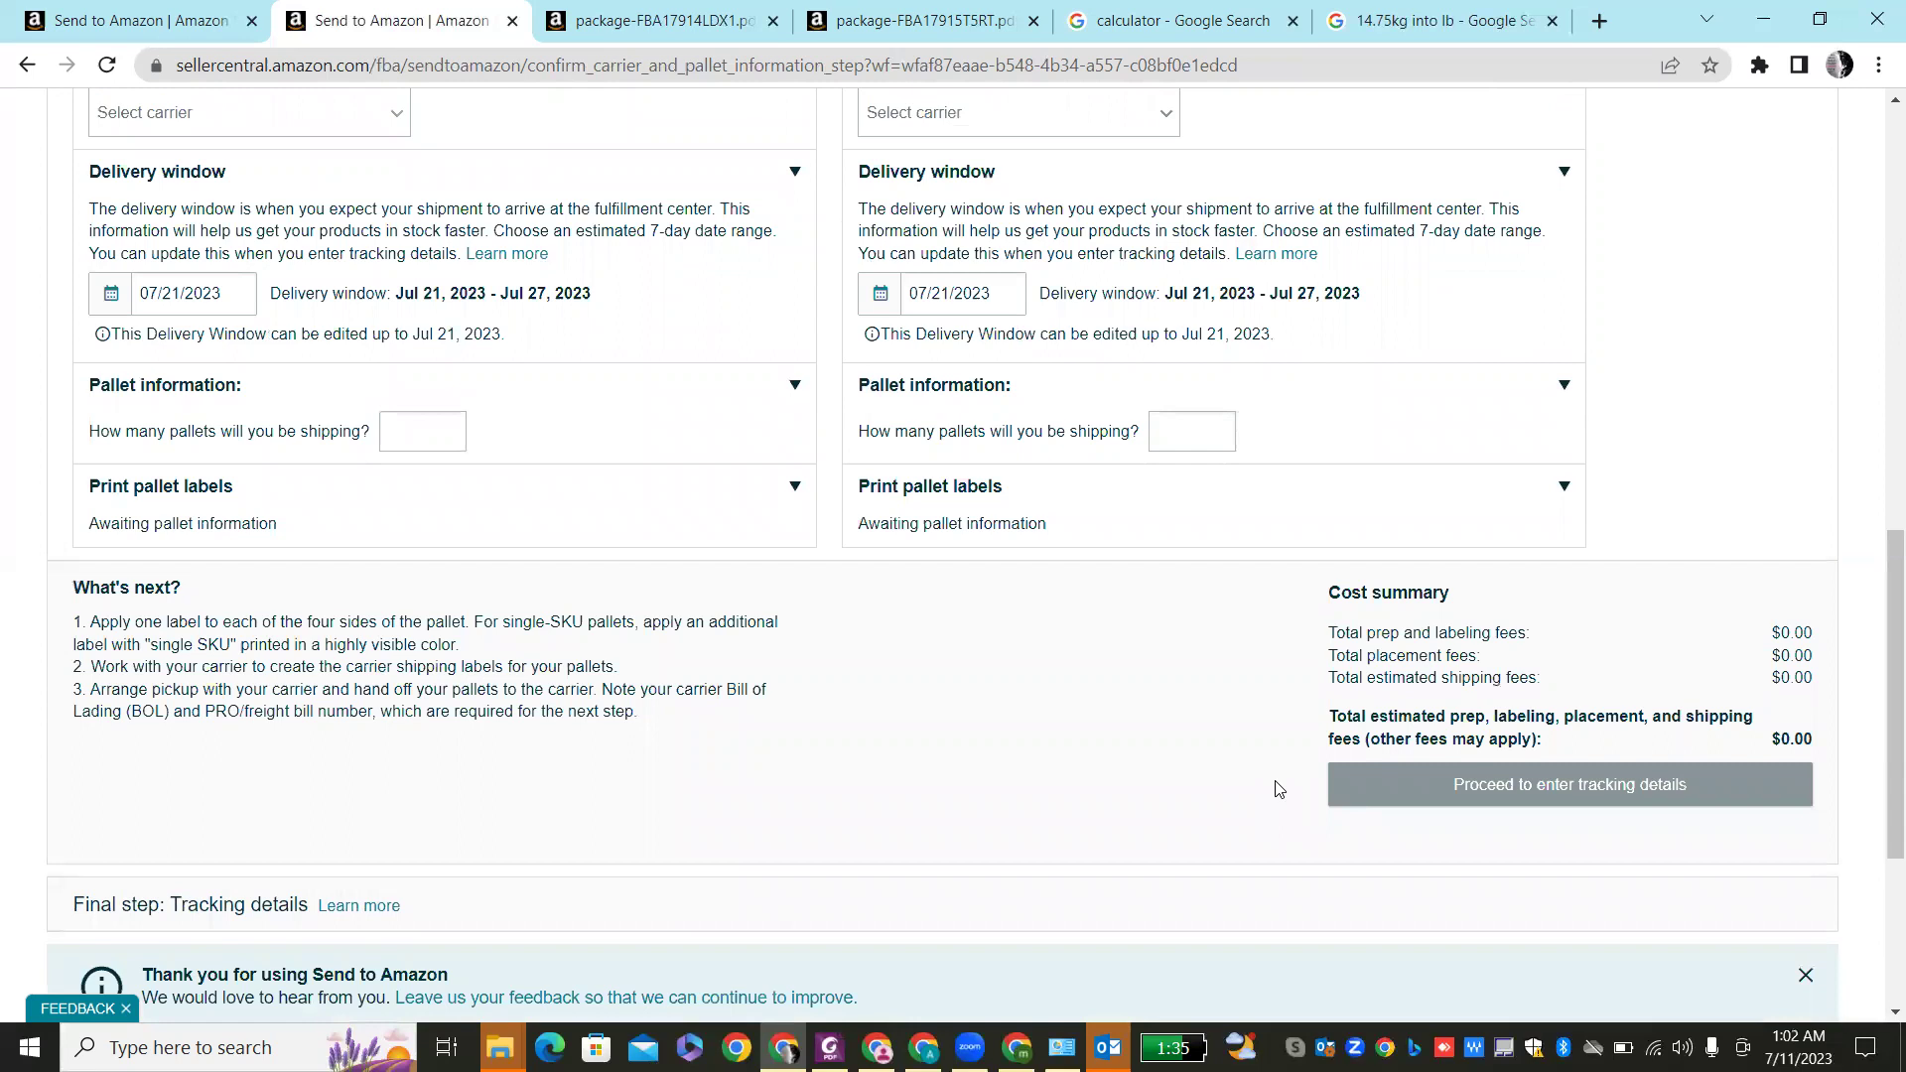
scroll(1277, 789, "down", 4)
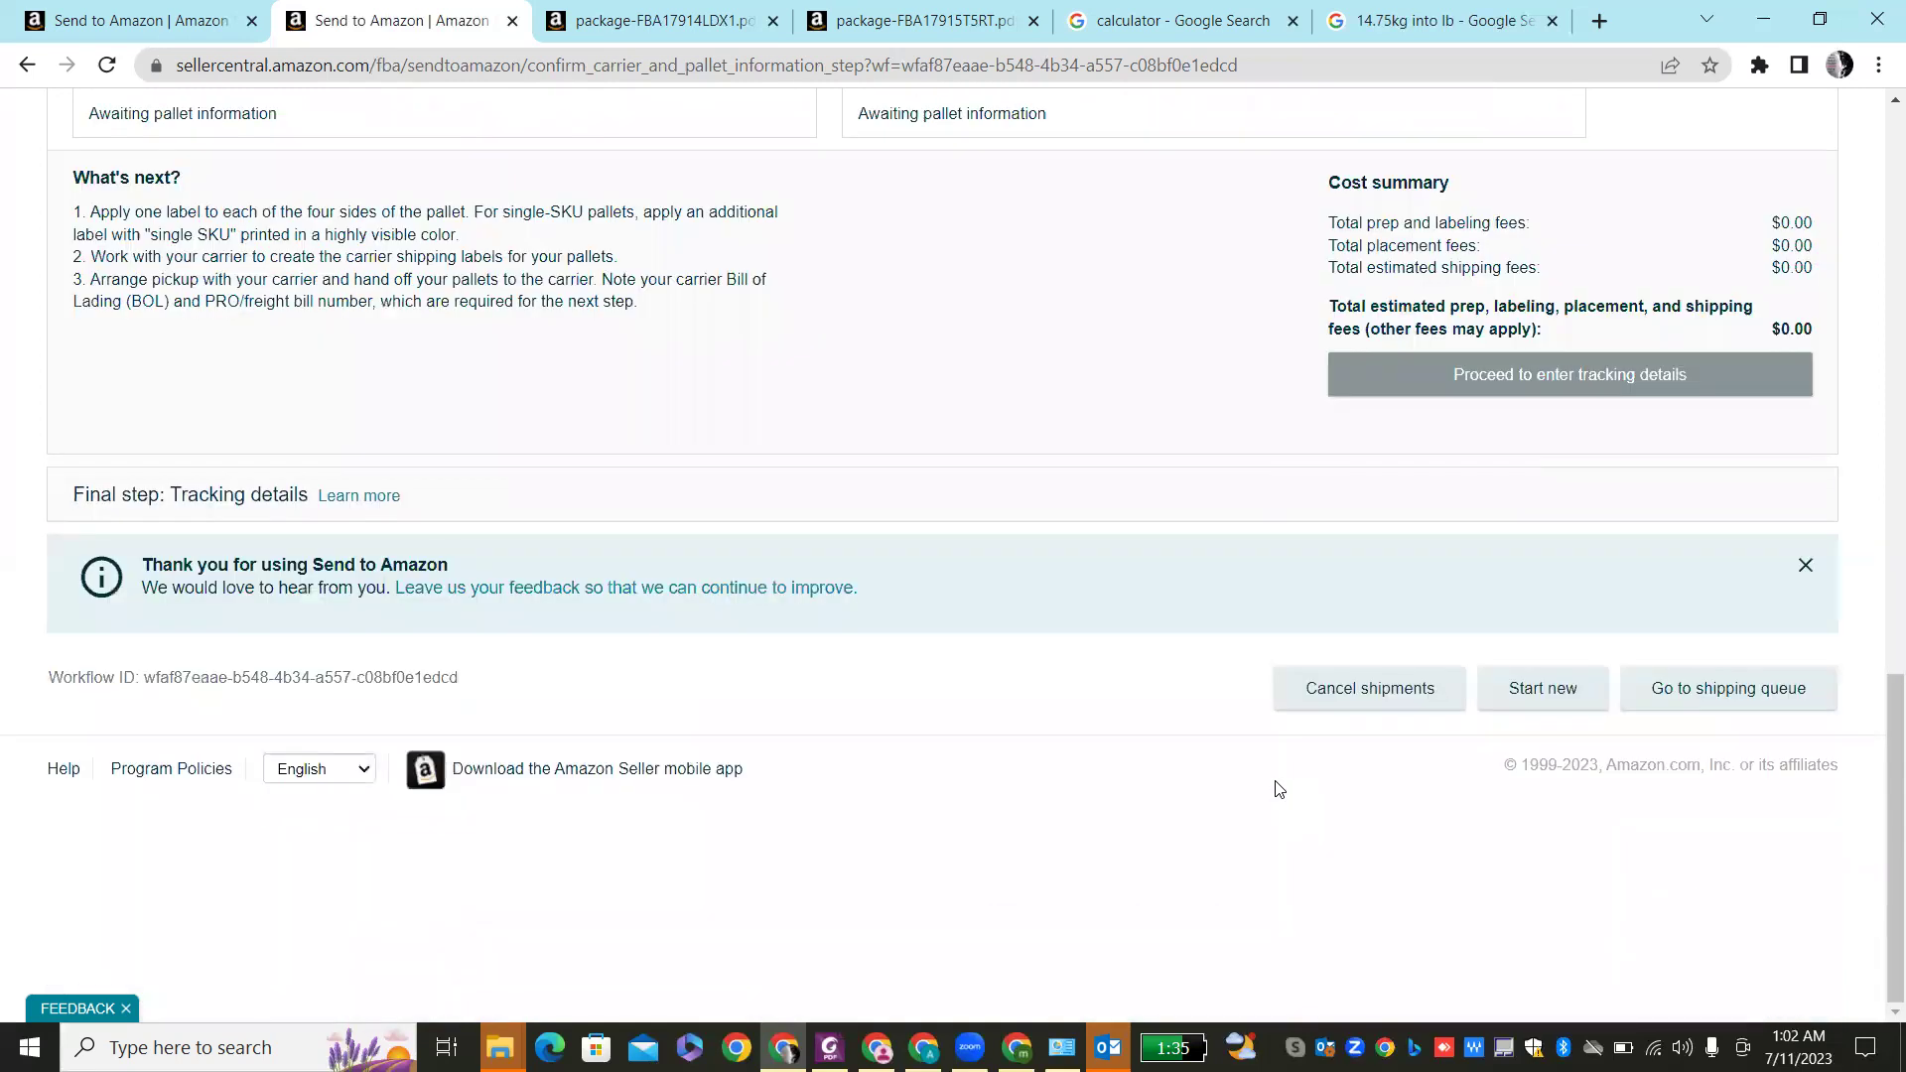